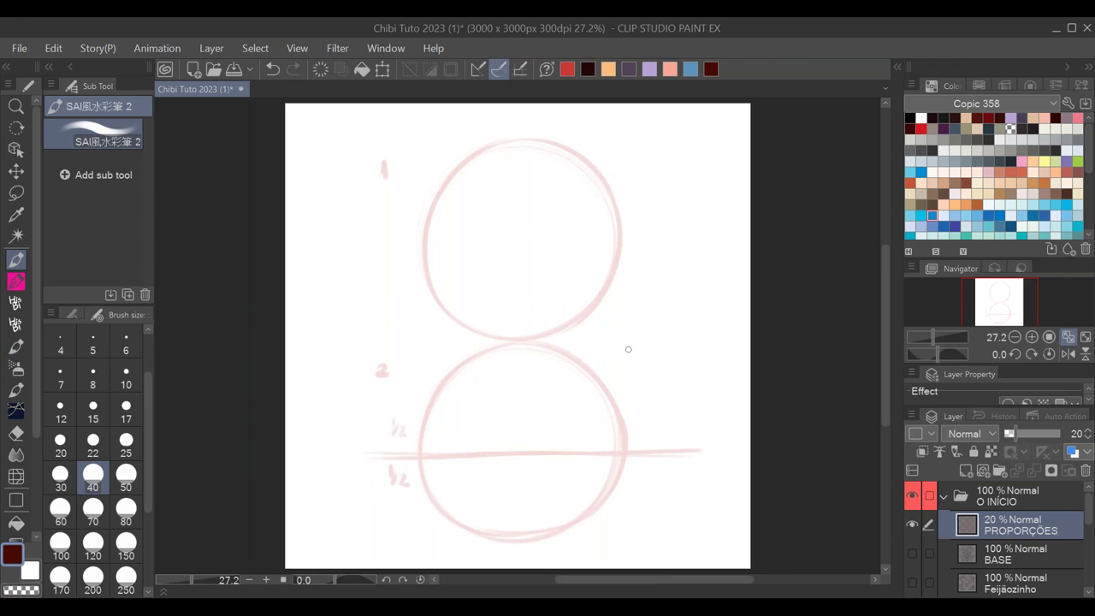
- Circle the number 1 beside the upper circle and raise the PROPORÇÕES layer's opacity to 58%
mouse_move(360, 150)
left_mouse_down()
mouse_move(406, 147)
mouse_move(367, 154)
left_mouse_up()
left_click_drag(1015, 434, 1037, 433)
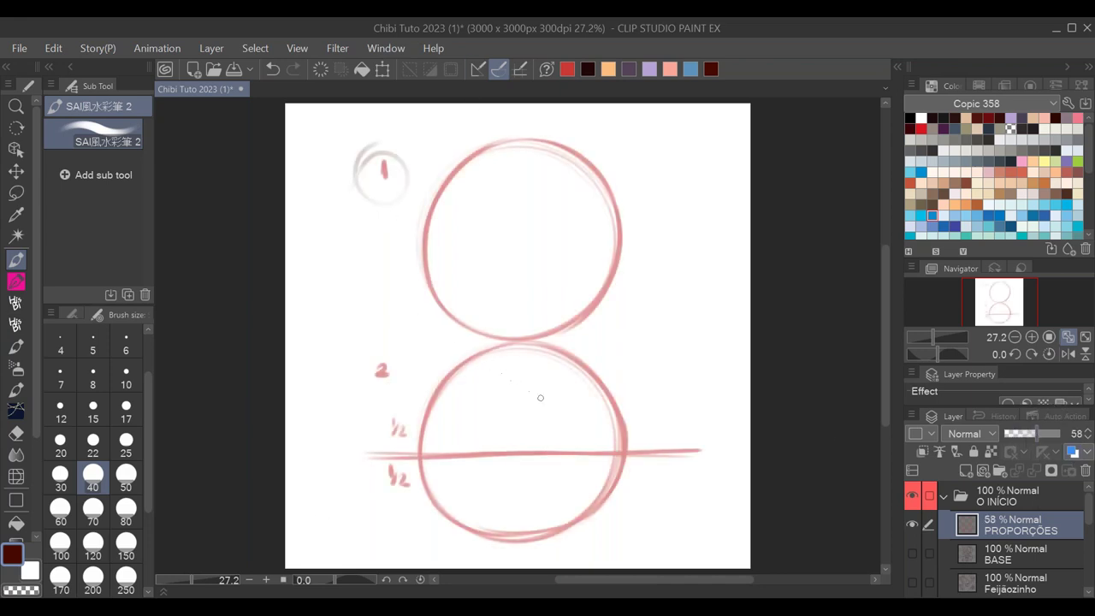
key("ctrl")
key("ctrl+z")
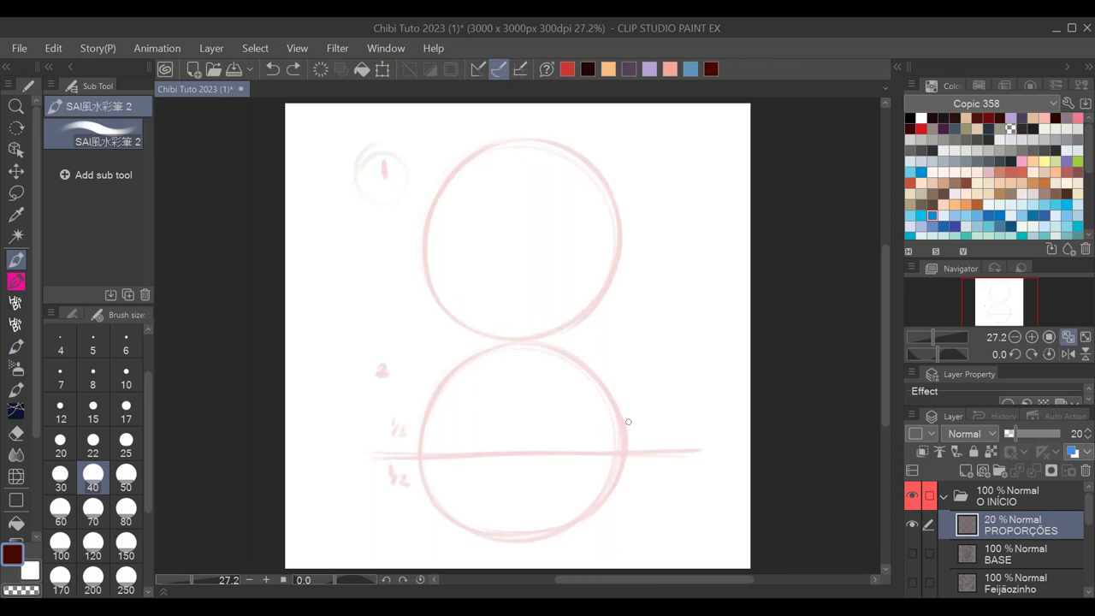
key("ctrl+y")
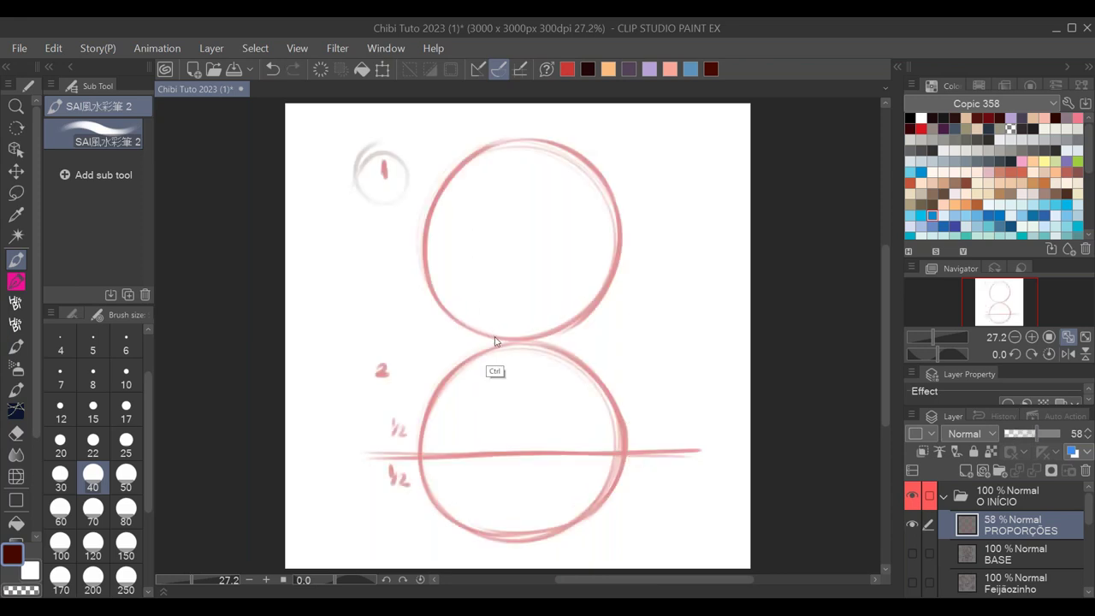
key("ctrl+z")
key("ctrl+y")
mouse_move(389, 147)
left_mouse_down()
mouse_move(354, 166)
mouse_move(434, 170)
mouse_move(404, 199)
left_mouse_up()
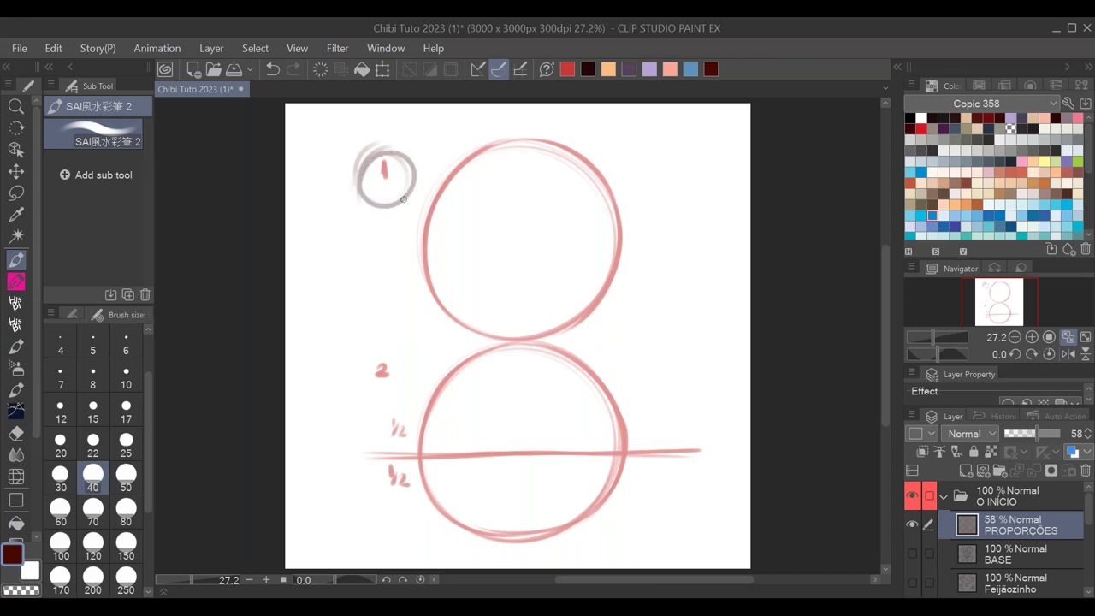
- Annotate the proportions sketch with a curved arrow down from 1, a circle around 2 and another stroke along the lower circle's halving line
left_click_drag(324, 204, 398, 276)
mouse_move(318, 190)
left_mouse_down()
mouse_move(358, 269)
mouse_move(383, 284)
left_mouse_up()
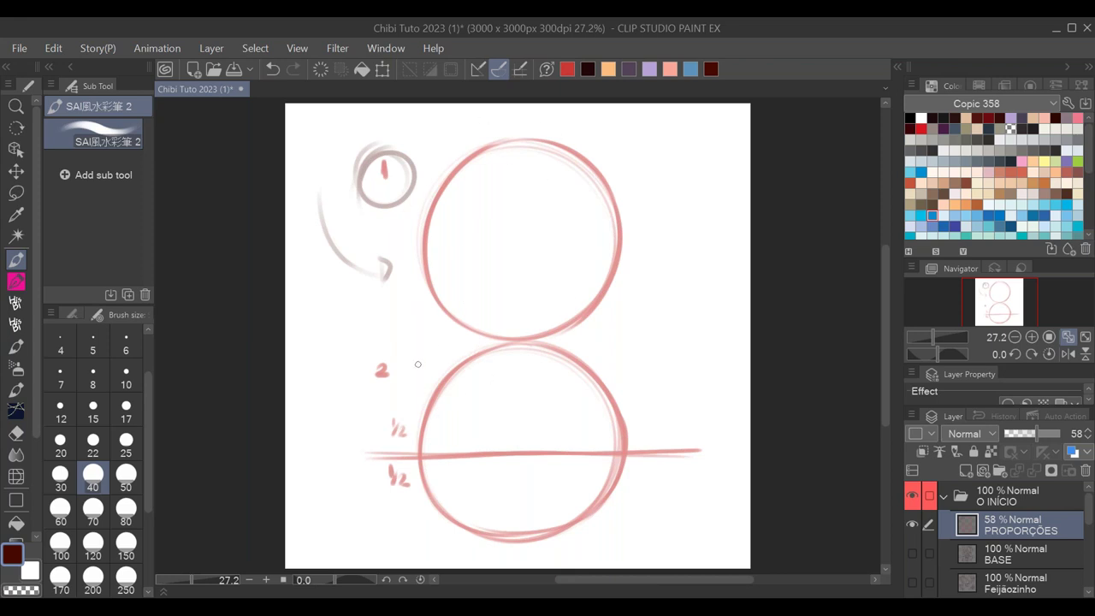
mouse_move(391, 355)
left_mouse_down()
mouse_move(363, 373)
mouse_move(395, 361)
left_mouse_up()
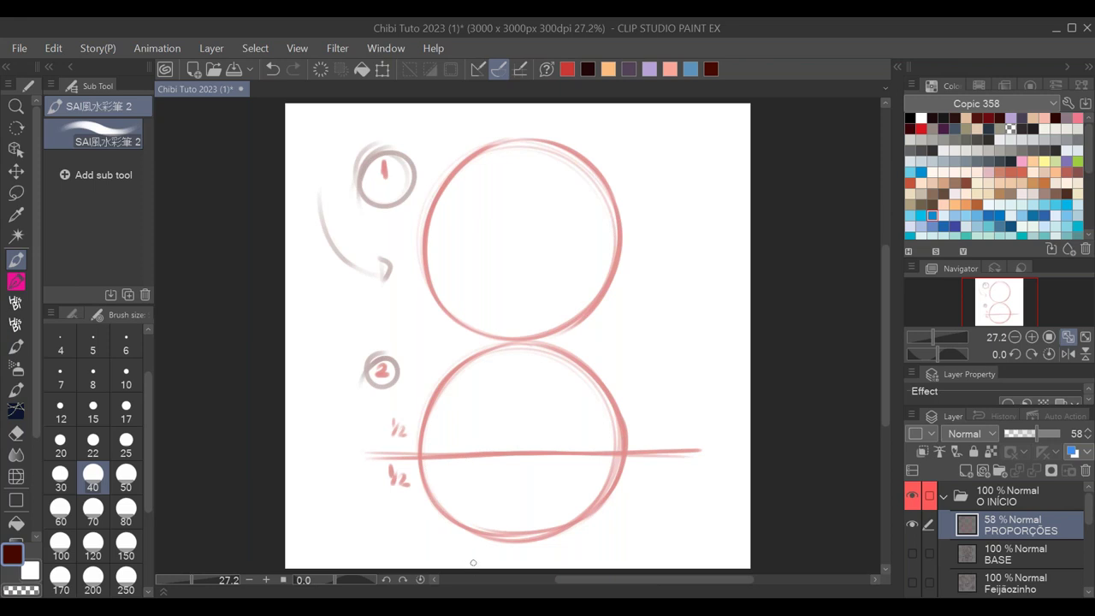
left_click_drag(362, 459, 677, 467)
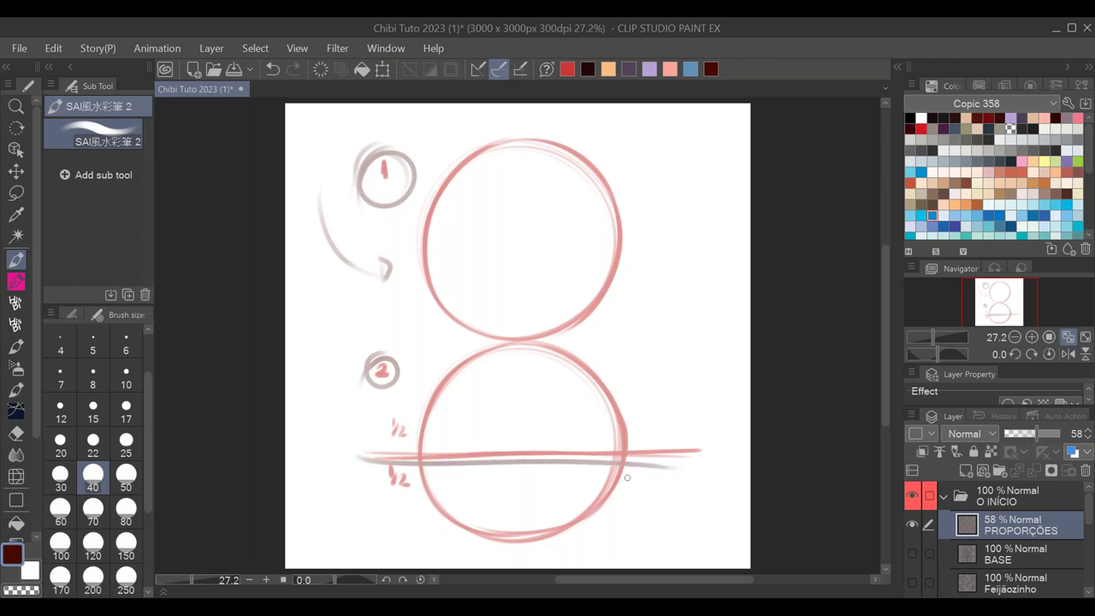
left_click_drag(381, 465, 685, 451)
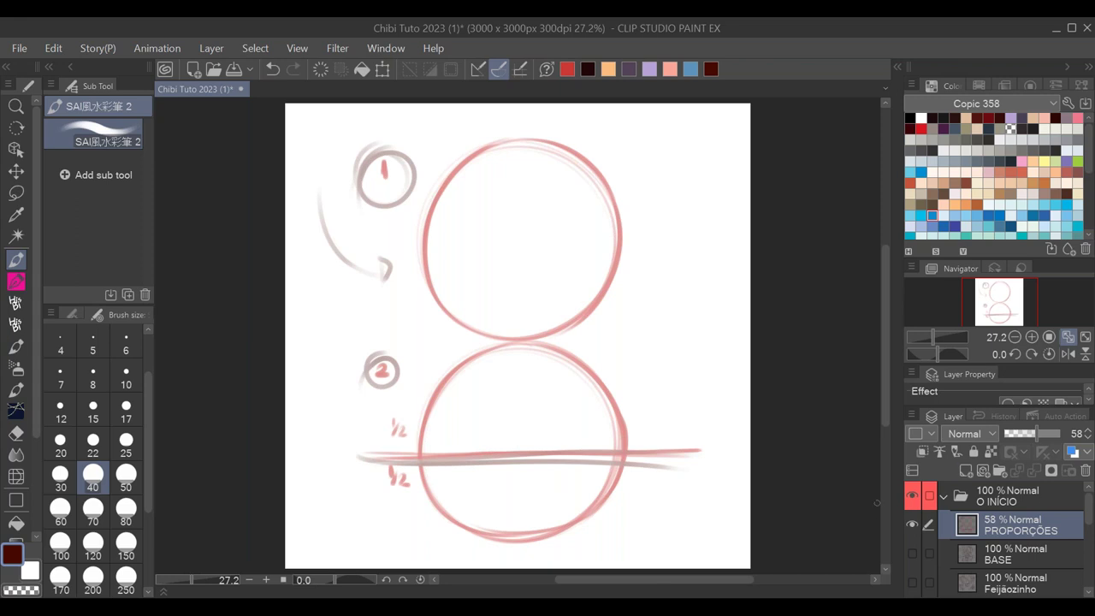
- Lower the PROPORÇÕES layer's opacity to 13% and show the BASE layer
left_click_drag(1035, 434, 1014, 442)
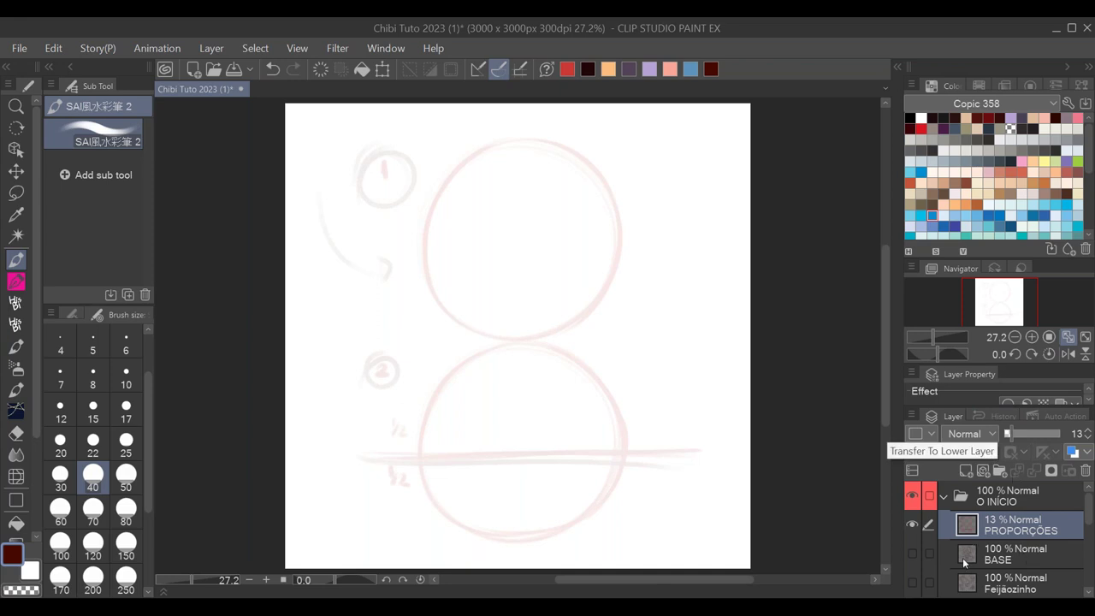
left_click(913, 553)
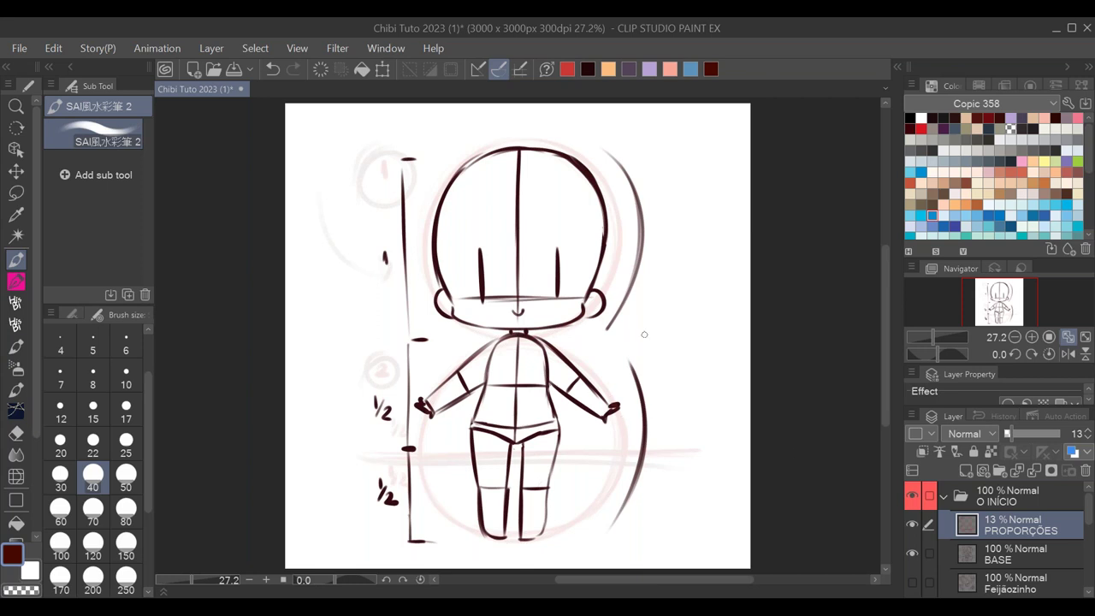
- Retrace the upper contour of the chibi figure's left-hand arm on the BASE layer, from neck to hand
left_click(1032, 337)
left_click(1015, 337)
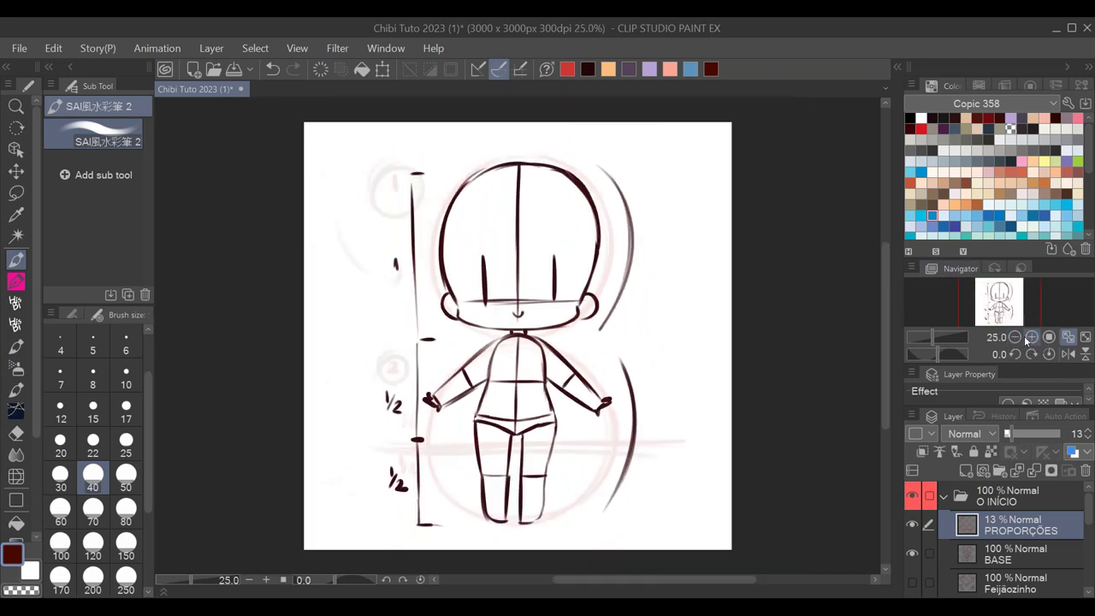
left_click(1032, 337)
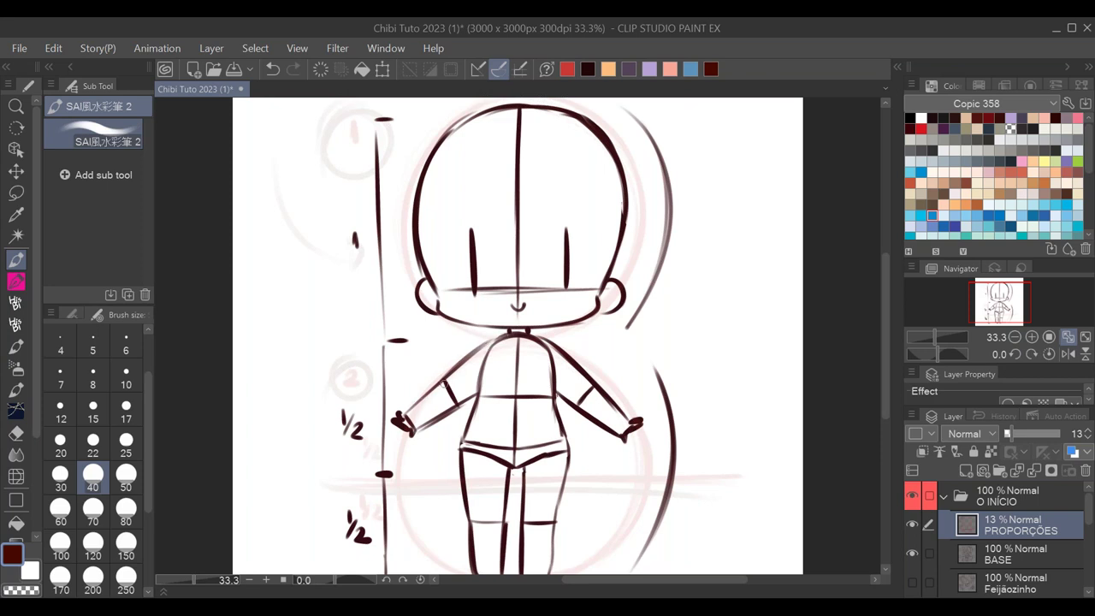
left_click(1012, 558)
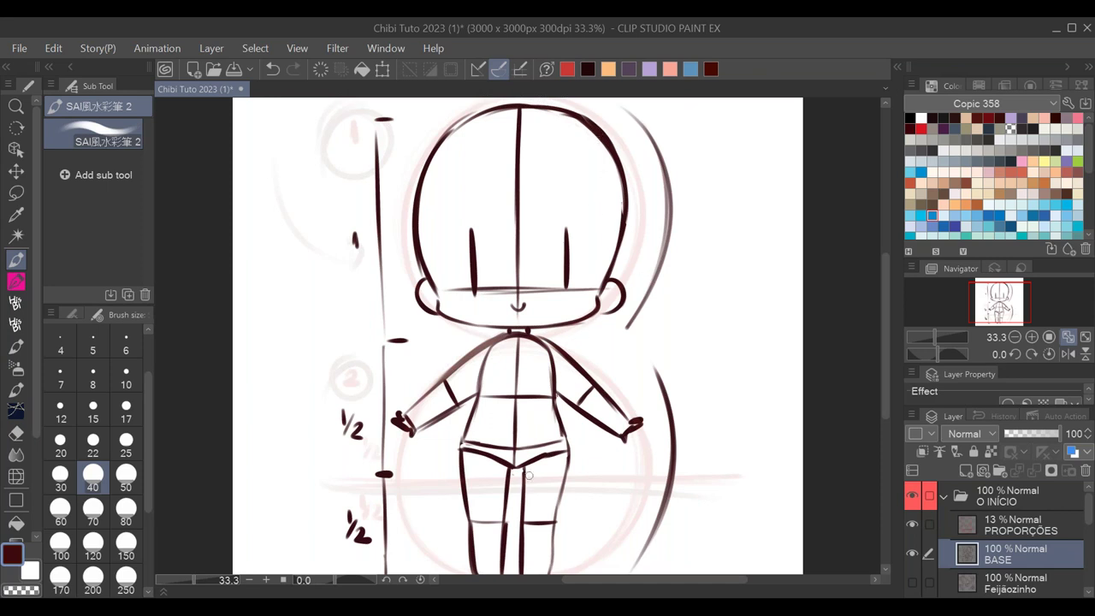
mouse_move(505, 339)
left_mouse_down()
mouse_move(429, 385)
mouse_move(412, 409)
left_mouse_up()
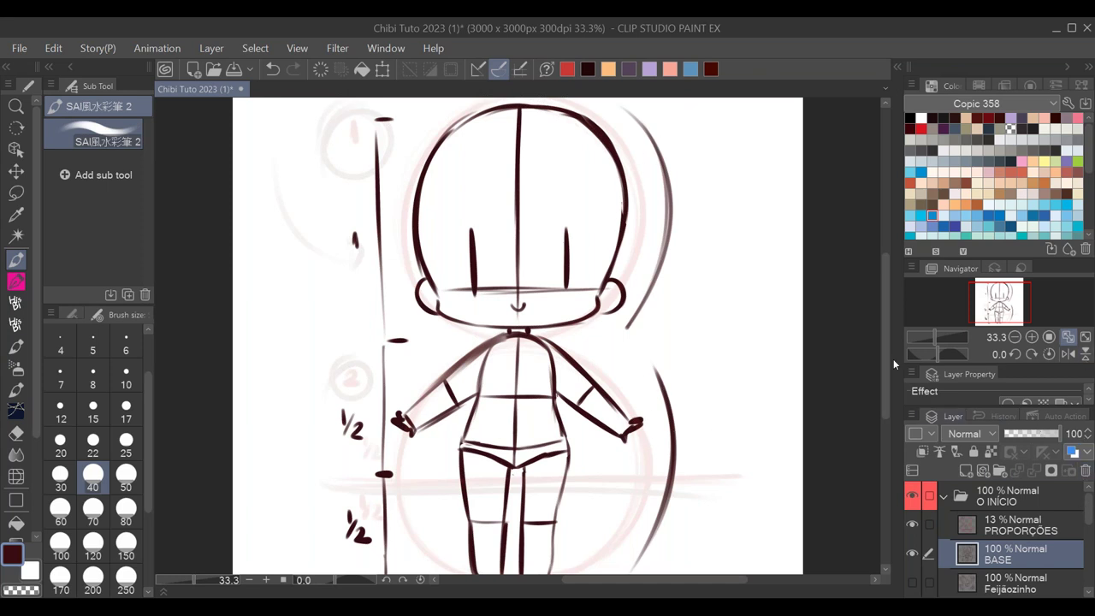
- Hide the BASE and PROPORÇÕES layers, show the Feijãozinho layer and fit the whole canvas in view
scroll(885, 343, "down", 1)
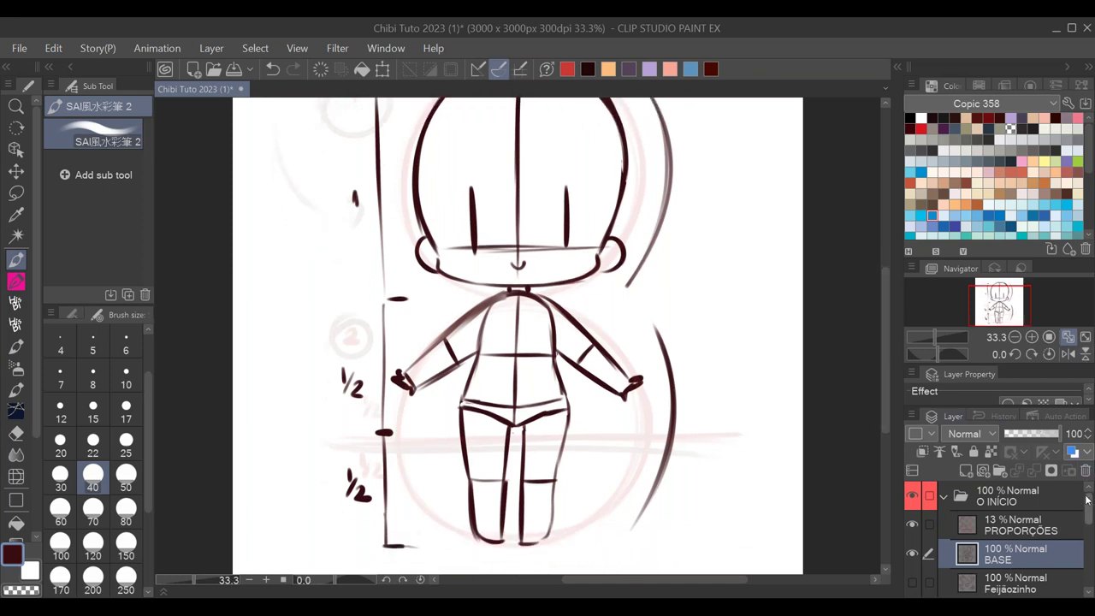
scroll(1090, 520, "down", 2)
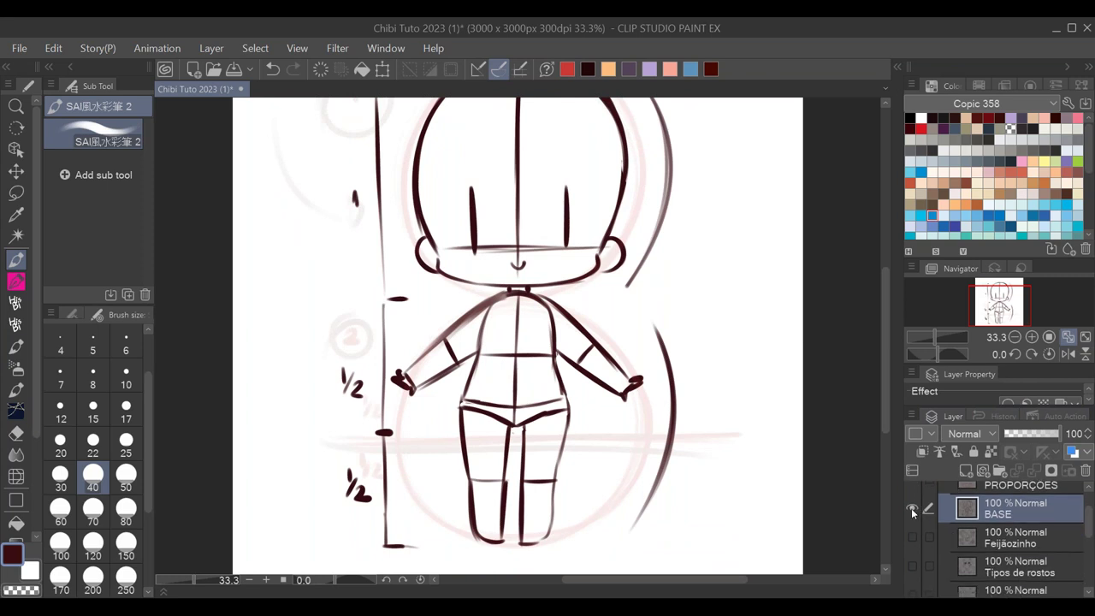
scroll(1088, 522, "up", 1)
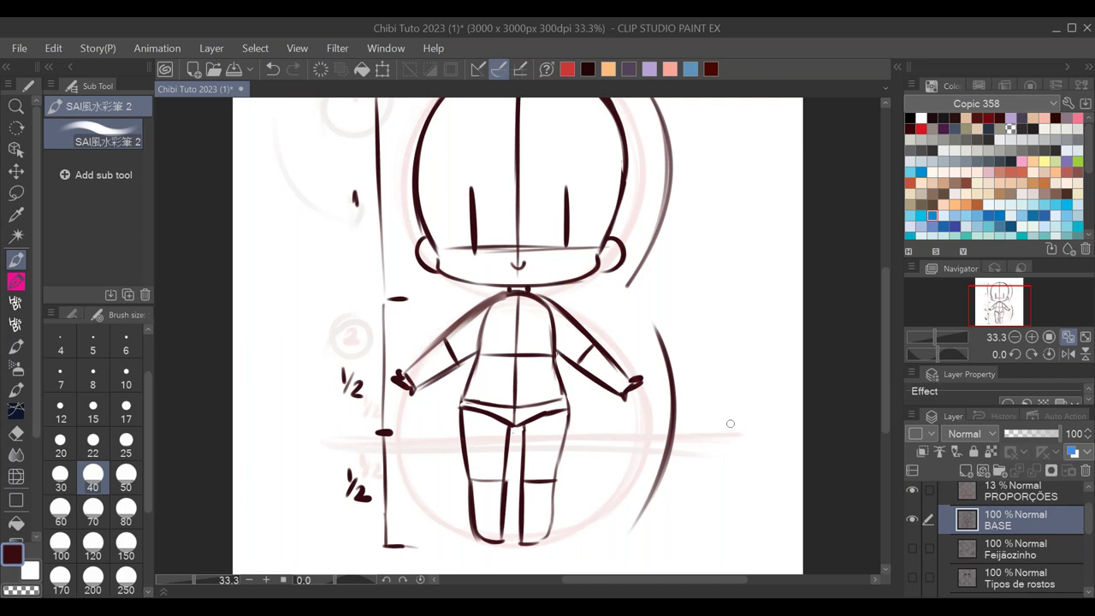
left_click(914, 517)
left_click(912, 490)
left_click(911, 549)
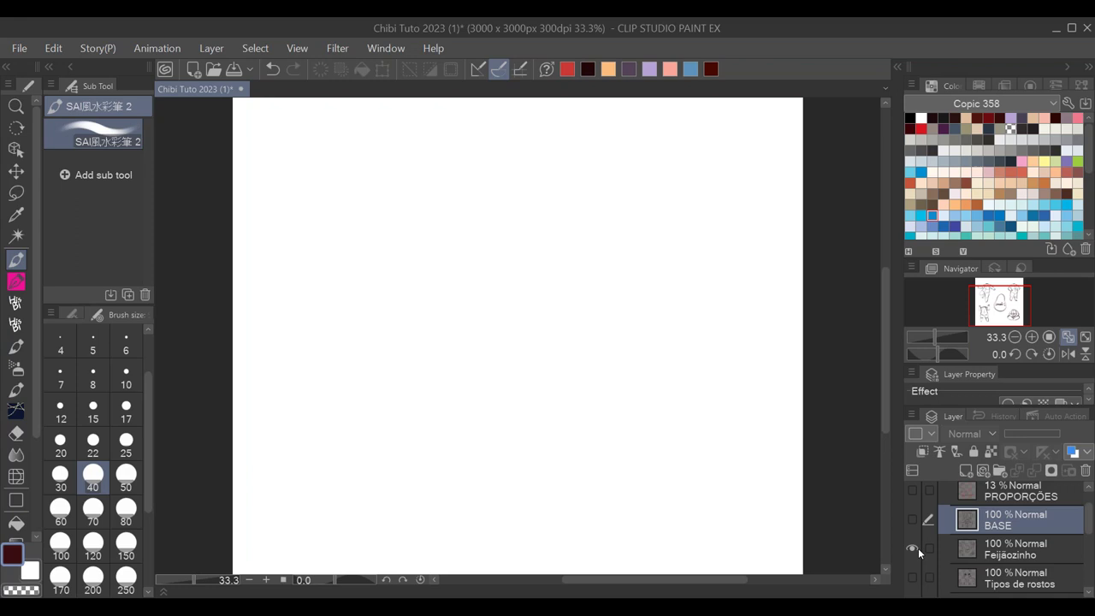
left_click(1015, 337)
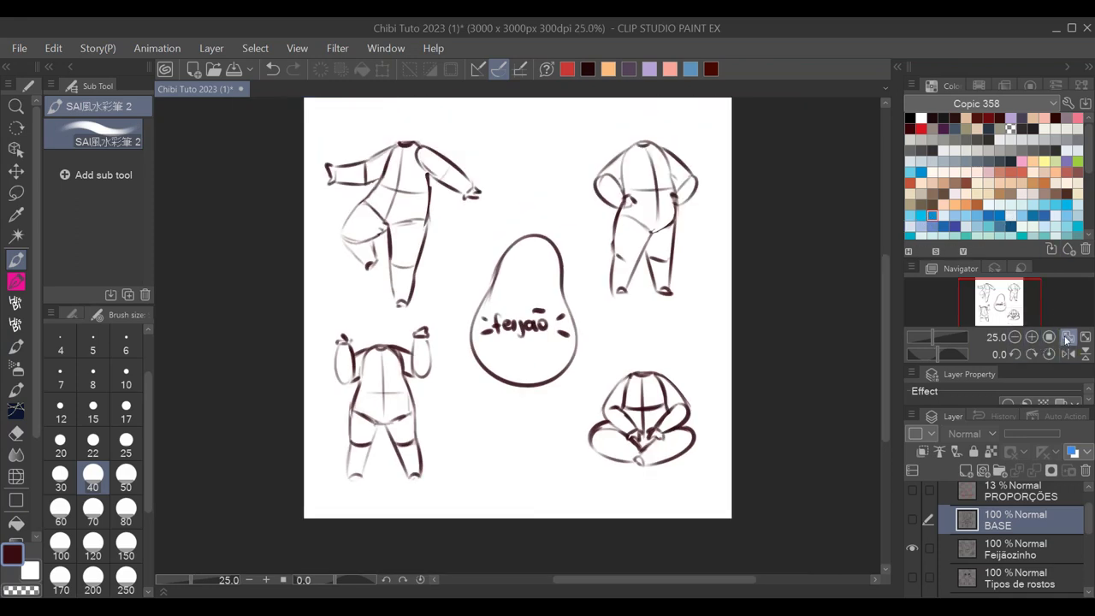
left_click(1067, 337)
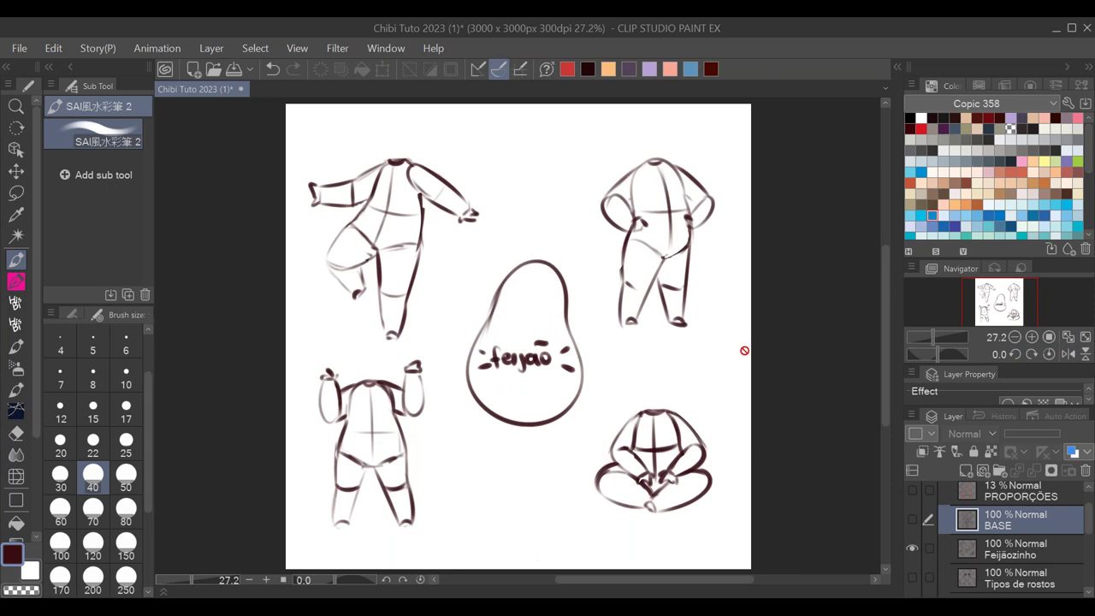
- Retrace the outline of the central bean shape in dark strokes on the Feijãozinho layer
left_click(1008, 556)
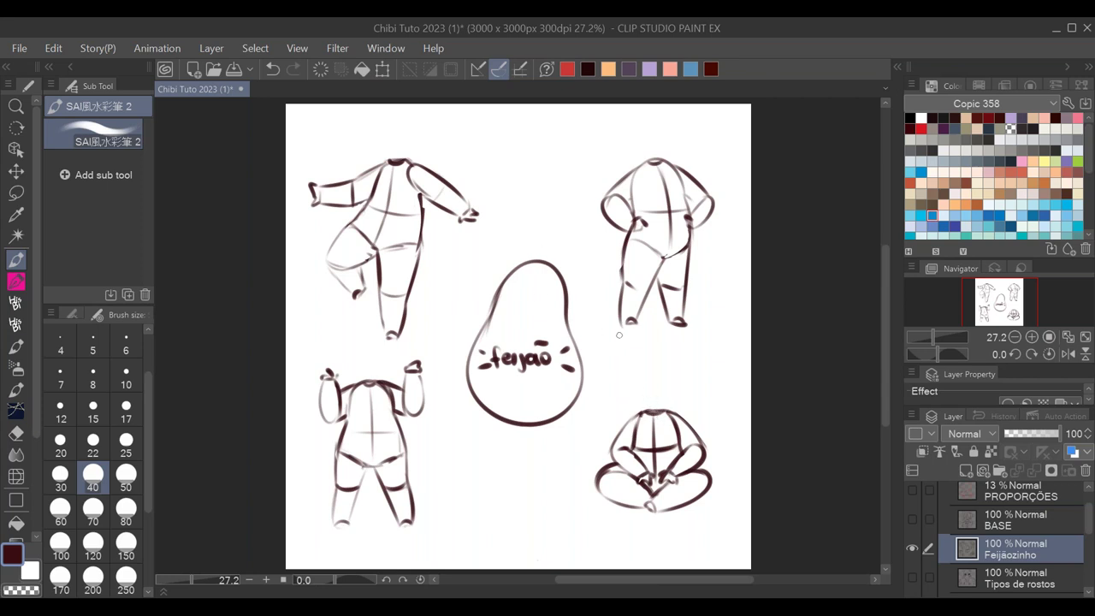
mouse_move(546, 265)
left_mouse_down()
mouse_move(487, 341)
mouse_move(484, 328)
mouse_move(467, 393)
left_mouse_up()
mouse_move(488, 325)
left_mouse_down()
mouse_move(468, 390)
mouse_move(495, 418)
left_mouse_up()
mouse_move(542, 255)
left_mouse_down()
mouse_move(583, 364)
mouse_move(562, 417)
mouse_move(516, 411)
left_mouse_up()
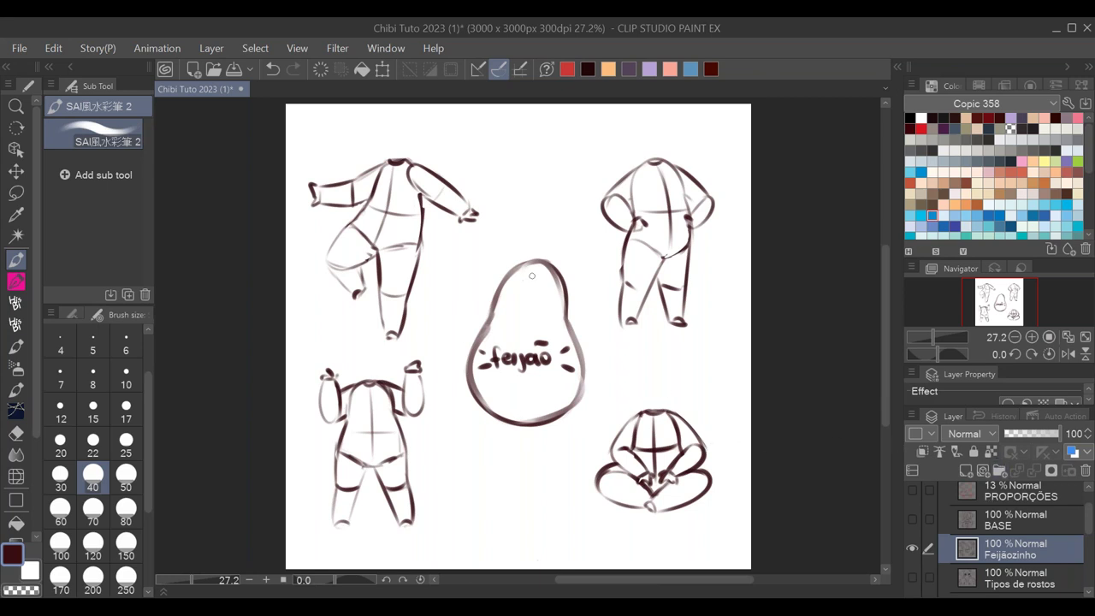
left_click_drag(524, 262, 488, 317)
mouse_move(550, 270)
left_mouse_down()
mouse_move(511, 264)
mouse_move(490, 308)
left_mouse_up()
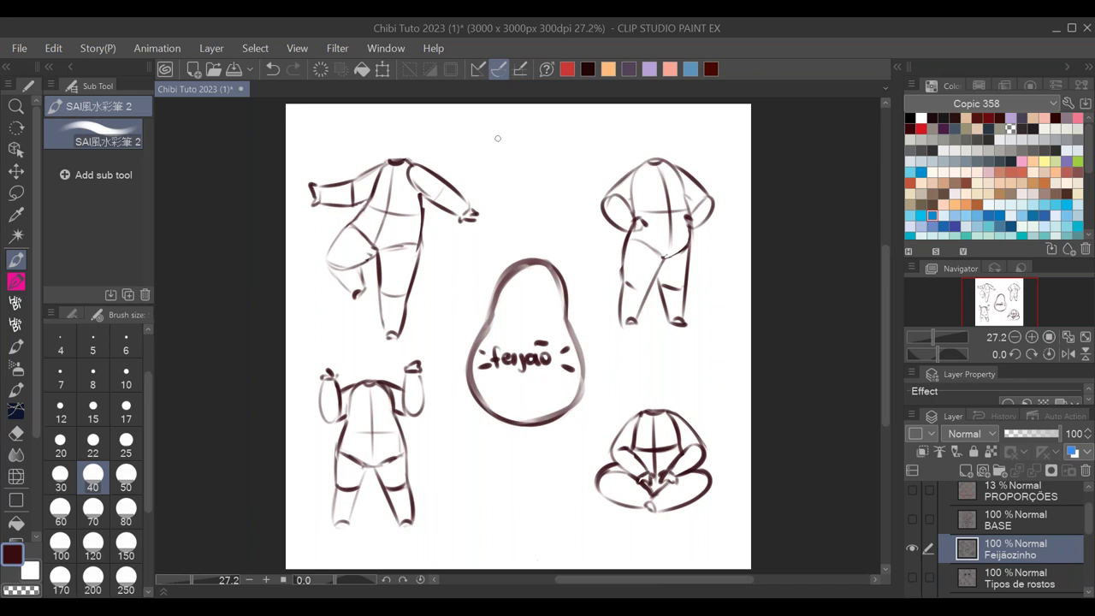
- Trace the torsos of the two upper figures in red and add arrows at the neck and hip of the upper-left one
left_click(567, 73)
mouse_move(387, 161)
left_mouse_down()
mouse_move(352, 229)
mouse_move(381, 250)
mouse_move(421, 246)
left_mouse_up()
left_click_drag(423, 193, 420, 247)
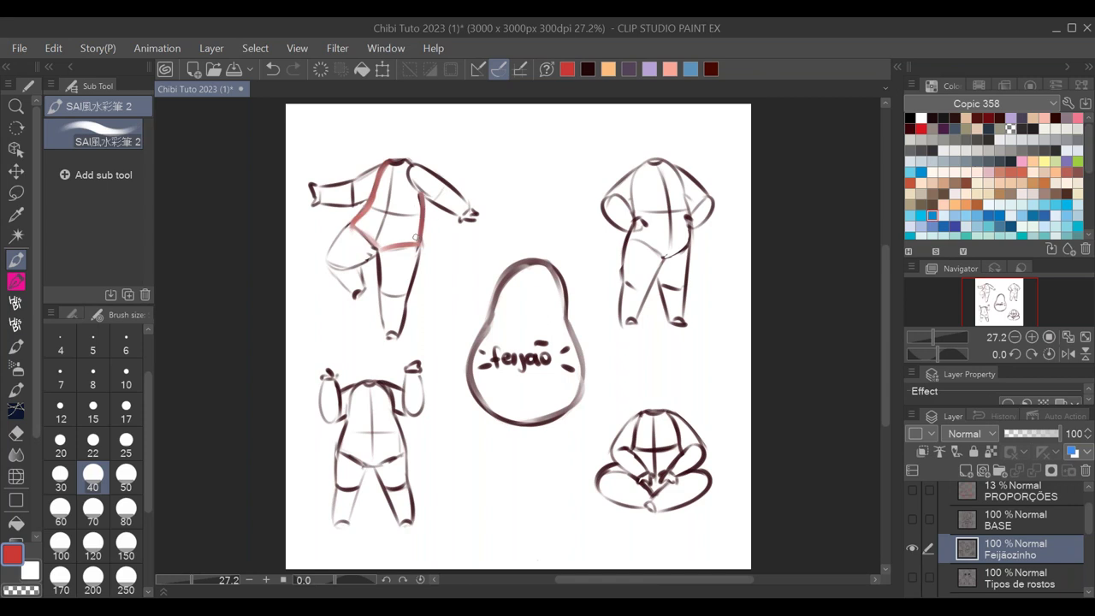
mouse_move(647, 164)
left_mouse_down()
mouse_move(634, 204)
mouse_move(651, 248)
mouse_move(665, 253)
mouse_move(678, 184)
mouse_move(686, 207)
mouse_move(690, 243)
mouse_move(665, 254)
left_mouse_up()
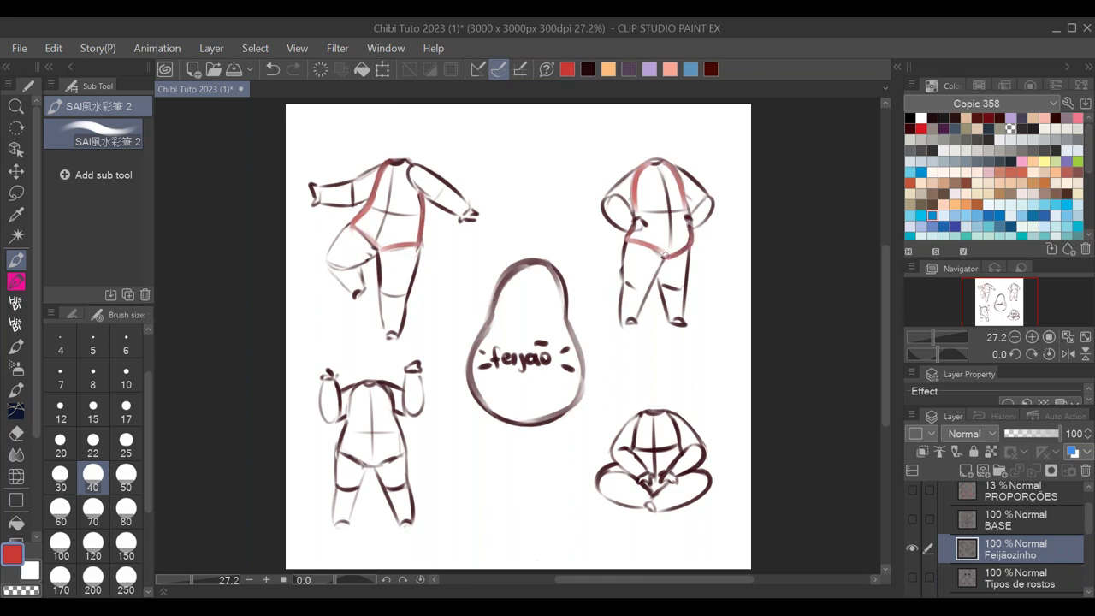
left_click_drag(462, 131, 433, 154)
mouse_move(429, 259)
left_mouse_down()
mouse_move(472, 274)
mouse_move(433, 259)
left_mouse_up()
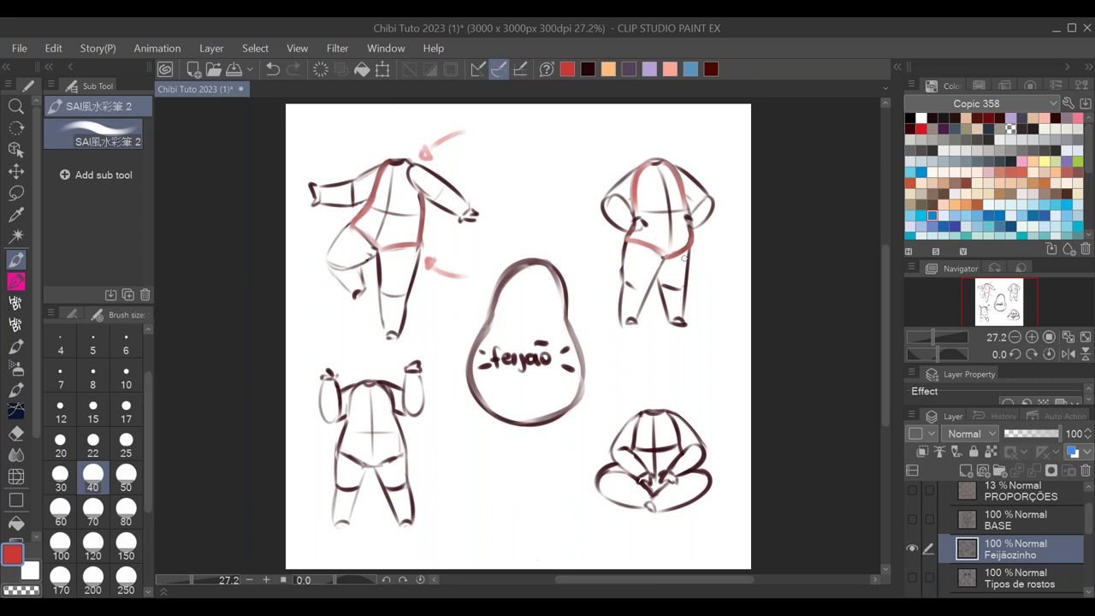
- Trace the torsos of the two lower figures in red and reinforce the red neckline of the upper-left figure
mouse_move(383, 382)
left_mouse_down()
mouse_move(348, 389)
mouse_move(334, 455)
mouse_move(393, 412)
mouse_move(404, 462)
mouse_move(377, 467)
mouse_move(410, 443)
left_mouse_up()
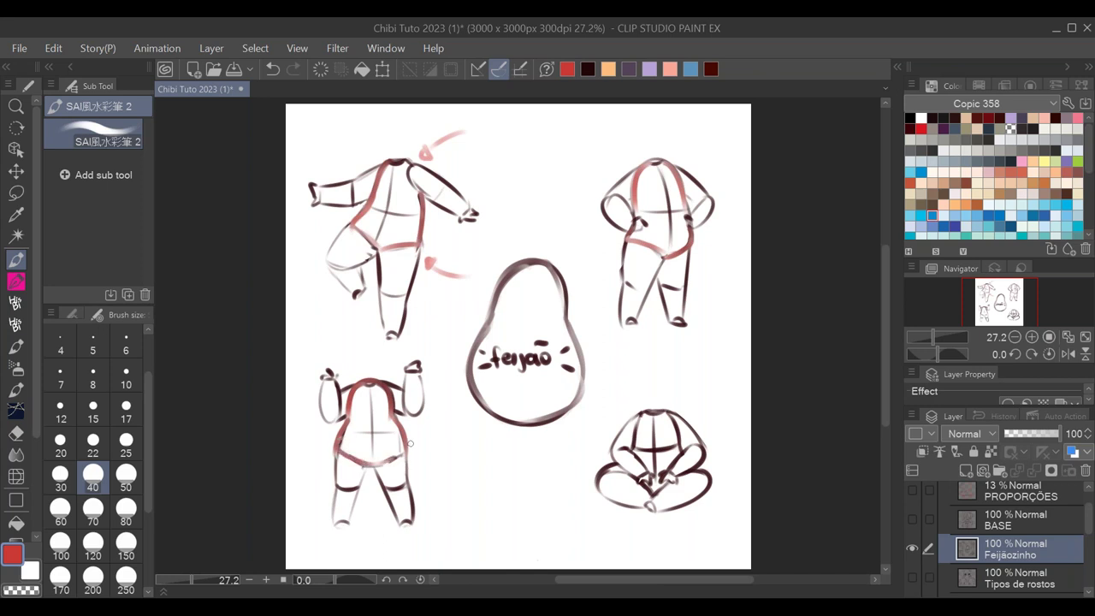
left_click_drag(647, 413, 638, 448)
left_click_drag(669, 414, 682, 447)
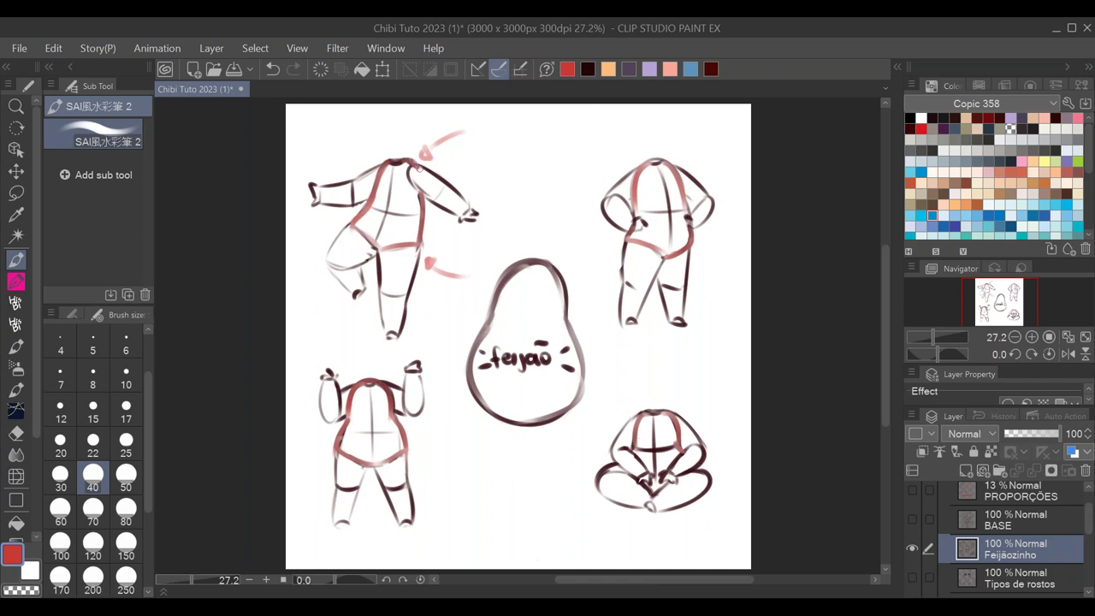
left_click_drag(393, 162, 377, 181)
- Sketch a red bean-shaped torso, pinched at one side of the waist, between the two upper figures with brush size 25
left_click(1032, 338)
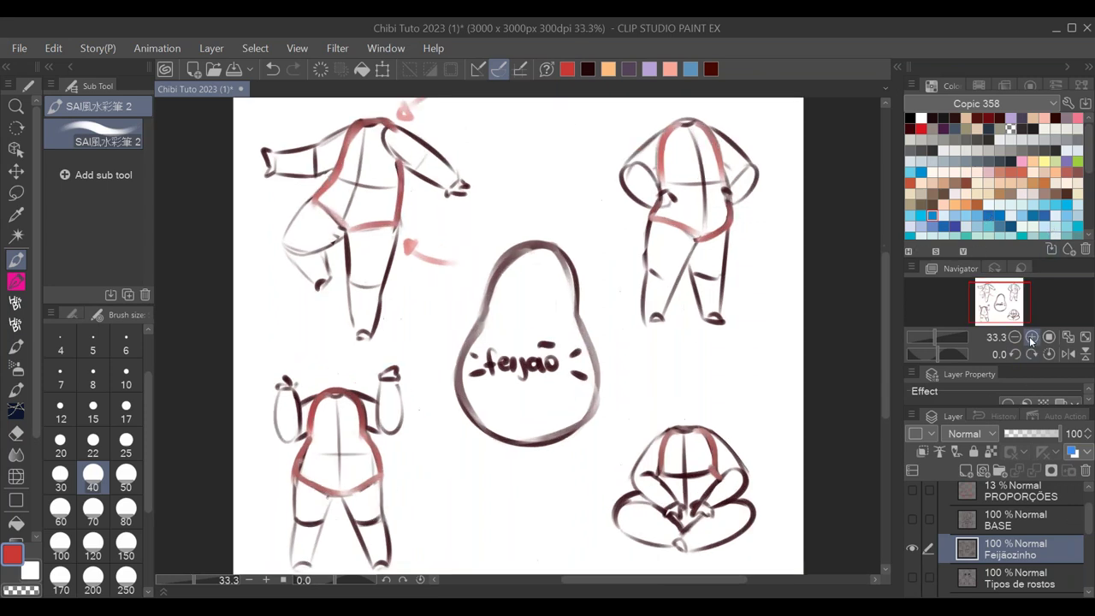
left_click_drag(559, 157, 578, 339)
scroll(574, 183, "up", 1)
left_click(126, 445)
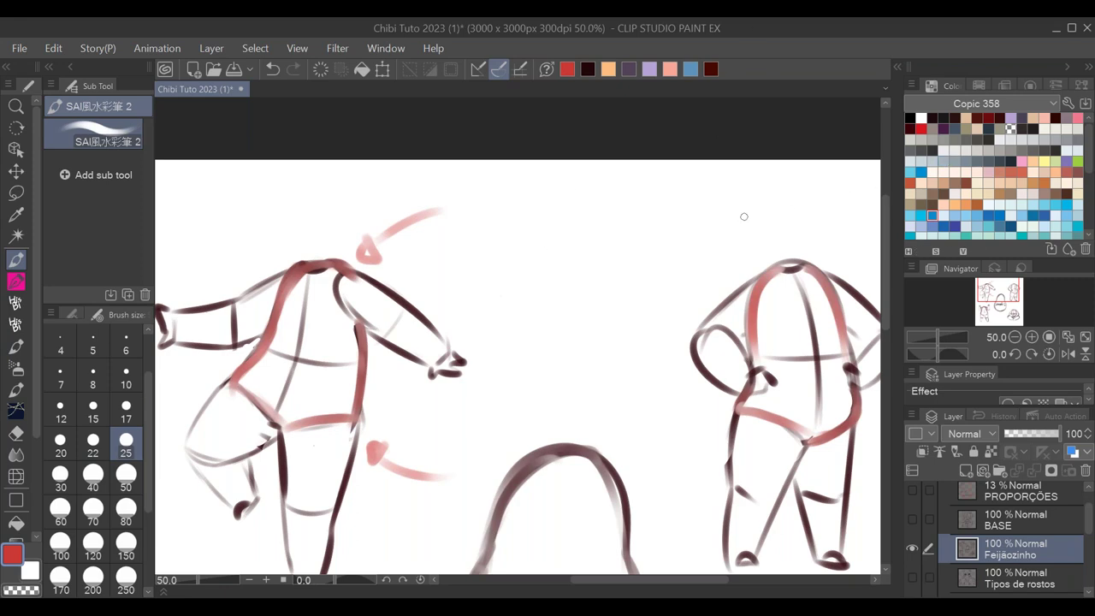
left_click_drag(589, 195, 576, 201)
mouse_move(558, 241)
left_mouse_down()
mouse_move(609, 193)
mouse_move(625, 197)
mouse_move(634, 241)
left_mouse_up()
left_click_drag(594, 192, 553, 274)
left_click_drag(623, 196, 640, 272)
left_click_drag(633, 229, 640, 286)
mouse_move(566, 261)
left_mouse_down()
mouse_move(535, 295)
mouse_move(538, 313)
mouse_move(573, 325)
left_mouse_up()
left_click_drag(635, 233, 643, 308)
mouse_move(636, 255)
left_mouse_down()
mouse_move(599, 323)
mouse_move(647, 303)
mouse_move(615, 328)
left_mouse_up()
mouse_move(608, 190)
left_mouse_down()
mouse_move(555, 249)
mouse_move(555, 222)
mouse_move(544, 270)
mouse_move(564, 331)
mouse_move(621, 191)
mouse_move(650, 267)
mouse_move(606, 326)
left_mouse_up()
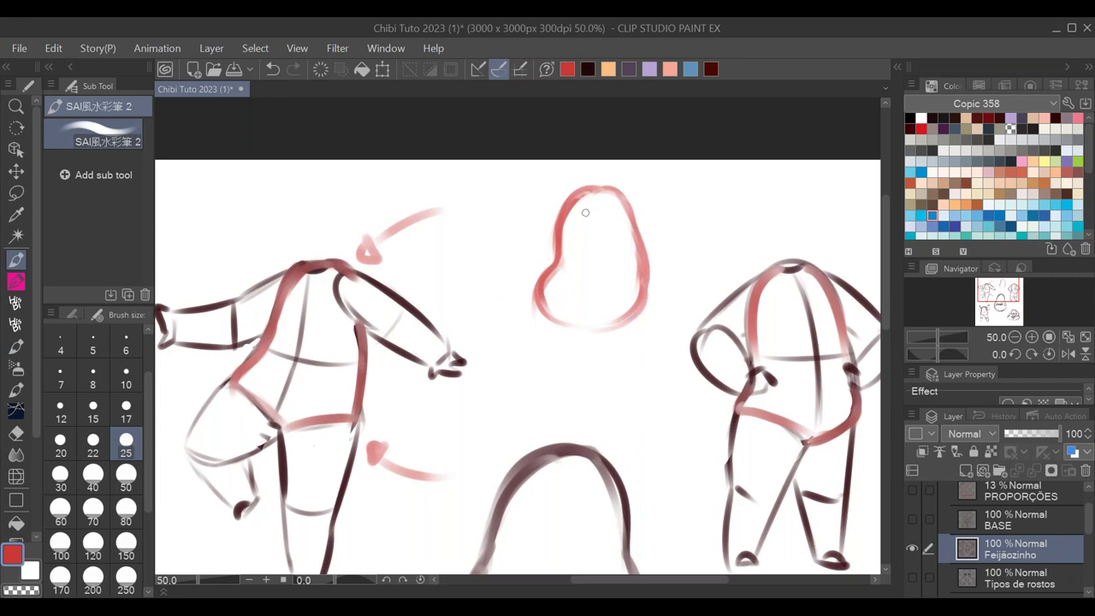
mouse_move(609, 187)
left_mouse_down()
mouse_move(572, 195)
mouse_move(558, 272)
mouse_move(616, 326)
left_mouse_up()
left_click_drag(633, 197, 646, 282)
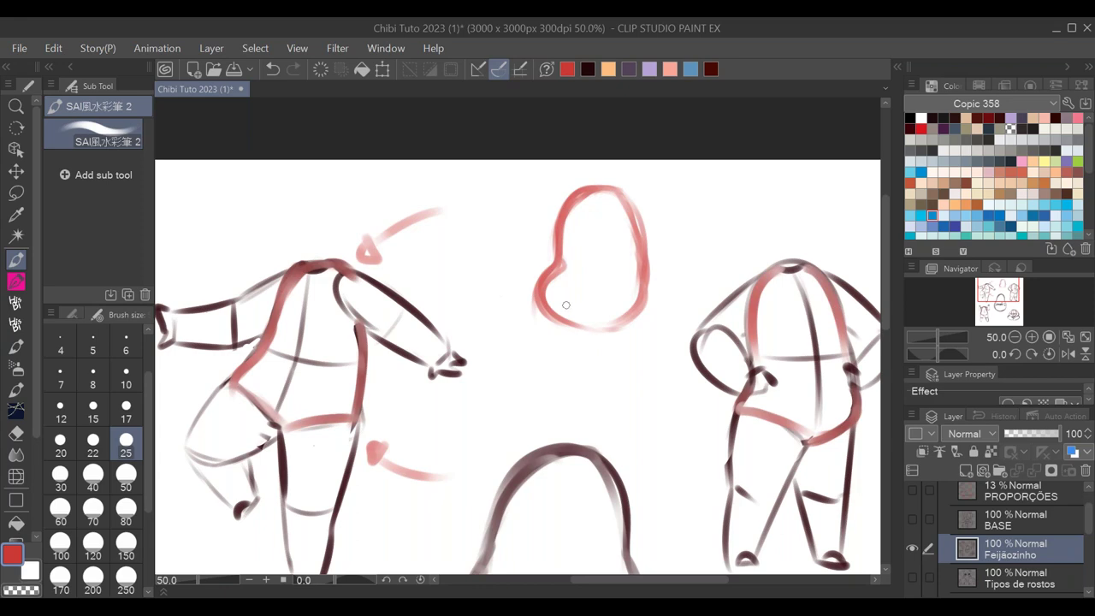
- Add a curved vertical centre line and a horizontal waist line across the new red bean torso
left_click_drag(599, 190, 604, 318)
left_click_drag(553, 262, 637, 265)
mouse_move(597, 190)
left_mouse_down()
mouse_move(609, 279)
mouse_move(609, 310)
left_mouse_up()
left_click_drag(565, 271, 639, 246)
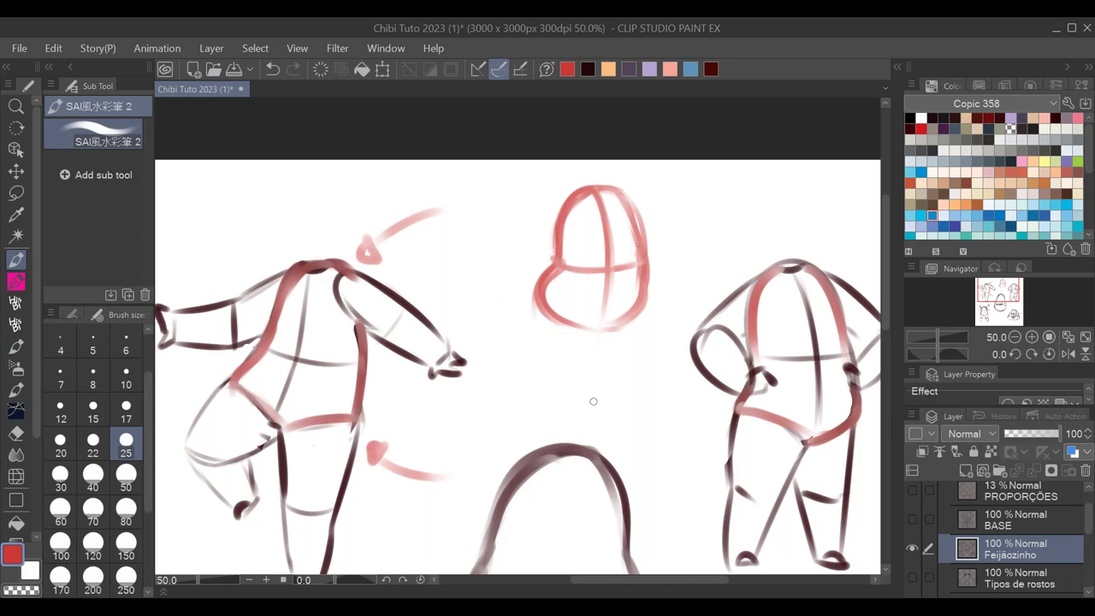
left_click_drag(555, 260, 641, 264)
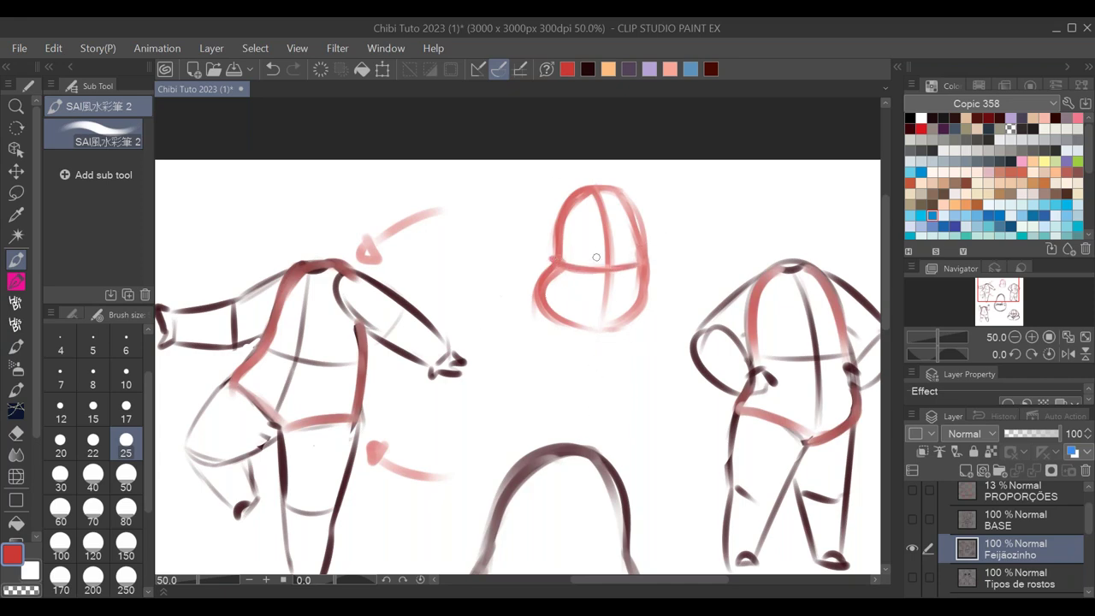
- Sketch a raised, bent leg in red below the pinched side of the new bean torso, redoing the inner thigh line shorter
left_click_drag(593, 327, 538, 421)
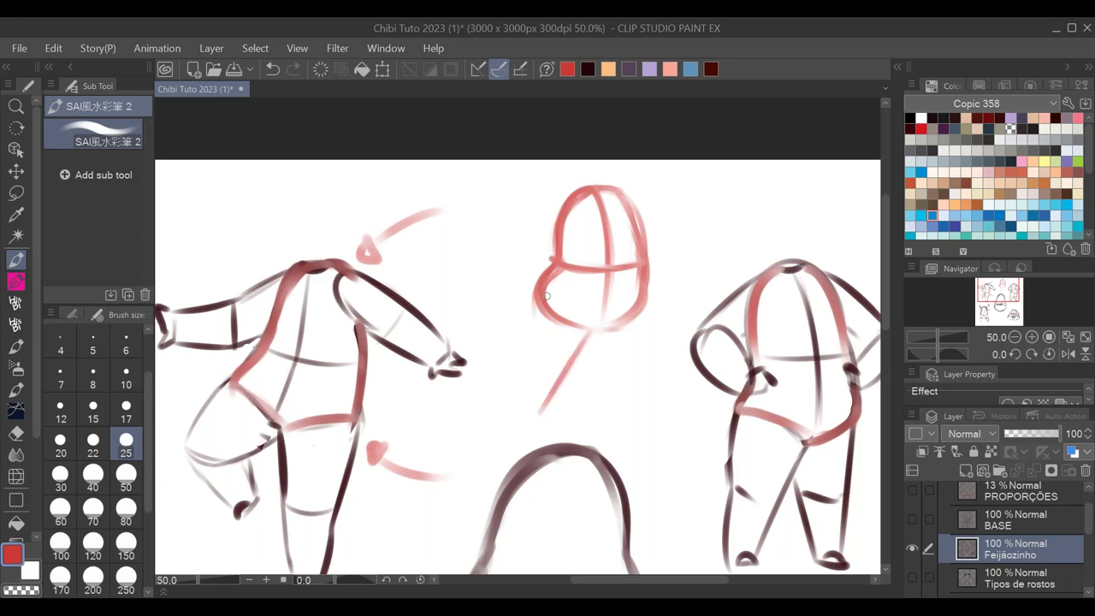
key("ctrl+z")
key("ctrl+z")
key("ctrl+y")
left_click_drag(599, 329, 561, 382)
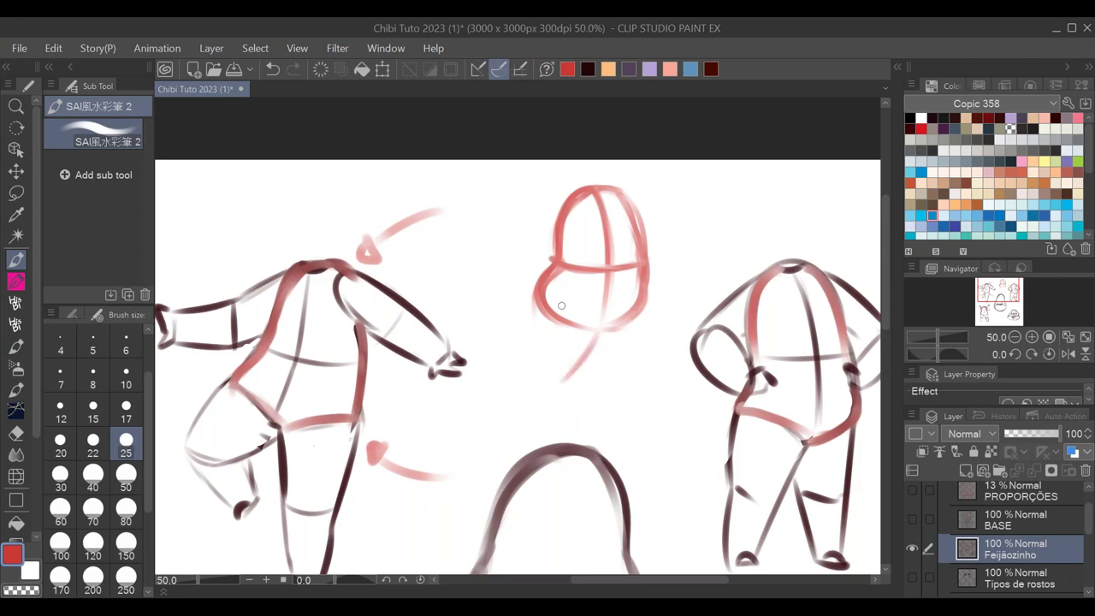
left_click_drag(510, 331, 558, 380)
mouse_move(538, 289)
left_mouse_down()
mouse_move(534, 342)
mouse_move(529, 305)
mouse_move(507, 301)
mouse_move(502, 335)
mouse_move(515, 332)
left_mouse_up()
- Draw the straight standing leg in red under the other hip of the new torso, ending in a small foot
left_click_drag(648, 289, 623, 438)
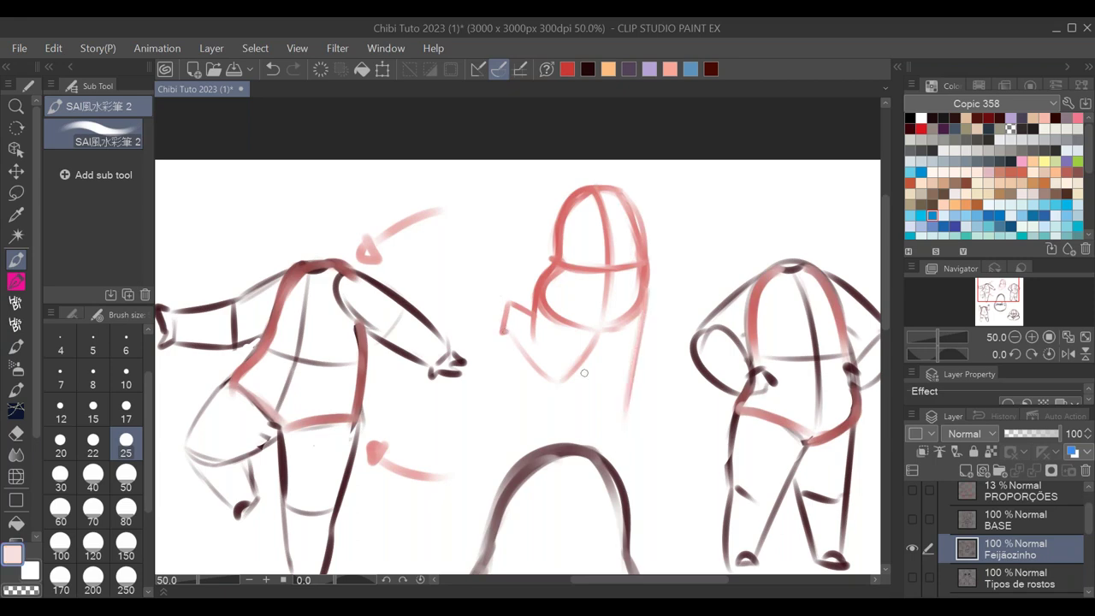
left_click(567, 69)
left_click_drag(647, 289, 626, 438)
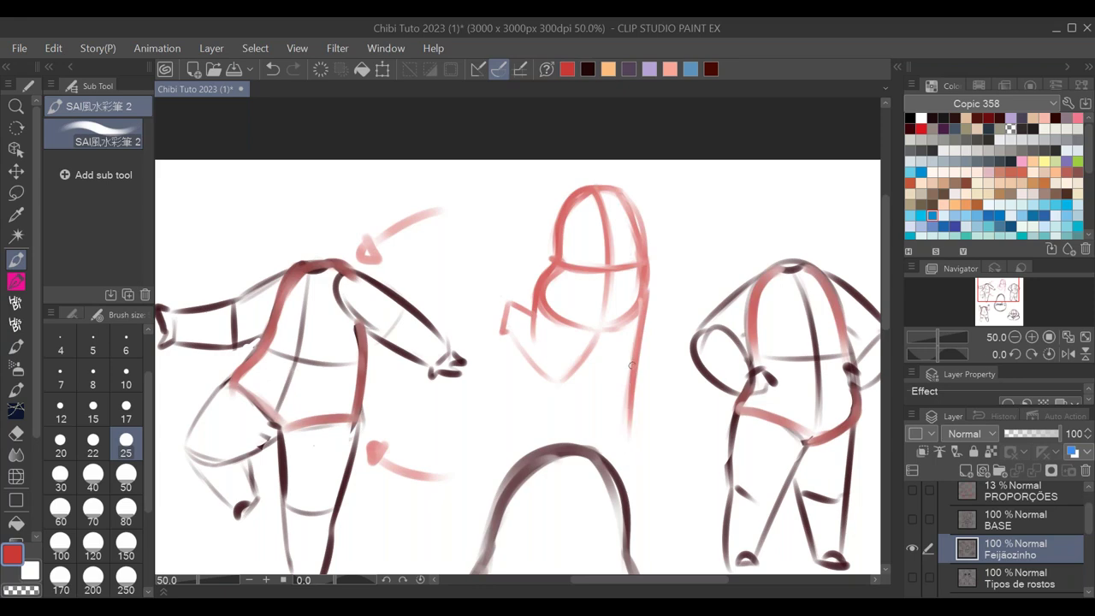
mouse_move(589, 349)
left_mouse_down()
mouse_move(607, 433)
mouse_move(633, 433)
mouse_move(614, 429)
left_mouse_up()
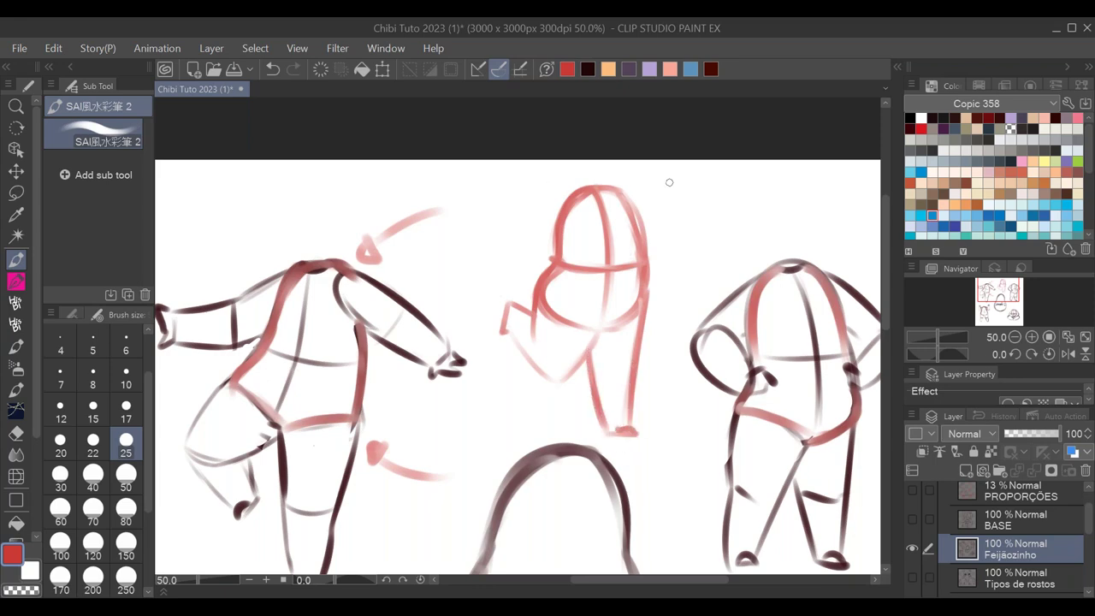
- Sketch both arms bent and raised beside the red torso, with small hands, shoulder lines and a neck mark
mouse_move(630, 199)
left_mouse_down()
mouse_move(660, 223)
mouse_move(661, 243)
left_mouse_up()
mouse_move(674, 183)
left_mouse_down()
mouse_move(691, 235)
mouse_move(659, 252)
left_mouse_up()
left_click_drag(665, 186, 681, 187)
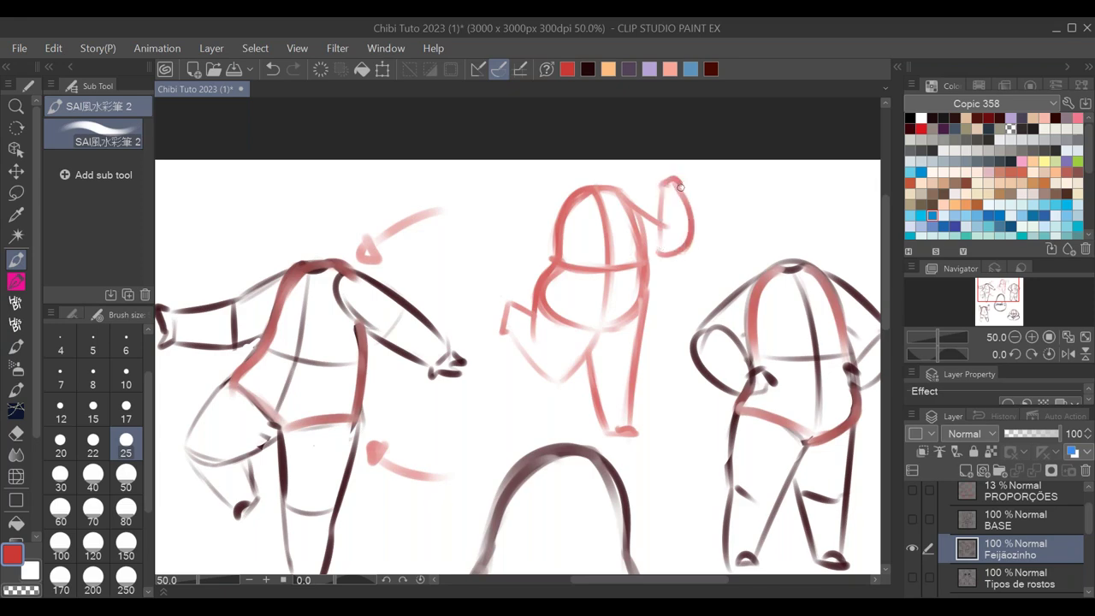
mouse_move(537, 190)
left_mouse_down()
mouse_move(526, 258)
mouse_move(548, 212)
mouse_move(543, 246)
left_mouse_up()
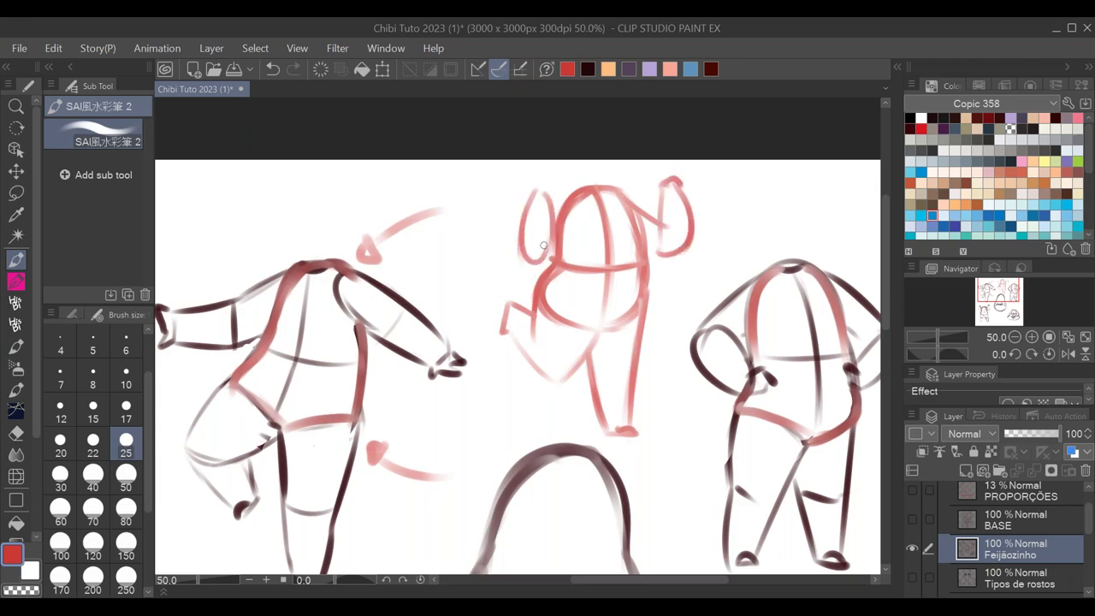
mouse_move(528, 192)
left_mouse_down()
mouse_move(581, 187)
mouse_move(544, 209)
mouse_move(574, 238)
mouse_move(603, 188)
mouse_move(661, 218)
left_mouse_up()
left_click_drag(618, 190, 662, 232)
left_click_drag(662, 187, 657, 208)
- Erase the overlapping torso and shoulder lines next to the raised arms with the Hard eraser at sizes 25 and 40
key("e")
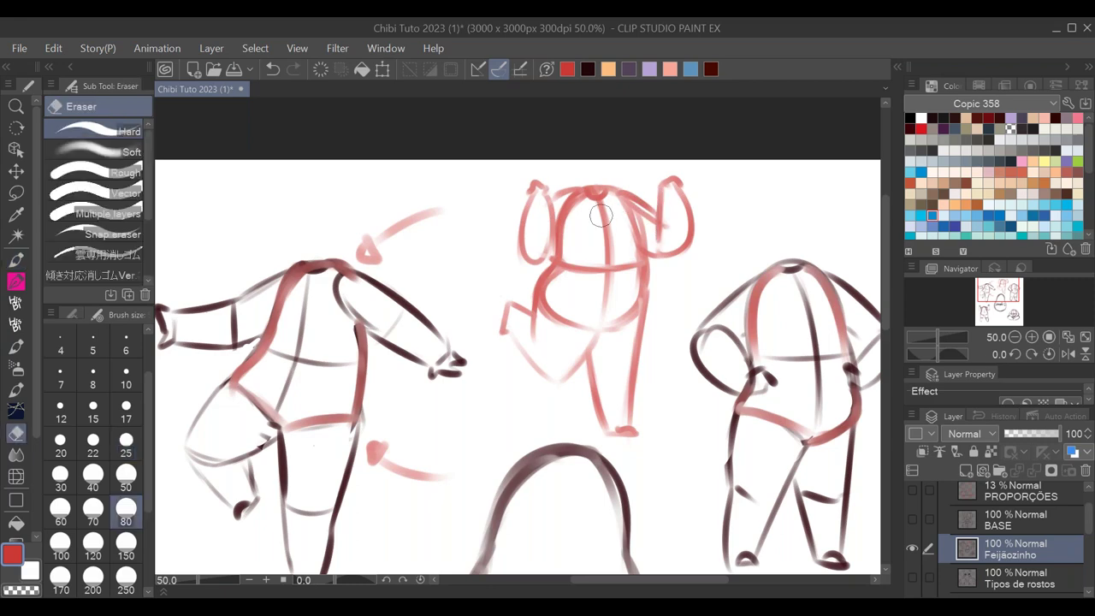
mouse_move(629, 201)
left_mouse_down()
mouse_move(654, 235)
mouse_move(653, 221)
mouse_move(634, 208)
mouse_move(649, 248)
left_mouse_up()
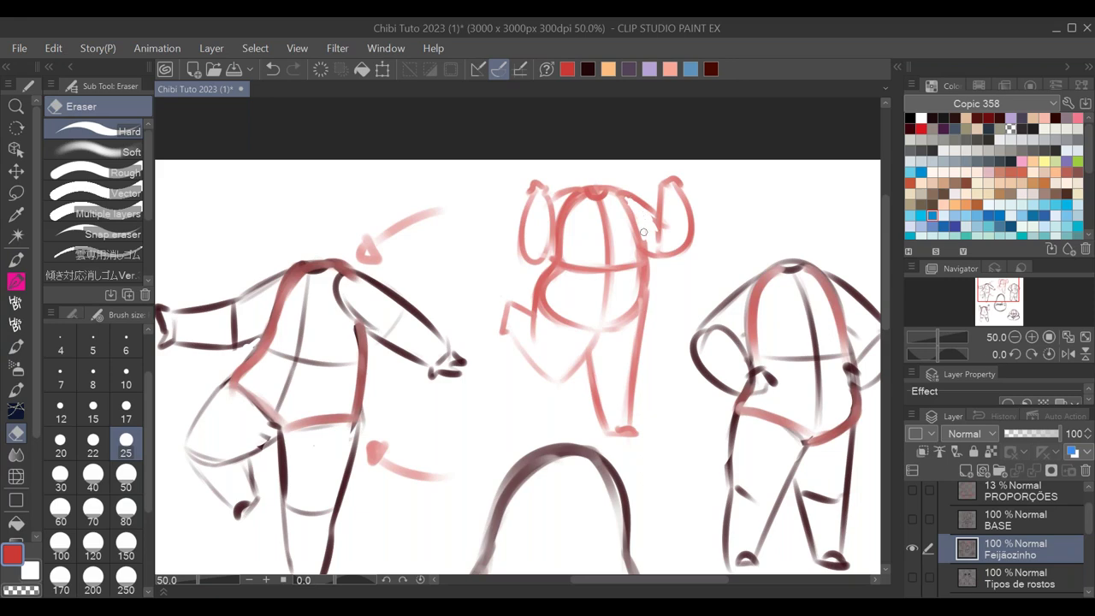
left_click(92, 476)
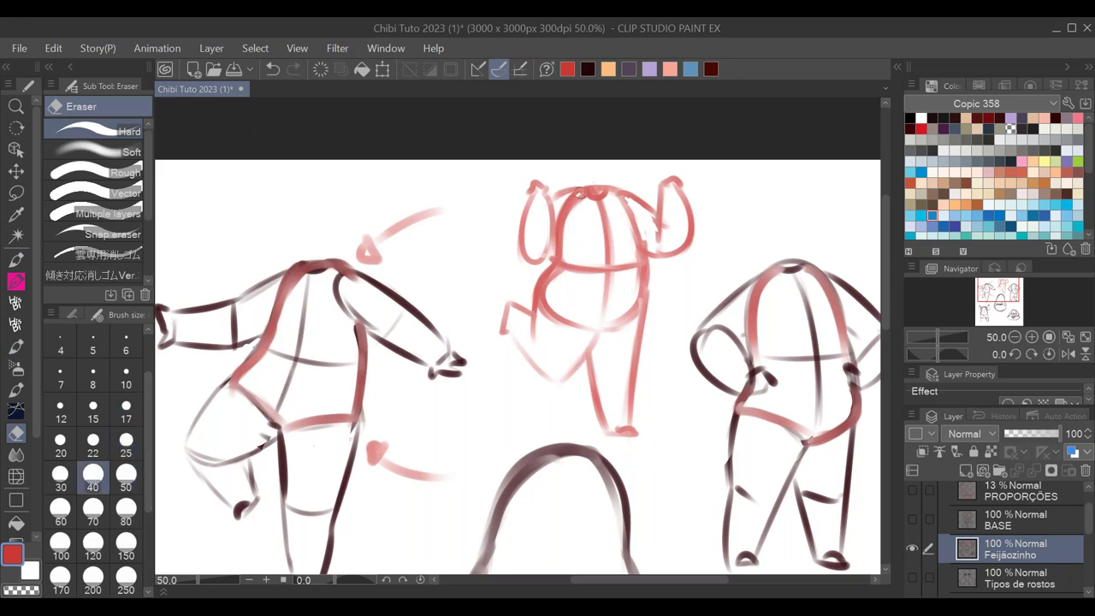
left_click_drag(566, 201, 555, 242)
- Redraw the erased side edge of the torso and the opposite shoulder line in red with the SAI watercolour brush at size 25
key("p")
left_click_drag(581, 194, 549, 262)
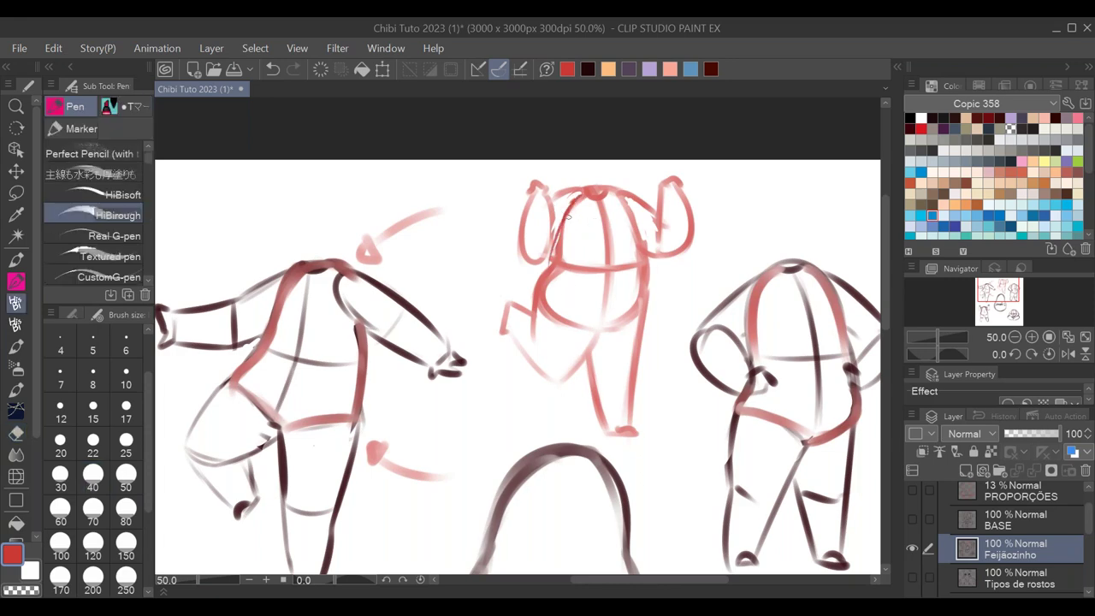
key("p")
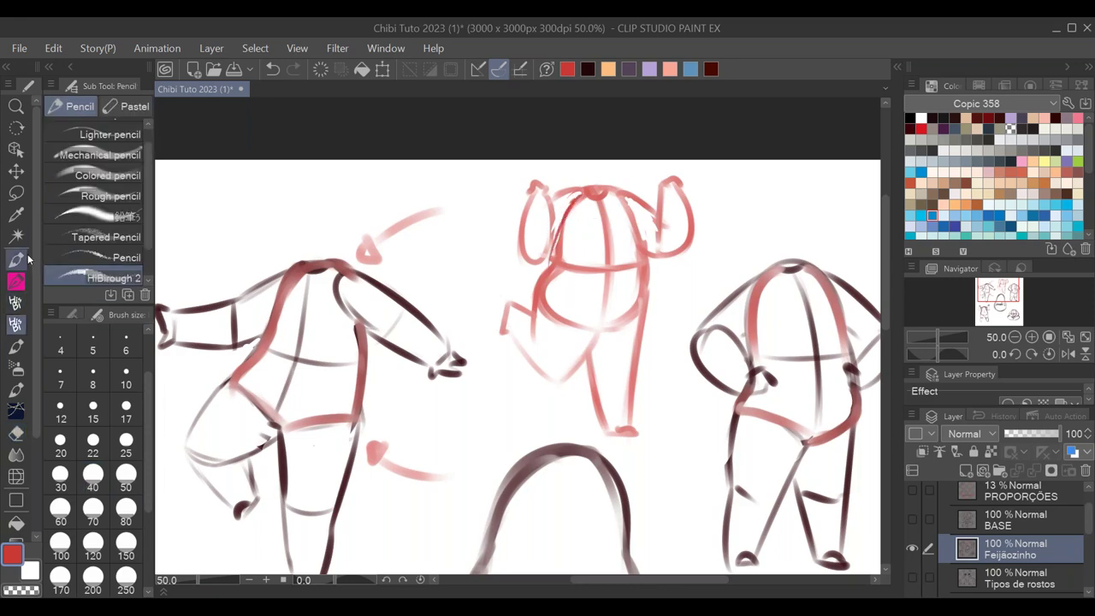
key("p")
mouse_move(577, 194)
left_mouse_down()
mouse_move(563, 278)
mouse_move(582, 188)
mouse_move(551, 214)
mouse_move(549, 198)
mouse_move(548, 262)
left_mouse_up()
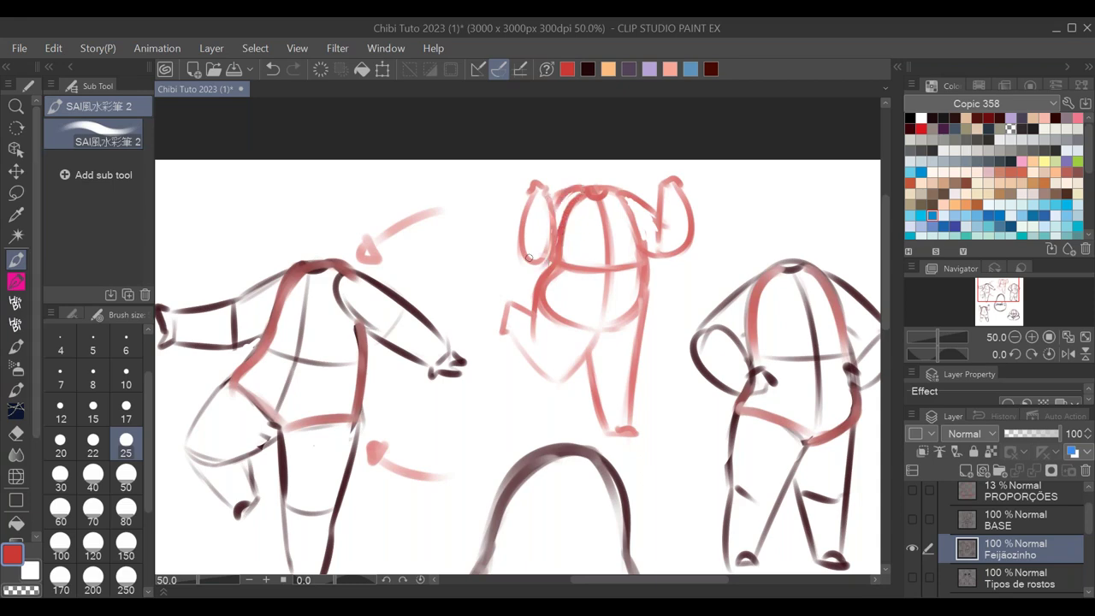
left_click_drag(627, 194, 657, 228)
left_click_drag(613, 192, 628, 194)
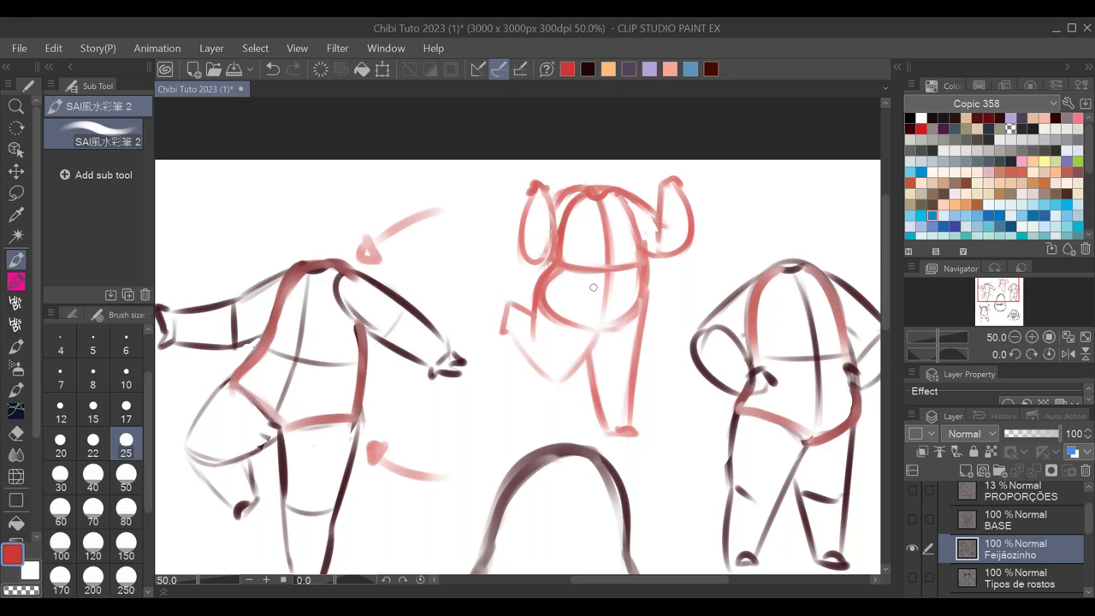
- Reinforce the elbow line and the two raised hands of the red figure
left_click_drag(545, 258, 550, 242)
left_click_drag(537, 190, 547, 192)
mouse_move(670, 192)
left_mouse_down()
mouse_move(664, 179)
mouse_move(660, 188)
mouse_move(685, 176)
mouse_move(683, 189)
left_mouse_up()
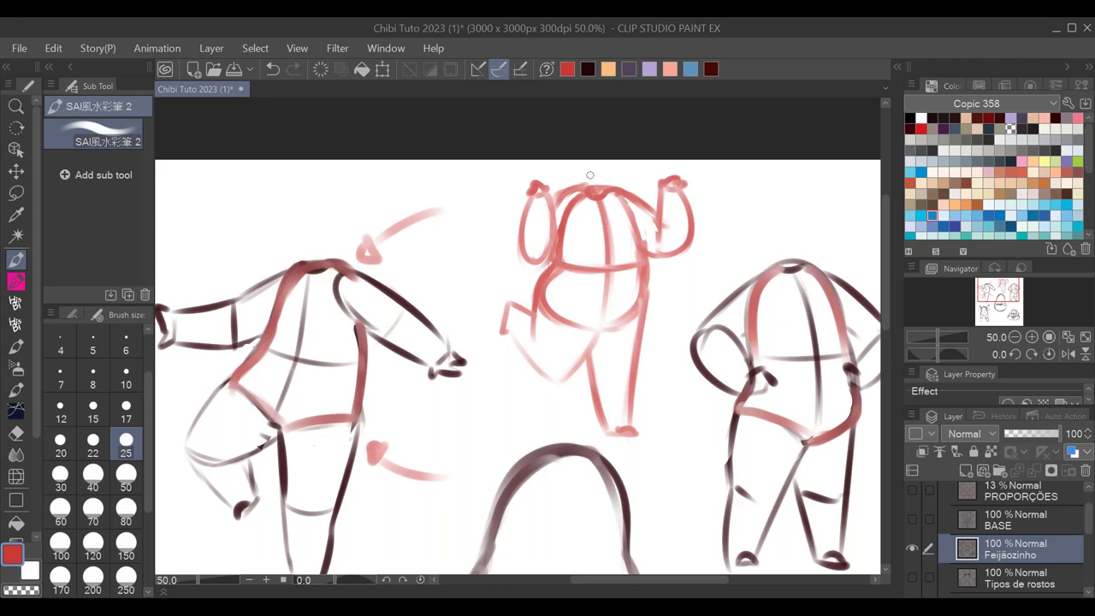
- Add red hip lines running from both sides of the new torso down to the crotch
key("e")
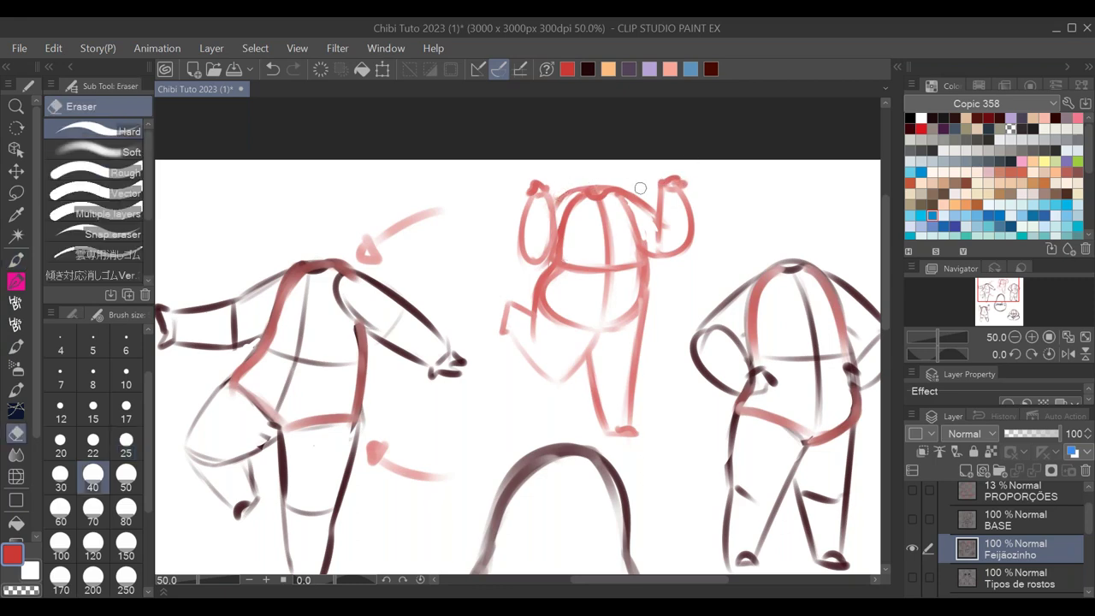
left_click(17, 260)
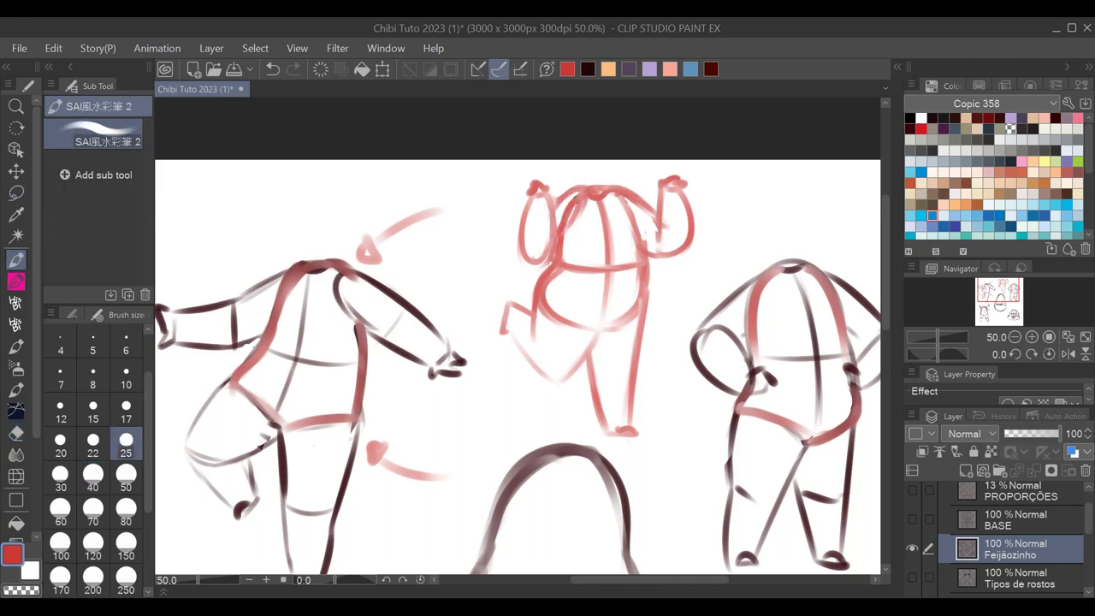
key("p")
key("p")
key("ctrl+minus")
left_click_drag(687, 418, 682, 294)
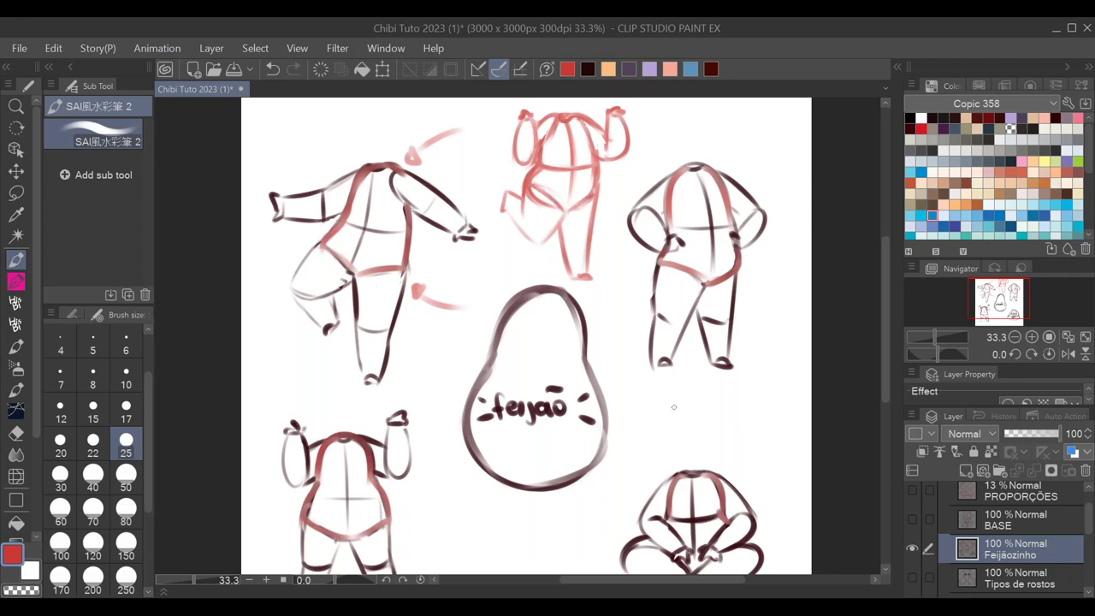
left_click_drag(653, 457, 638, 433)
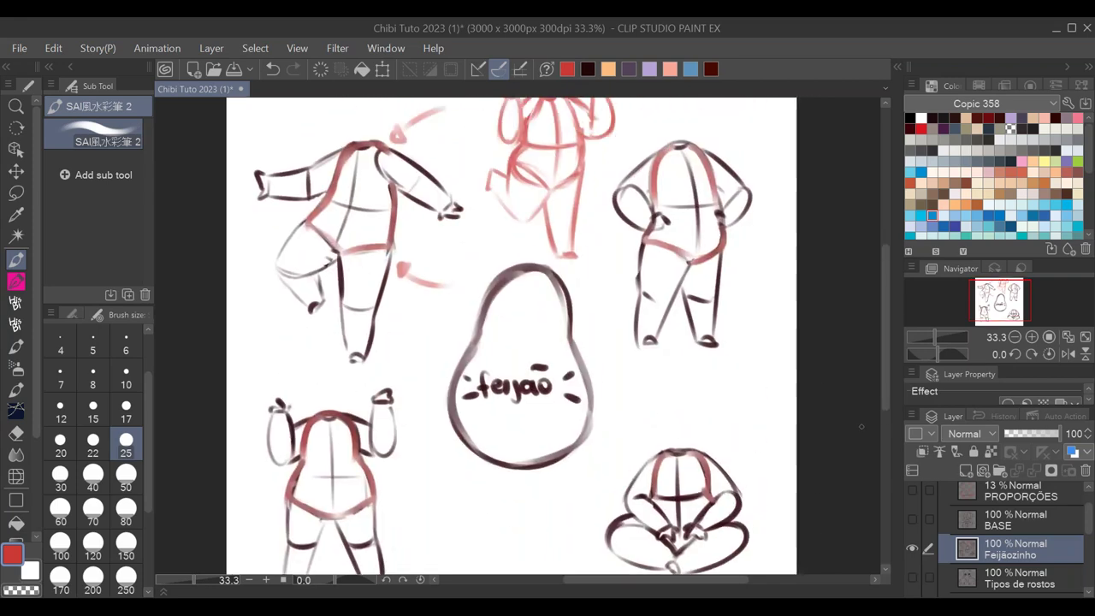
left_click(1033, 342)
left_click_drag(640, 225, 653, 470)
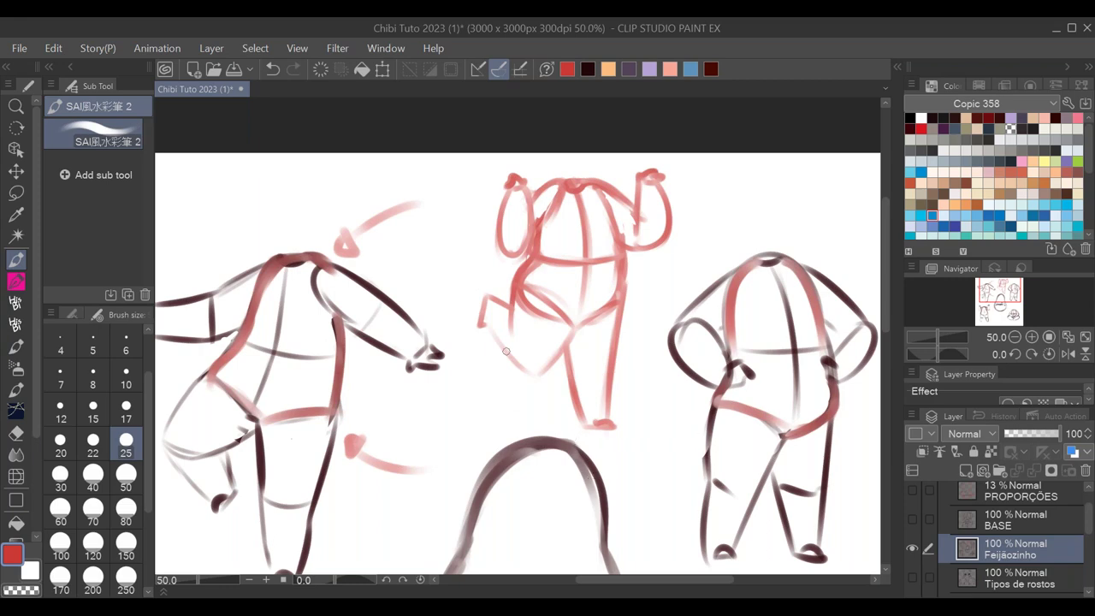
- Erase the bean's old bottom curve and stray side lines from the red figure with the eraser at size 40
key("e")
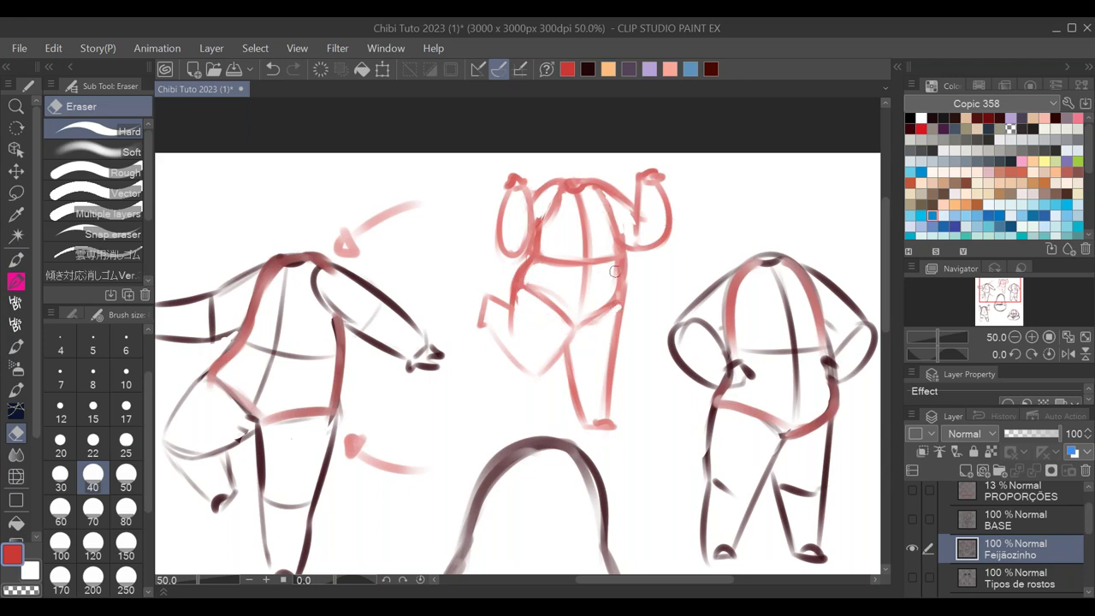
left_click(1015, 337)
left_click_drag(659, 479, 654, 371)
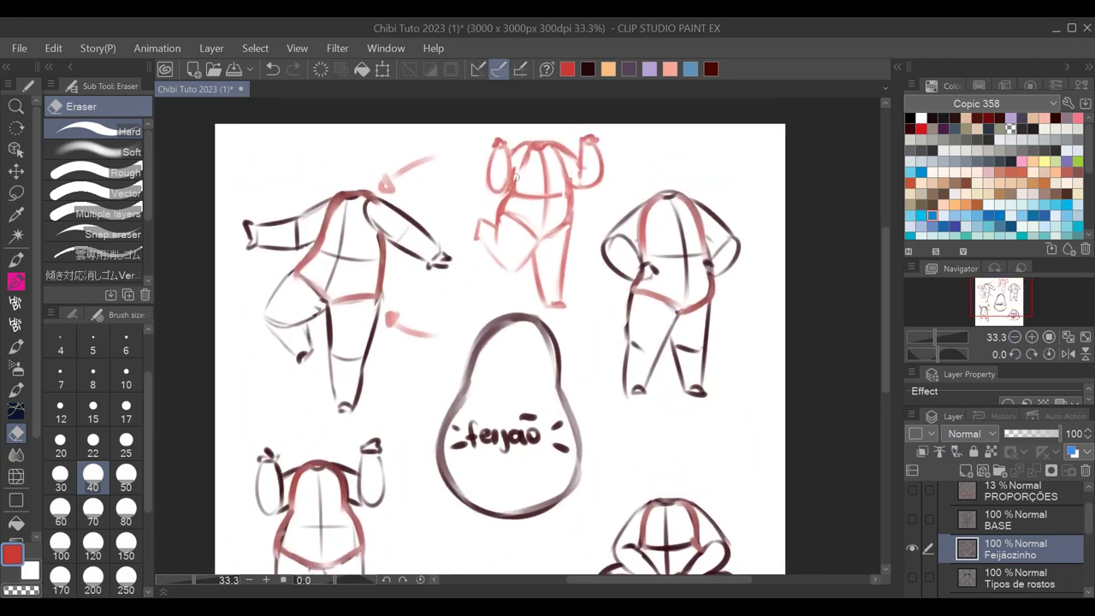
- Redraw the red figure's torso edge beside the raised arm with the SAI watercolour brush at size 25
key("p")
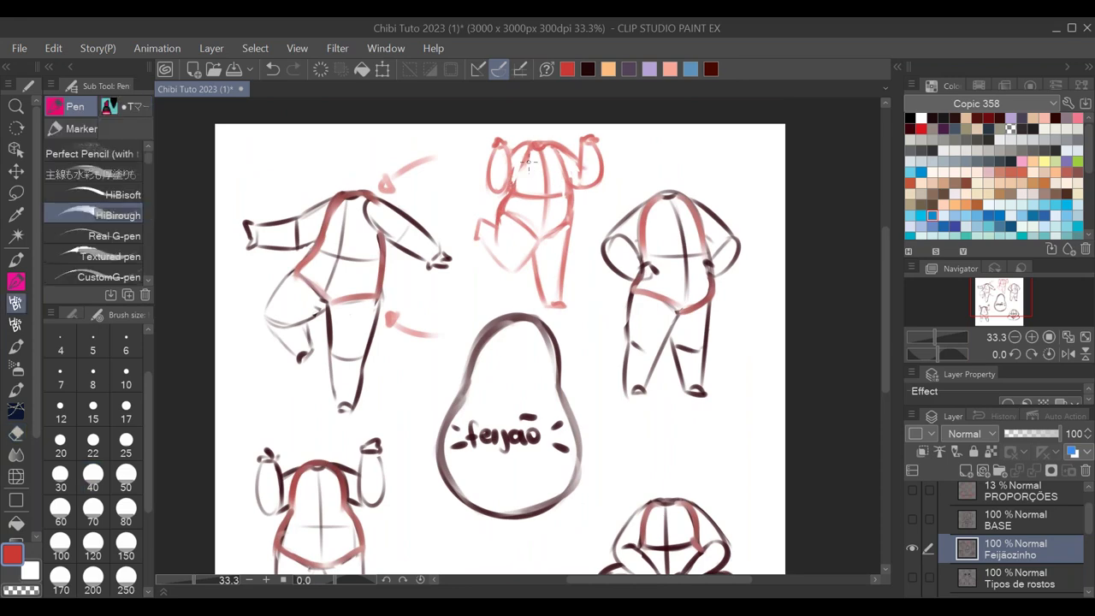
left_click(15, 260)
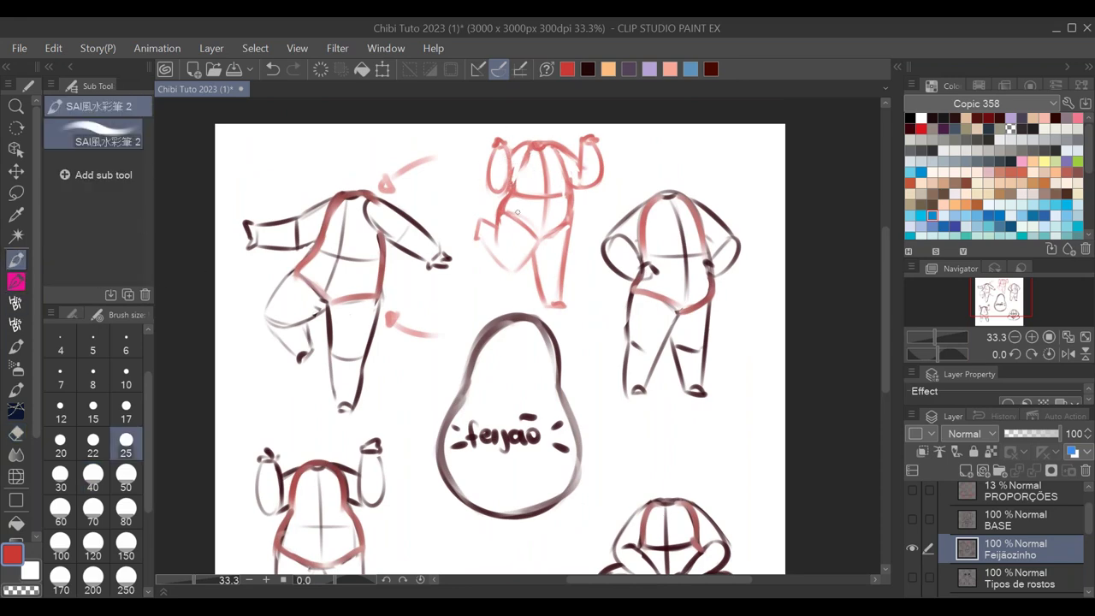
left_click_drag(529, 153, 512, 181)
mouse_move(657, 442)
left_mouse_down()
mouse_move(651, 306)
mouse_move(651, 417)
left_mouse_up()
left_click(1014, 337)
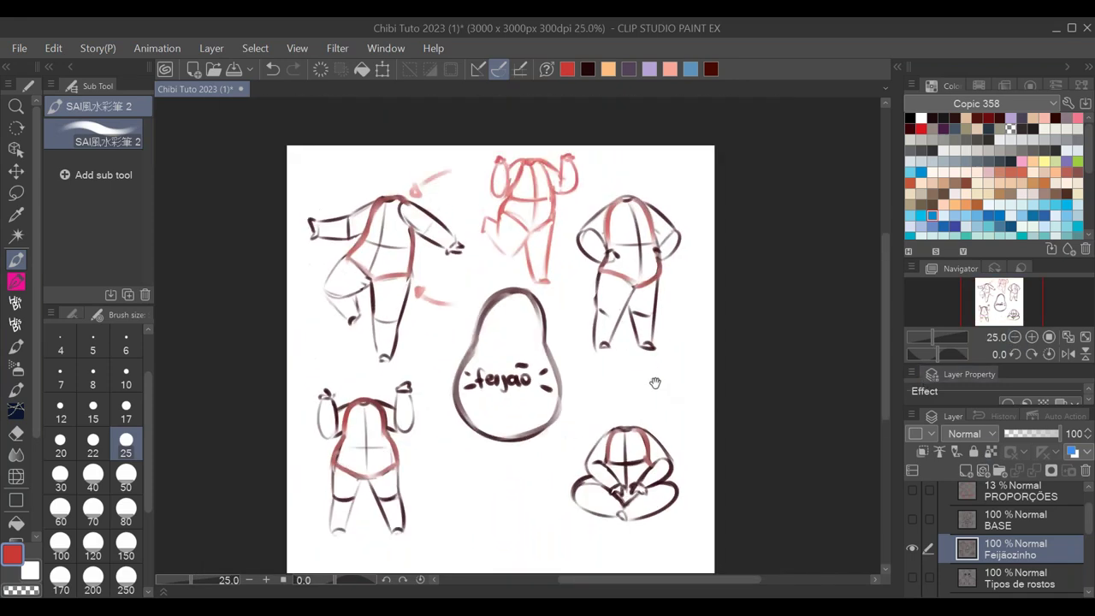
- Hide the Feijãozinho layer, then show and select the Tipos de rostos layer with the whole canvas in view
left_click(1050, 353)
left_click(1068, 337)
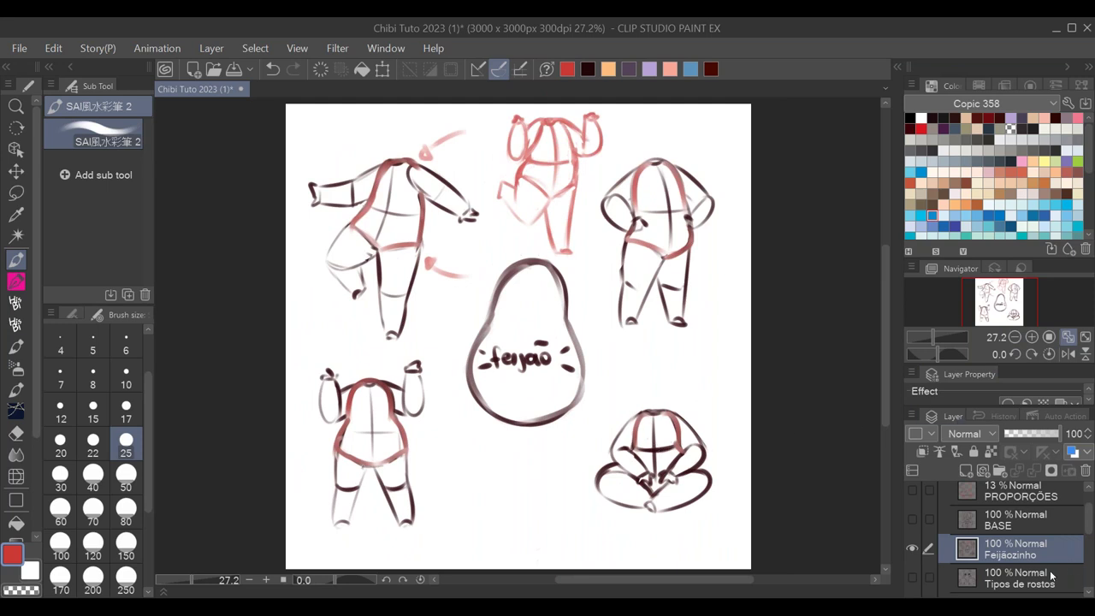
scroll(1083, 514, "down", 2)
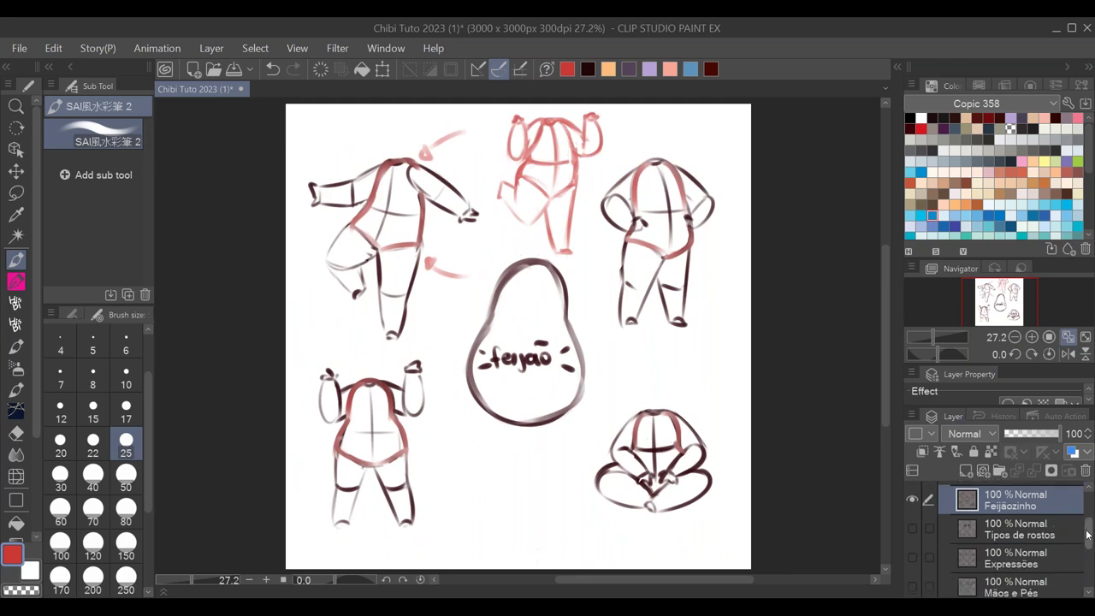
left_click(913, 501)
left_click(912, 531)
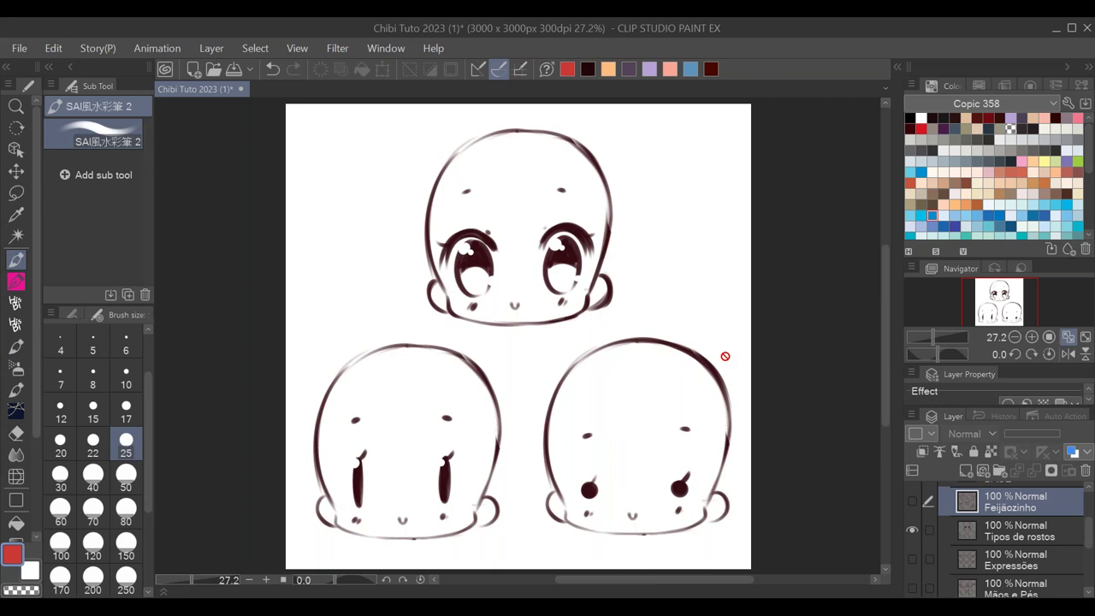
left_click(1021, 536)
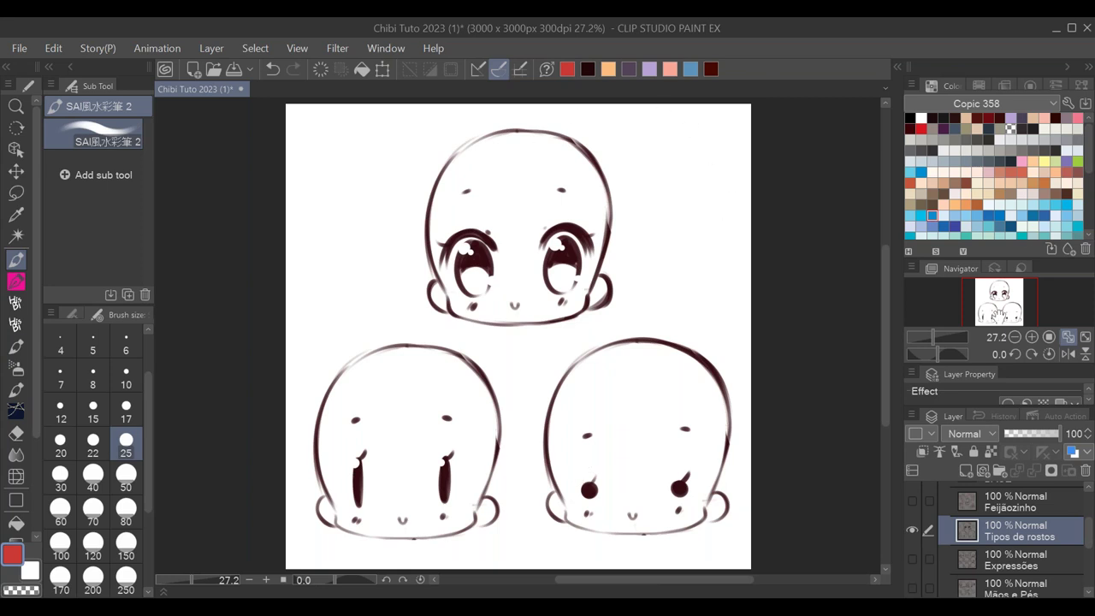
- Draw a red arrow with a filled head pointing at the upper face with the large detailed eyes
left_click(1032, 336)
mouse_move(634, 330)
left_mouse_down()
mouse_move(666, 315)
mouse_move(664, 351)
mouse_move(646, 284)
mouse_move(660, 284)
mouse_move(642, 292)
mouse_move(660, 289)
mouse_move(649, 270)
mouse_move(641, 291)
mouse_move(664, 296)
mouse_move(650, 271)
left_mouse_up()
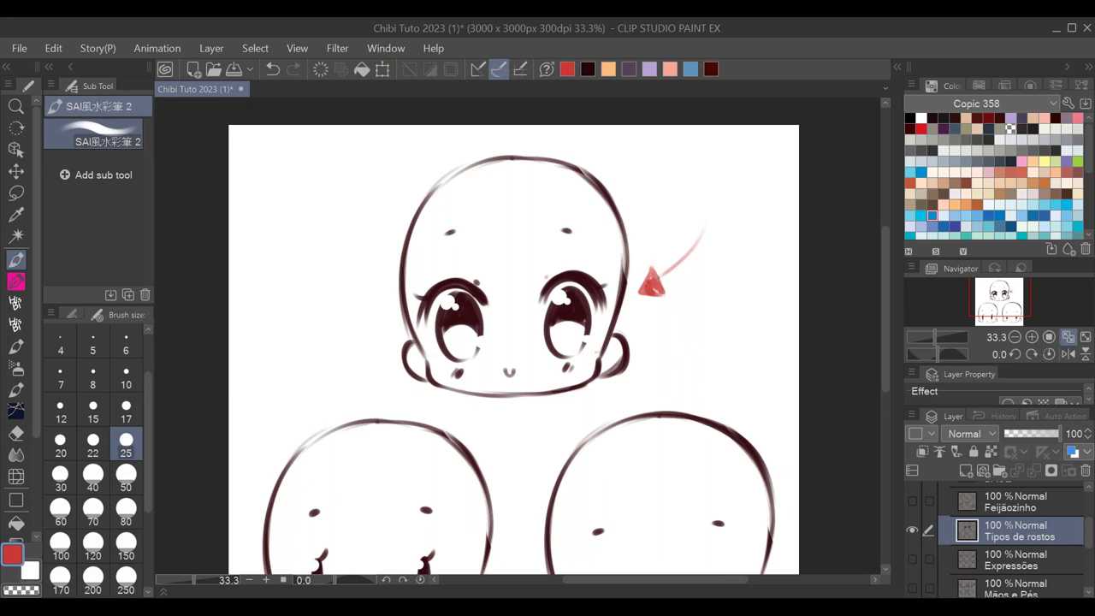
left_click_drag(703, 228, 664, 274)
- Draw red arrows pointing at the lower face with elongated eyes and at the lower face with round dot eyes
mouse_move(670, 409)
left_mouse_down()
mouse_move(705, 220)
mouse_move(692, 300)
mouse_move(680, 286)
left_mouse_up()
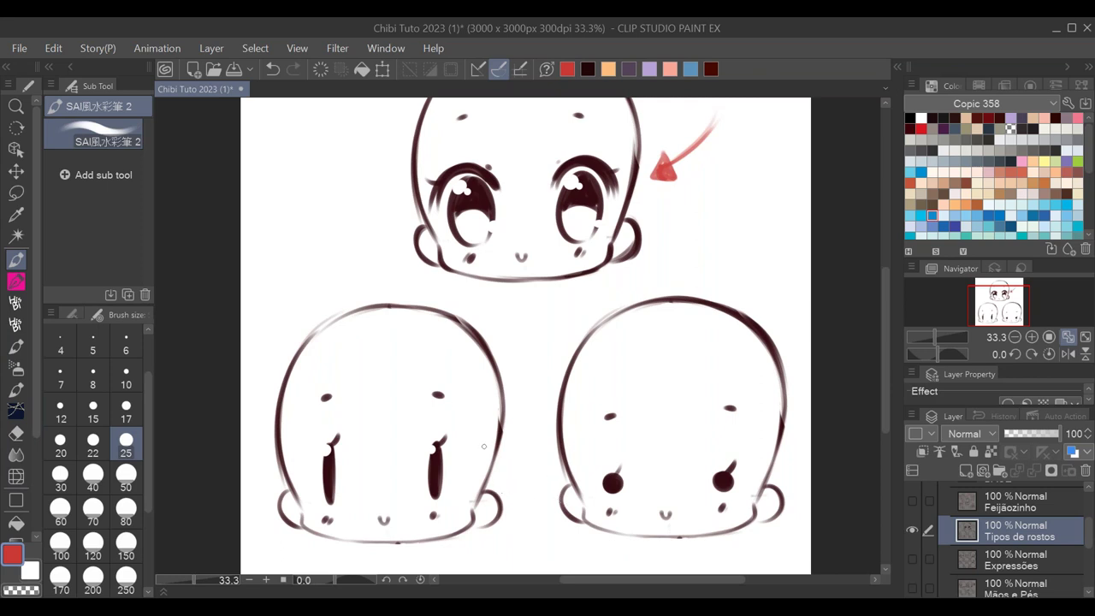
mouse_move(249, 446)
left_mouse_down()
mouse_move(273, 484)
mouse_move(267, 492)
left_mouse_up()
left_click_drag(249, 425, 260, 471)
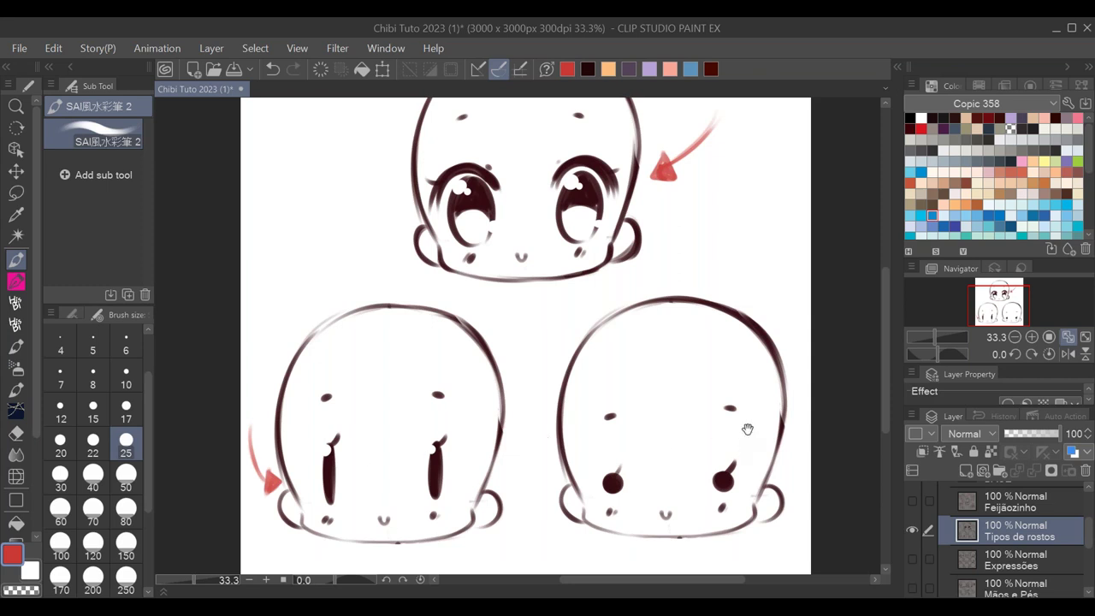
mouse_move(743, 421)
left_mouse_down()
mouse_move(608, 351)
mouse_move(637, 391)
mouse_move(685, 383)
mouse_move(689, 518)
mouse_move(653, 514)
left_mouse_up()
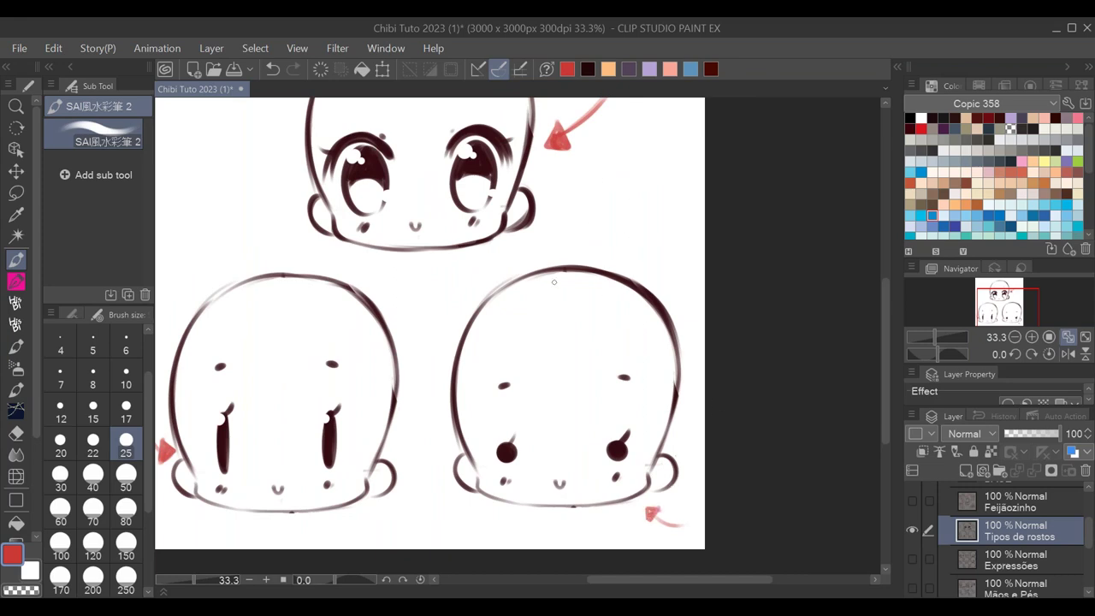
left_click_drag(580, 222, 641, 275)
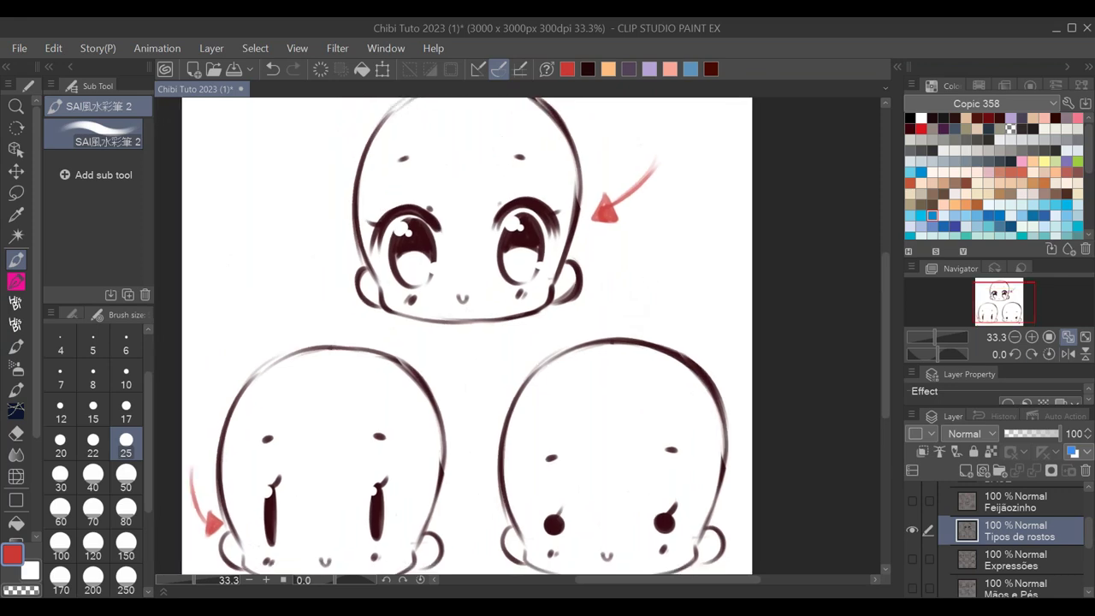
left_click(1015, 337)
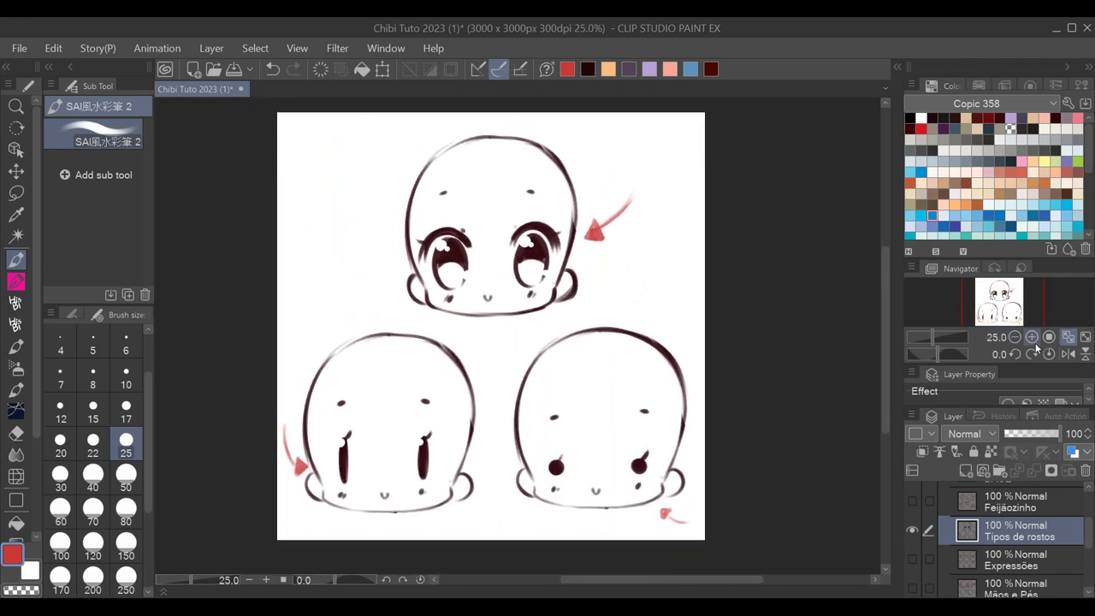
- Draw a smaller chibi head outline with ears in red in the empty space beside the large-eyed upper face
left_click(1033, 338)
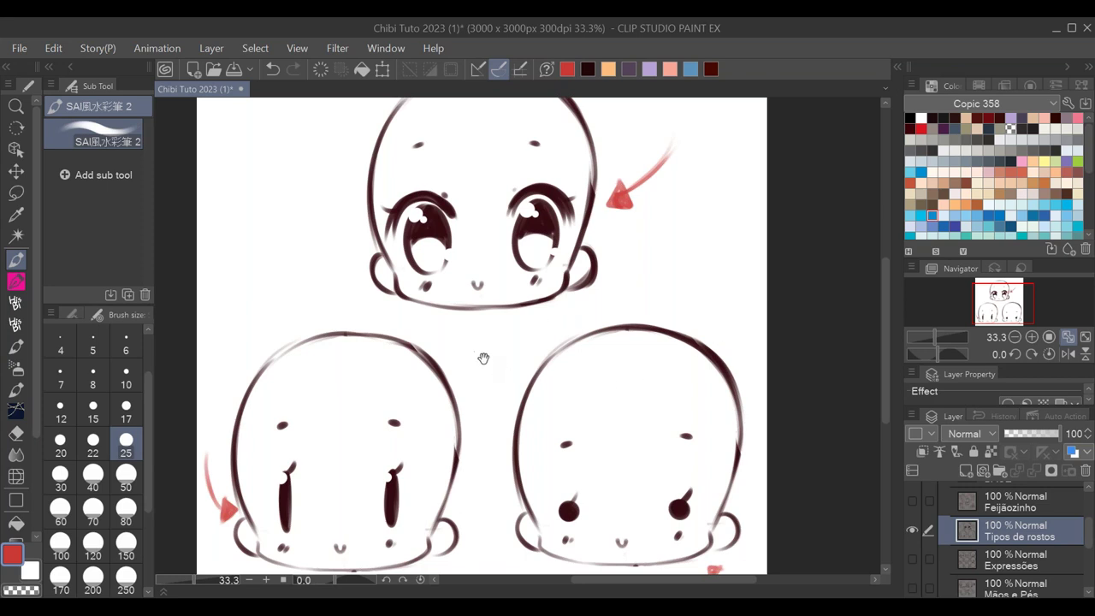
left_click_drag(480, 357, 545, 294)
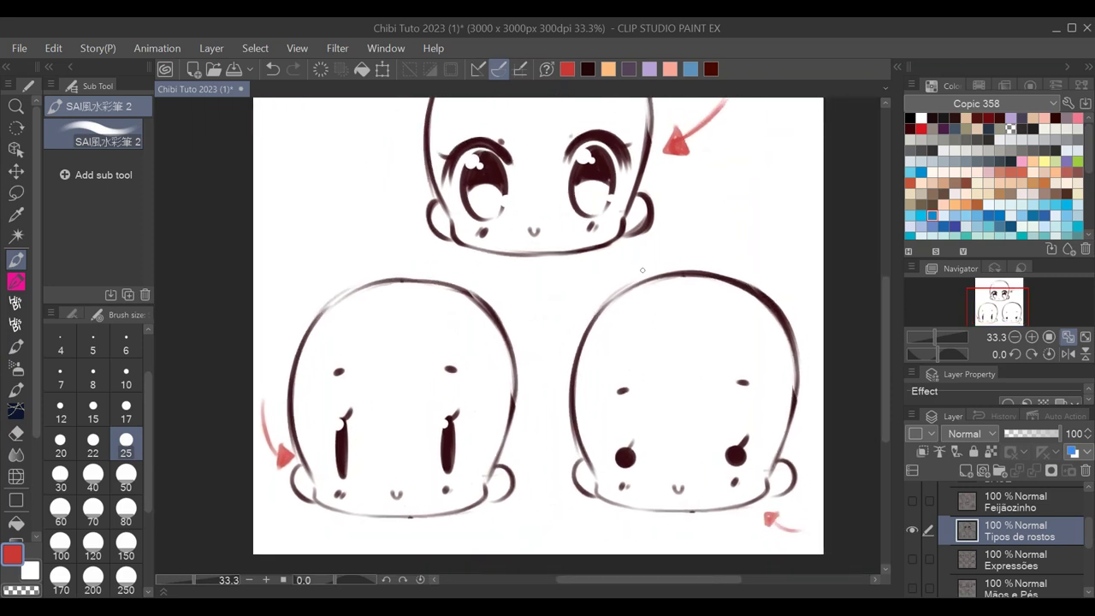
left_click_drag(640, 255, 592, 309)
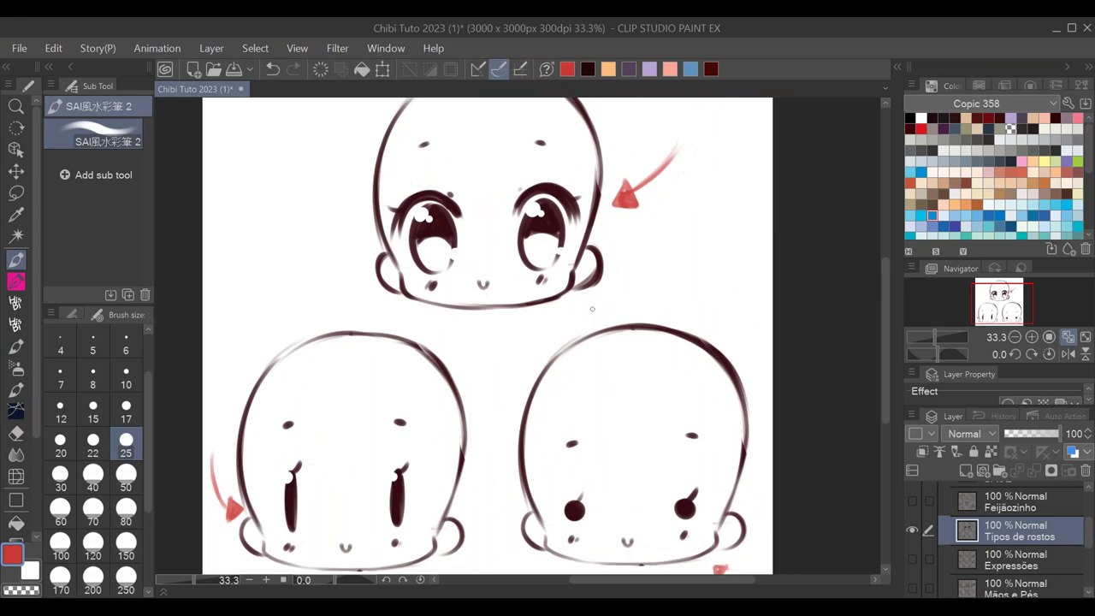
left_click_drag(410, 339, 560, 360)
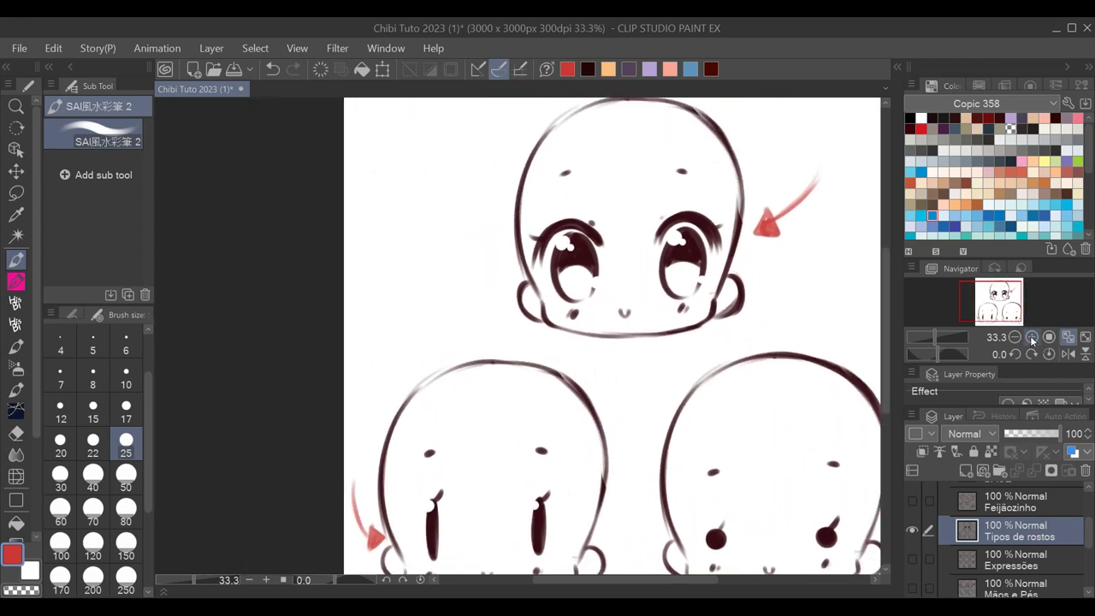
left_click(1032, 337)
left_click_drag(479, 232, 539, 325)
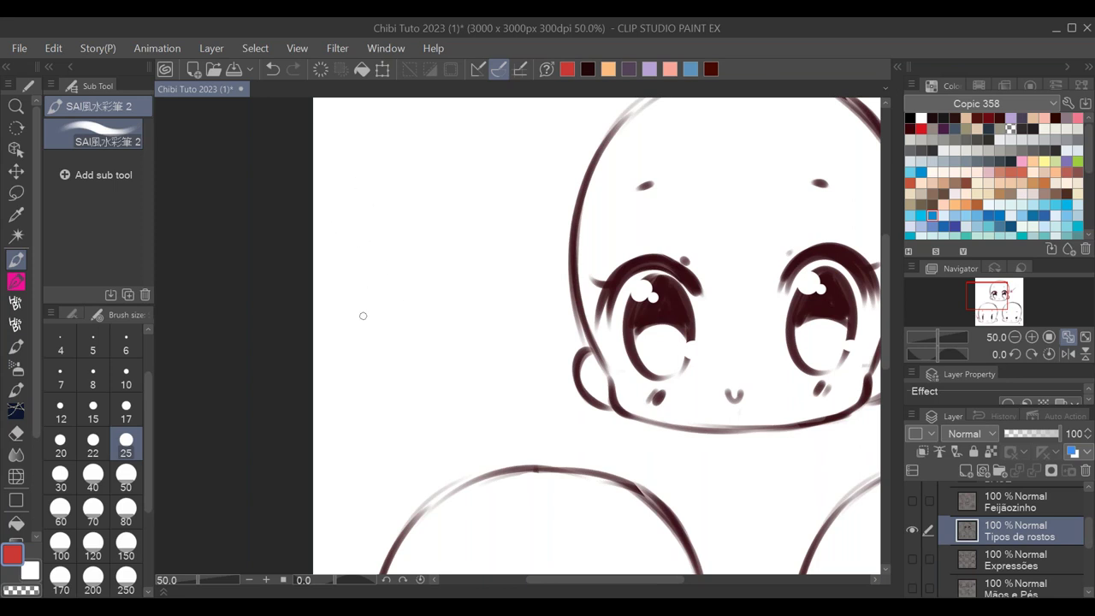
mouse_move(341, 185)
left_mouse_down()
mouse_move(366, 335)
mouse_move(368, 313)
mouse_move(372, 338)
mouse_move(512, 315)
left_mouse_up()
left_click_drag(358, 292, 341, 174)
mouse_move(336, 229)
left_mouse_down()
mouse_move(347, 155)
mouse_move(350, 230)
mouse_move(339, 245)
mouse_move(445, 101)
left_mouse_up()
mouse_move(380, 121)
left_mouse_down()
mouse_move(438, 105)
mouse_move(492, 111)
mouse_move(462, 103)
mouse_move(530, 164)
left_mouse_up()
left_click_drag(459, 101, 555, 225)
left_click_drag(531, 130, 548, 267)
mouse_move(555, 196)
left_mouse_down()
mouse_move(546, 278)
mouse_move(515, 313)
mouse_move(539, 279)
left_mouse_up()
mouse_move(358, 293)
left_mouse_down()
mouse_move(367, 327)
mouse_move(376, 322)
left_mouse_up()
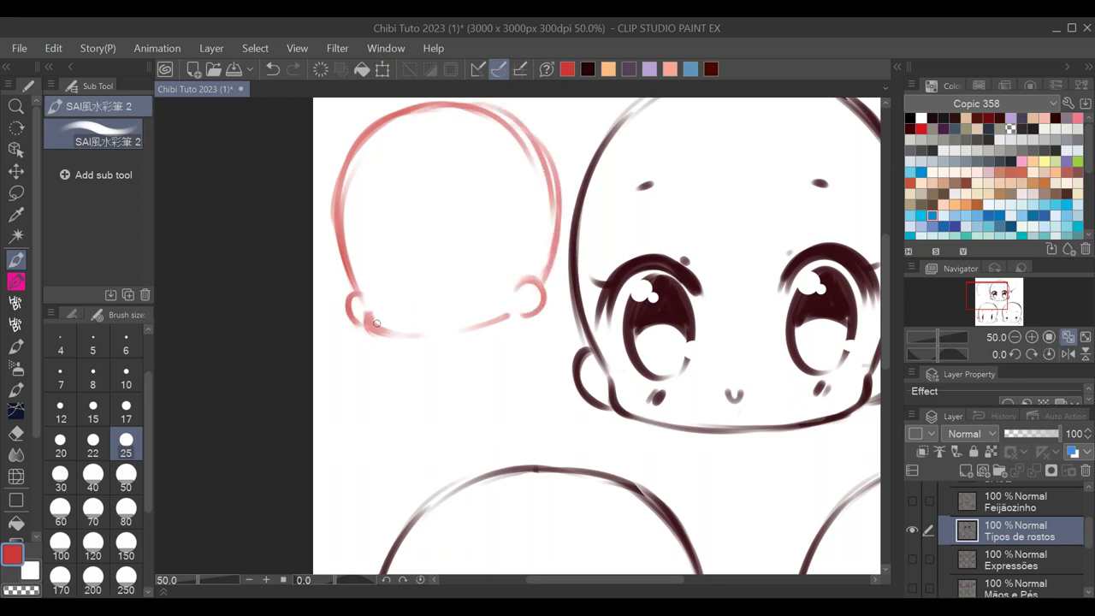
- Erase the doubled strokes at the red head's crown with the Hard eraser, then redraw the crown and chin in red
key("e")
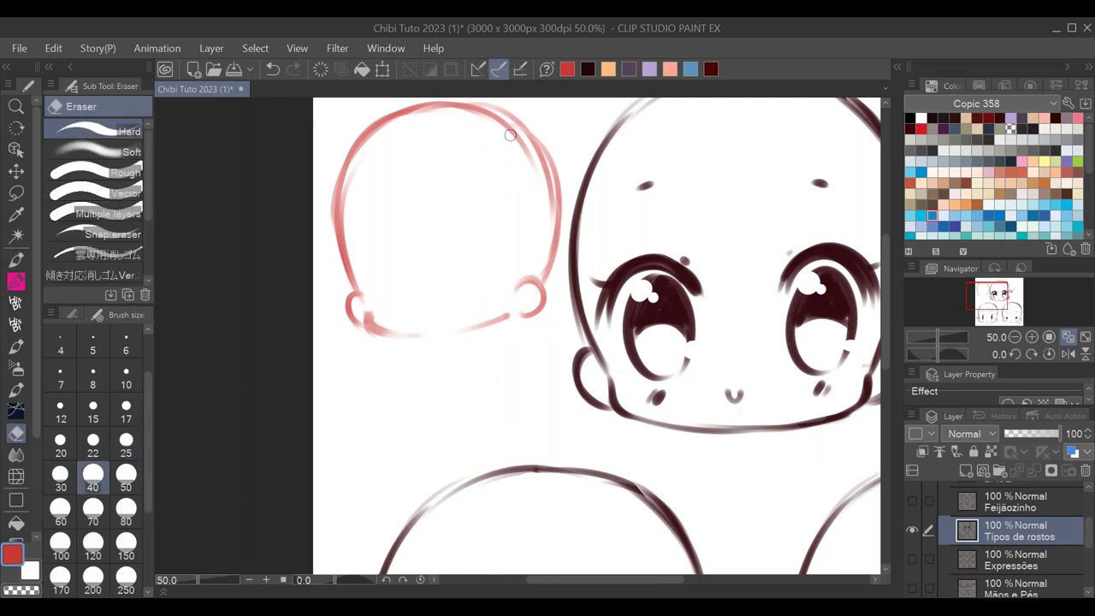
left_click_drag(464, 110, 539, 231)
left_click_drag(496, 107, 406, 112)
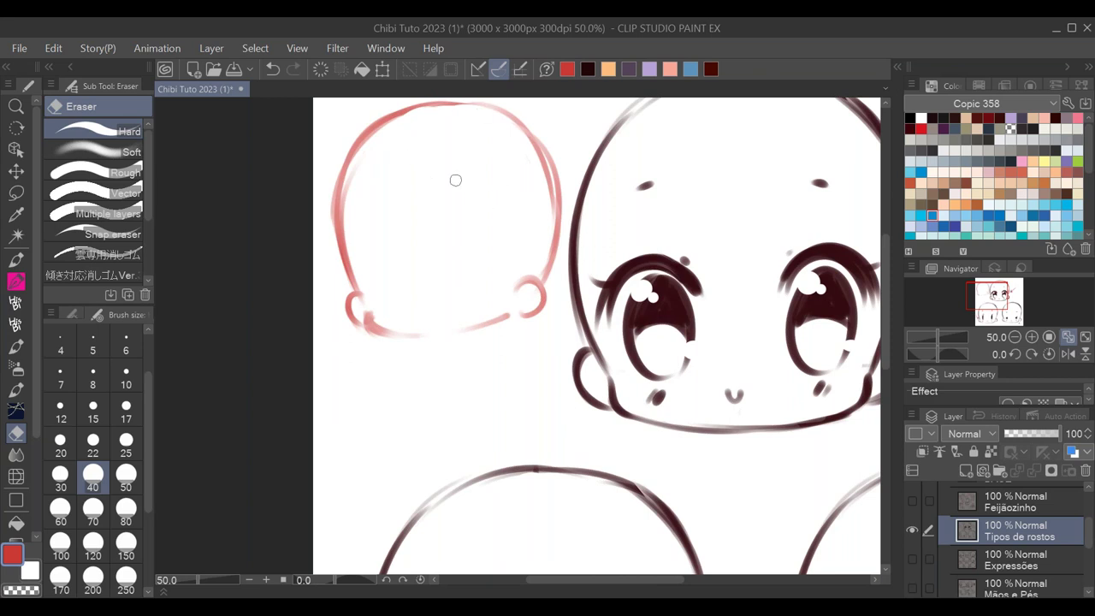
left_click(15, 259)
mouse_move(377, 132)
left_mouse_down()
mouse_move(454, 103)
mouse_move(546, 157)
left_mouse_up()
left_click_drag(453, 108, 548, 171)
mouse_move(502, 127)
left_mouse_down()
mouse_move(555, 231)
mouse_move(548, 267)
left_mouse_up()
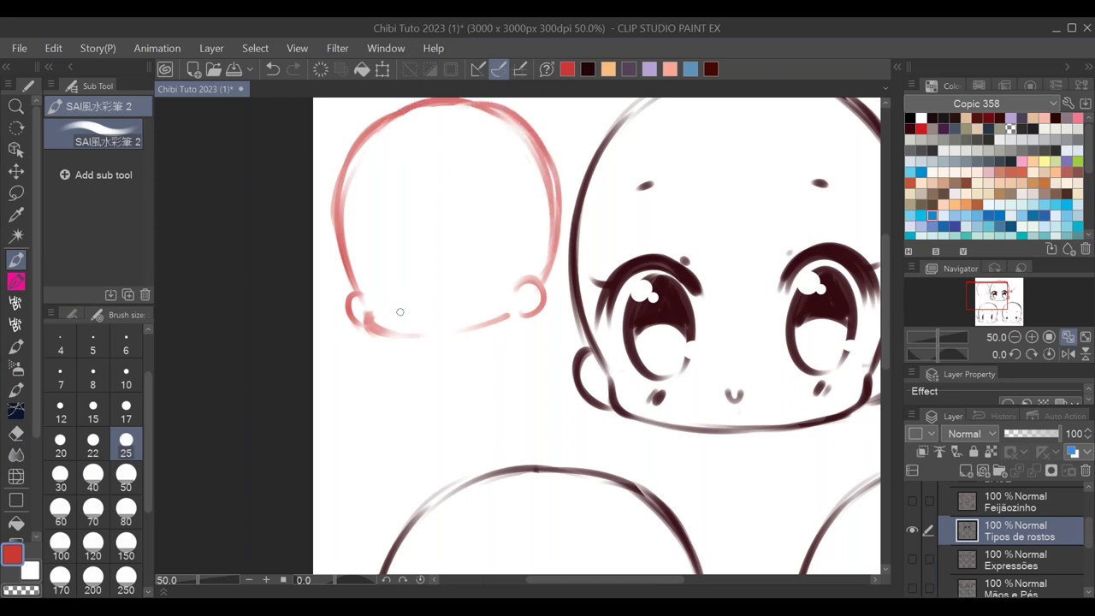
mouse_move(518, 313)
left_mouse_down()
mouse_move(495, 326)
mouse_move(527, 315)
mouse_move(412, 342)
mouse_move(371, 318)
left_mouse_up()
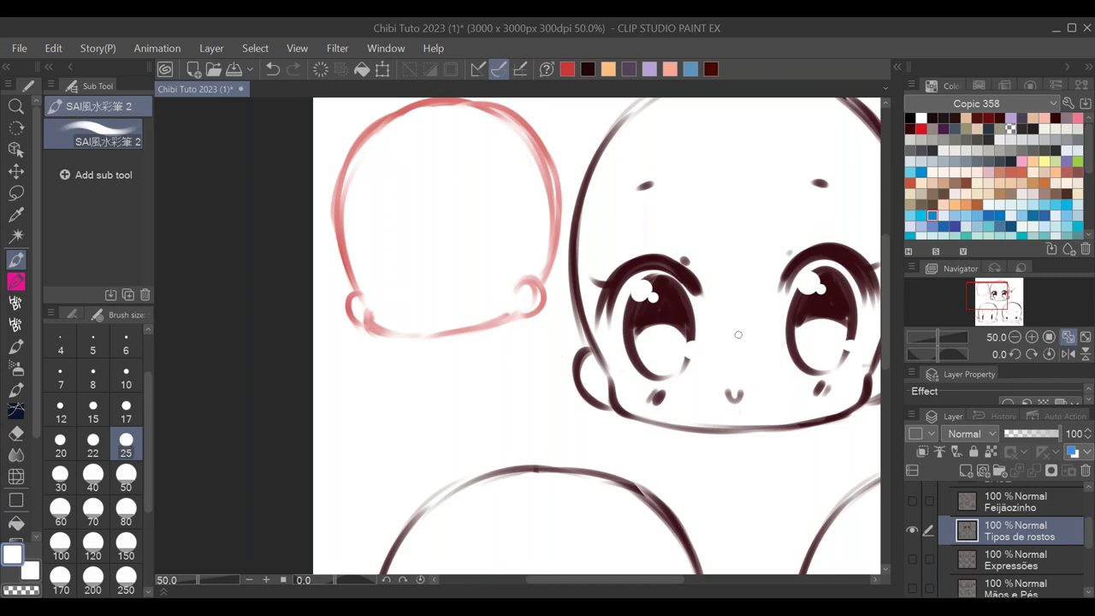
left_click_drag(796, 355, 603, 360)
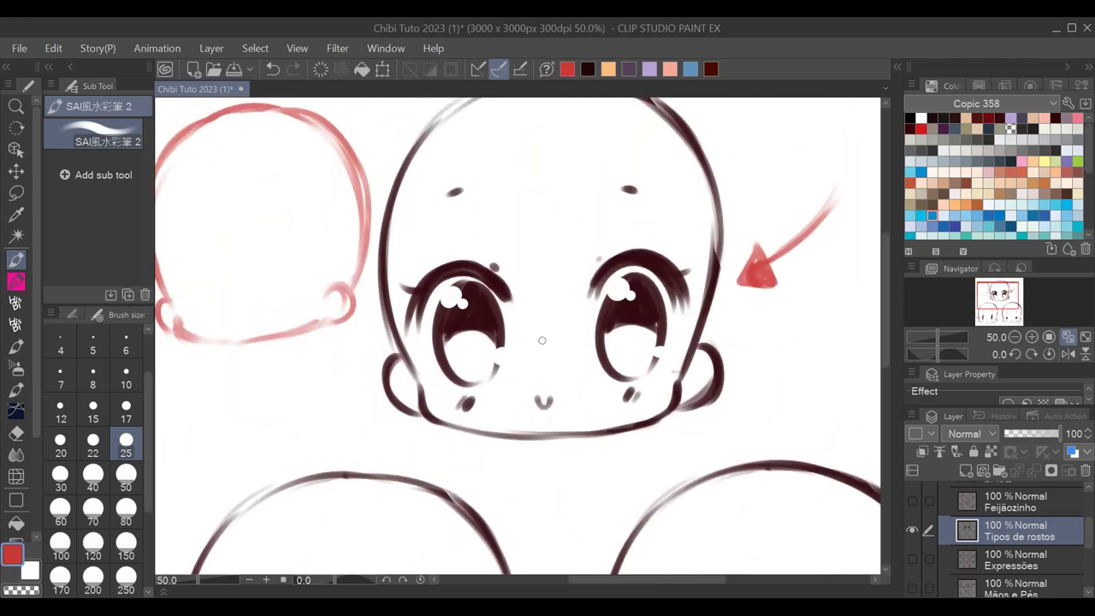
mouse_move(247, 193)
left_mouse_down()
mouse_move(478, 202)
mouse_move(394, 206)
left_mouse_up()
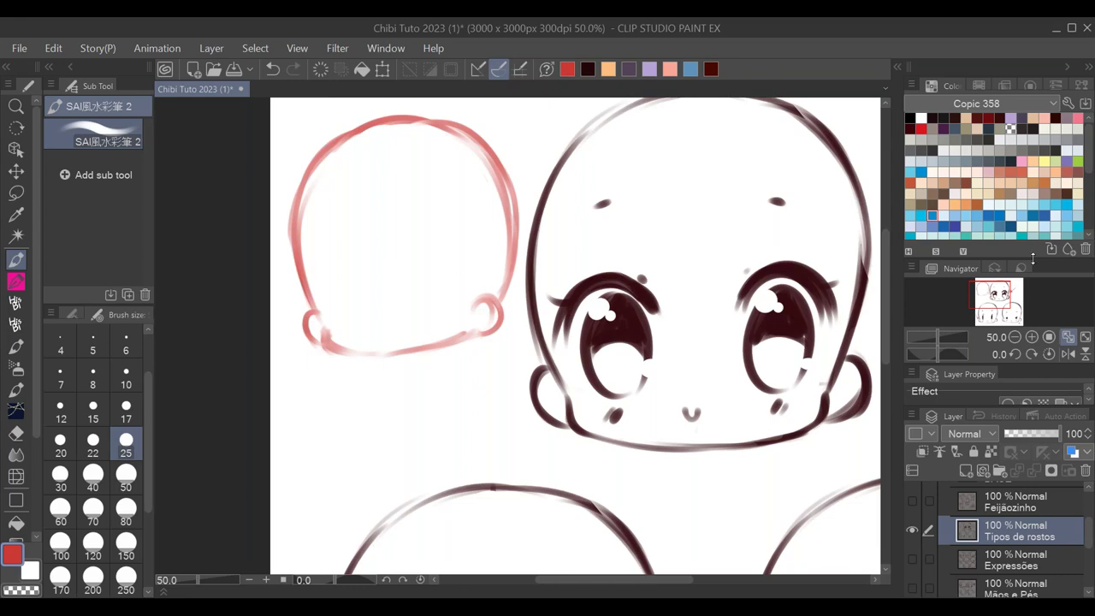
left_click(1015, 337)
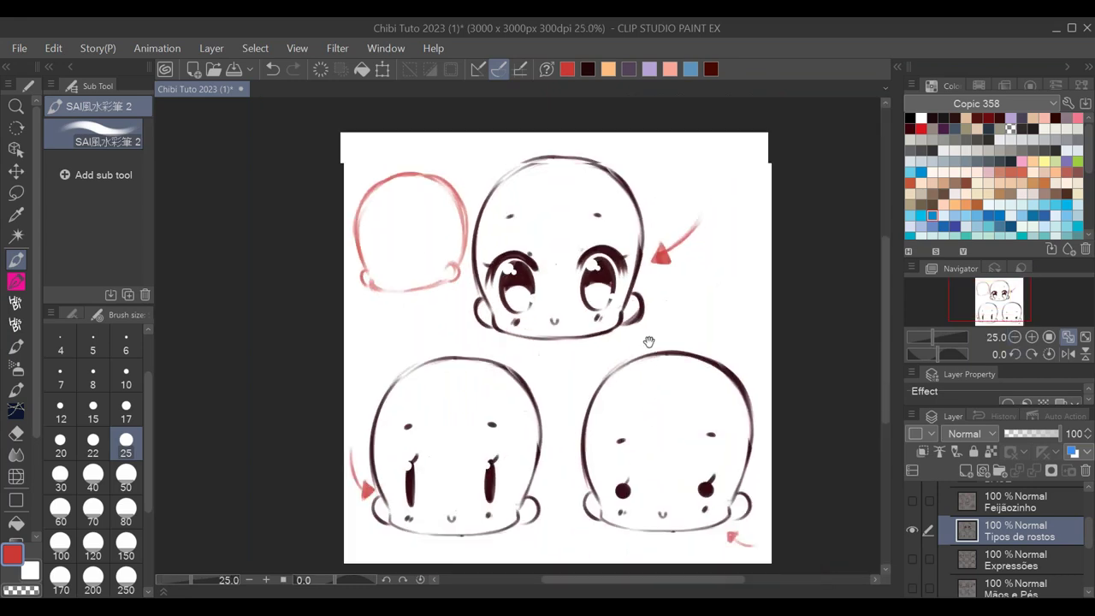
left_click_drag(649, 342, 628, 335)
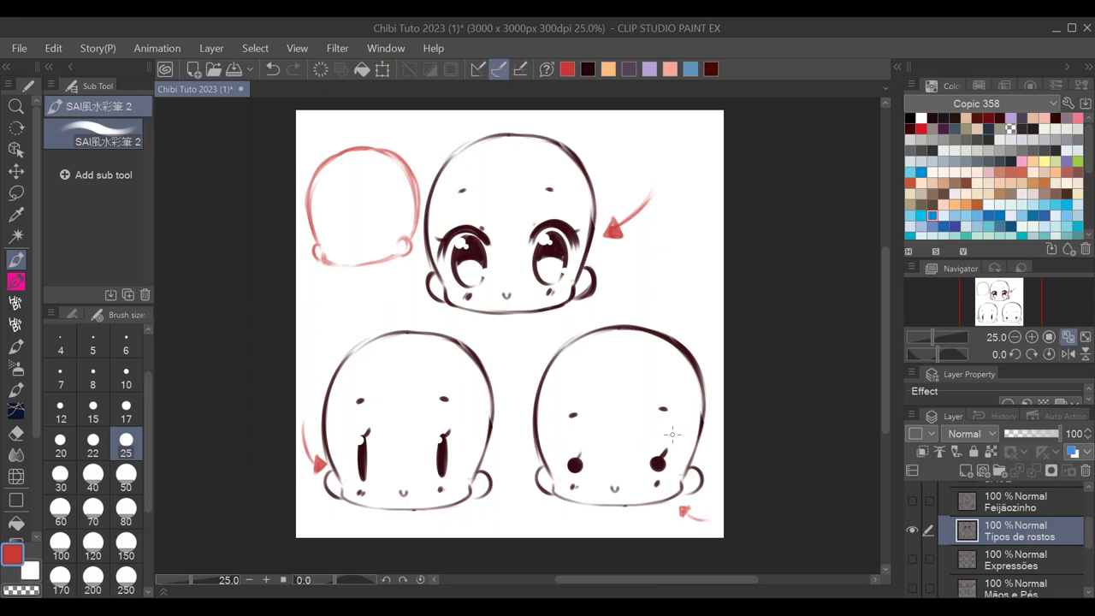
- Draw two simple T-shaped eyes with flat upper lids and a small nose inside the red head
left_click(1031, 338)
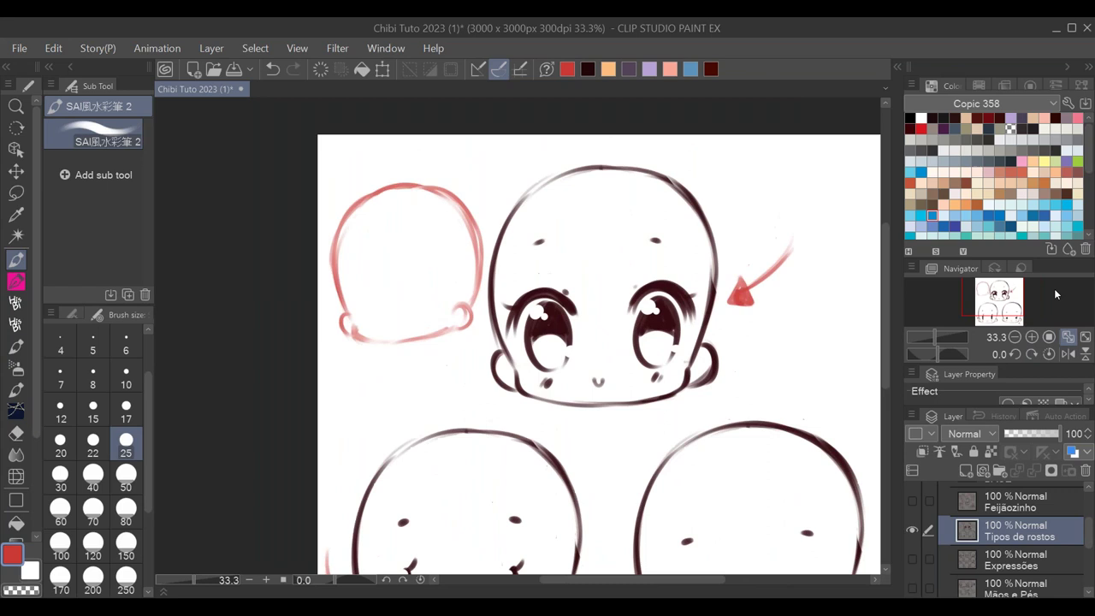
left_click(1032, 338)
left_click_drag(451, 295, 456, 336)
left_click_drag(358, 308, 361, 349)
left_click_drag(467, 293, 323, 319)
left_click_drag(465, 293, 427, 301)
left_click_drag(396, 357, 406, 357)
left_click_drag(473, 294, 436, 304)
left_click_drag(368, 313, 321, 322)
left_click_drag(436, 303, 480, 295)
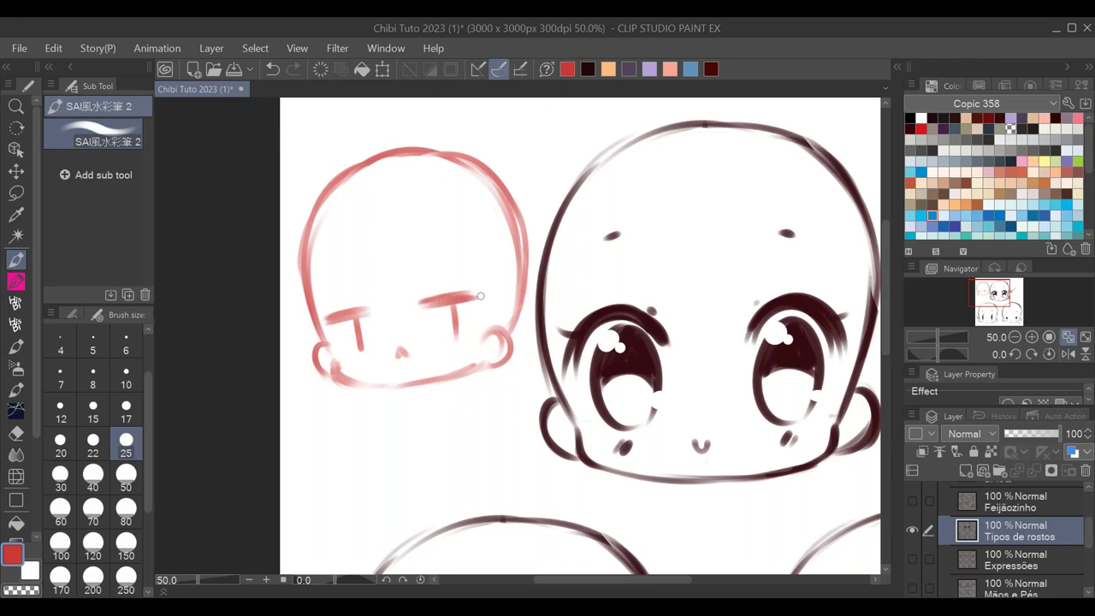
- Add two short curved eyebrows above the red face's eyes and reinforce its ears
left_click_drag(430, 244, 448, 255)
mouse_move(354, 265)
left_mouse_down()
mouse_move(337, 275)
mouse_move(355, 267)
left_mouse_up()
left_click_drag(432, 246, 451, 255)
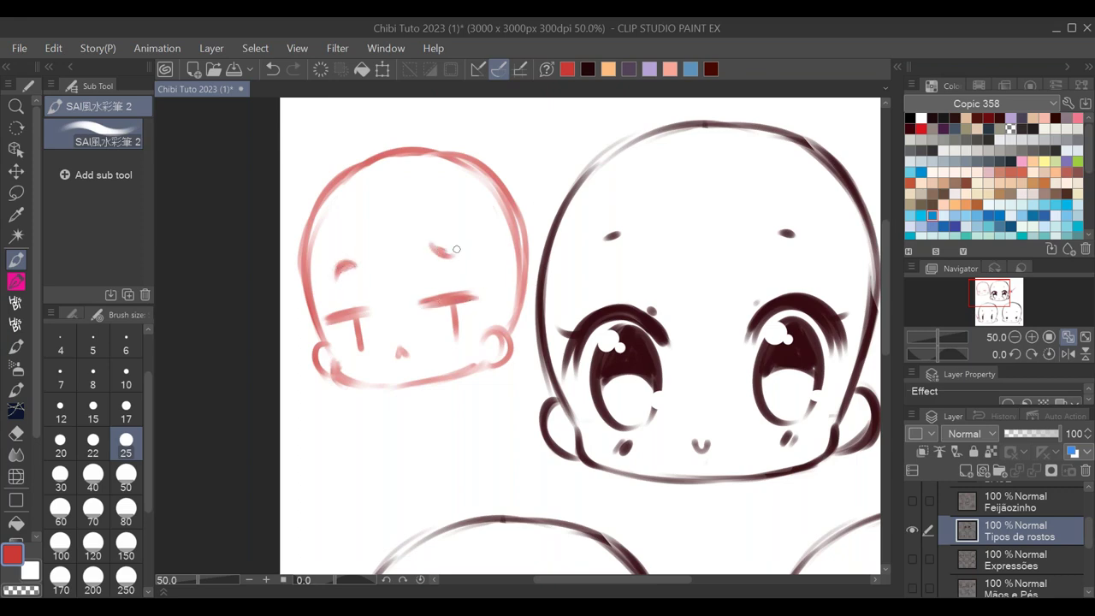
mouse_move(484, 332)
left_mouse_down()
mouse_move(513, 344)
mouse_move(491, 361)
left_mouse_up()
left_click_drag(322, 337, 332, 385)
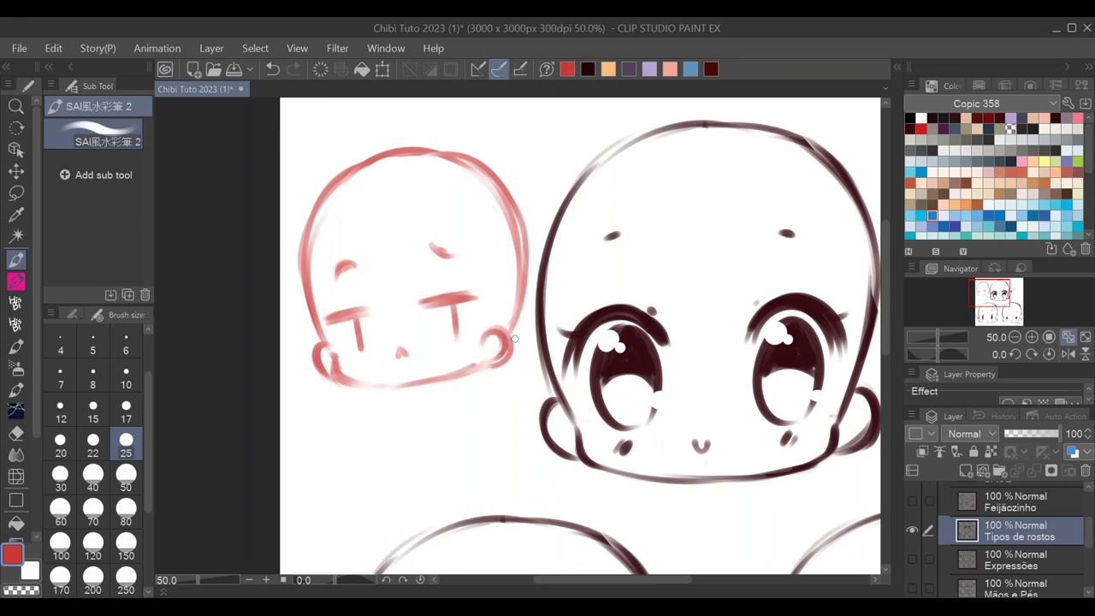
- Draw a curved red arrow from the red face towards the large-eyed face and thicken the red face's upper eyelids
mouse_move(451, 398)
left_mouse_down()
mouse_move(470, 435)
mouse_move(529, 432)
left_mouse_up()
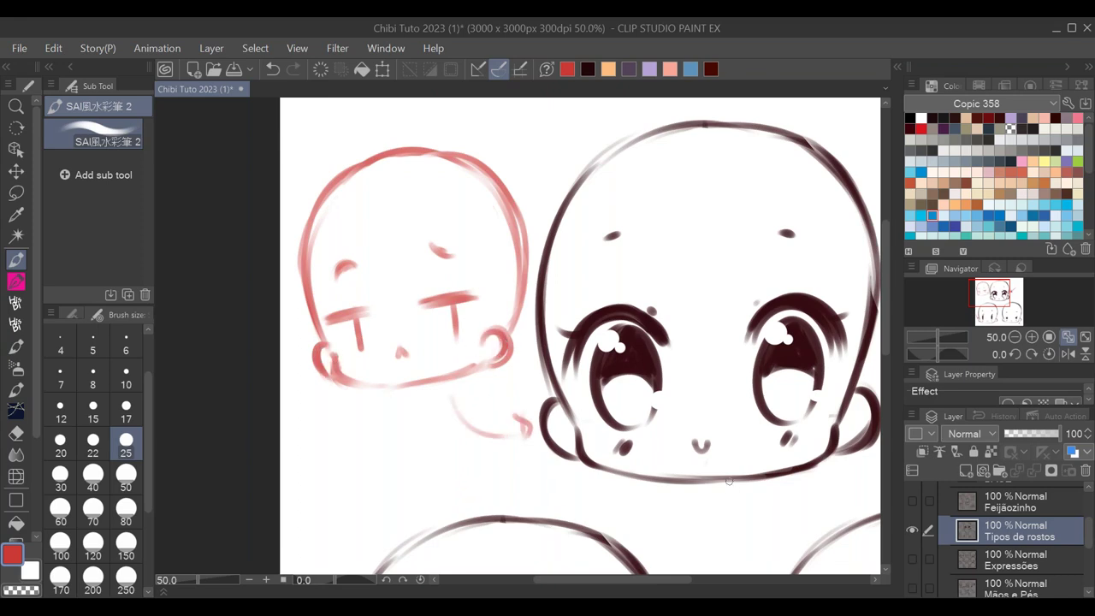
mouse_move(430, 310)
left_mouse_down()
mouse_move(461, 302)
mouse_move(437, 303)
mouse_move(456, 332)
left_mouse_up()
mouse_move(358, 315)
left_mouse_down()
mouse_move(363, 346)
mouse_move(331, 323)
left_mouse_up()
- Erase the two red arrows on either side of the large-eyed face using the Hard eraser at sizes 40 and 50
scroll(356, 306, "down", 1)
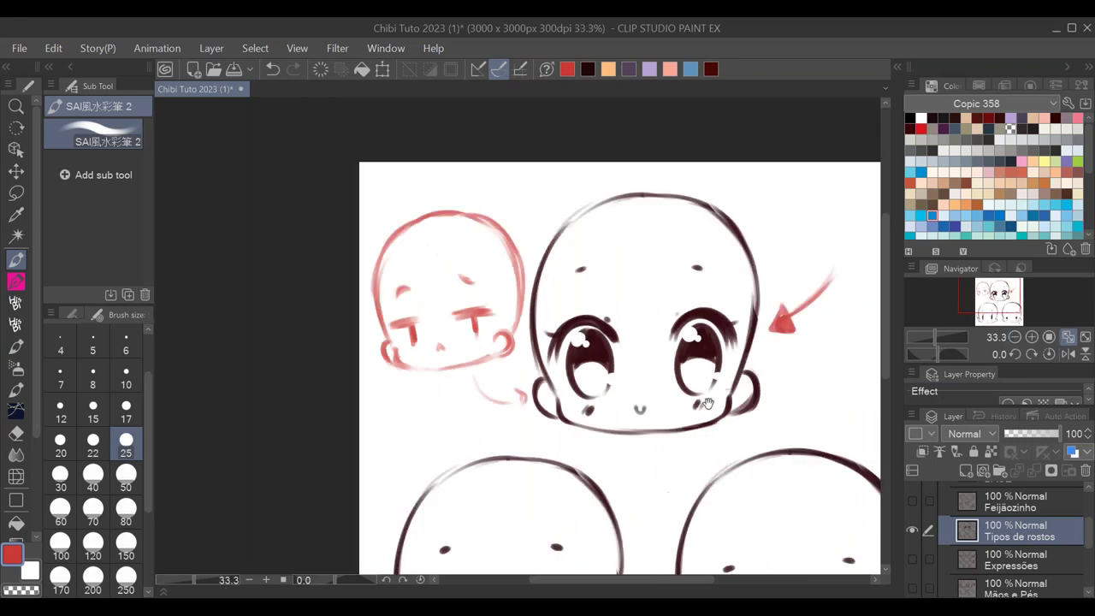
left_click_drag(715, 379, 643, 323)
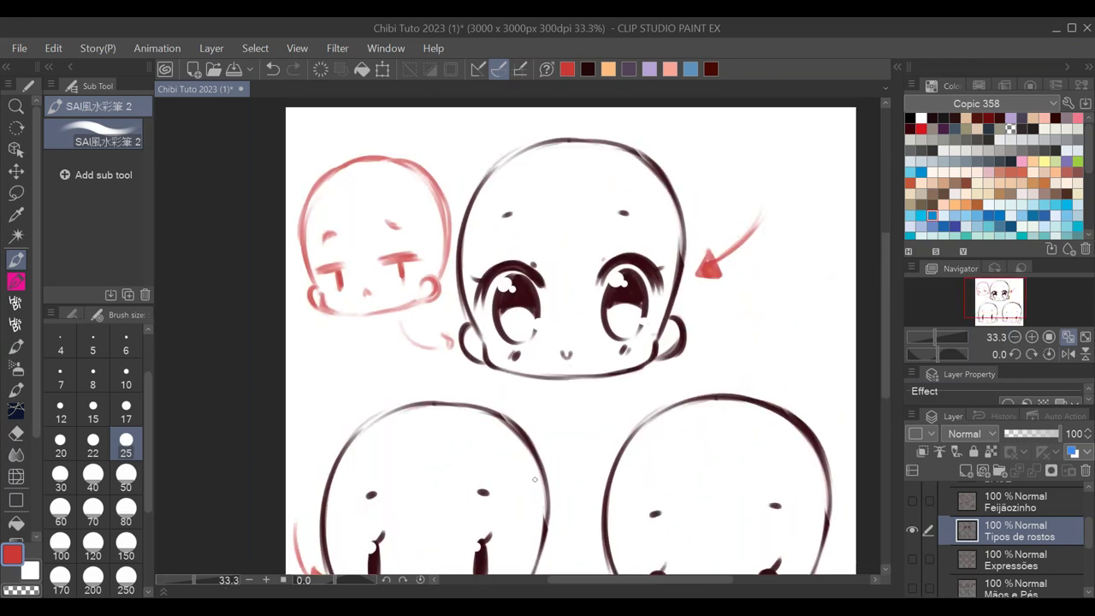
key("e")
mouse_move(402, 325)
left_mouse_down()
mouse_move(435, 351)
mouse_move(449, 341)
left_mouse_up()
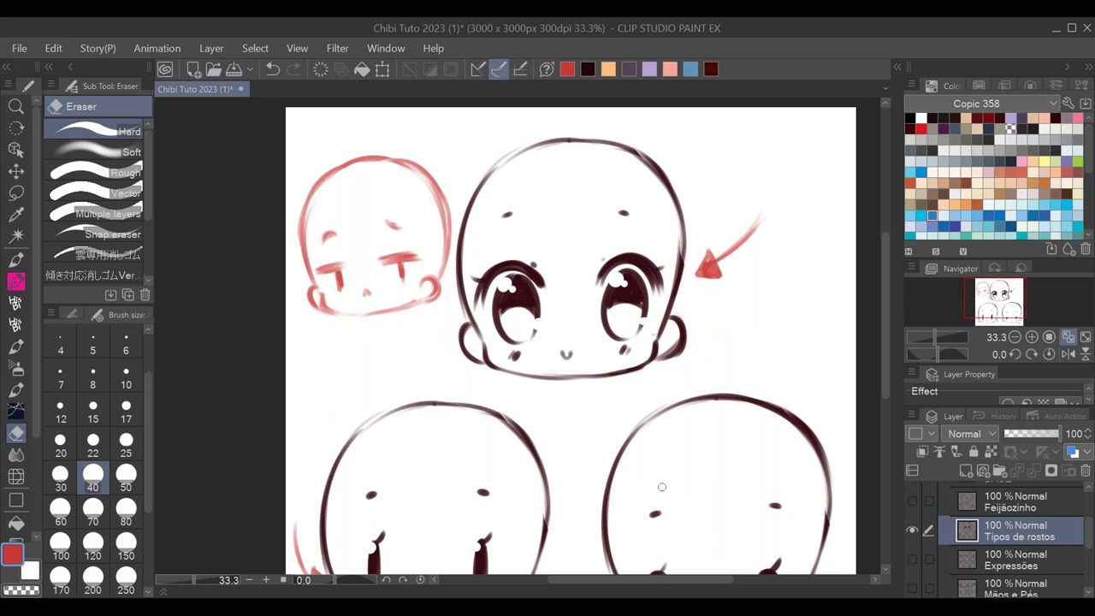
left_click(127, 476)
mouse_move(760, 214)
left_mouse_down()
mouse_move(706, 270)
mouse_move(709, 257)
mouse_move(707, 288)
left_mouse_up()
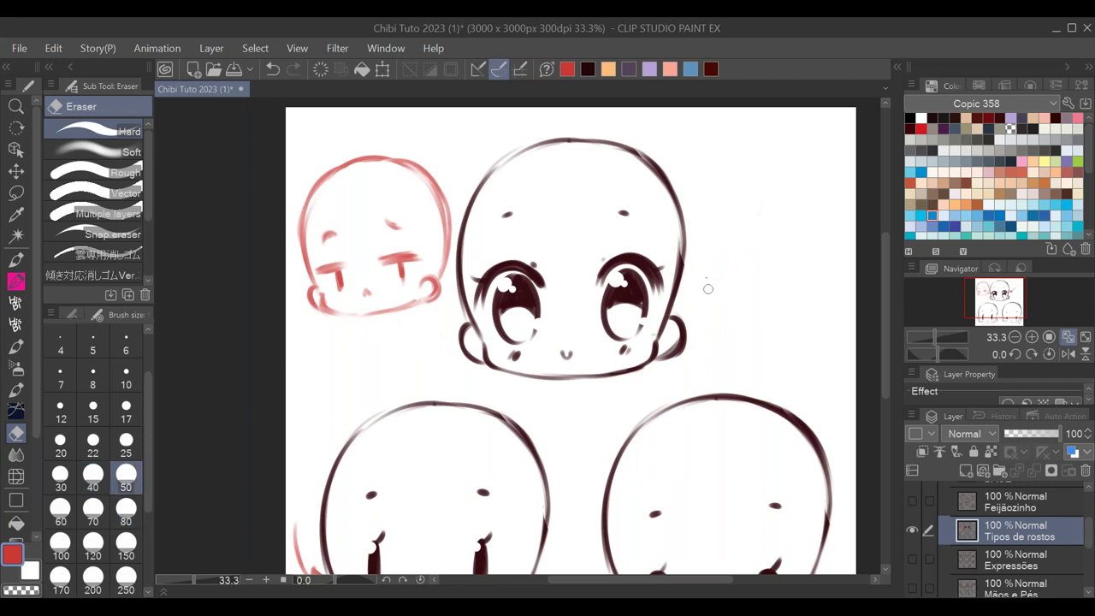
- Draw a curved arrow below the red face pointing up at its chin with the SAI watercolour brush at size 25
mouse_move(587, 417)
left_mouse_down()
mouse_move(587, 386)
mouse_move(556, 386)
left_mouse_up()
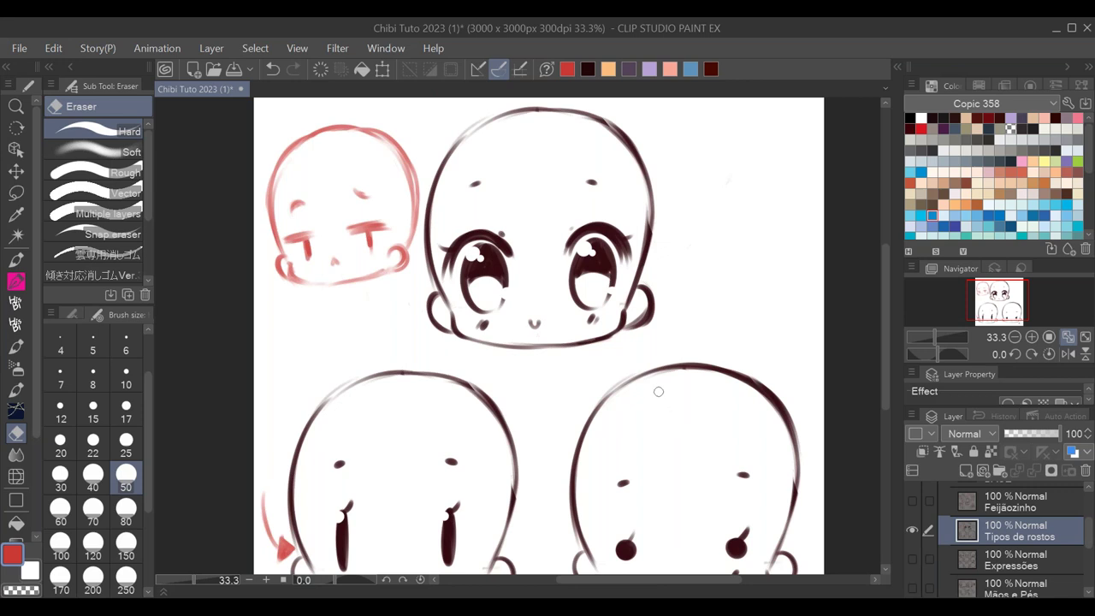
key("p")
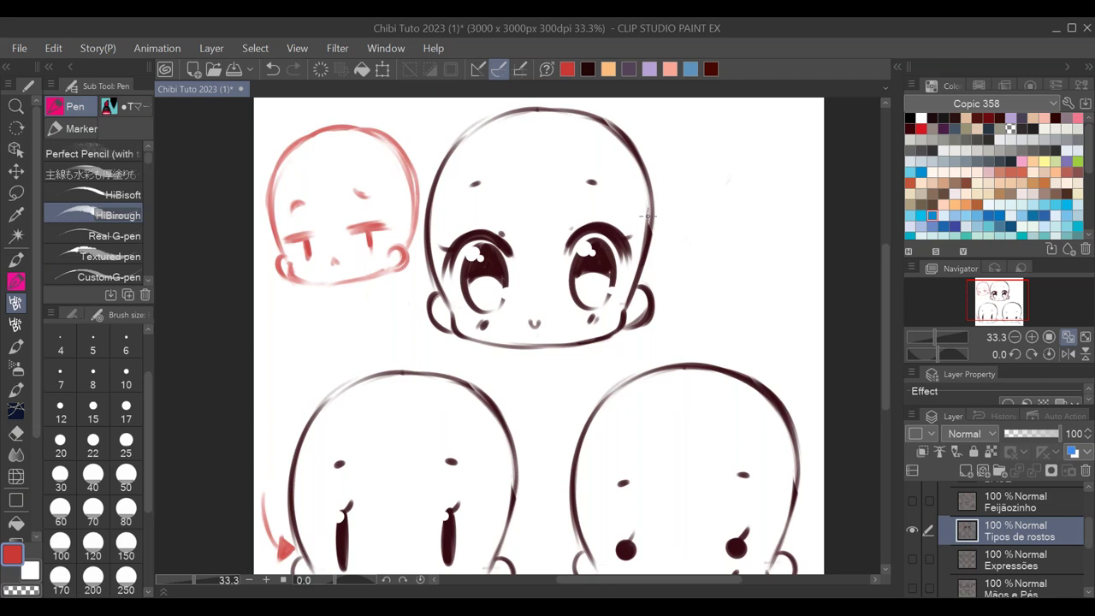
left_click(16, 260)
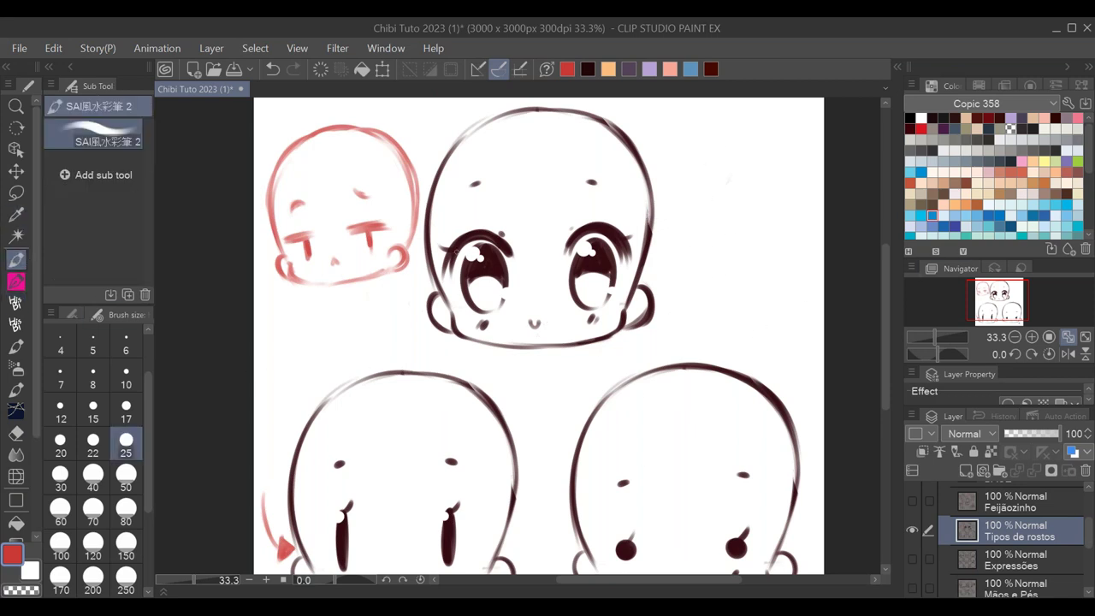
left_click_drag(373, 255, 432, 282)
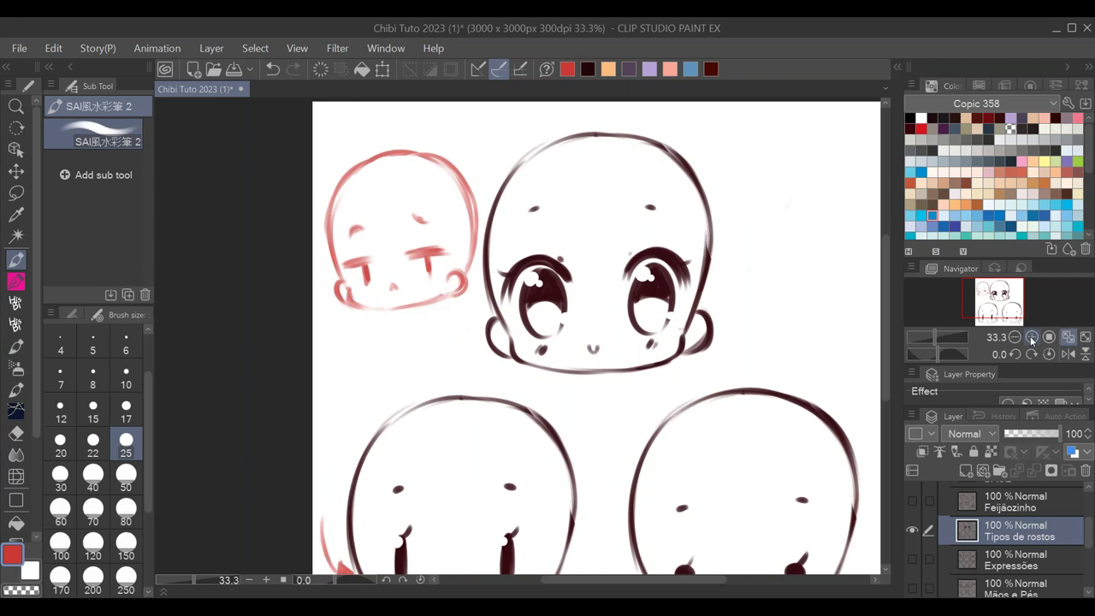
left_click(1032, 337)
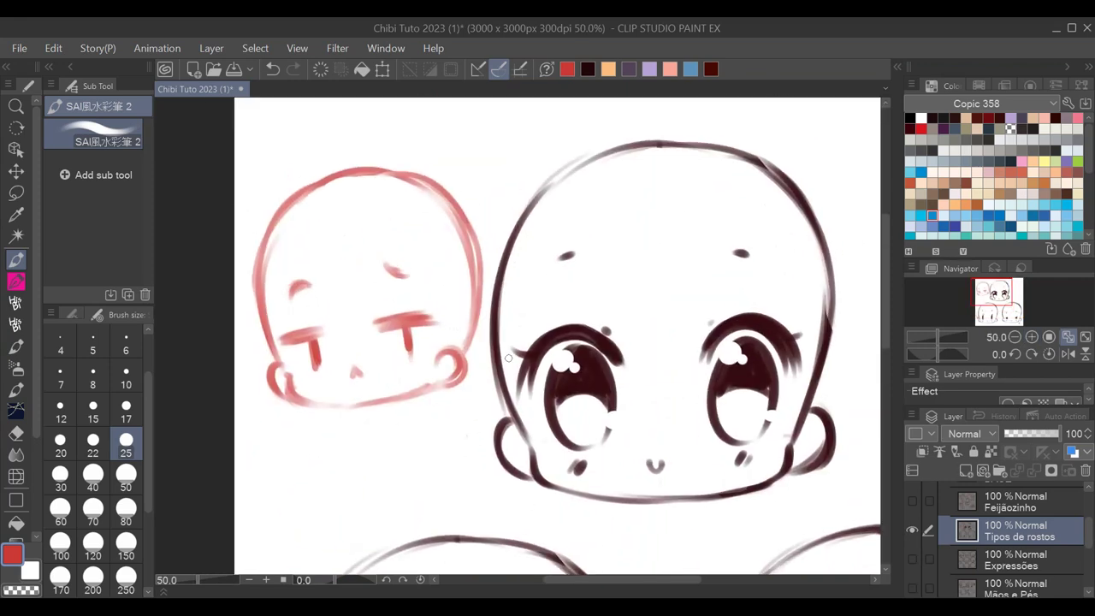
mouse_move(274, 456)
left_mouse_down()
mouse_move(344, 468)
mouse_move(354, 426)
left_mouse_up()
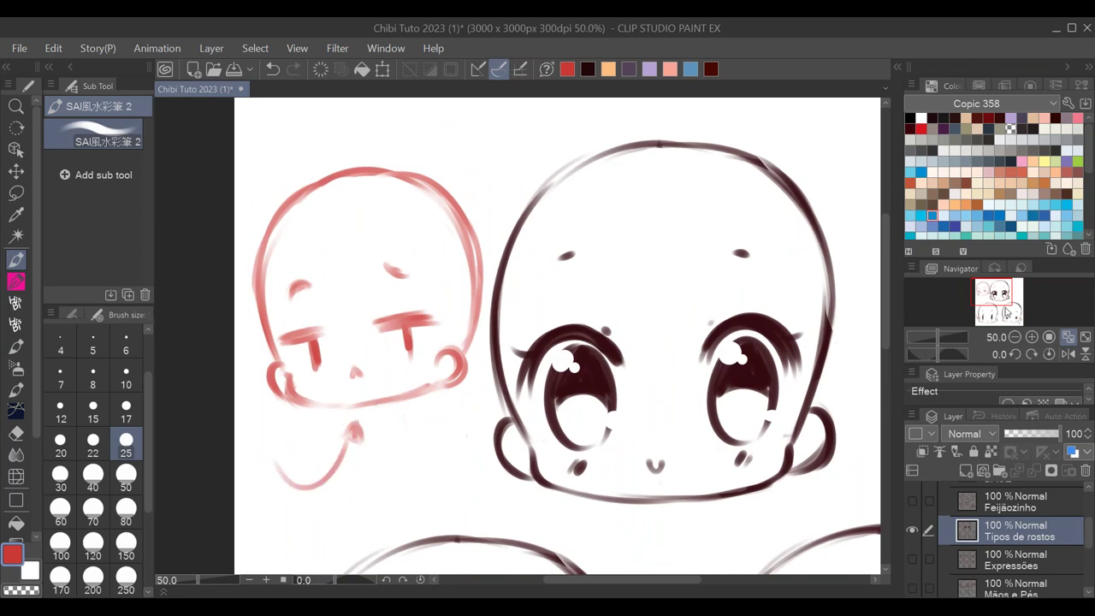
- Erase the curved arrow below the red face with the Hard eraser at size 80
left_click(1015, 337)
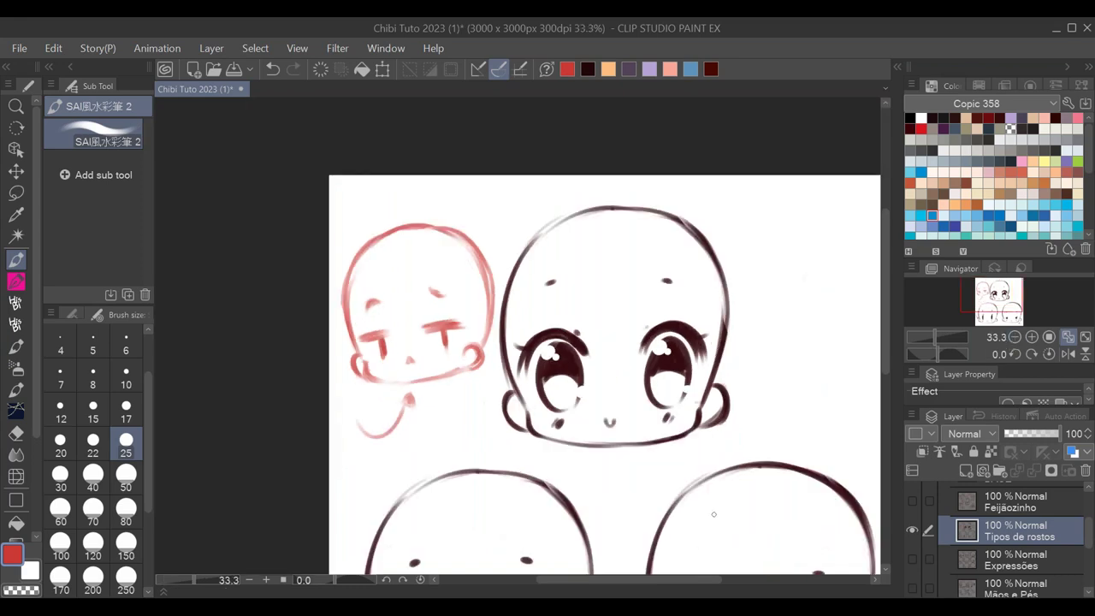
key("e")
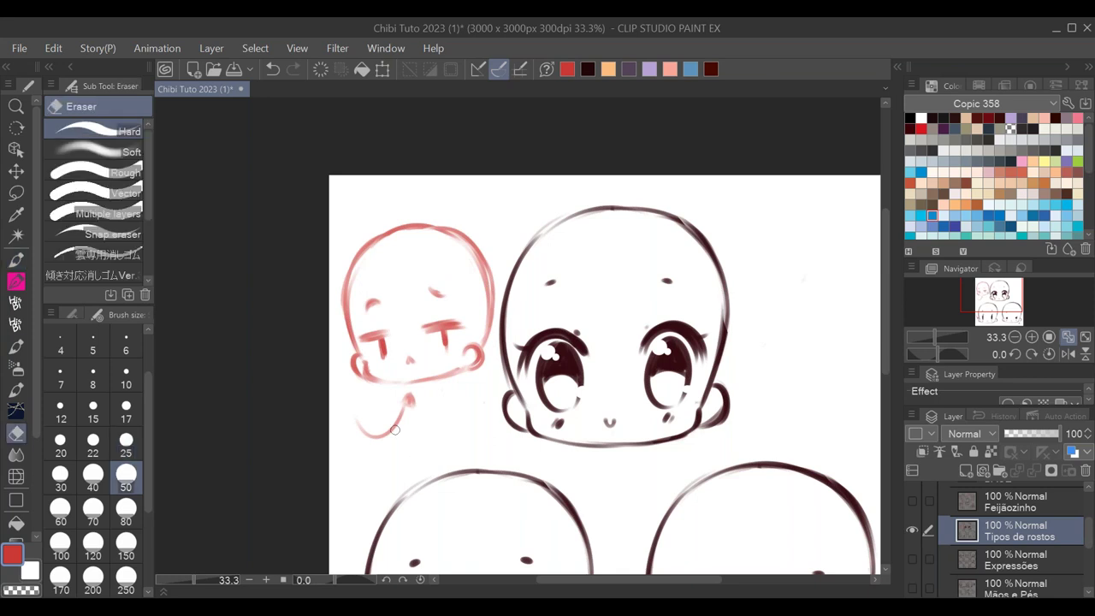
left_click(129, 511)
mouse_move(417, 409)
left_mouse_down()
mouse_move(414, 396)
mouse_move(362, 431)
mouse_move(392, 442)
left_mouse_up()
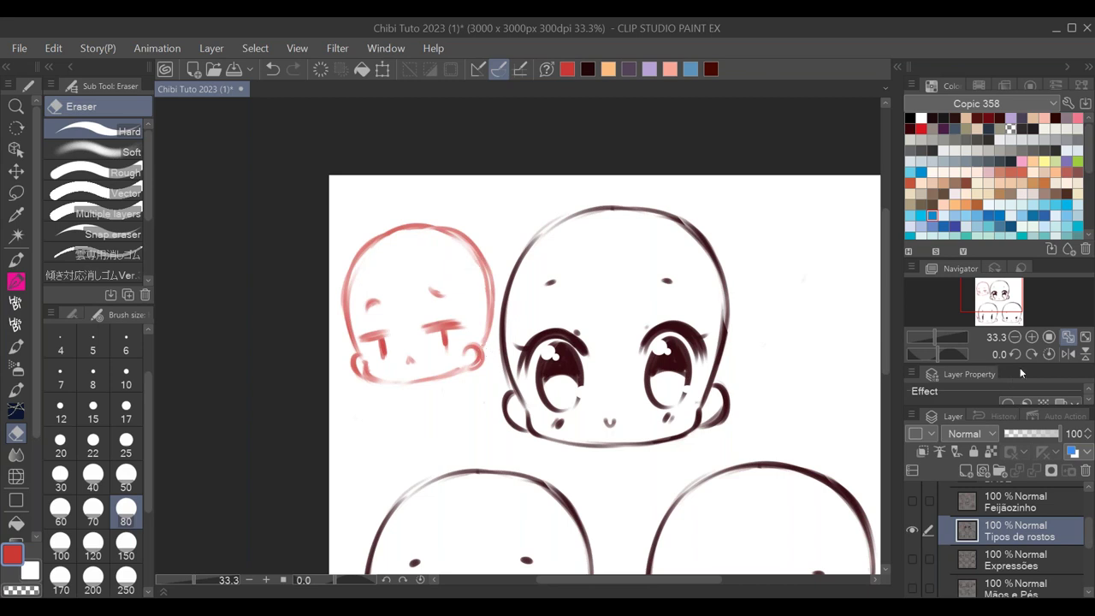
- Sketch the red outline of a small head with an ear, right of the large-eyed face, using the SAI watercolour brush at size 25
left_click_drag(681, 445, 514, 394)
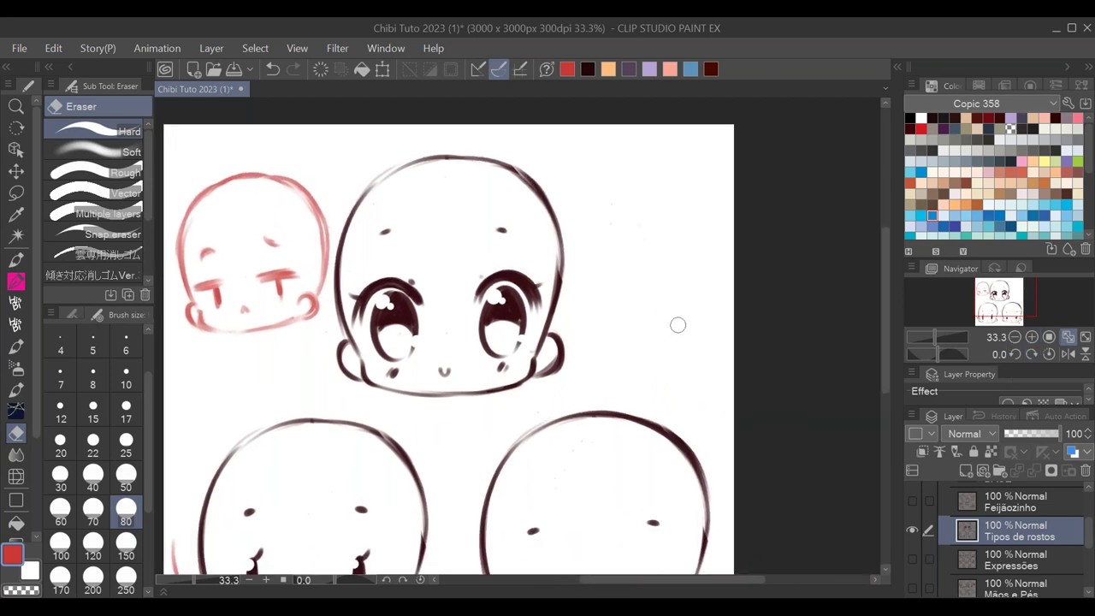
key("p")
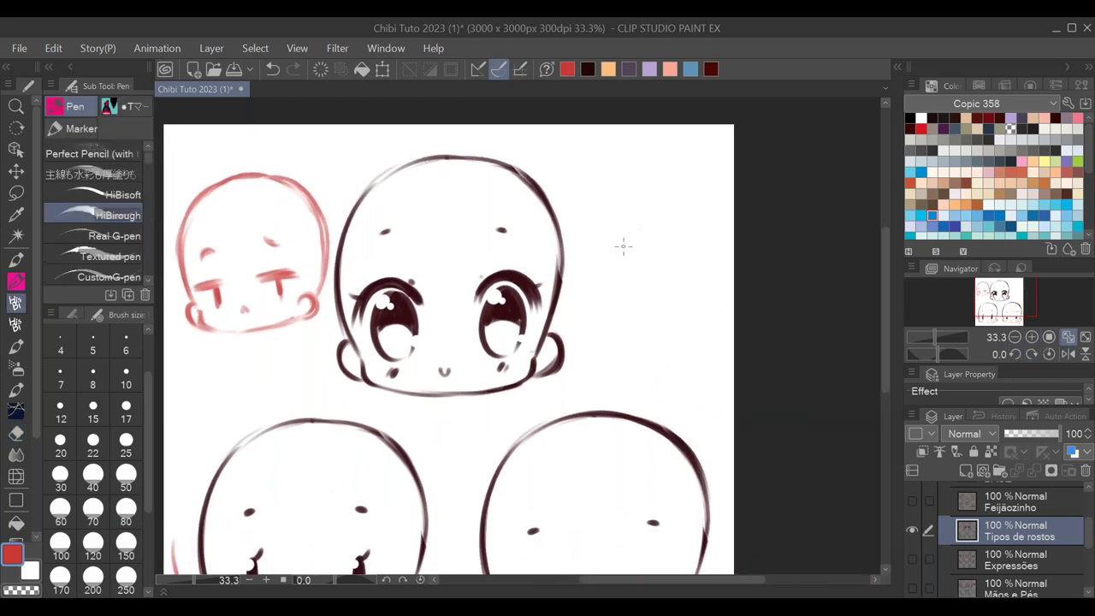
left_click(15, 259)
left_click(1032, 337)
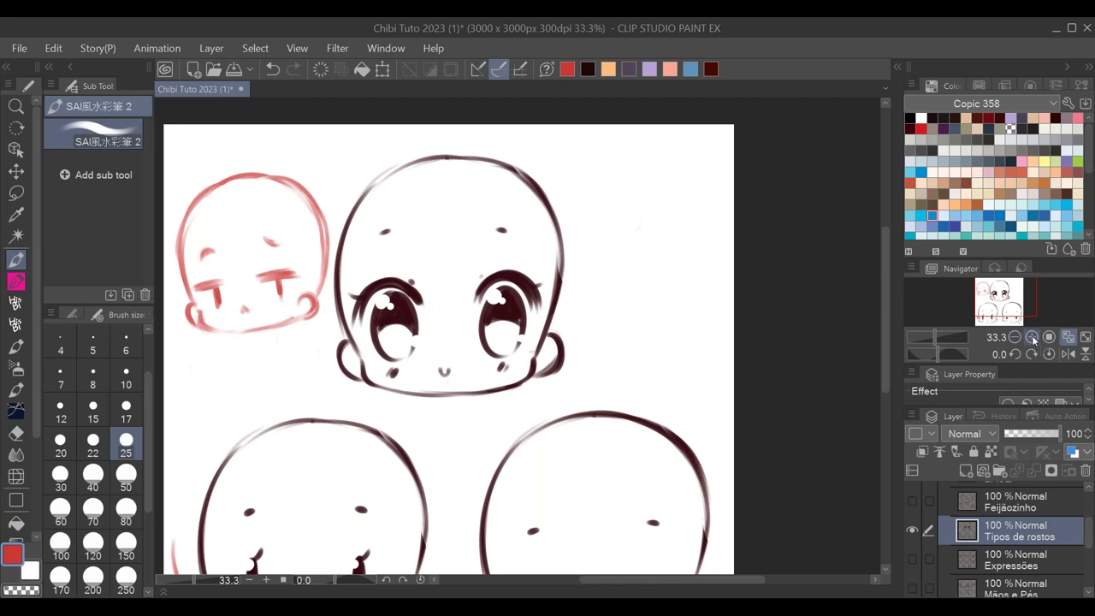
mouse_move(569, 399)
left_mouse_down()
mouse_move(680, 317)
mouse_move(526, 355)
left_mouse_up()
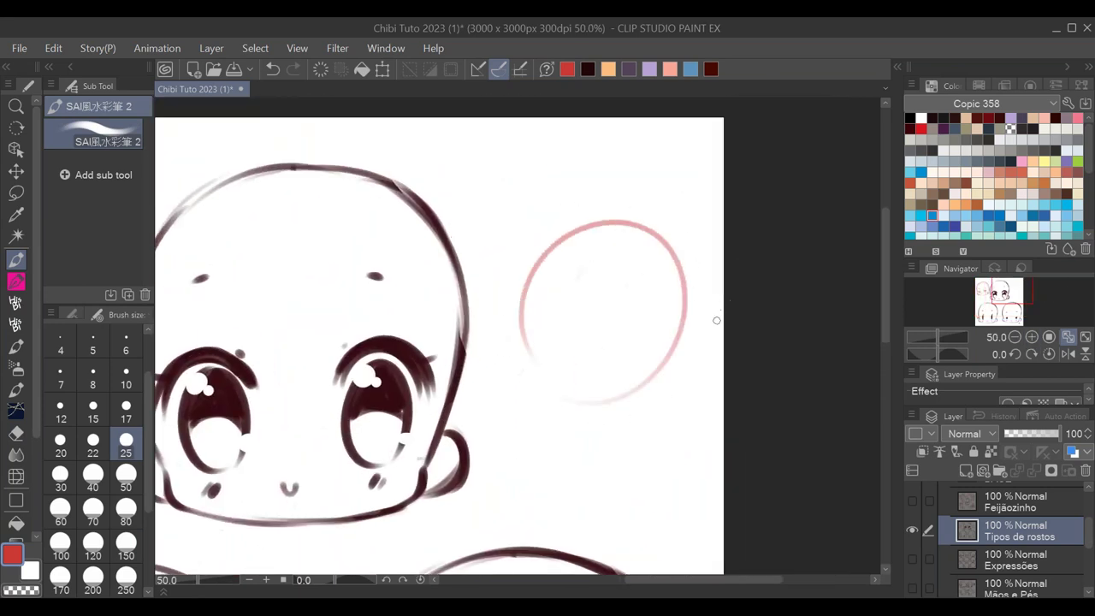
key("ctrl+z")
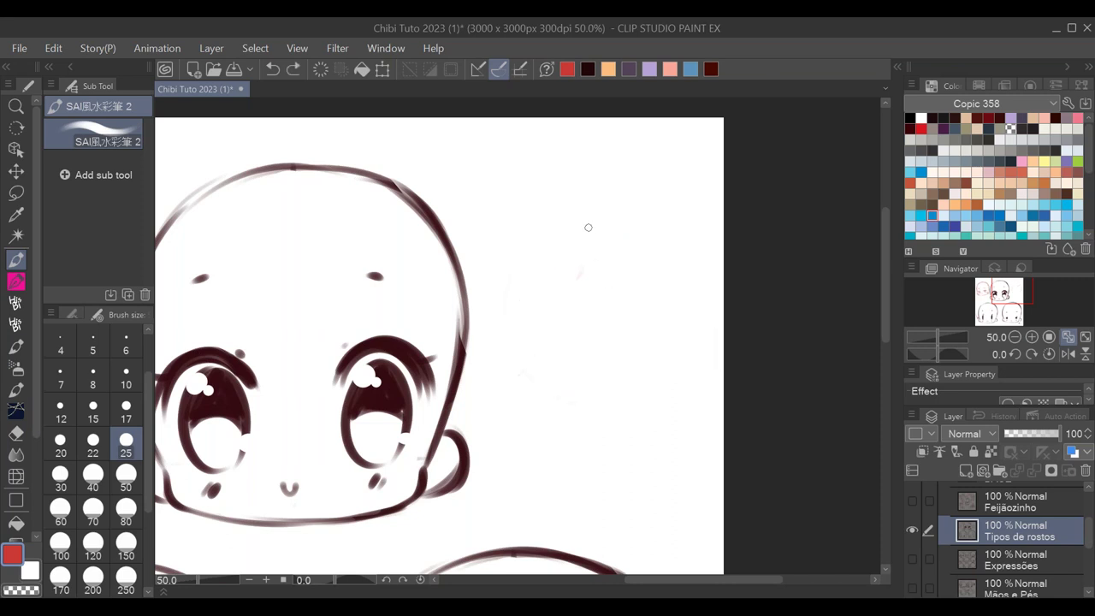
mouse_move(684, 276)
left_mouse_down()
mouse_move(657, 362)
mouse_move(664, 374)
left_mouse_up()
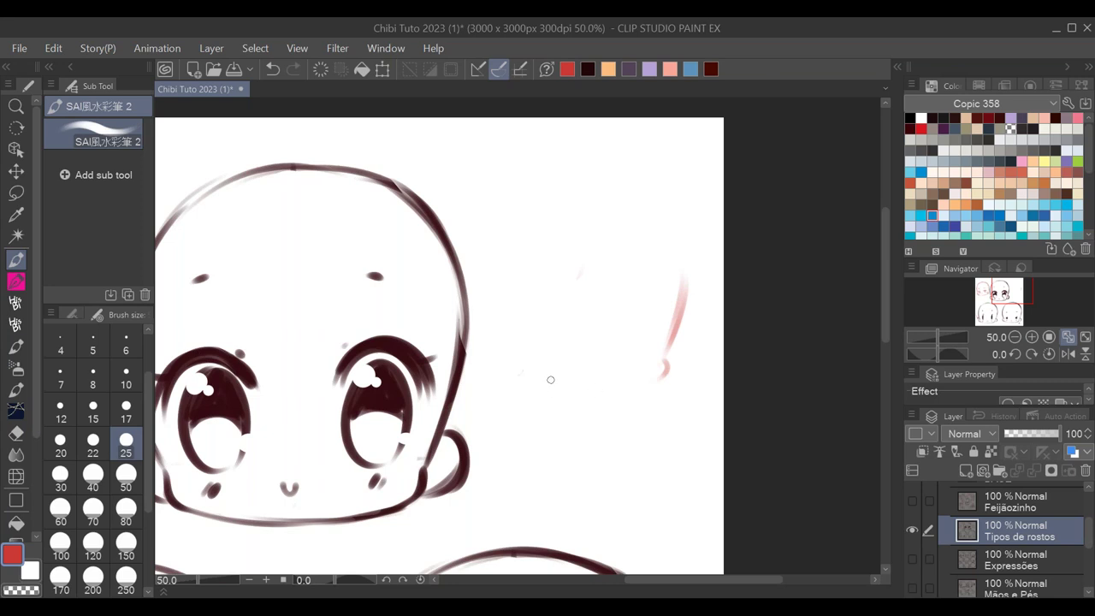
mouse_move(560, 341)
left_mouse_down()
mouse_move(534, 376)
mouse_move(584, 219)
left_mouse_up()
mouse_move(523, 354)
left_mouse_down()
mouse_move(518, 310)
mouse_move(629, 209)
left_mouse_up()
left_click_drag(552, 243, 685, 248)
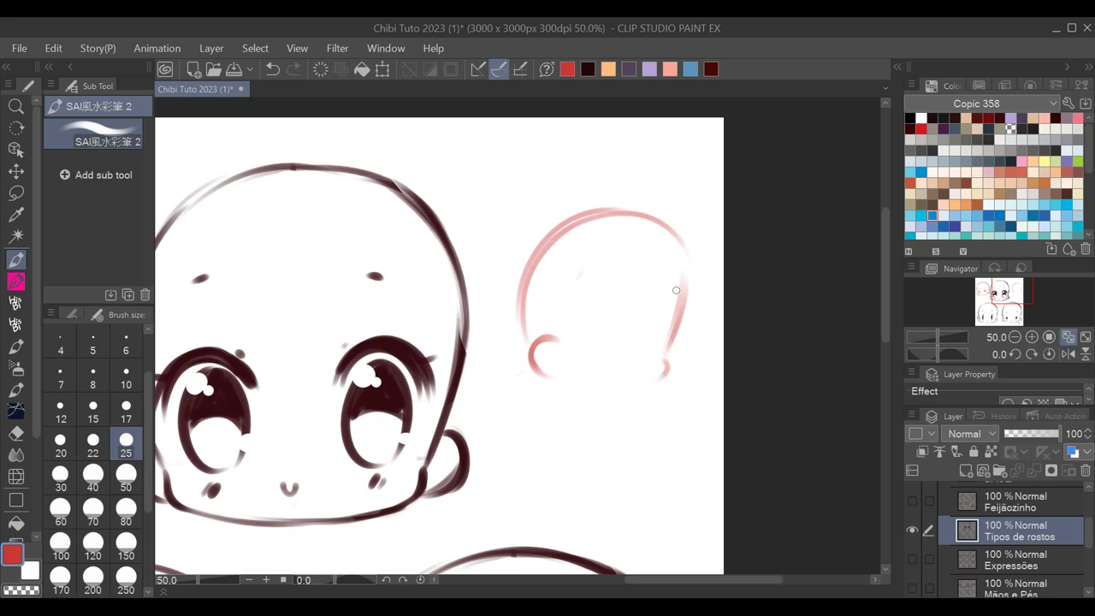
- Erase the small red head's right side with the Hard eraser at size 70, redraw it rounder, and thicken the outline down to the chin
key("e")
mouse_move(690, 288)
left_mouse_down()
mouse_move(669, 370)
mouse_move(671, 297)
left_mouse_up()
key("bracketleft")
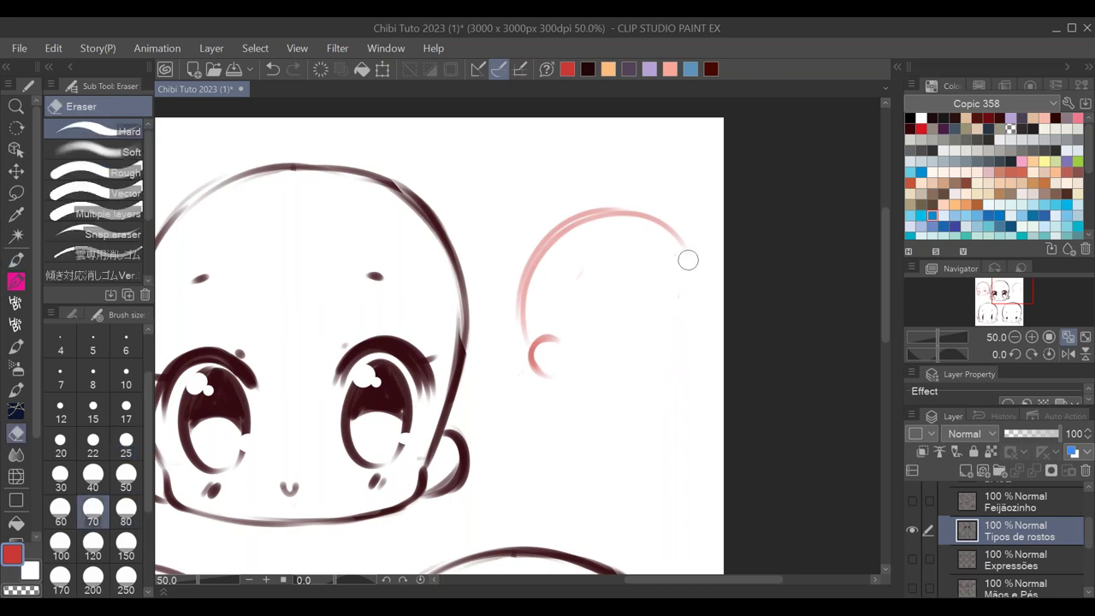
key("p")
left_click_drag(667, 224, 698, 295)
mouse_move(689, 256)
left_mouse_down()
mouse_move(697, 335)
mouse_move(676, 387)
left_mouse_up()
mouse_move(561, 342)
left_mouse_down()
mouse_move(530, 377)
mouse_move(556, 349)
mouse_move(534, 337)
mouse_move(572, 382)
mouse_move(555, 374)
mouse_move(622, 391)
mouse_move(689, 368)
mouse_move(652, 380)
left_mouse_up()
mouse_move(622, 216)
left_mouse_down()
mouse_move(703, 258)
mouse_move(690, 280)
left_mouse_up()
mouse_move(671, 231)
left_mouse_down()
mouse_move(701, 339)
mouse_move(636, 221)
mouse_move(648, 216)
mouse_move(523, 327)
left_mouse_up()
left_click_drag(566, 228, 520, 326)
mouse_move(530, 276)
left_mouse_down()
mouse_move(520, 336)
mouse_move(537, 378)
mouse_move(690, 372)
mouse_move(648, 394)
left_mouse_up()
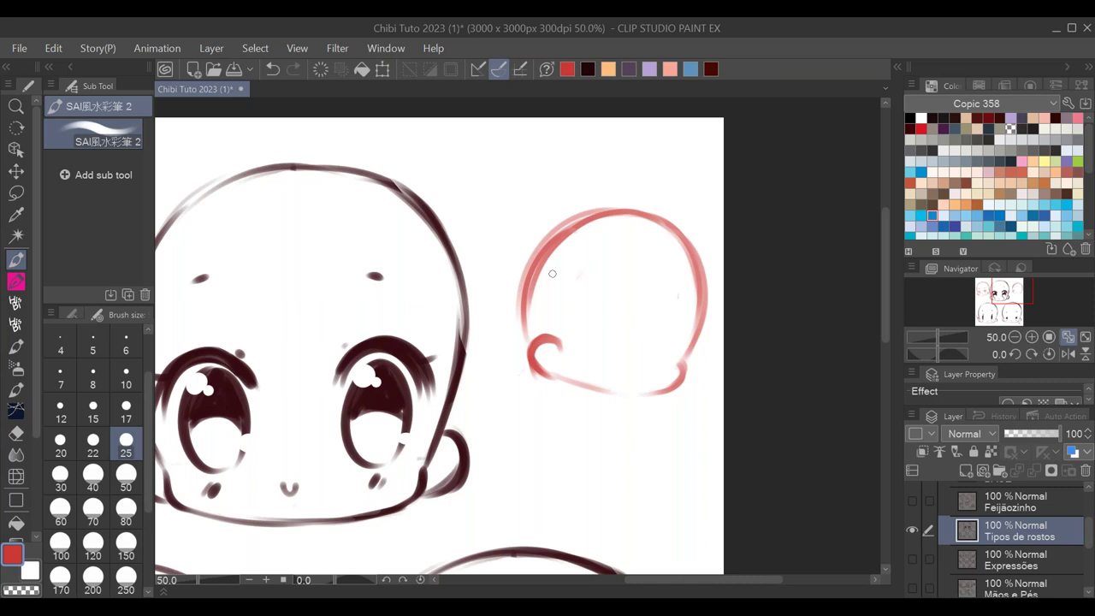
- Draw two closed eyes as stacked short horizontal red strokes low on the small head
key("e")
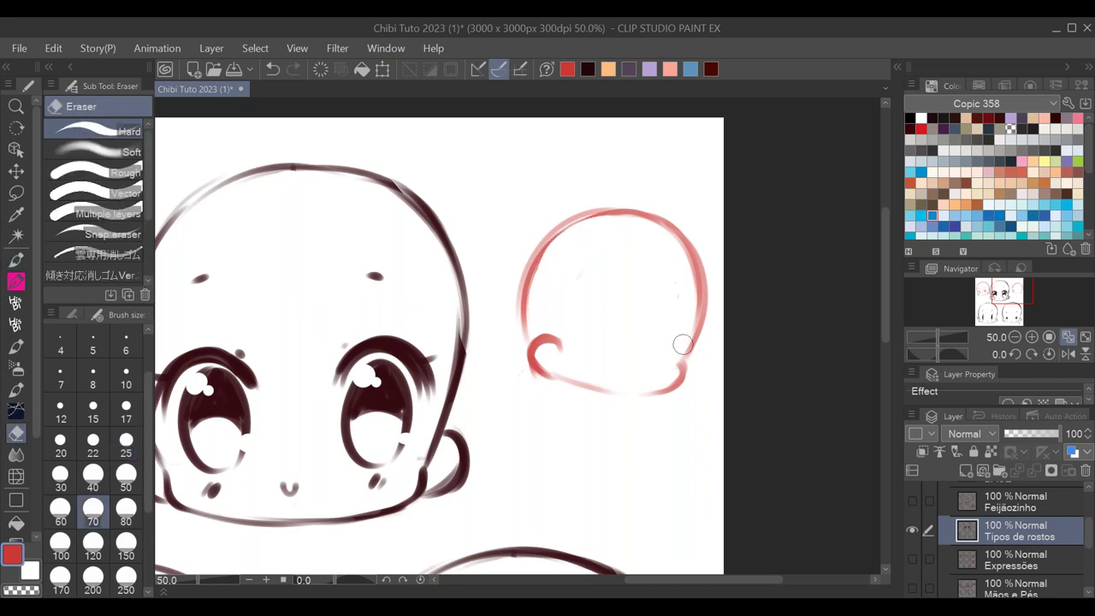
left_click(16, 258)
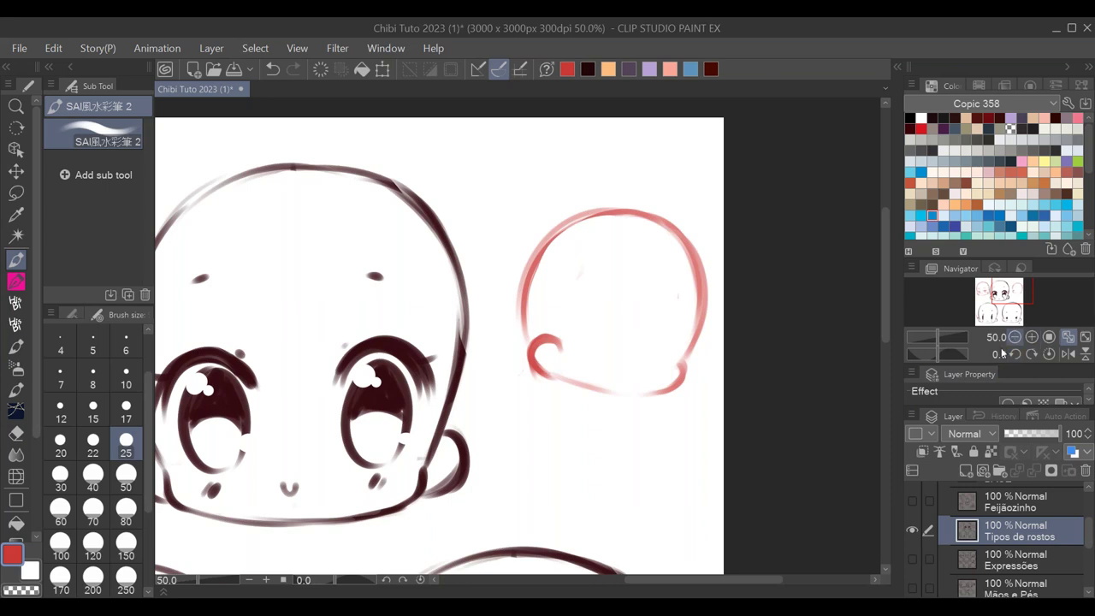
left_click(1032, 337)
left_click_drag(736, 354, 616, 335)
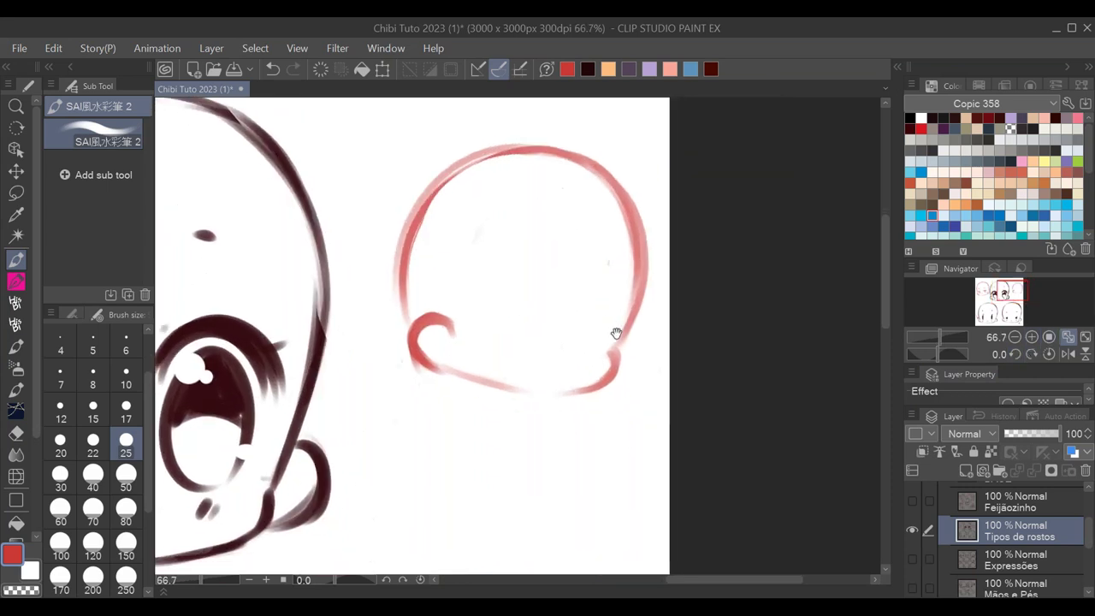
left_click_drag(524, 329, 479, 341)
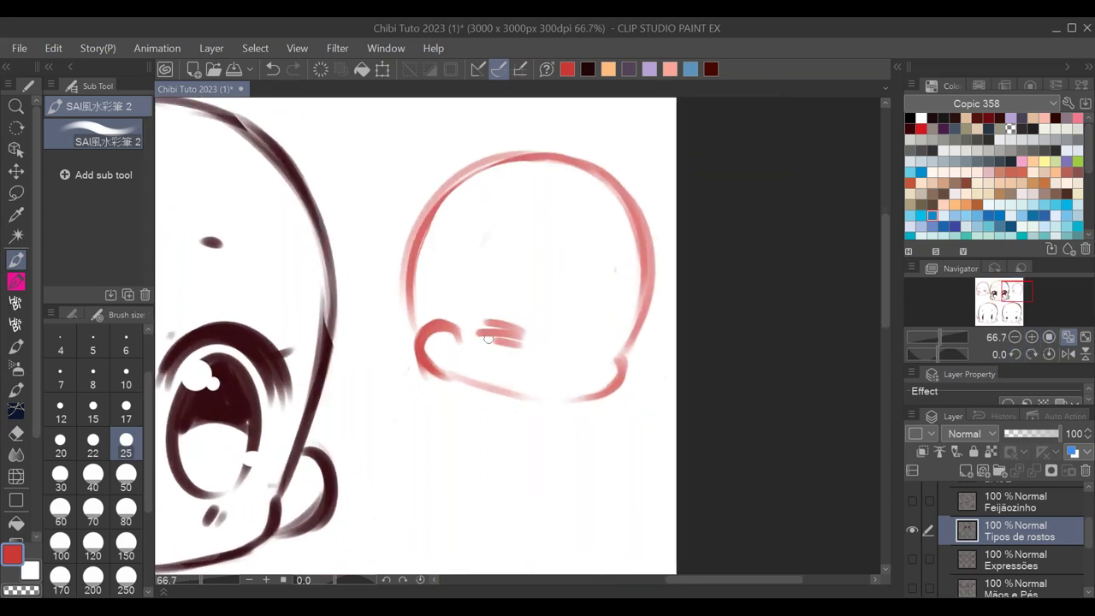
mouse_move(574, 339)
left_mouse_down()
mouse_move(601, 340)
mouse_move(571, 351)
mouse_move(621, 363)
mouse_move(618, 345)
left_mouse_up()
mouse_move(524, 336)
left_mouse_down()
mouse_move(476, 336)
mouse_move(479, 327)
left_mouse_up()
left_click_drag(571, 332, 618, 335)
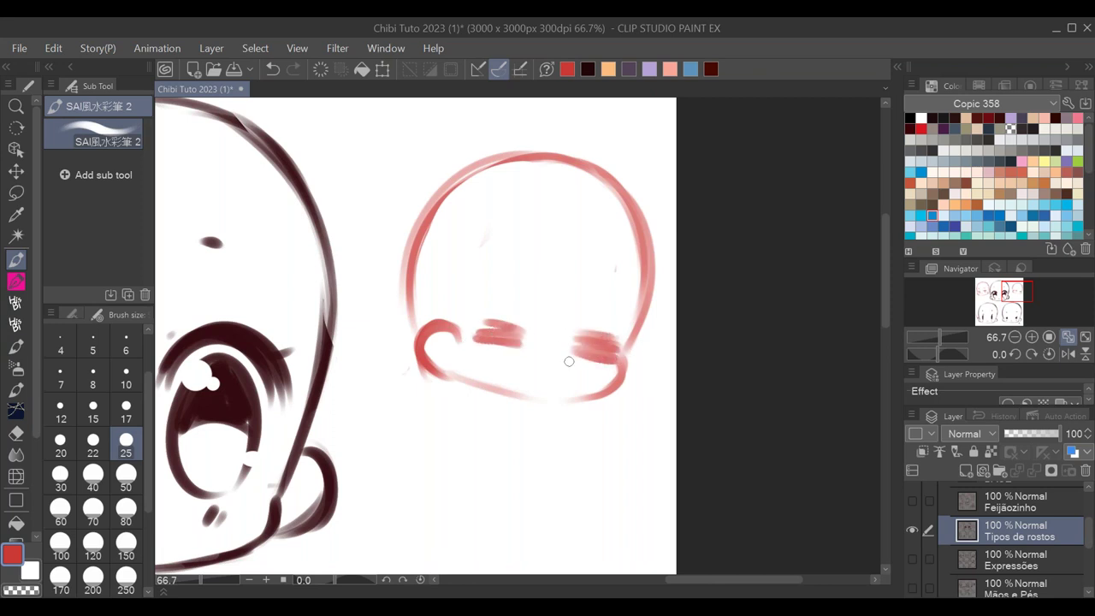
- Add a tiny mouth, cheek marks and two short eyebrows to the small red face, and reinforce its eyelids
mouse_move(539, 366)
left_mouse_down()
mouse_move(551, 368)
mouse_move(495, 359)
mouse_move(503, 361)
left_mouse_up()
left_click_drag(594, 375, 596, 377)
left_click_drag(603, 371, 604, 374)
left_click_drag(514, 322, 592, 323)
left_click_drag(503, 259, 489, 262)
left_click_drag(602, 264, 618, 271)
left_click(1015, 337)
left_click(1015, 338)
left_click_drag(509, 391, 706, 341)
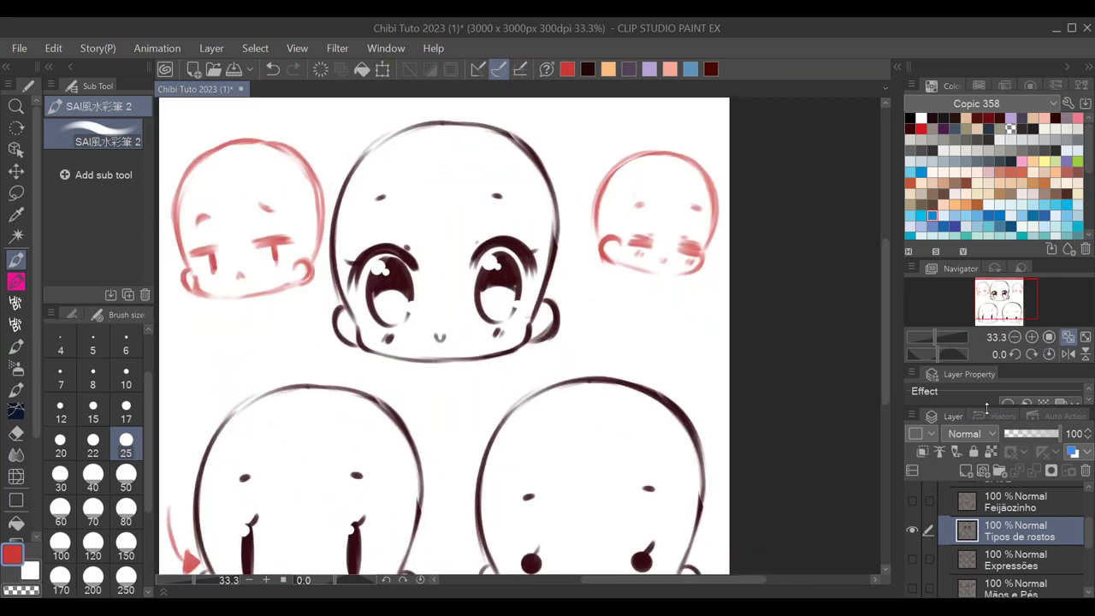
- Hide the Tipos de rostos layer and show the Expressões layer with the nine expression faces
left_click(1015, 337)
left_click_drag(590, 389, 629, 338)
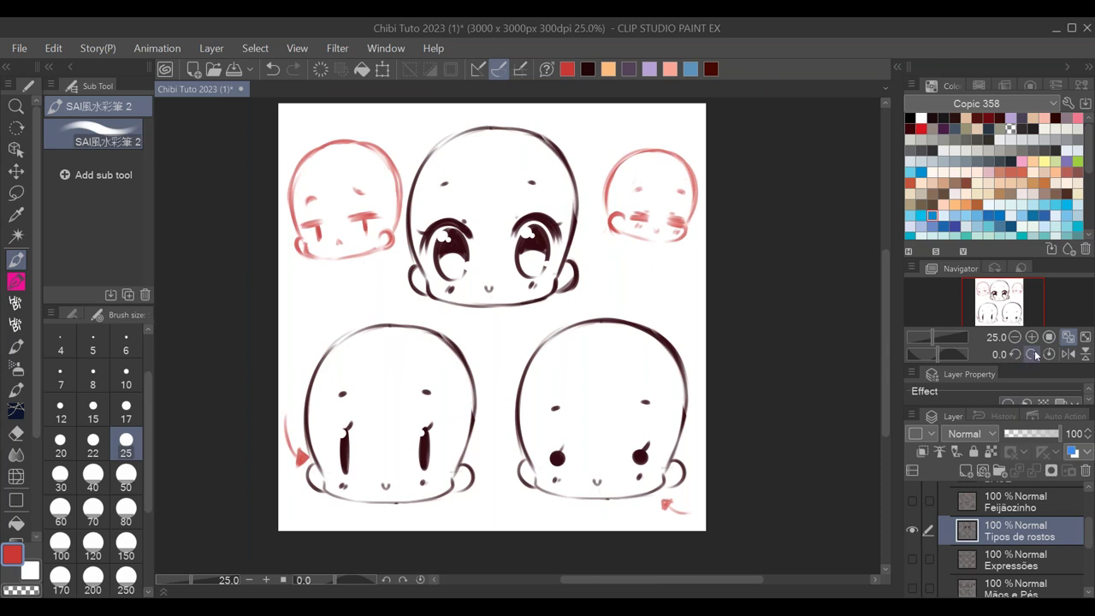
left_click(913, 532)
left_click(912, 558)
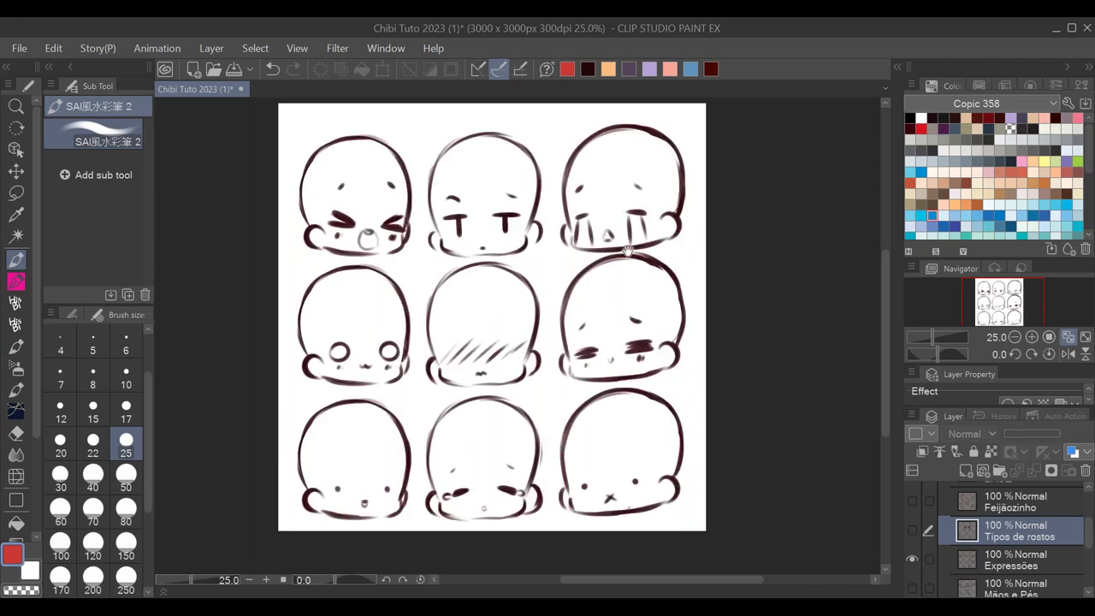
left_click_drag(642, 275, 641, 292)
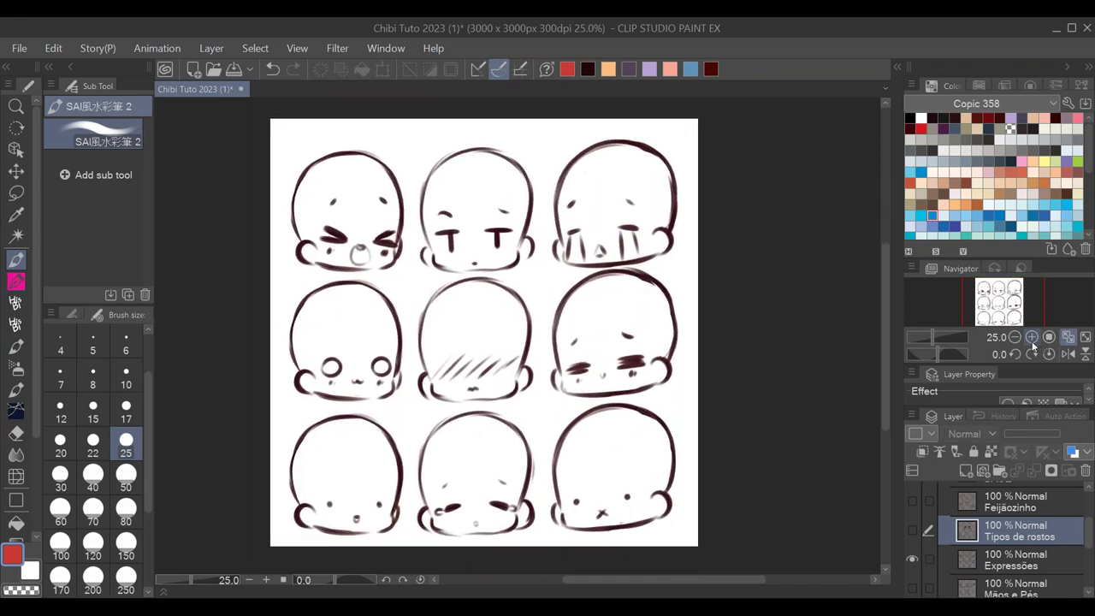
left_click(1032, 339)
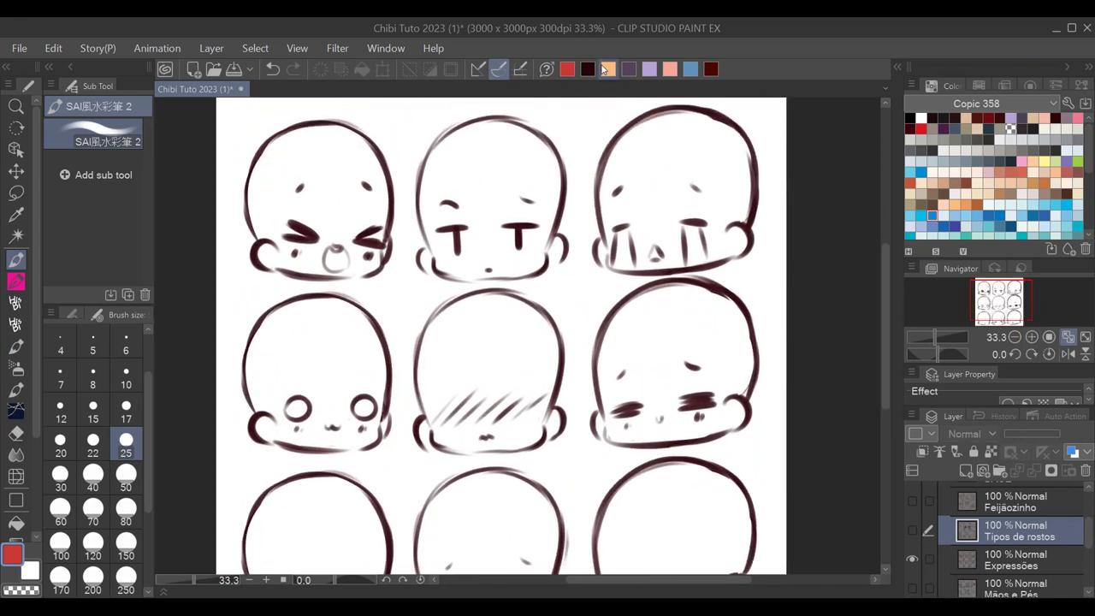
- Thicken the crying face's upper eyelids in the dark brown colour on the Expressões layer
left_click(587, 70)
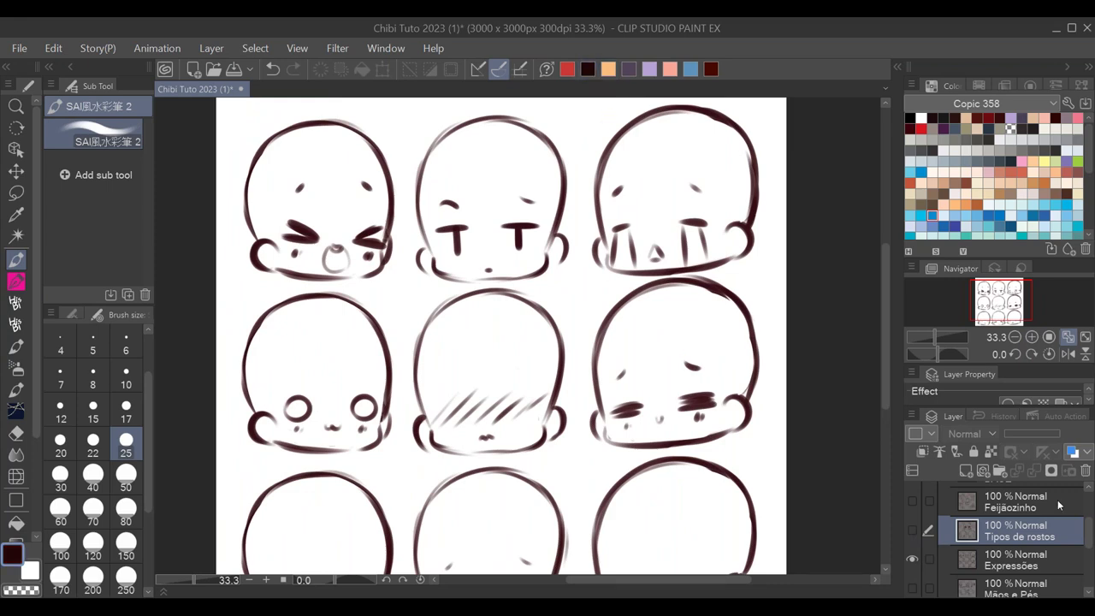
left_click(1024, 562)
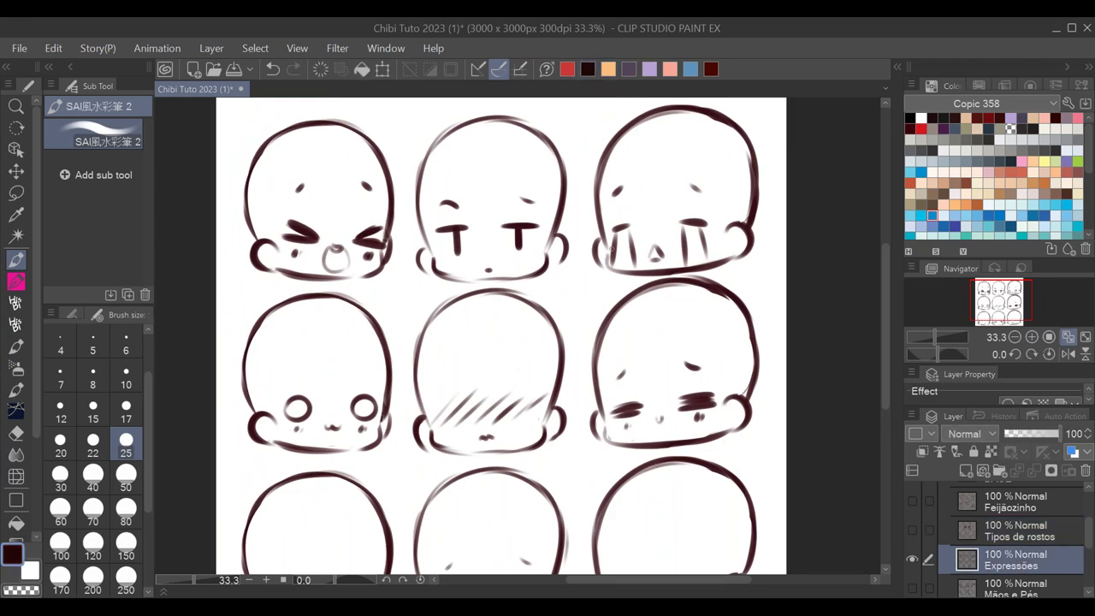
left_click_drag(629, 226, 609, 233)
mouse_move(700, 222)
left_mouse_down()
mouse_move(676, 221)
mouse_move(716, 219)
left_mouse_up()
- Draw extra dark contour strokes over the top and right side of the T-eyed face's head
mouse_move(430, 125)
left_mouse_down()
mouse_move(497, 109)
mouse_move(566, 150)
left_mouse_up()
left_click_drag(529, 120, 572, 212)
left_click_drag(567, 146, 551, 231)
left_click_drag(566, 178, 561, 193)
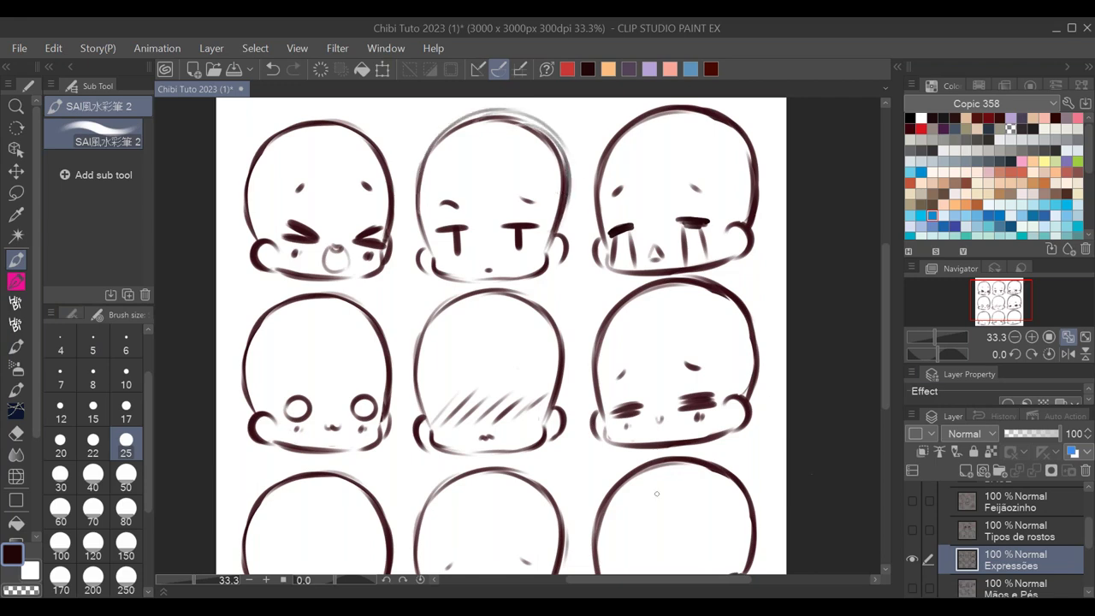
- Darken the dot eyes of the bottom-left face and touch up the X-shaped mouth of the bottom-right face
left_click_drag(676, 472, 684, 365)
left_click_drag(299, 477, 370, 478)
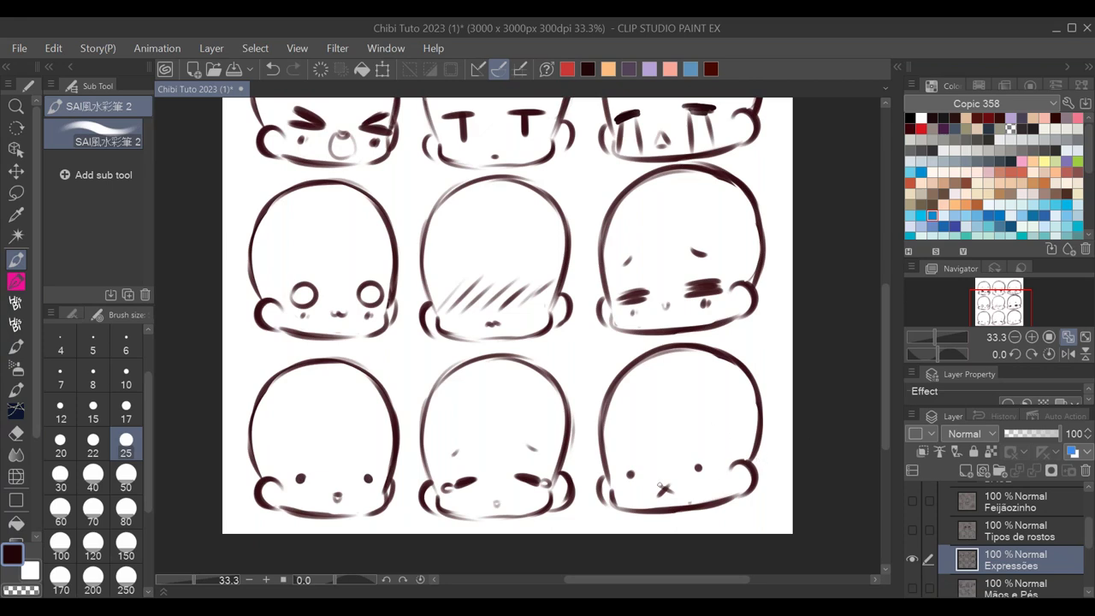
left_click_drag(659, 486, 667, 483)
scroll(703, 346, "up", 2)
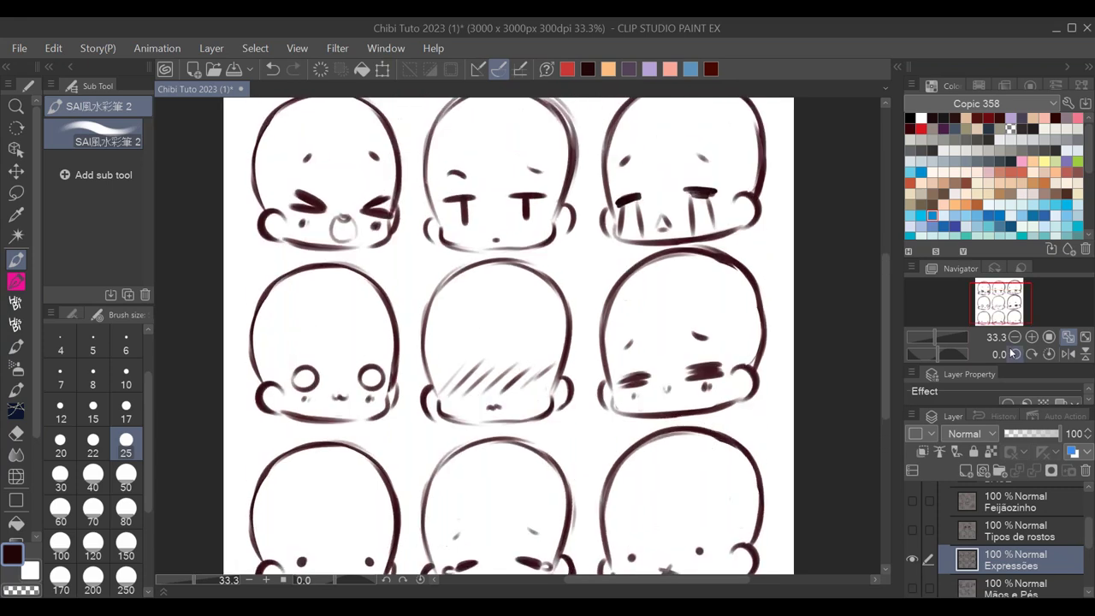
- Go over the upper eyelids of the crying face and the T-eyed face once more
left_click(1015, 338)
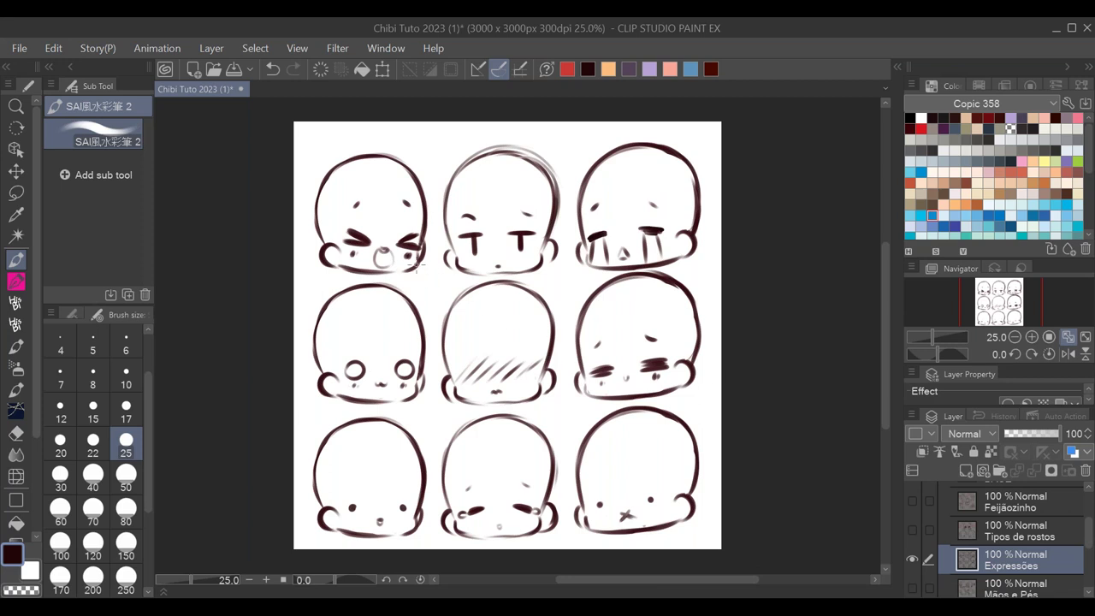
left_click_drag(642, 226, 661, 229)
left_click_drag(458, 233, 474, 236)
left_click(1015, 336)
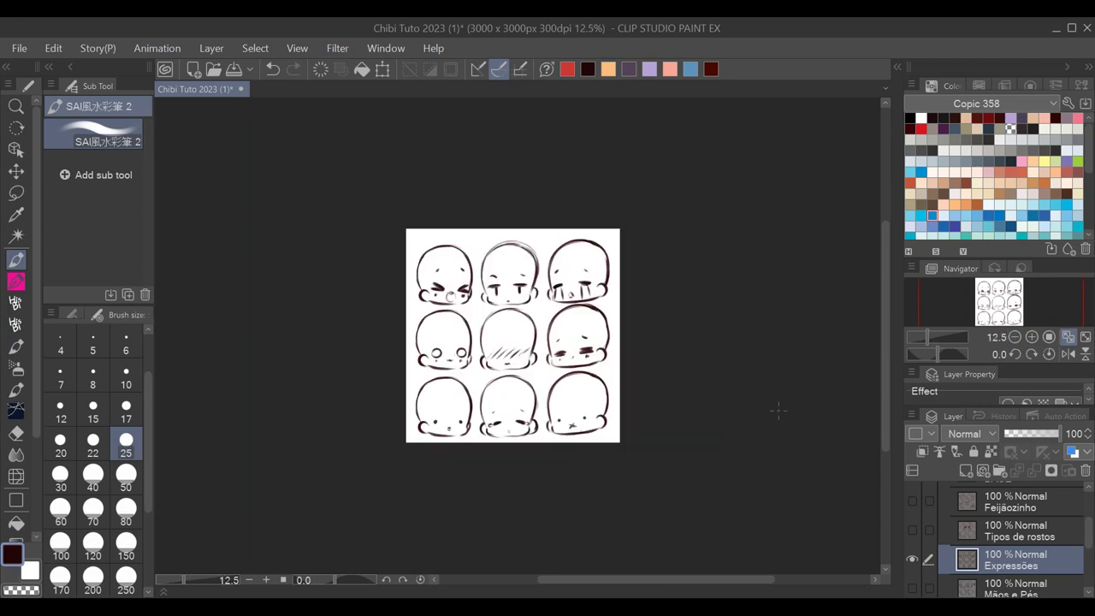
left_click(1032, 337)
left_click_drag(671, 419, 640, 420)
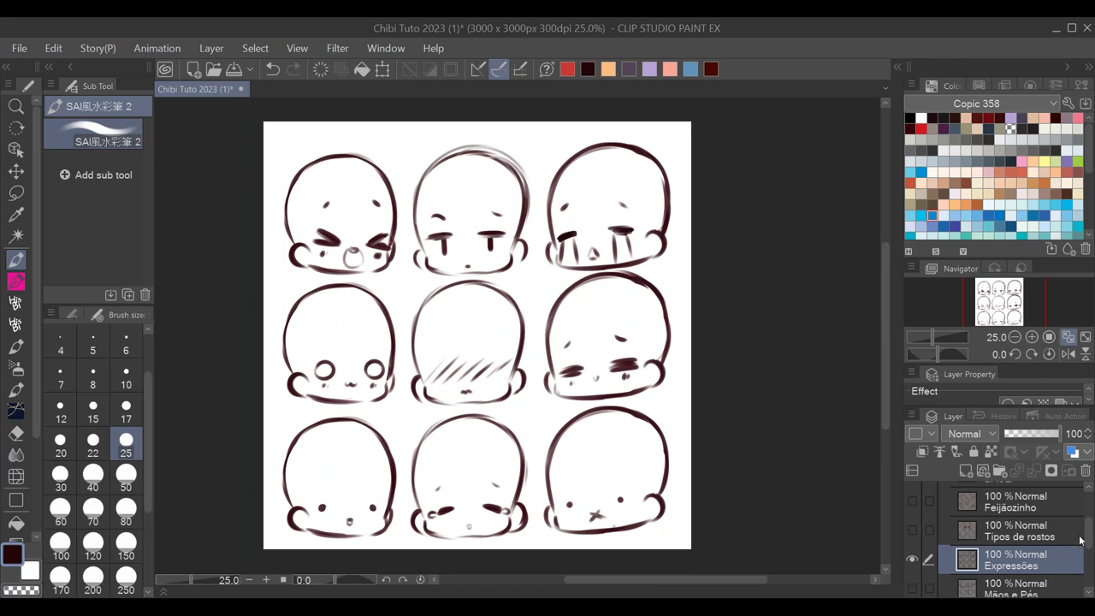
- Hide the Expressões layer and show the Mãos e Pés layer
left_click_drag(1087, 531, 1090, 544)
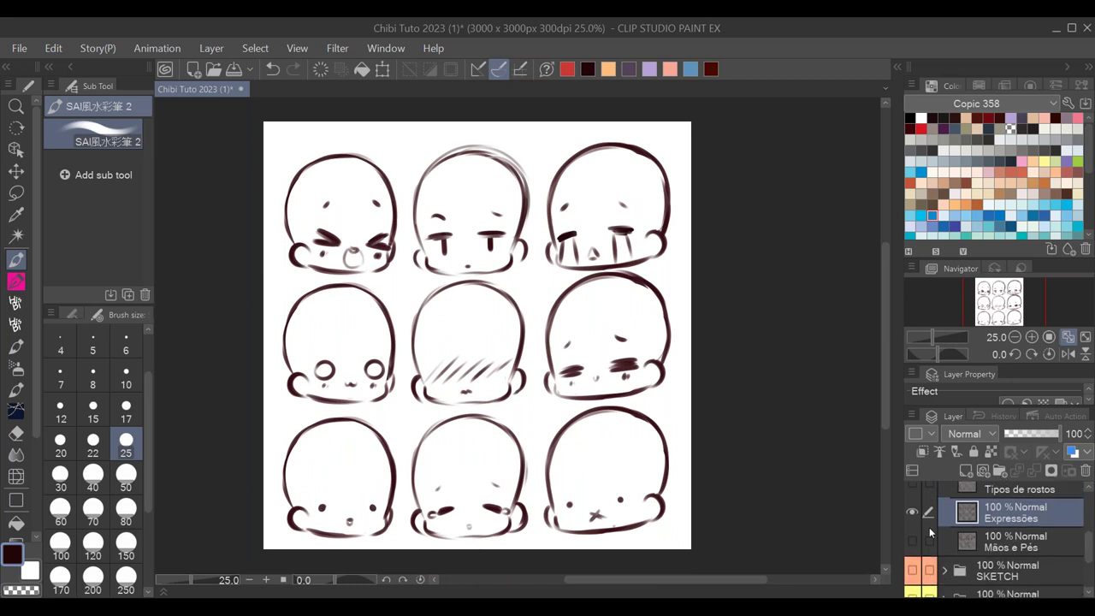
left_click_drag(912, 514, 915, 544)
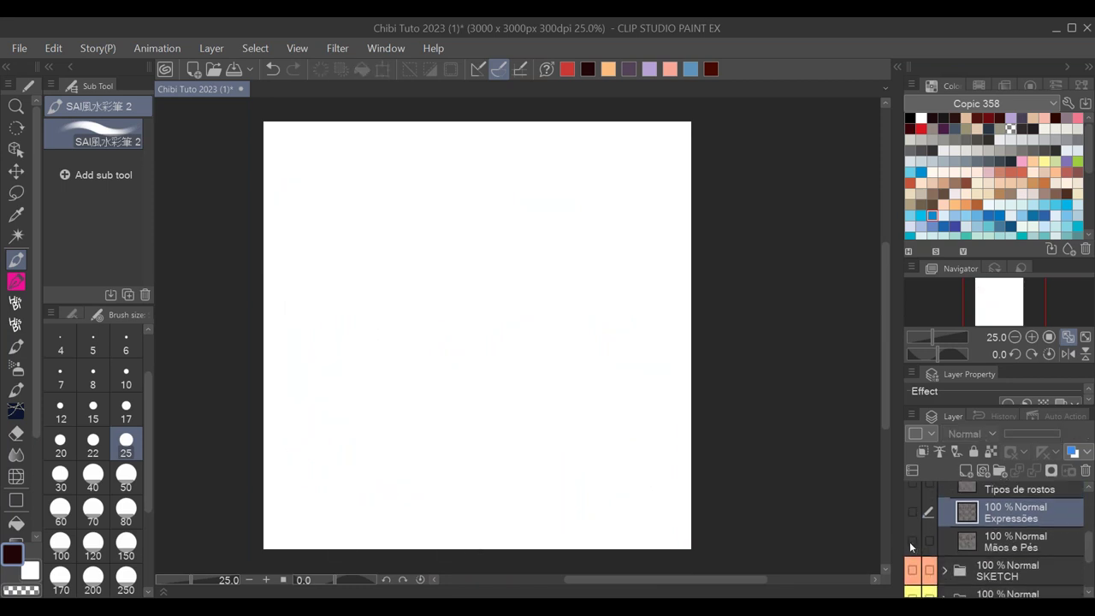
left_click(913, 542)
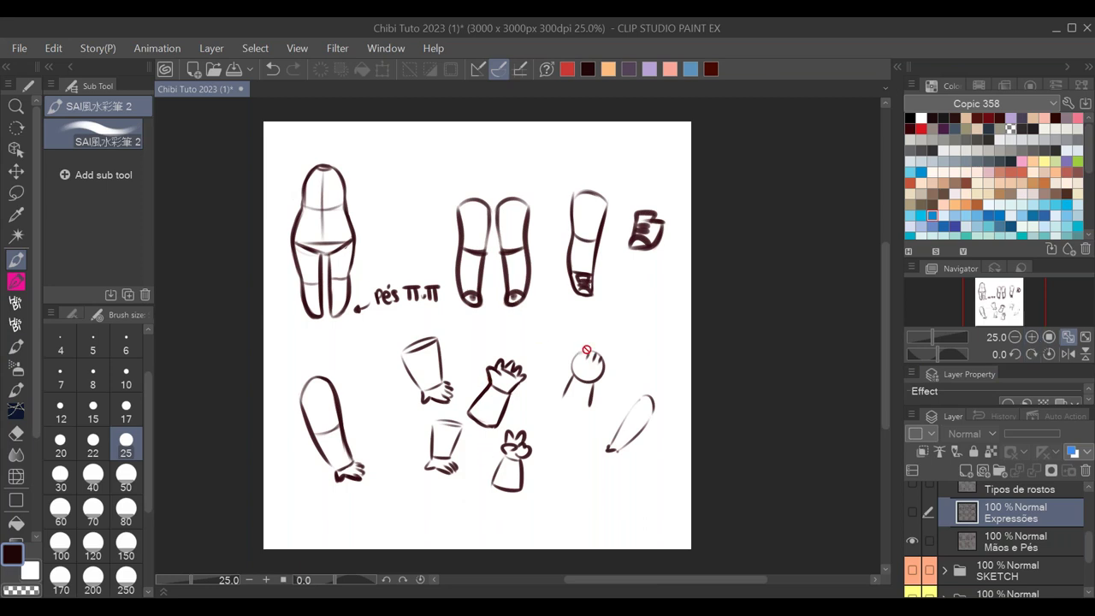
- Examine the leg, foot, arm and hand sketches on the Mãos e Pés layer
left_click(1032, 337)
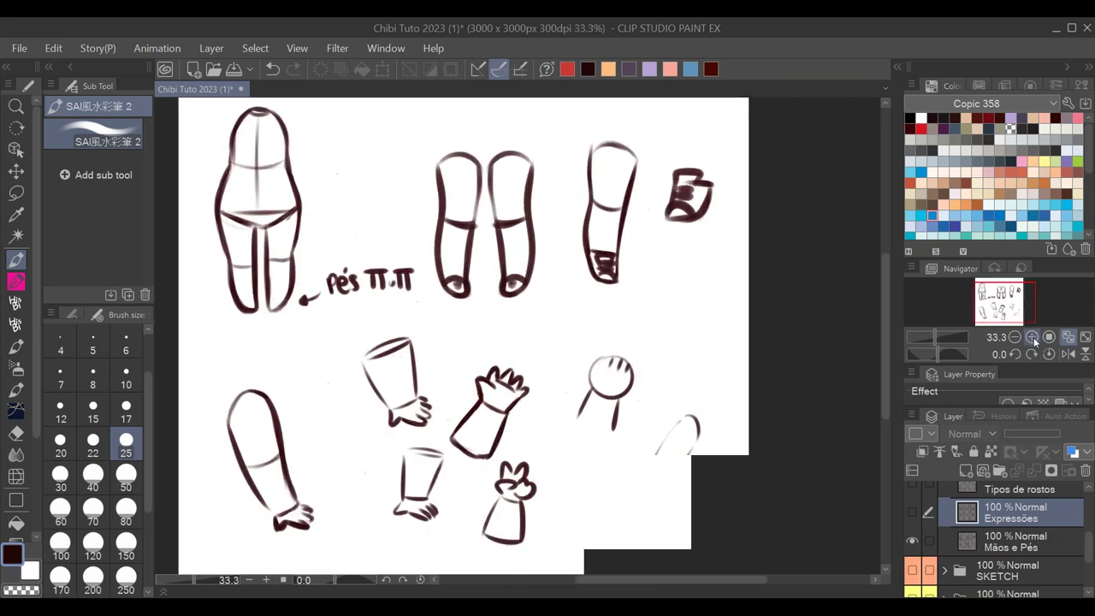
mouse_move(560, 355)
left_mouse_down()
mouse_move(660, 372)
mouse_move(590, 379)
left_mouse_up()
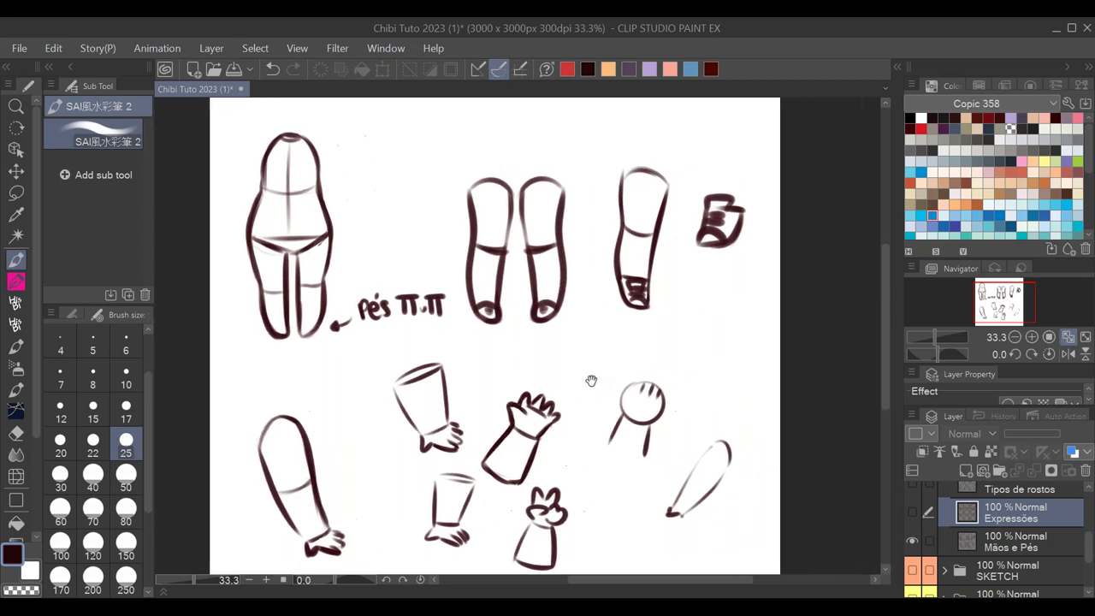
scroll(782, 410, "up", 1)
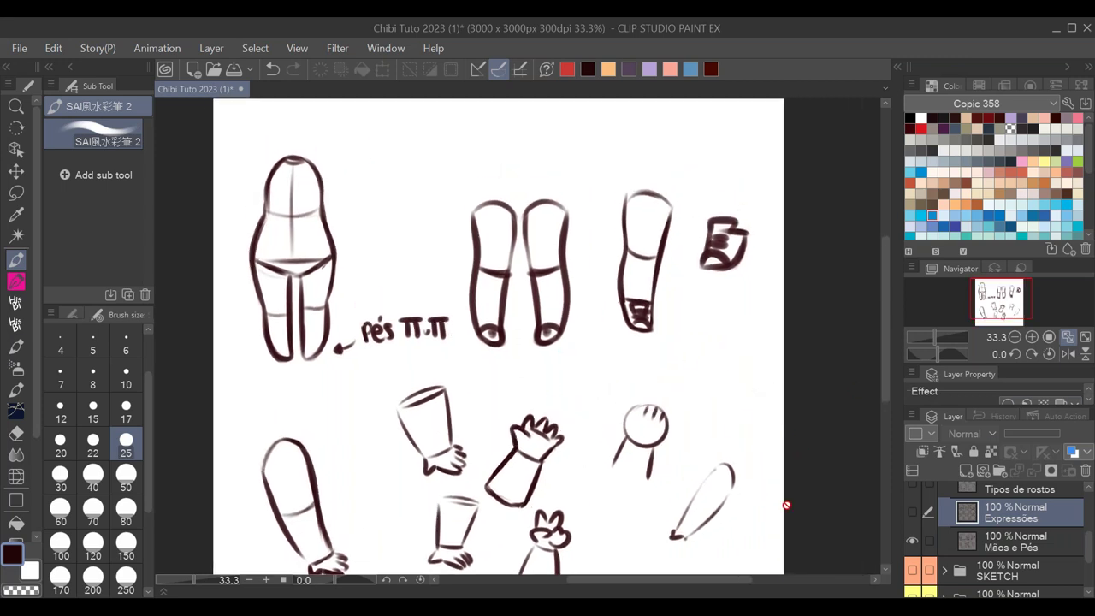
left_click(1015, 336)
scroll(643, 354, "down", 2)
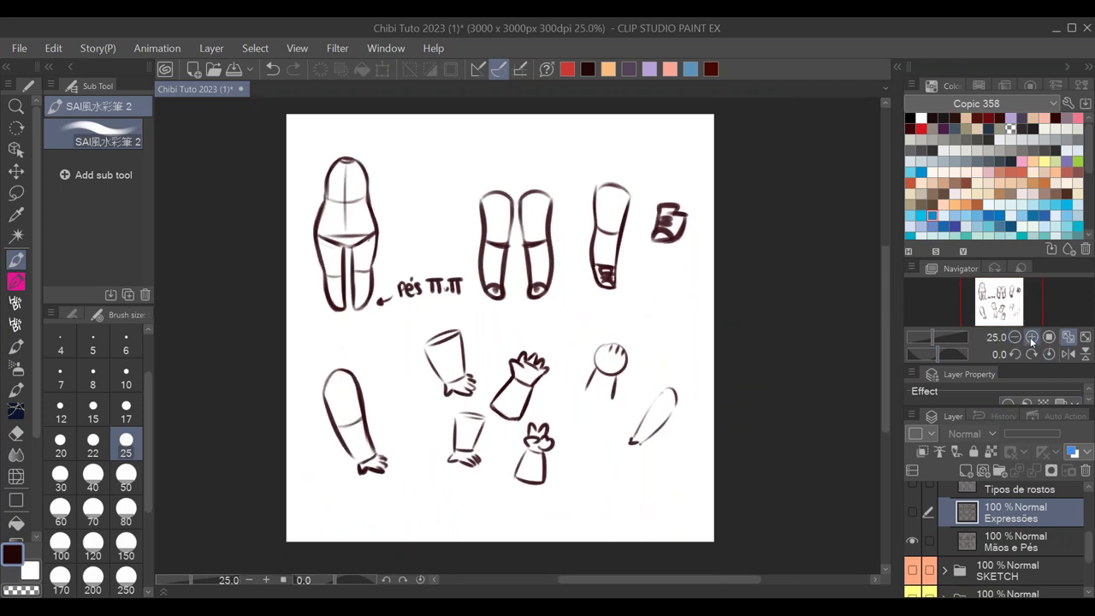
left_click(1032, 336)
left_click_drag(695, 292, 699, 323)
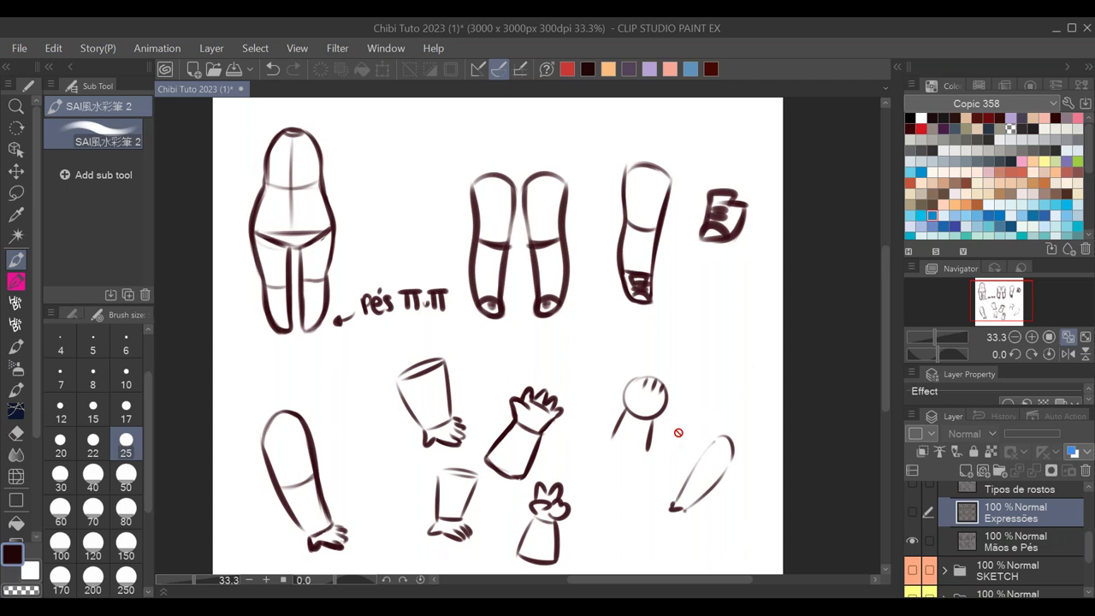
- Add a new layer directly above the Mãos e Pés layer
left_click(1006, 541)
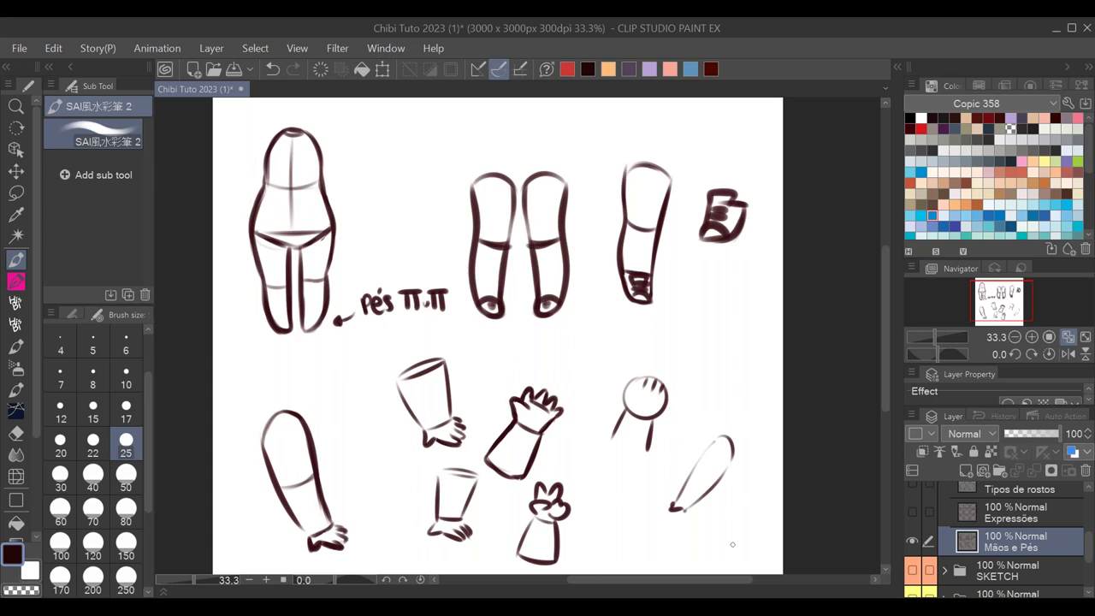
mouse_move(323, 299)
left_mouse_down()
mouse_move(254, 327)
mouse_move(329, 319)
left_mouse_up()
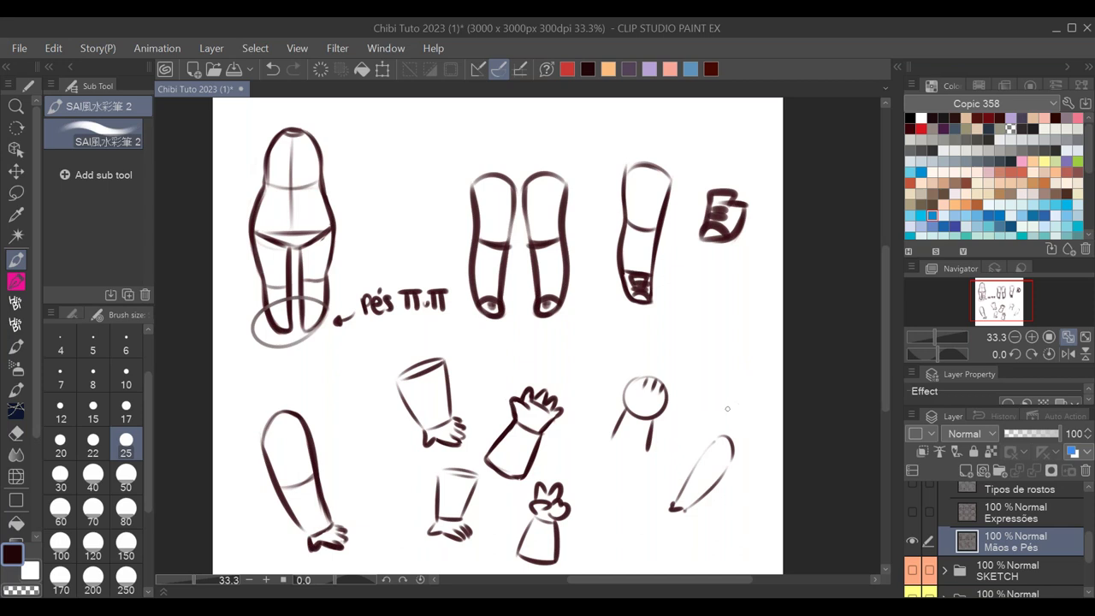
key("ctrl+z")
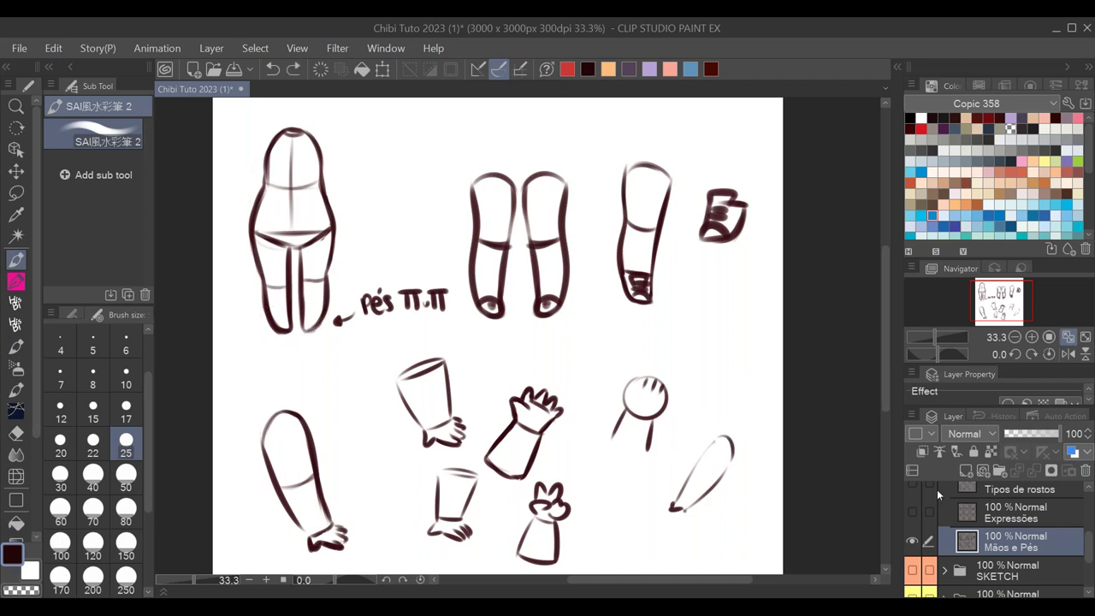
left_click(966, 471)
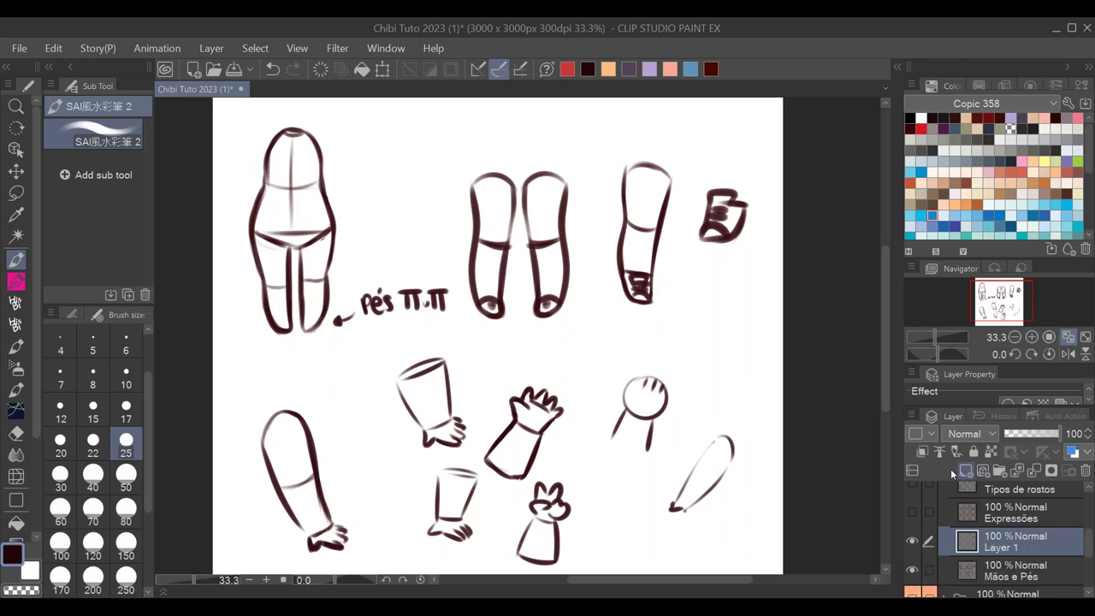
- Go over the full figure's foot outline and sketch light outer contours around its legs and feet
left_click(1031, 336)
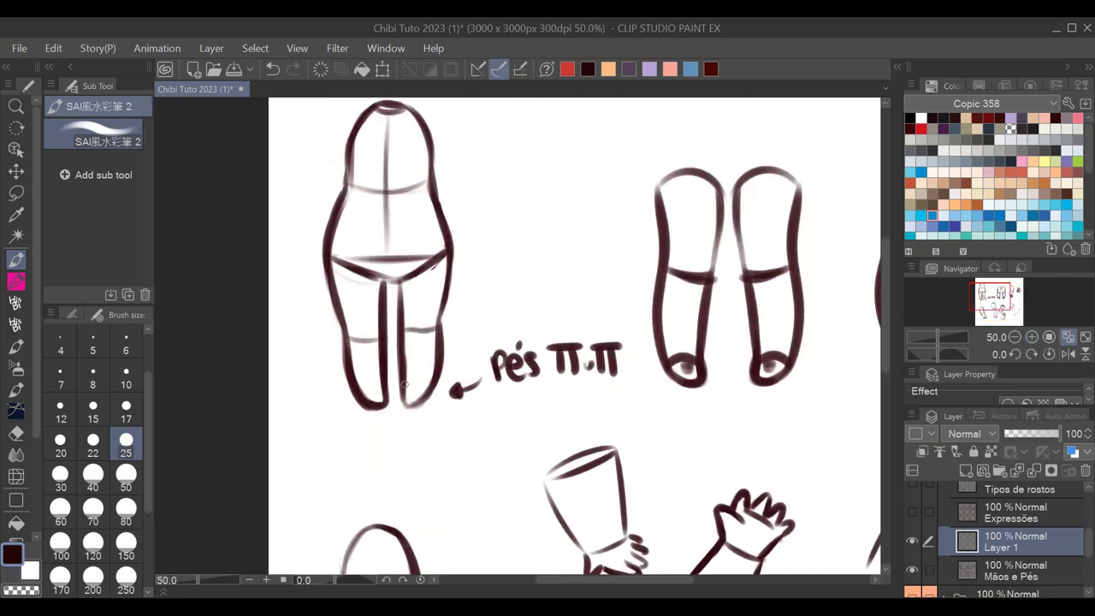
mouse_move(402, 379)
left_mouse_down()
mouse_move(415, 405)
mouse_move(429, 383)
left_mouse_up()
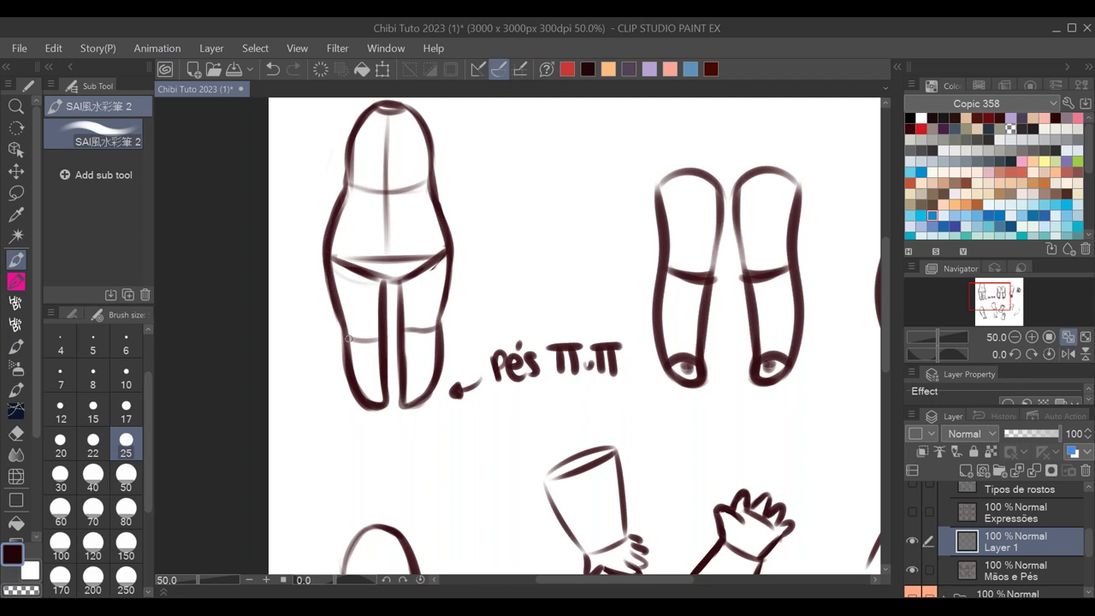
mouse_move(306, 246)
left_mouse_down()
mouse_move(334, 378)
mouse_move(346, 406)
left_mouse_up()
mouse_move(333, 340)
left_mouse_down()
mouse_move(341, 396)
mouse_move(358, 411)
left_mouse_up()
left_click_drag(465, 248, 439, 408)
left_click_drag(355, 416, 416, 416)
- Circle the separate shoe sketch beside the side-view leg and go over its outline
mouse_move(812, 396)
left_mouse_down()
mouse_move(716, 415)
mouse_move(623, 404)
left_mouse_up()
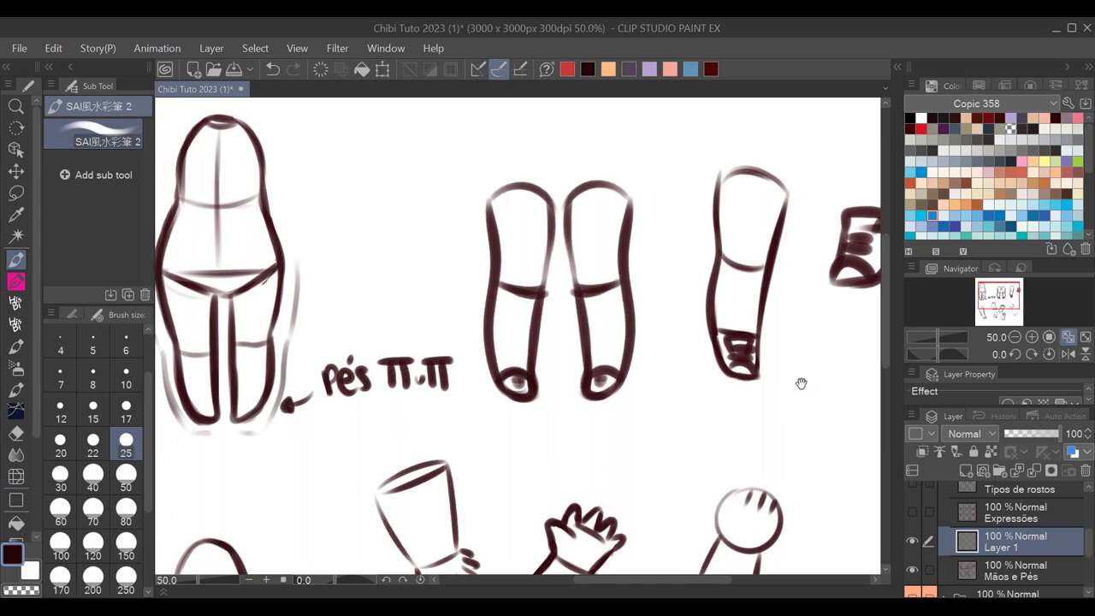
left_click_drag(802, 384, 693, 287)
left_click_drag(670, 234, 711, 228)
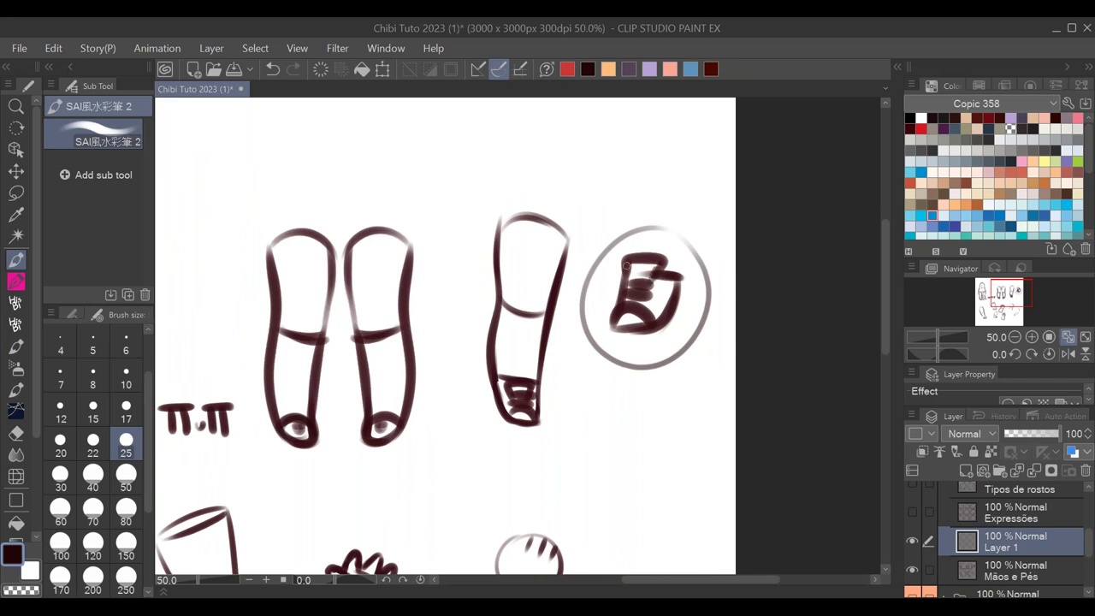
left_click_drag(622, 308, 616, 327)
mouse_move(604, 445)
left_mouse_down()
mouse_move(605, 340)
mouse_move(729, 352)
left_mouse_up()
- Sketch the inner and outer contours of a pair of lower legs between the full figure and the front-view legs
mouse_move(432, 367)
left_mouse_down()
mouse_move(675, 413)
mouse_move(508, 443)
mouse_move(619, 503)
left_mouse_up()
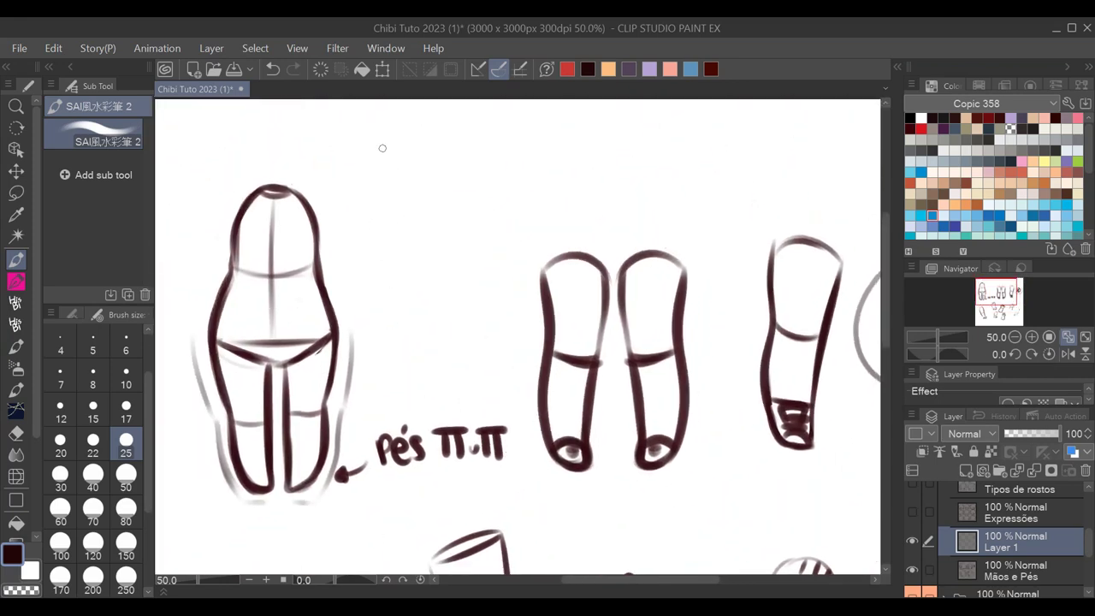
mouse_move(376, 126)
left_mouse_down()
mouse_move(402, 237)
mouse_move(400, 299)
left_mouse_up()
mouse_move(515, 136)
left_mouse_down()
mouse_move(491, 238)
mouse_move(495, 300)
left_mouse_up()
mouse_move(437, 140)
left_mouse_down()
mouse_move(436, 301)
mouse_move(462, 274)
mouse_move(463, 299)
left_mouse_up()
mouse_move(454, 137)
left_mouse_down()
mouse_move(465, 301)
mouse_move(434, 293)
left_mouse_up()
left_click_drag(379, 133, 409, 309)
left_click_drag(397, 246, 416, 308)
left_click_drag(513, 138, 495, 248)
left_click_drag(501, 206, 489, 310)
- Close the new legs with rounded feet and add a line across each foot
mouse_move(464, 250)
left_mouse_down()
mouse_move(465, 308)
mouse_move(463, 293)
mouse_move(490, 302)
mouse_move(493, 291)
left_mouse_up()
left_click_drag(437, 262, 444, 313)
mouse_move(410, 281)
left_mouse_down()
mouse_move(416, 315)
mouse_move(444, 311)
mouse_move(442, 293)
mouse_move(443, 311)
mouse_move(414, 296)
mouse_move(442, 300)
mouse_move(435, 275)
mouse_move(444, 312)
left_mouse_up()
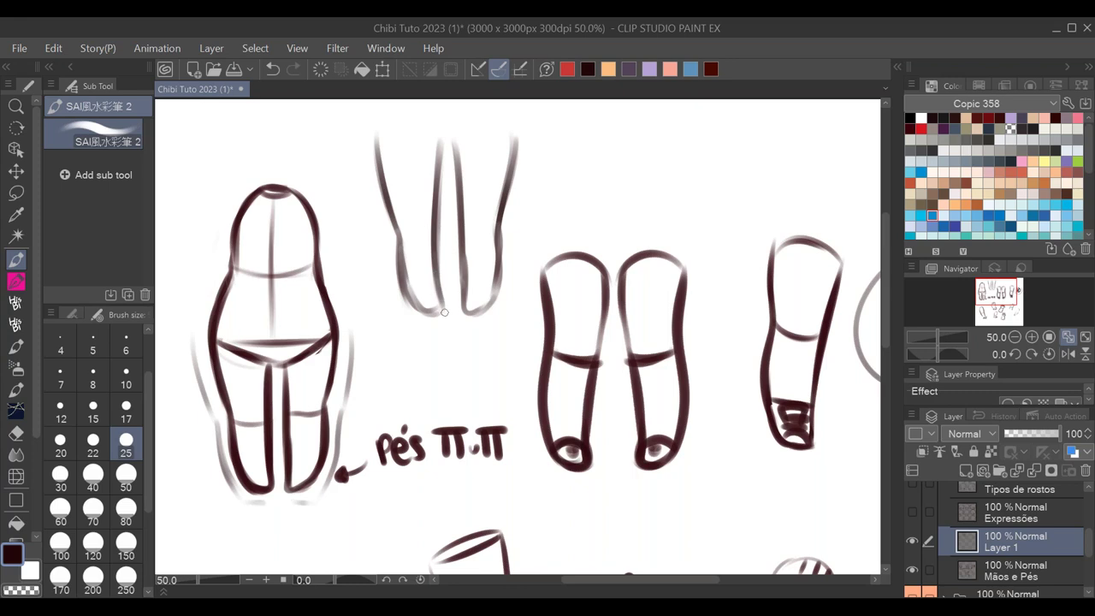
mouse_move(463, 262)
left_mouse_down()
mouse_move(468, 310)
mouse_move(489, 305)
mouse_move(501, 253)
left_mouse_up()
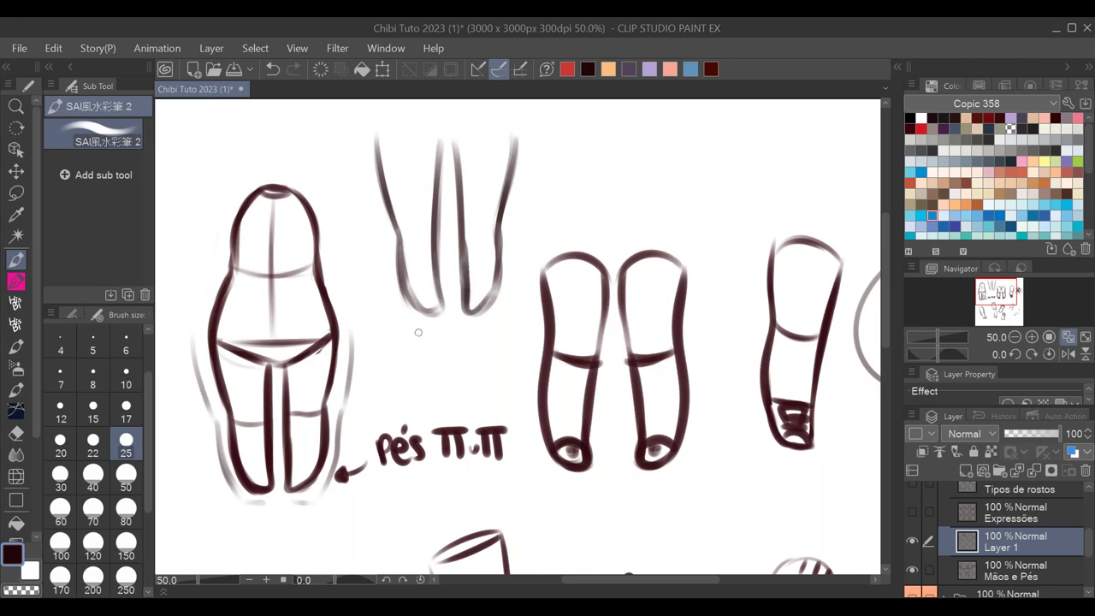
left_click_drag(409, 278, 445, 315)
mouse_move(443, 137)
left_mouse_down()
mouse_move(438, 253)
mouse_move(455, 142)
mouse_move(460, 246)
mouse_move(478, 288)
mouse_move(468, 294)
mouse_move(491, 290)
mouse_move(498, 272)
mouse_move(469, 305)
mouse_move(474, 261)
mouse_move(467, 292)
mouse_move(494, 284)
left_mouse_up()
left_click_drag(417, 290, 440, 293)
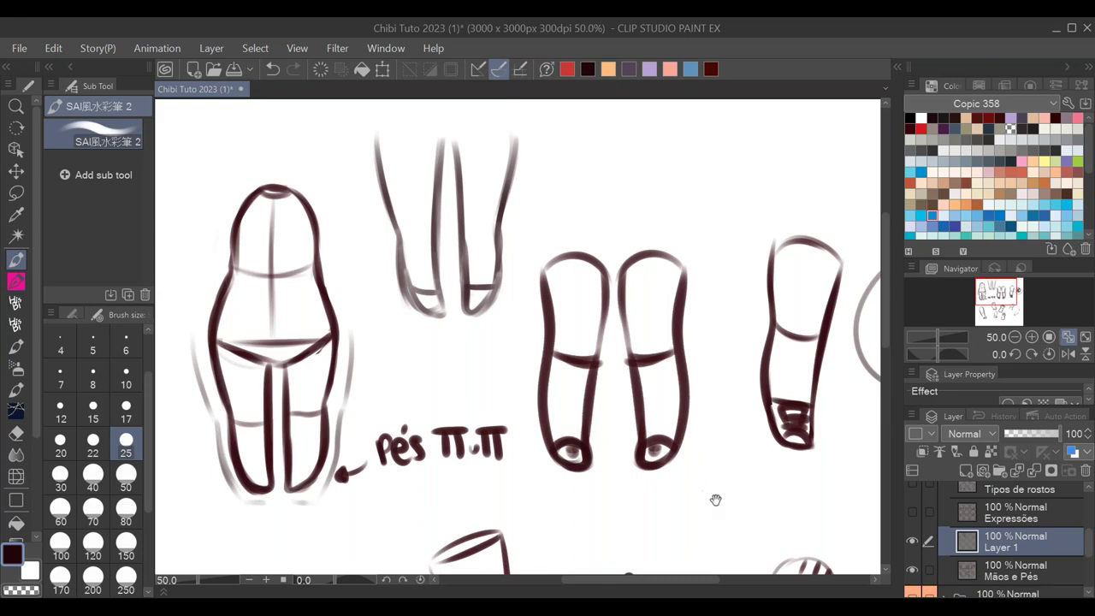
- Circle the crying emoticon in the "pés" note and touch up the full figure's foot
scroll(701, 342, "down", 5)
left_click_drag(459, 365, 417, 281)
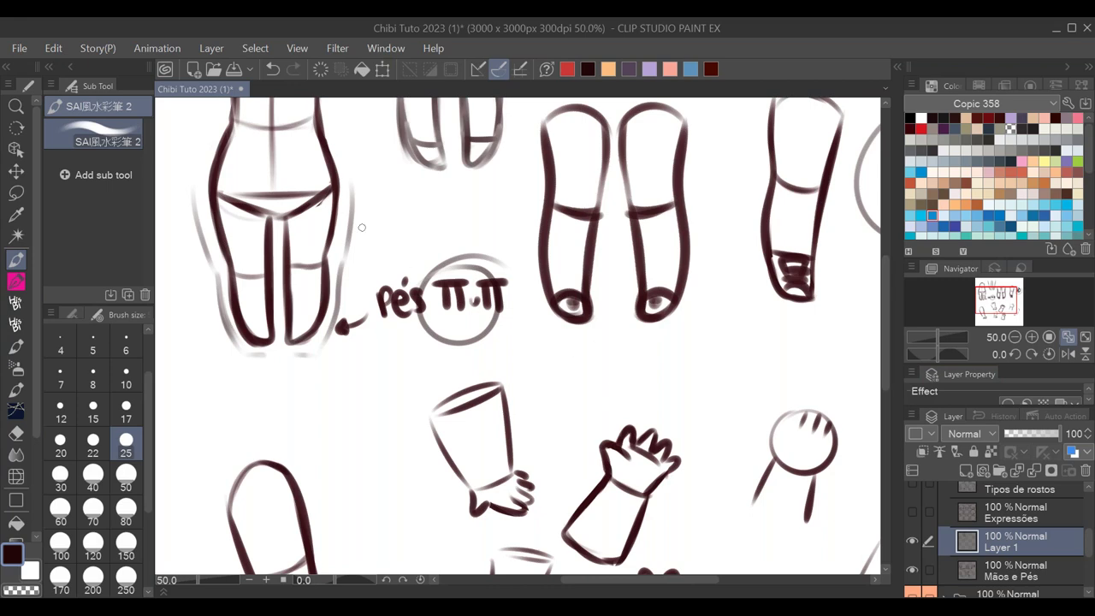
left_click_drag(496, 332, 507, 397)
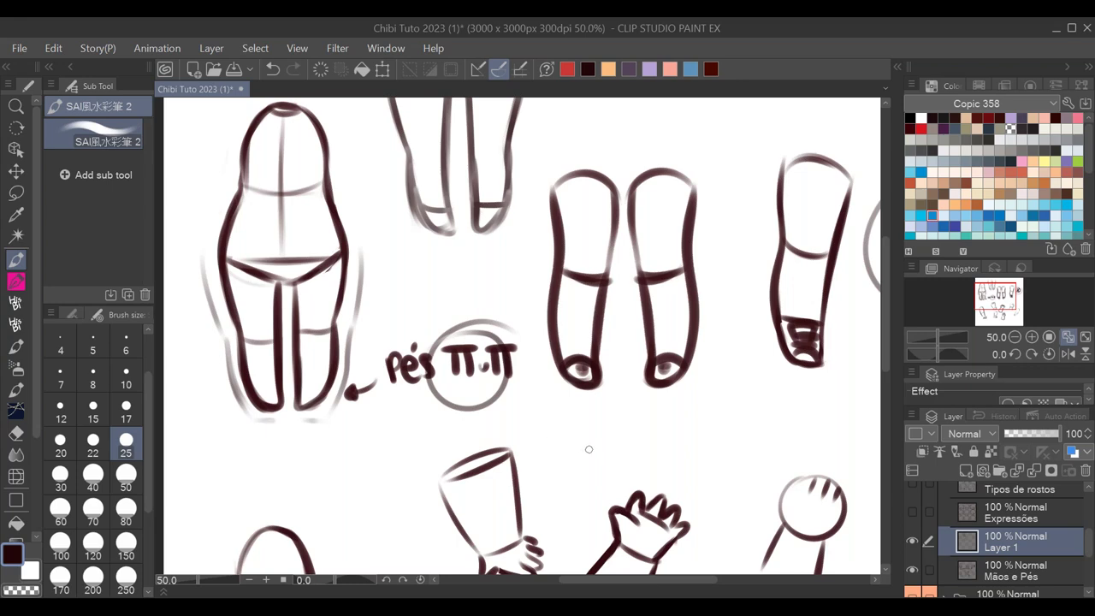
left_click_drag(334, 383, 299, 404)
scroll(636, 464, "down", 5)
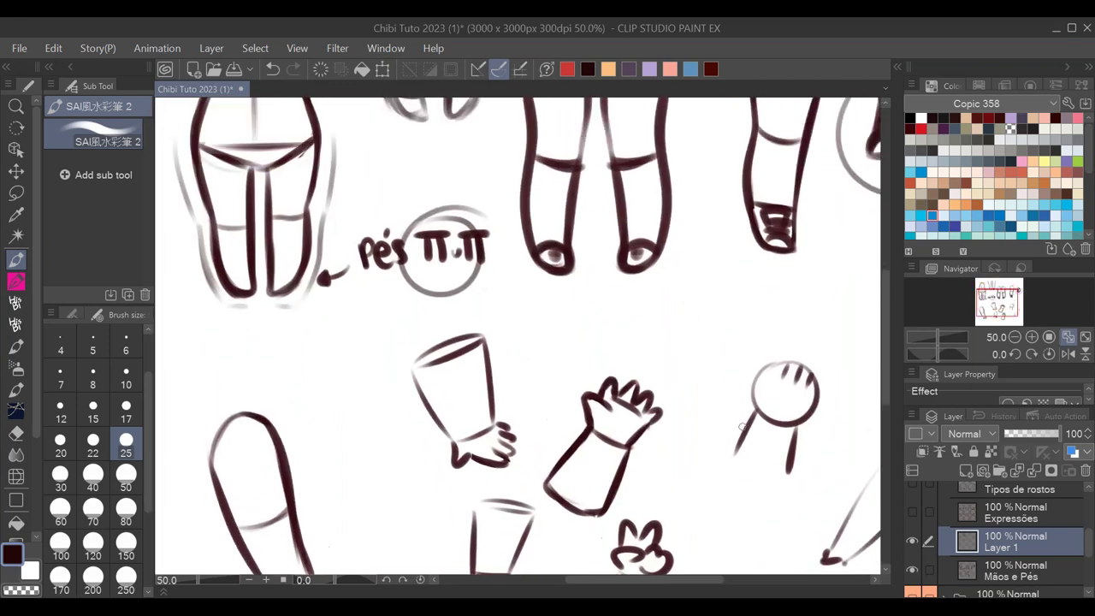
- Try to circle the shoe on the side-view leg
scroll(611, 440, "up", 5)
scroll(611, 440, "right", 6)
mouse_move(609, 308)
left_mouse_down()
mouse_move(513, 385)
mouse_move(514, 310)
mouse_move(622, 385)
left_mouse_up()
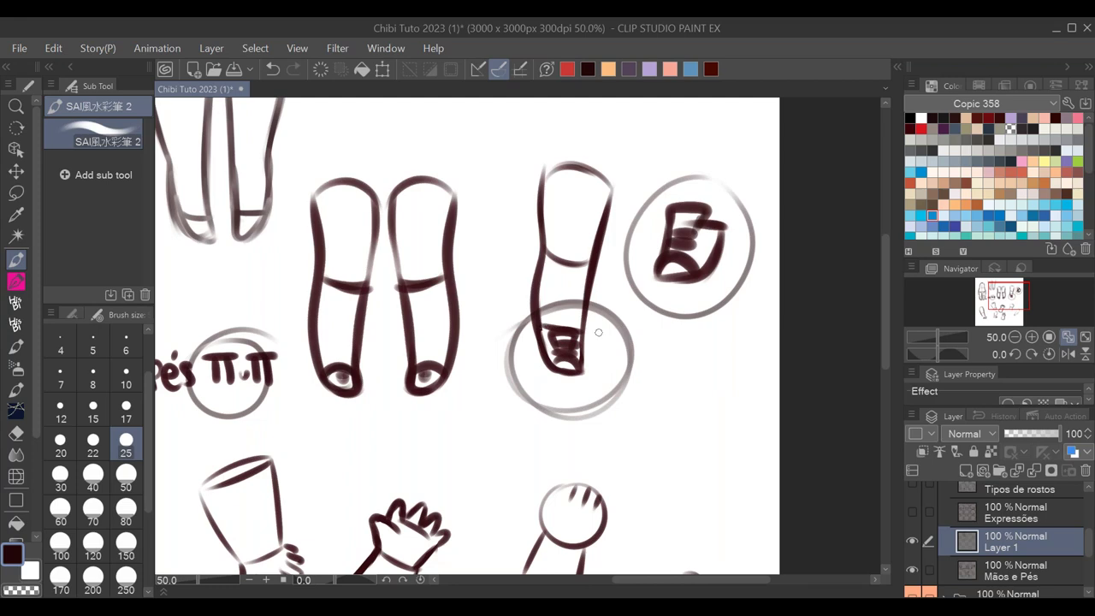
key("ctrl+z")
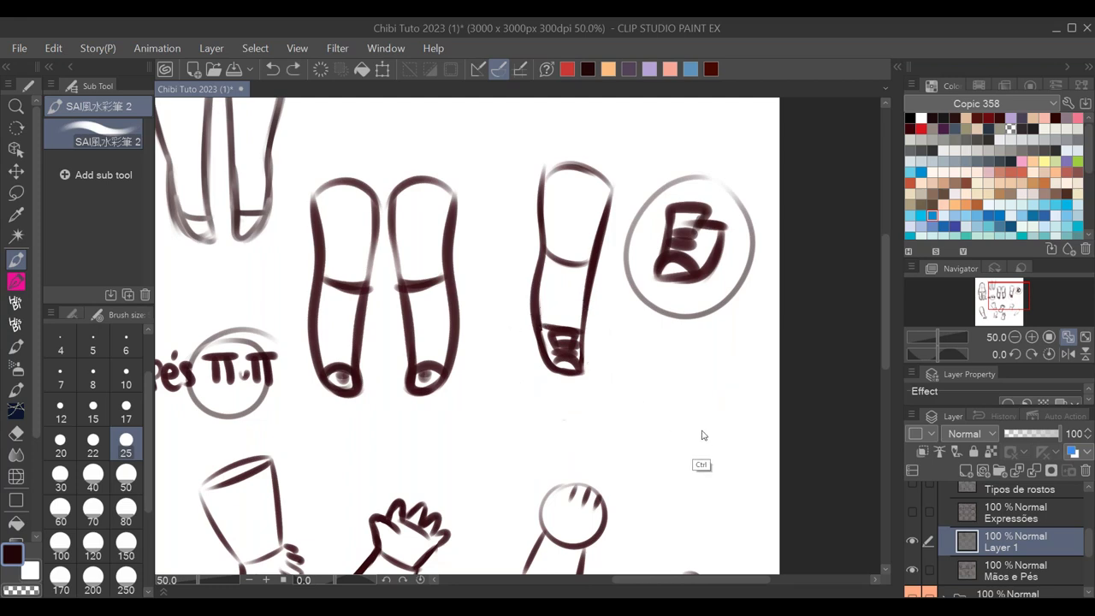
- Go over the contours, elbow line and wrist line of the full arm sketch
scroll(514, 450, "left", 5)
scroll(562, 440, "down", 7)
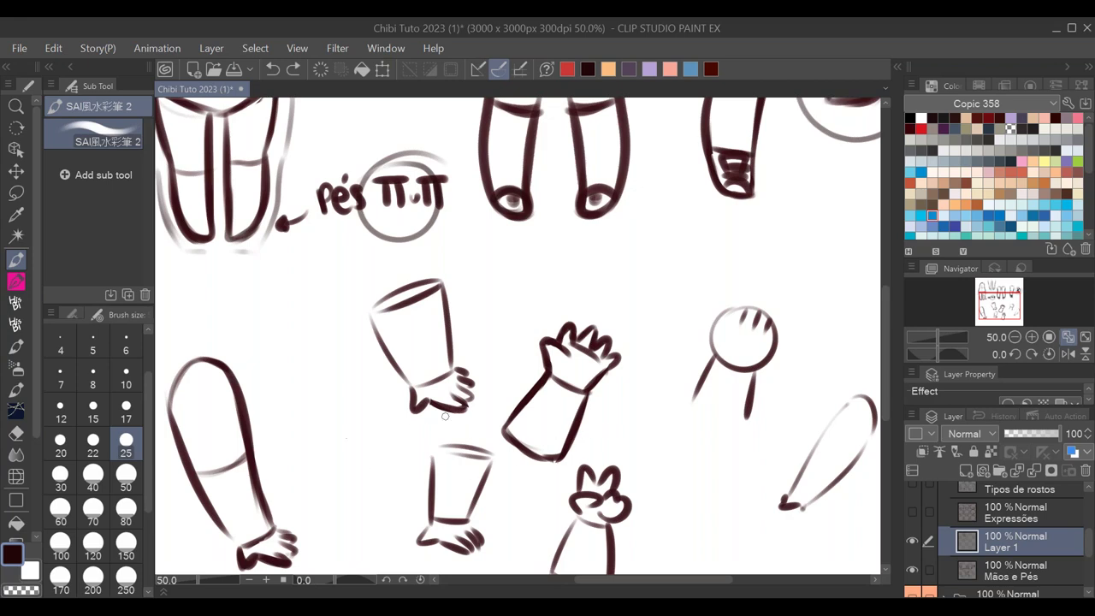
left_click_drag(384, 450, 477, 472)
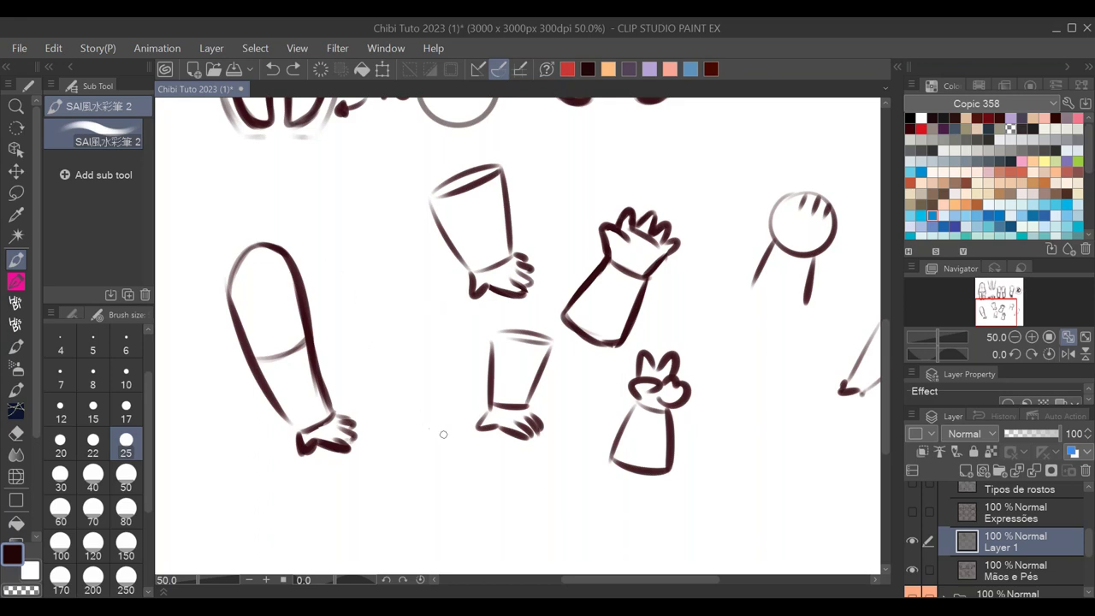
left_click_drag(445, 269, 417, 198)
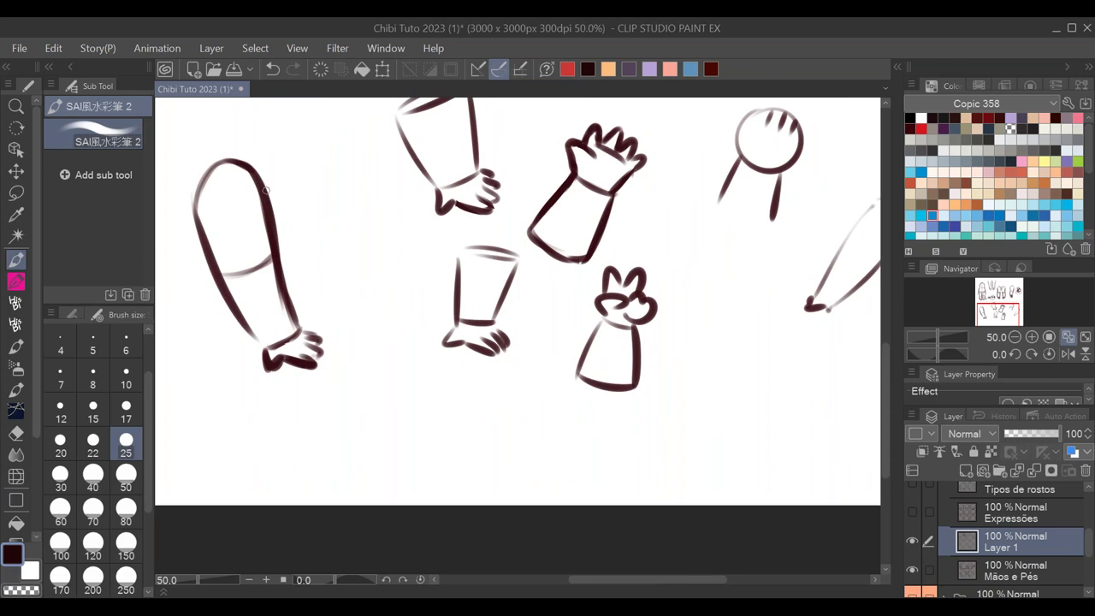
mouse_move(213, 179)
left_mouse_down()
mouse_move(199, 229)
mouse_move(262, 349)
left_mouse_up()
left_click_drag(265, 186, 299, 327)
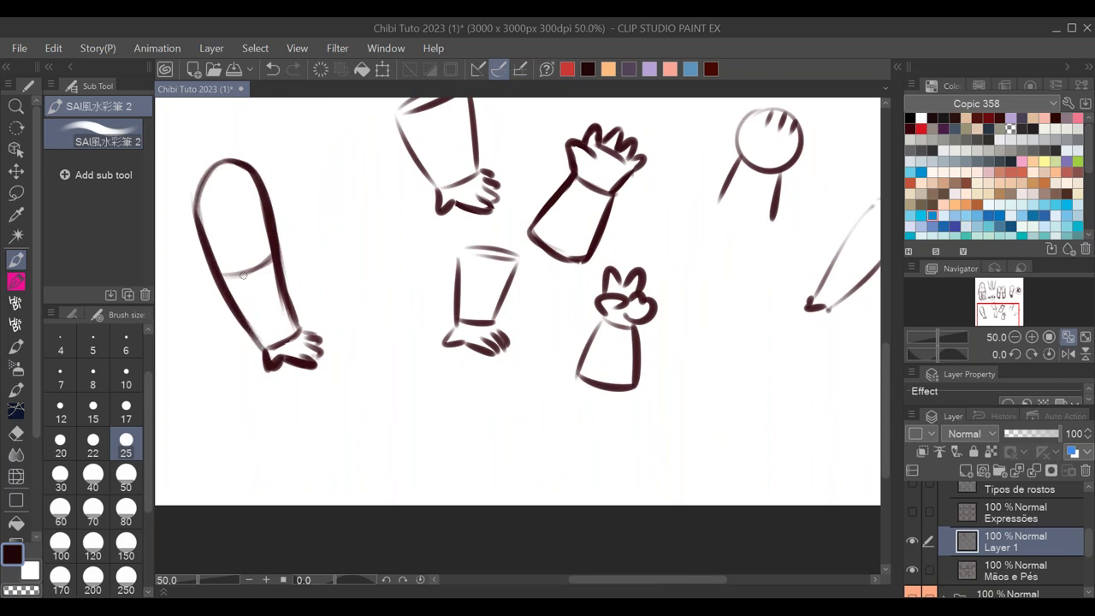
left_click_drag(221, 272, 272, 255)
left_click_drag(266, 352, 302, 327)
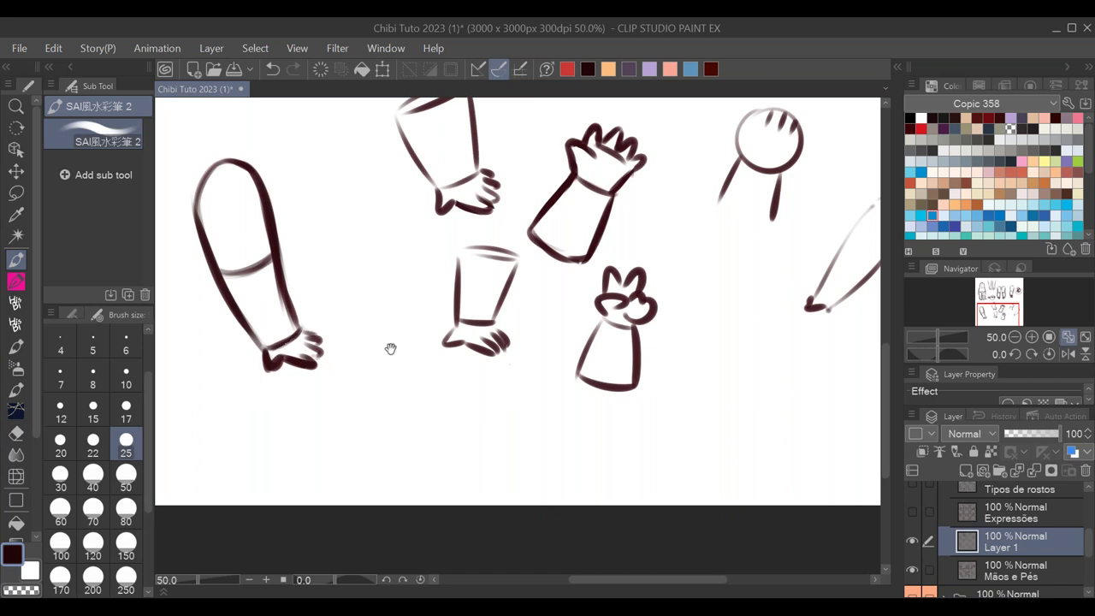
- Thicken the elbow line of the full arm with extra strokes
scroll(379, 331, "up", 3)
left_click_drag(303, 339, 356, 324)
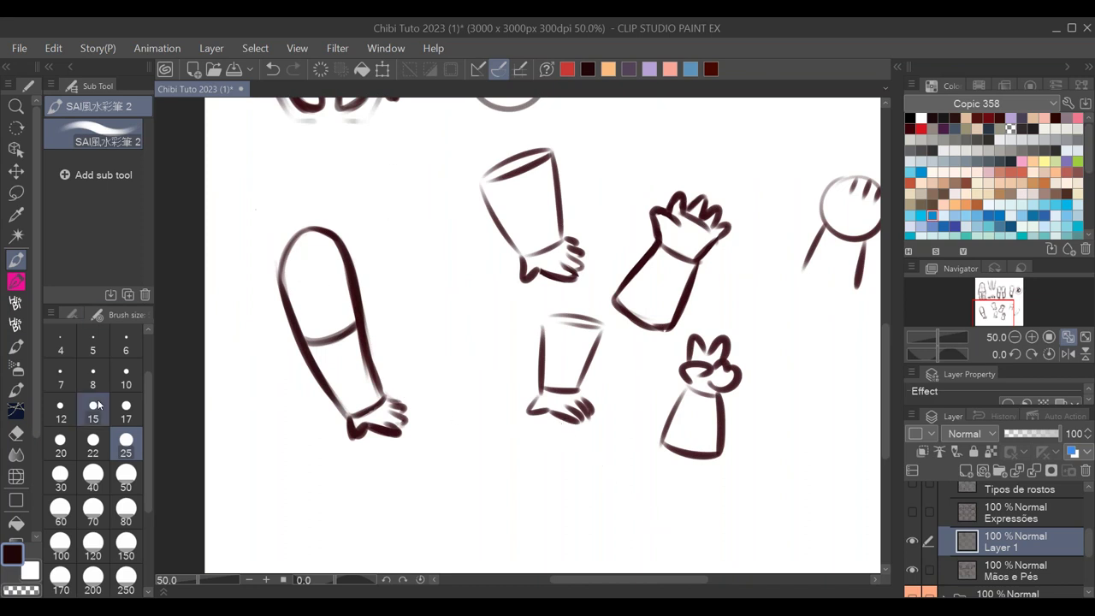
mouse_move(356, 329)
left_mouse_down()
mouse_move(318, 348)
mouse_move(370, 322)
left_mouse_up()
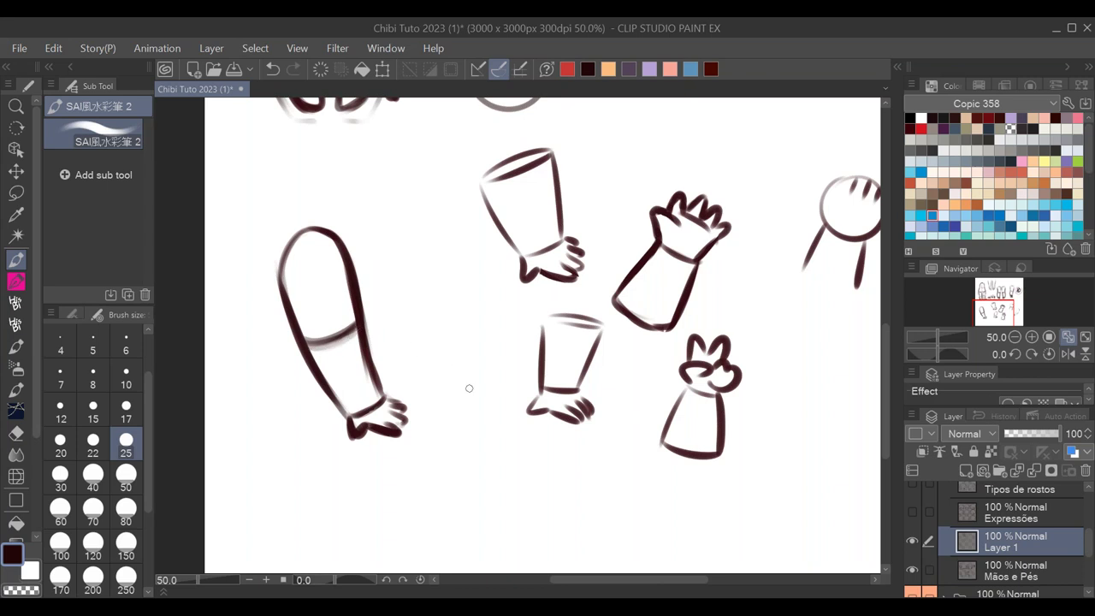
left_click_drag(322, 344, 358, 328)
- Try to mark the upper-arm and forearm lengths with guide lines beside the full arm
scroll(712, 156, "up", 10)
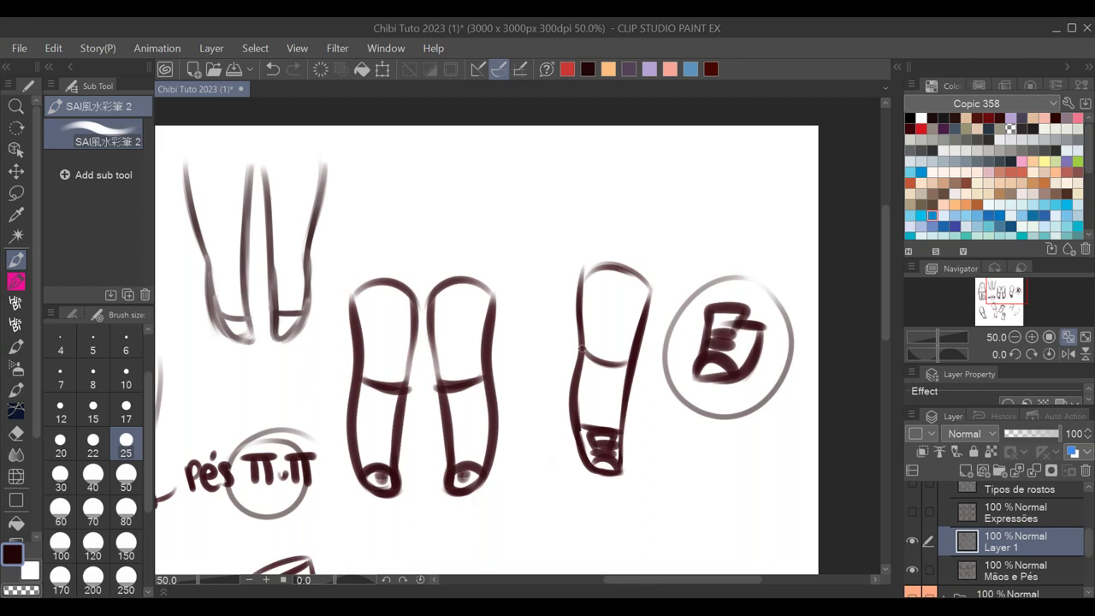
mouse_move(360, 484)
left_mouse_down()
mouse_move(503, 278)
mouse_move(659, 129)
left_mouse_up()
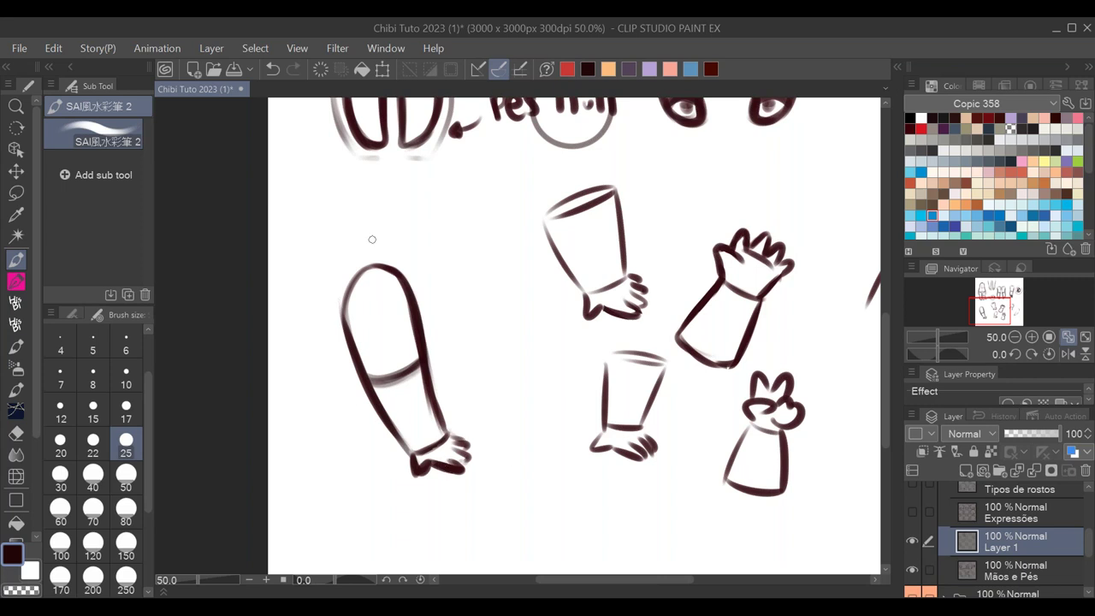
mouse_move(417, 261)
left_mouse_down()
mouse_move(439, 353)
mouse_move(444, 327)
mouse_move(419, 254)
left_mouse_up()
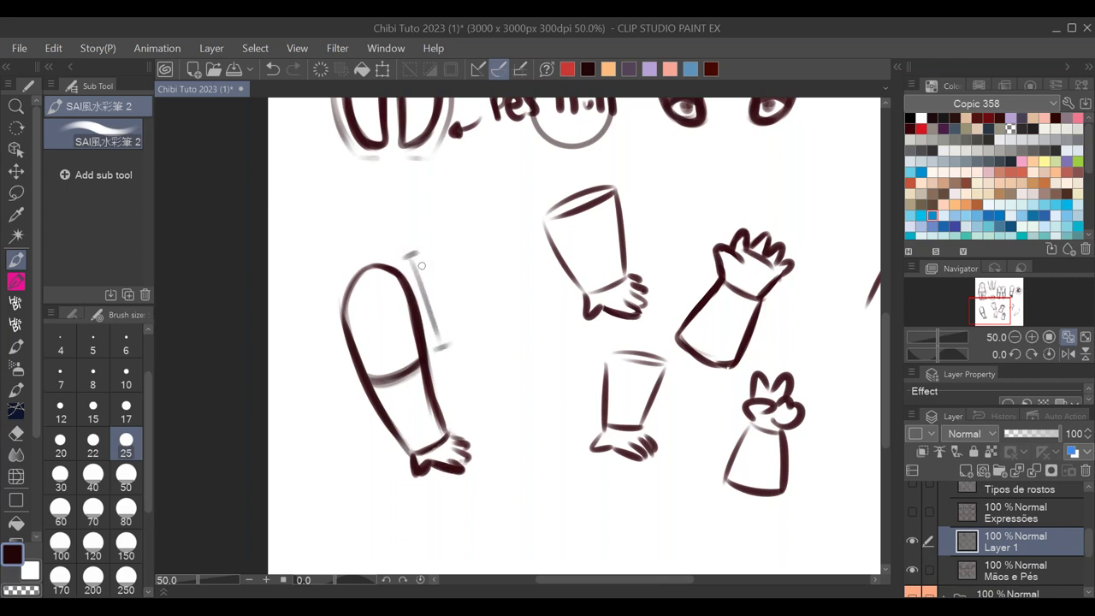
mouse_move(443, 351)
left_mouse_down()
mouse_move(471, 424)
mouse_move(482, 418)
left_mouse_up()
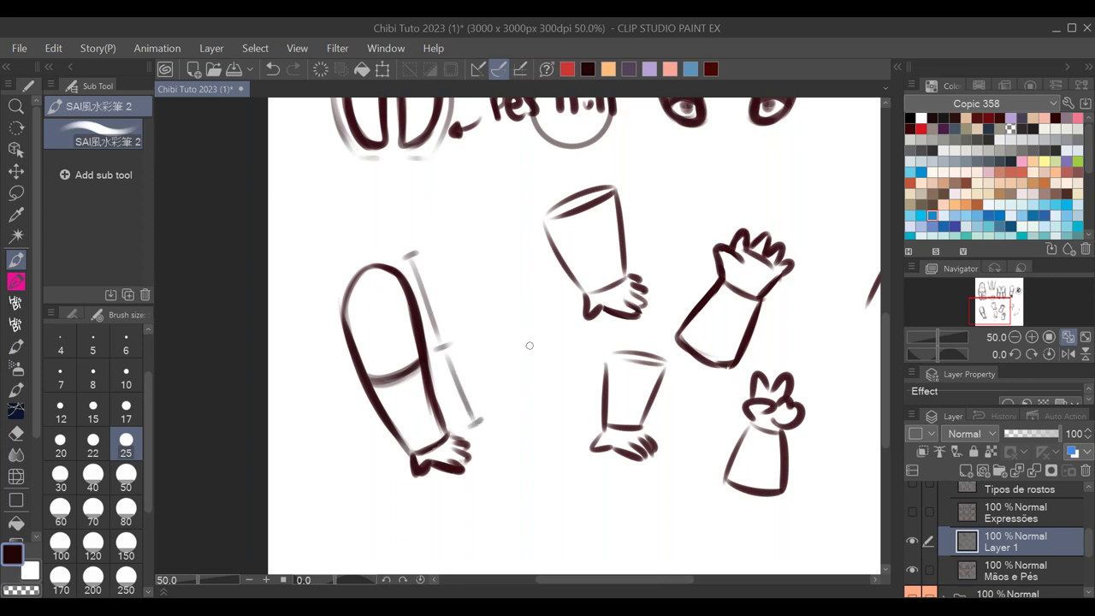
key("ctrl+z")
key("ctrl+z")
key("ctrl+z")
key("ctrl+z")
key("ctrl+z")
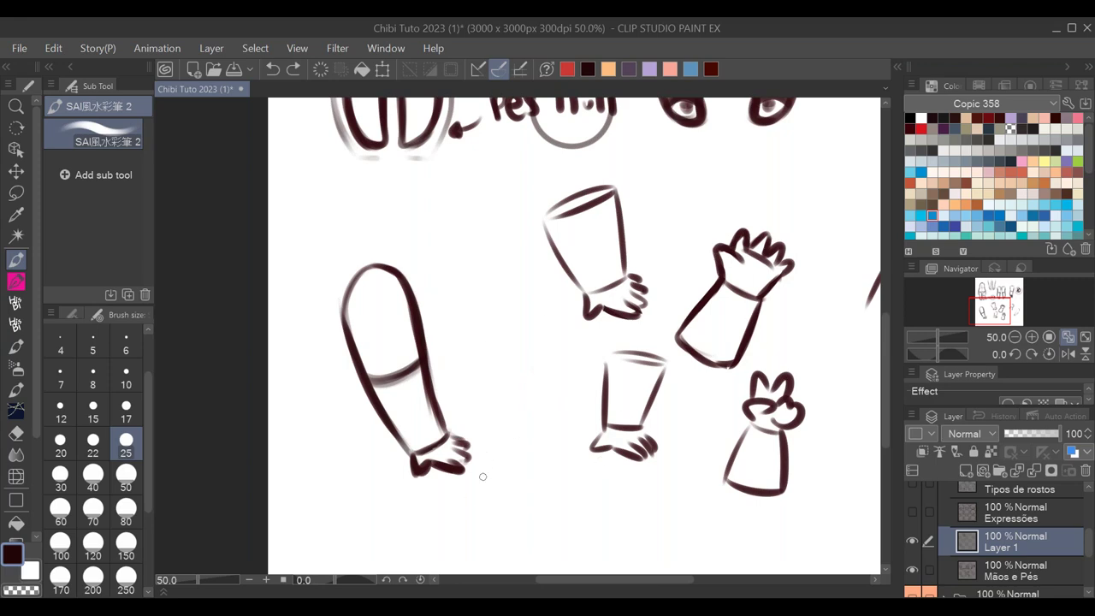
- Circle the hand at the end of the full arm
mouse_move(466, 424)
left_mouse_down()
mouse_move(395, 439)
mouse_move(490, 450)
mouse_move(451, 407)
left_mouse_up()
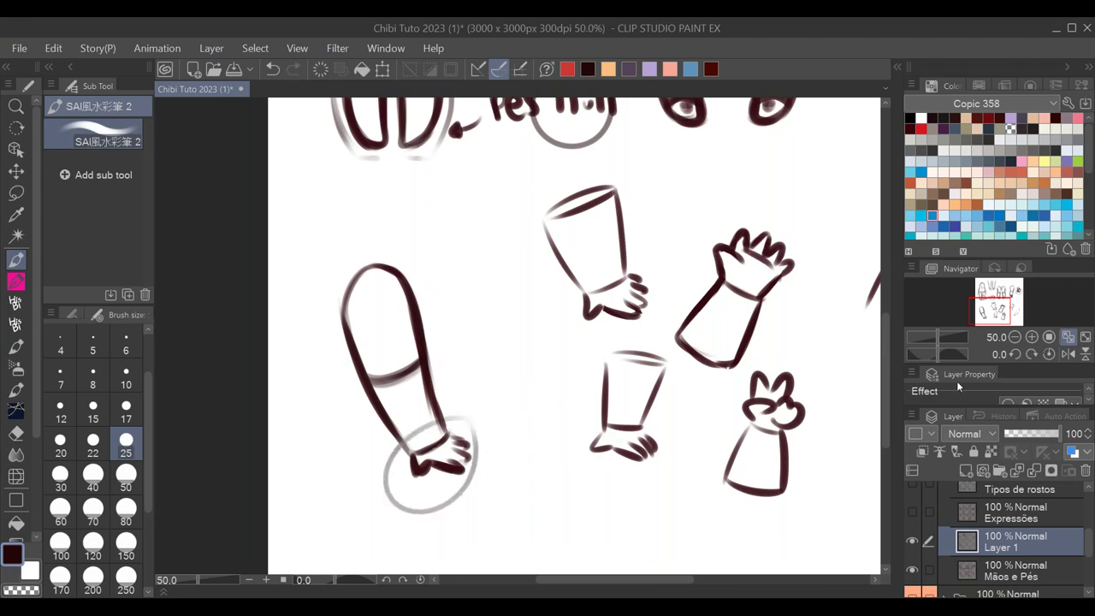
left_click(1032, 336)
mouse_move(586, 527)
left_mouse_down()
mouse_move(523, 434)
mouse_move(536, 339)
left_mouse_up()
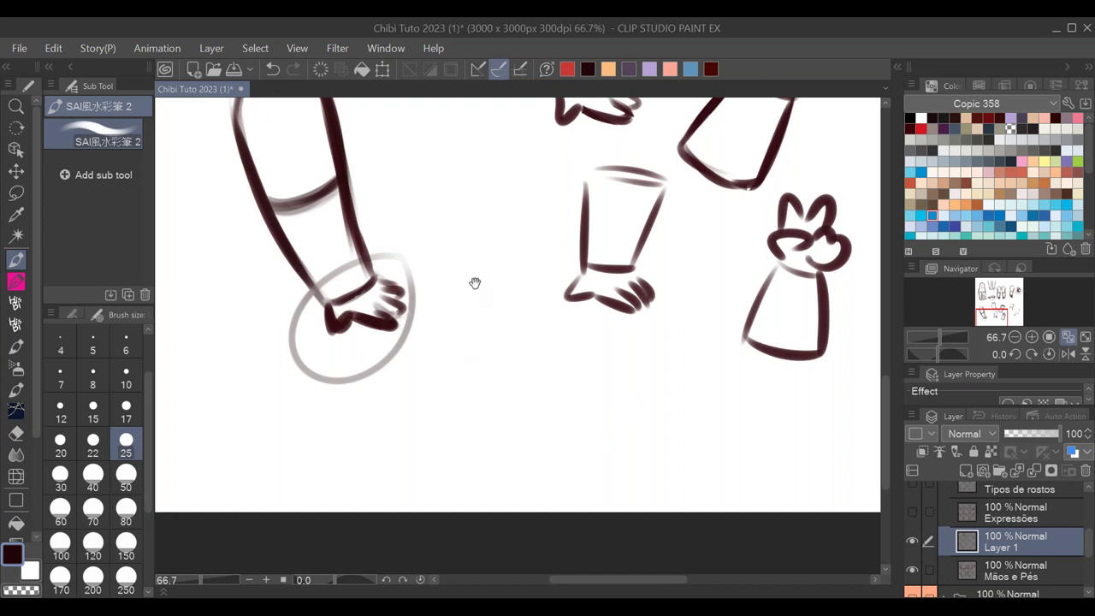
- Draw an arrow from the upper forearm-and-hand sketch toward the circled hand of the full arm
scroll(455, 299, "up", 3)
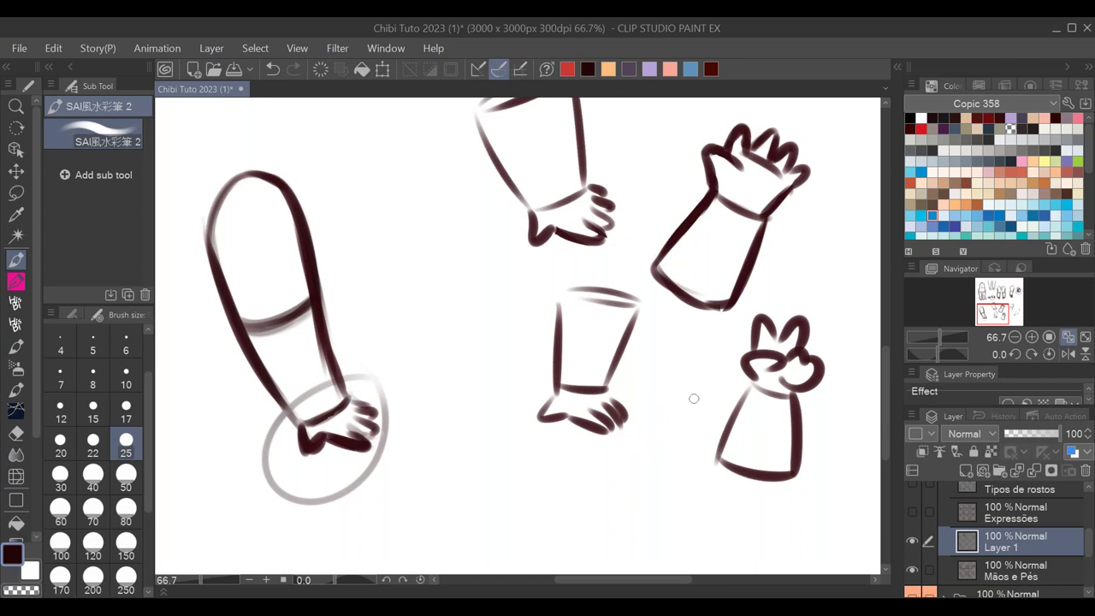
mouse_move(741, 262)
left_mouse_down()
mouse_move(712, 299)
mouse_move(570, 367)
mouse_move(656, 295)
left_mouse_up()
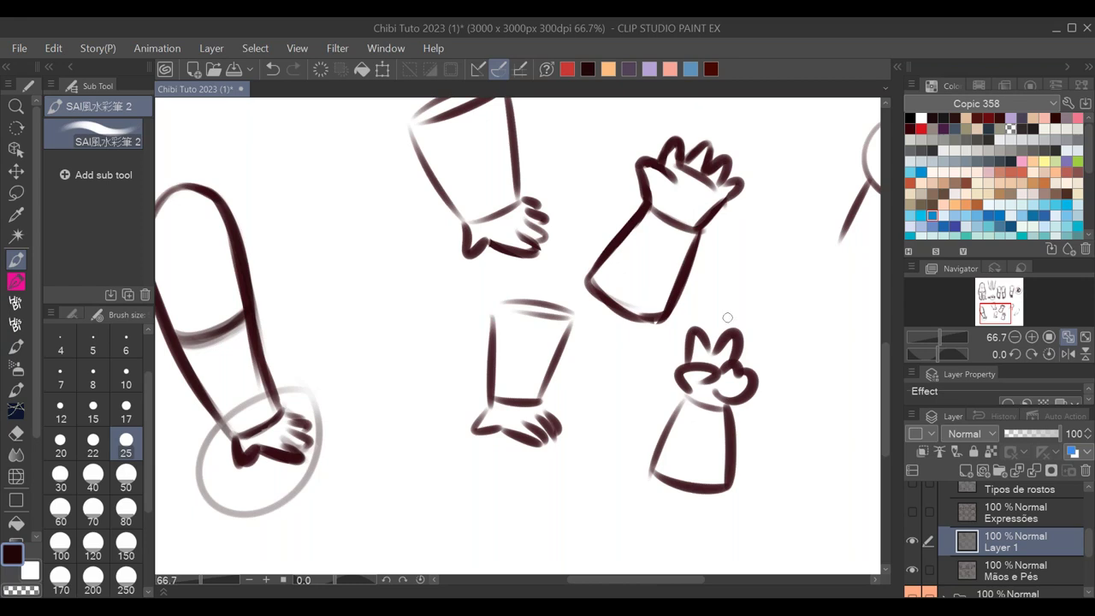
mouse_move(670, 243)
left_mouse_down()
mouse_move(538, 447)
mouse_move(575, 294)
left_mouse_up()
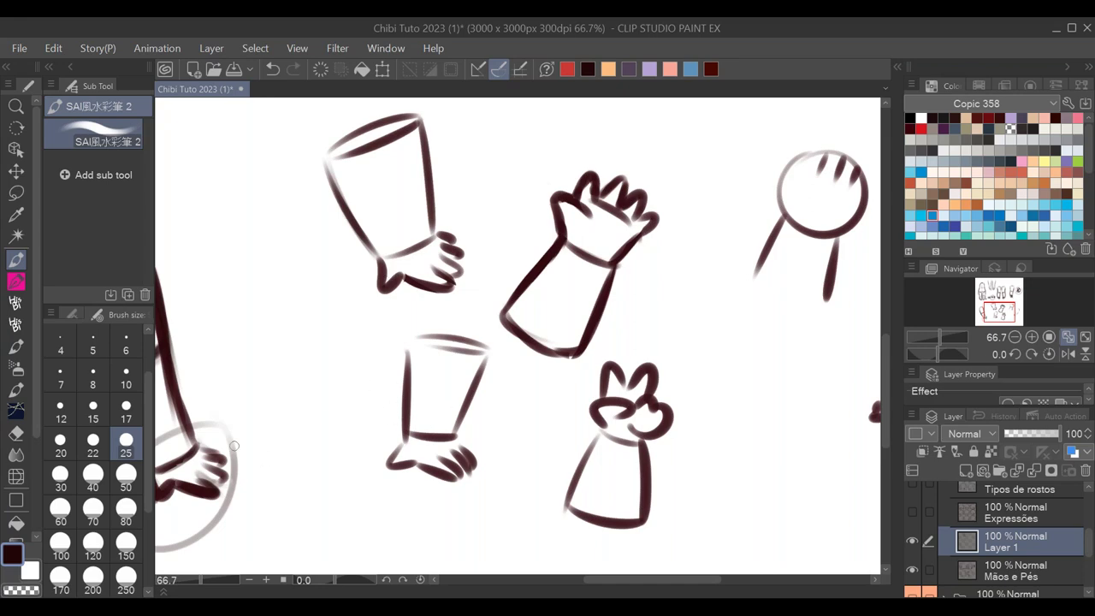
left_click_drag(276, 419, 422, 369)
mouse_move(484, 243)
left_mouse_down()
mouse_move(397, 359)
mouse_move(421, 348)
left_mouse_up()
left_click_drag(734, 331, 589, 434)
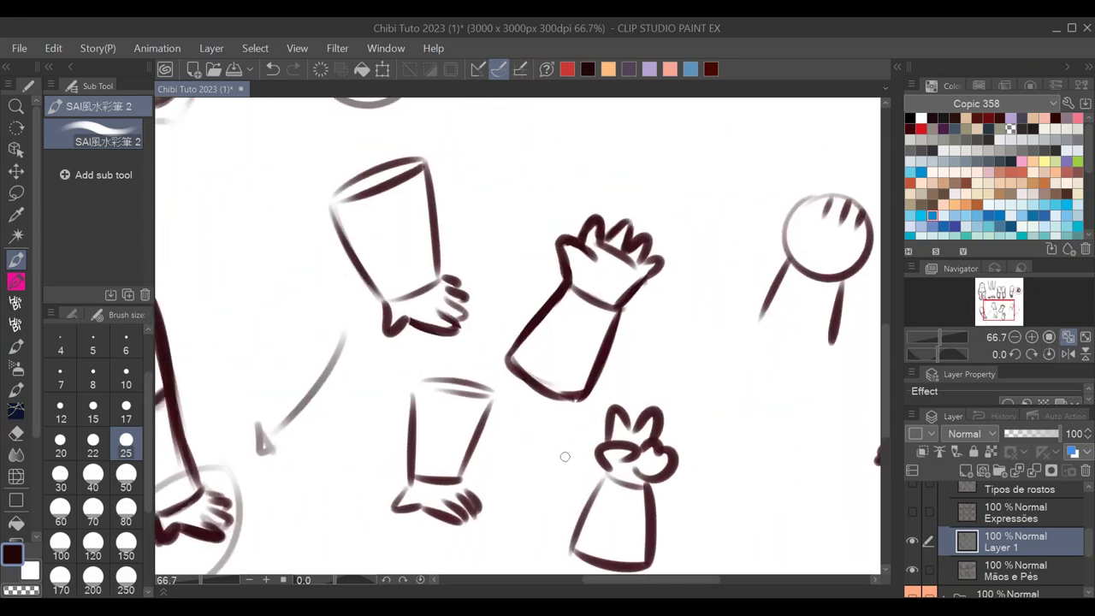
- Circle the open hand with spread fingers in the middle of the arm reference sketches
left_click_drag(704, 369, 655, 374)
mouse_move(507, 339)
left_mouse_down()
mouse_move(498, 225)
mouse_move(486, 256)
left_mouse_up()
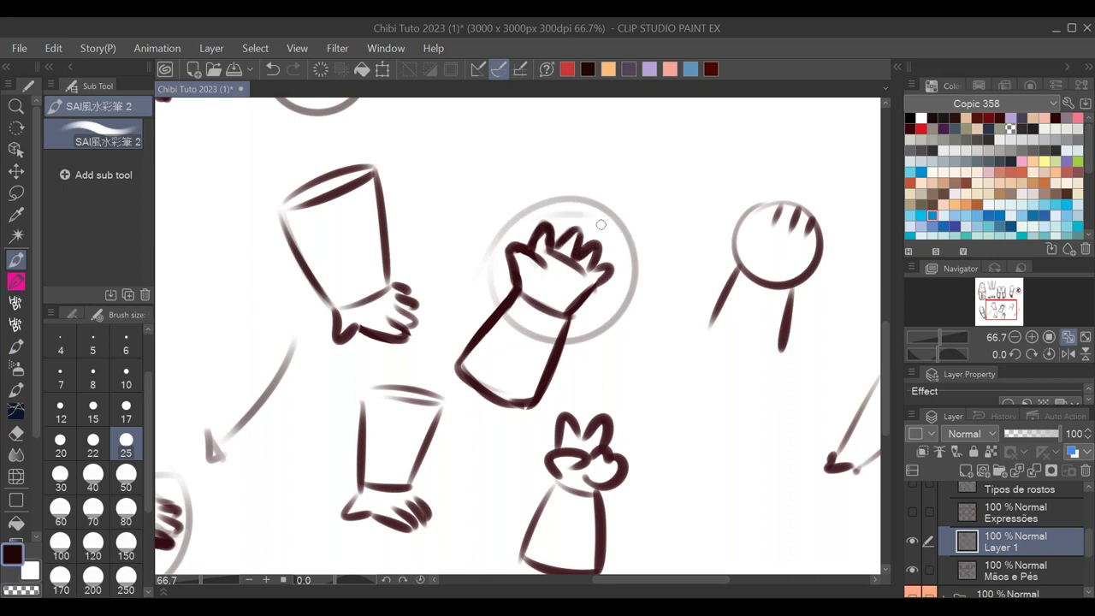
- Try to illustrate the fingertip contour with light peaked strokes around and beside the open hand
mouse_move(614, 255)
left_mouse_down()
mouse_move(582, 208)
mouse_move(527, 224)
left_mouse_up()
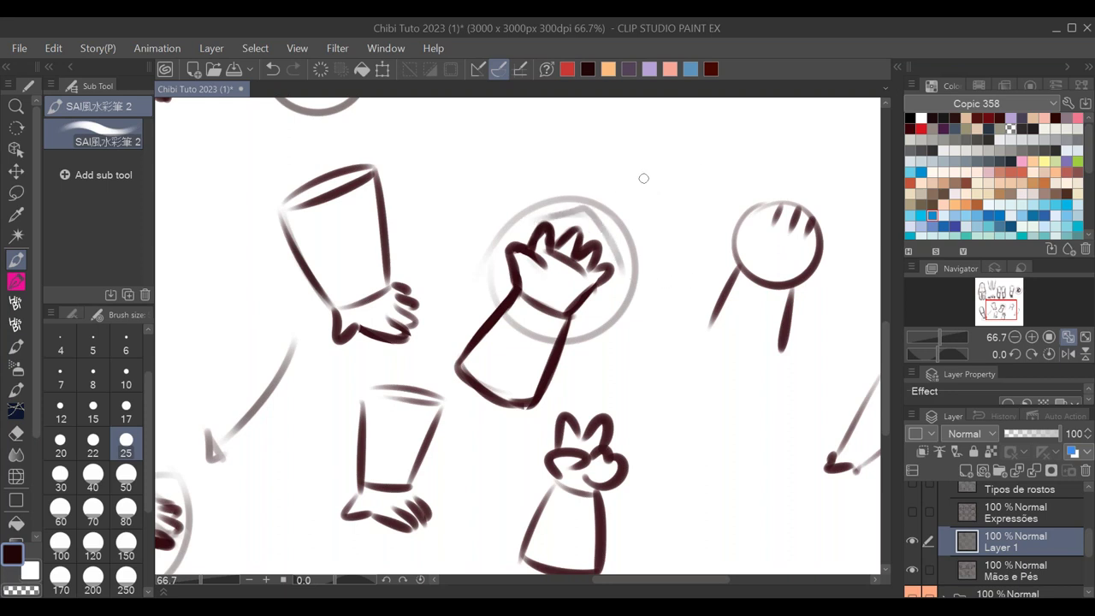
mouse_move(630, 182)
left_mouse_down()
mouse_move(684, 130)
mouse_move(717, 178)
left_mouse_up()
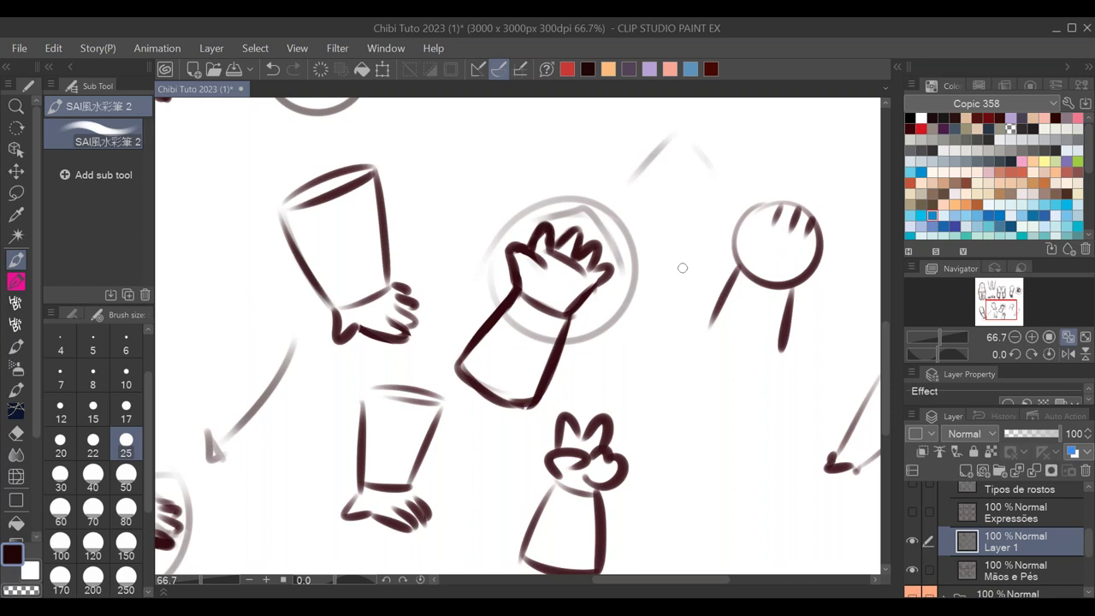
key("ctrl+z")
key("ctrl+z")
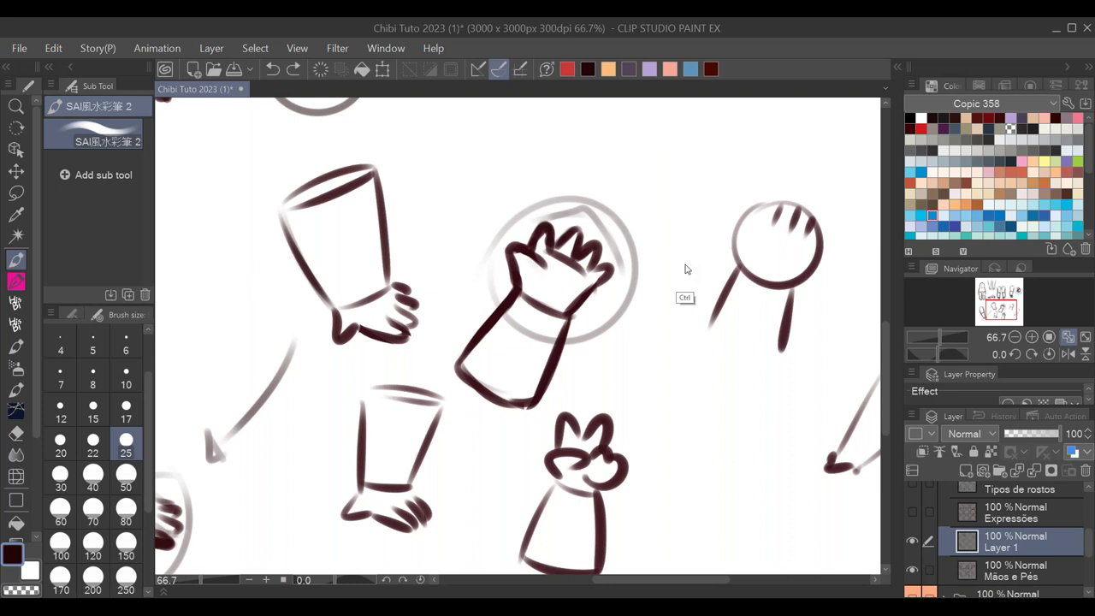
key("ctrl+z")
key("ctrl+z")
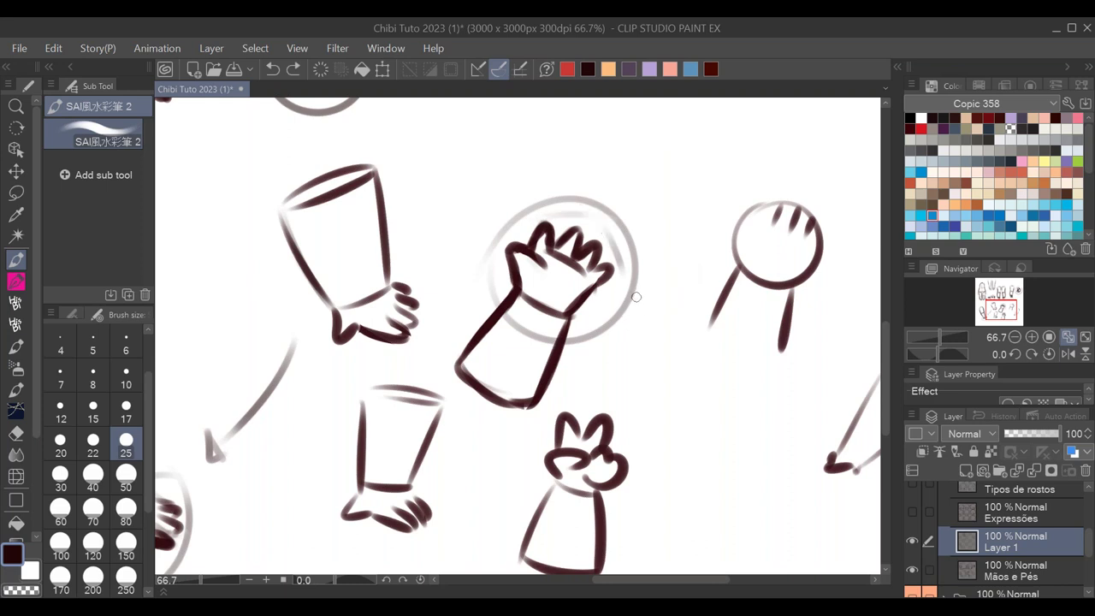
key("ctrl+z")
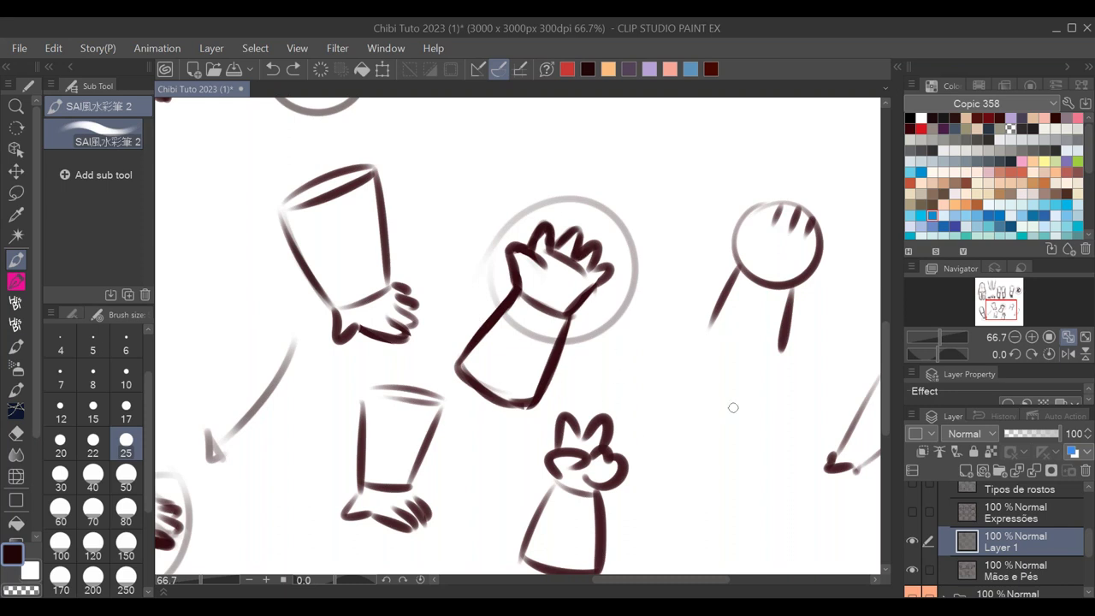
- Circle the peace-sign hand below the open hand, redrawing the circle once
mouse_move(677, 435)
left_mouse_down()
mouse_move(646, 223)
mouse_move(702, 283)
mouse_move(665, 348)
left_mouse_up()
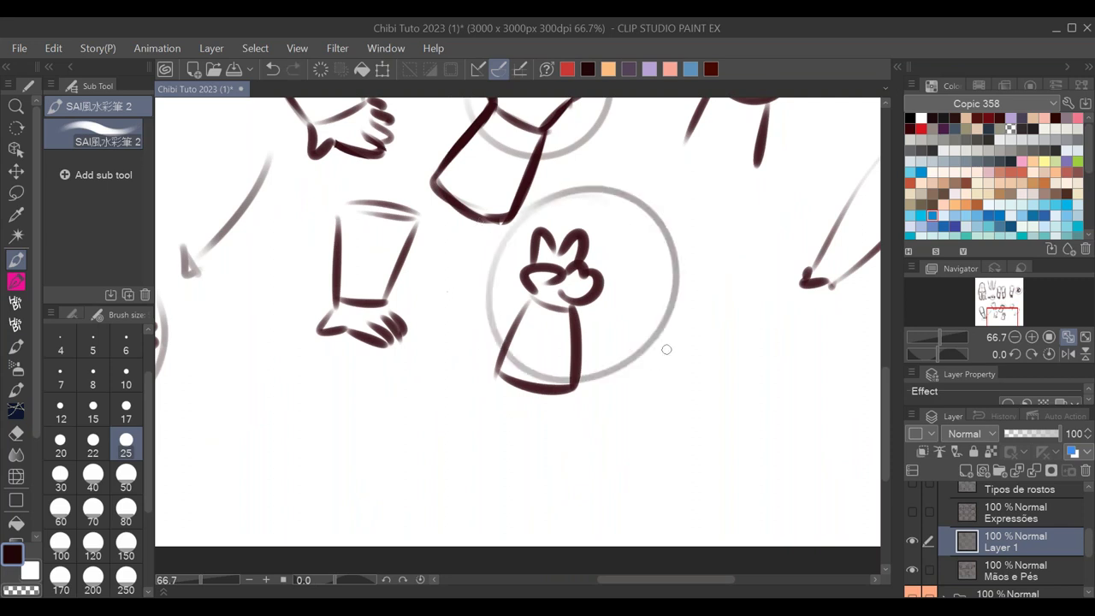
key("ctrl+z")
mouse_move(560, 195)
left_mouse_down()
mouse_move(660, 232)
mouse_move(599, 204)
left_mouse_up()
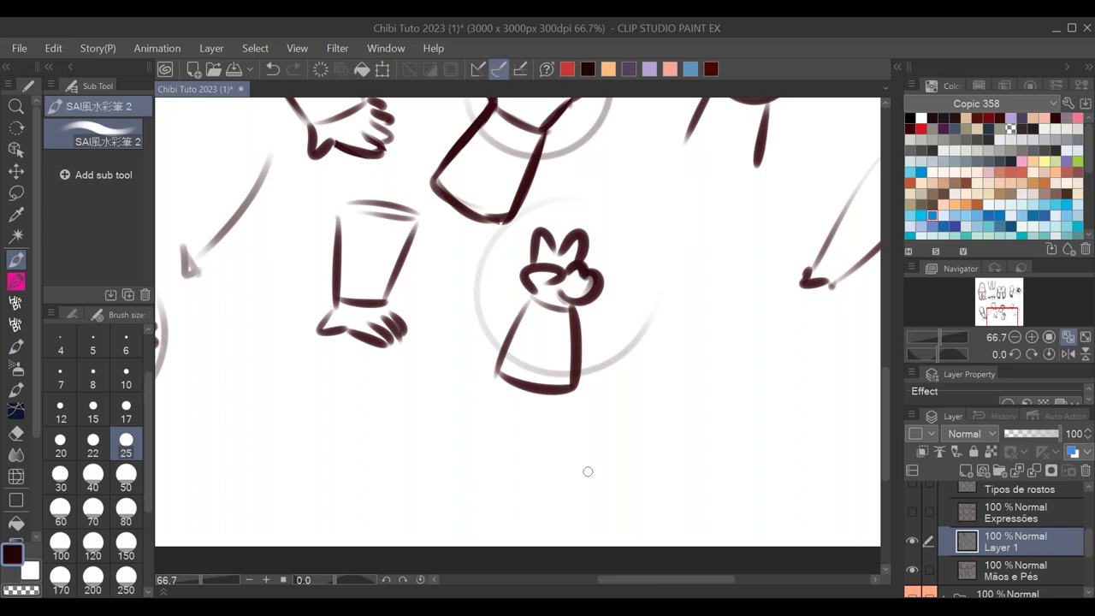
- Circle the round fist sketch and lengthen its two forearm lines
left_click_drag(721, 287, 538, 471)
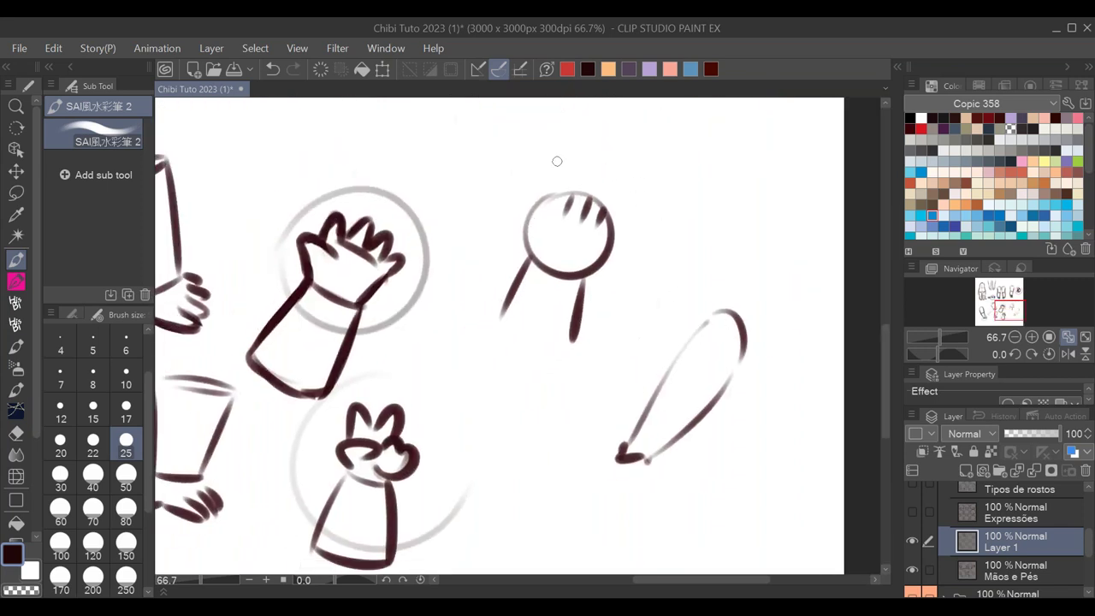
left_click_drag(539, 171, 666, 209)
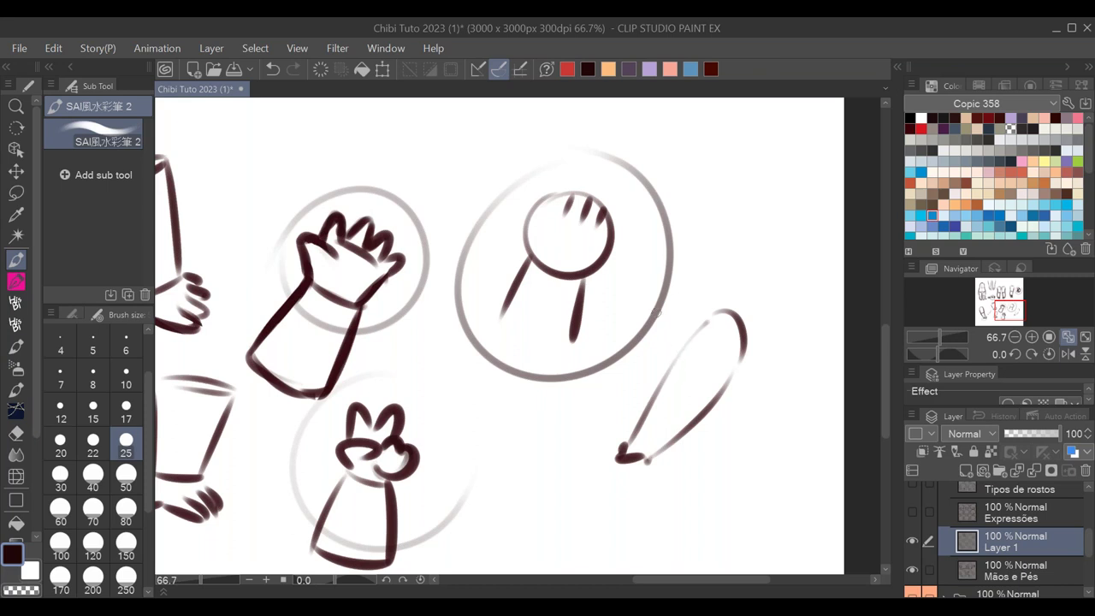
mouse_move(493, 327)
left_mouse_down()
mouse_move(524, 268)
mouse_move(491, 336)
left_mouse_up()
left_click_drag(514, 286, 494, 332)
left_click_drag(586, 272, 567, 360)
left_click_drag(522, 271, 493, 339)
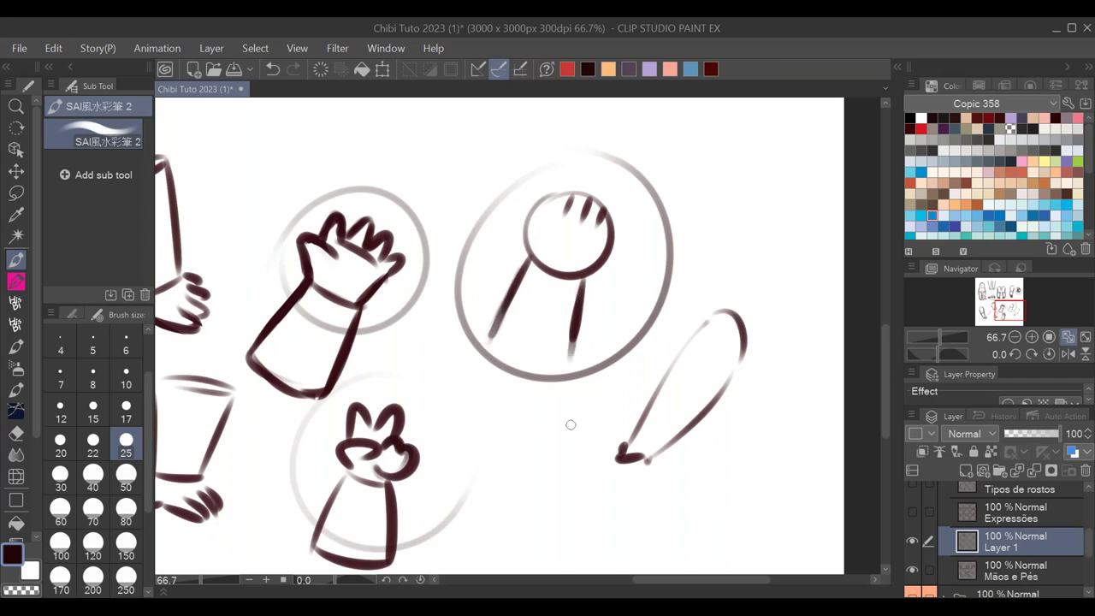
- Draw two curved arcs linking the round fist with the open and peace-sign hands, and extend the fist's right forearm line
mouse_move(496, 161)
left_mouse_down()
mouse_move(428, 159)
mouse_move(398, 178)
left_mouse_up()
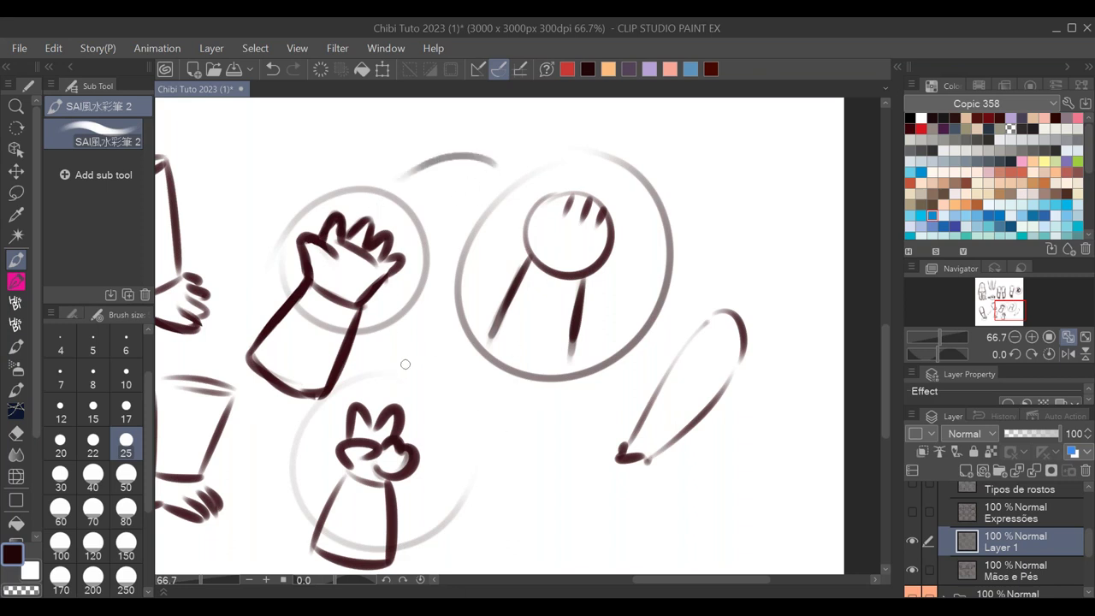
left_click_drag(414, 346, 532, 399)
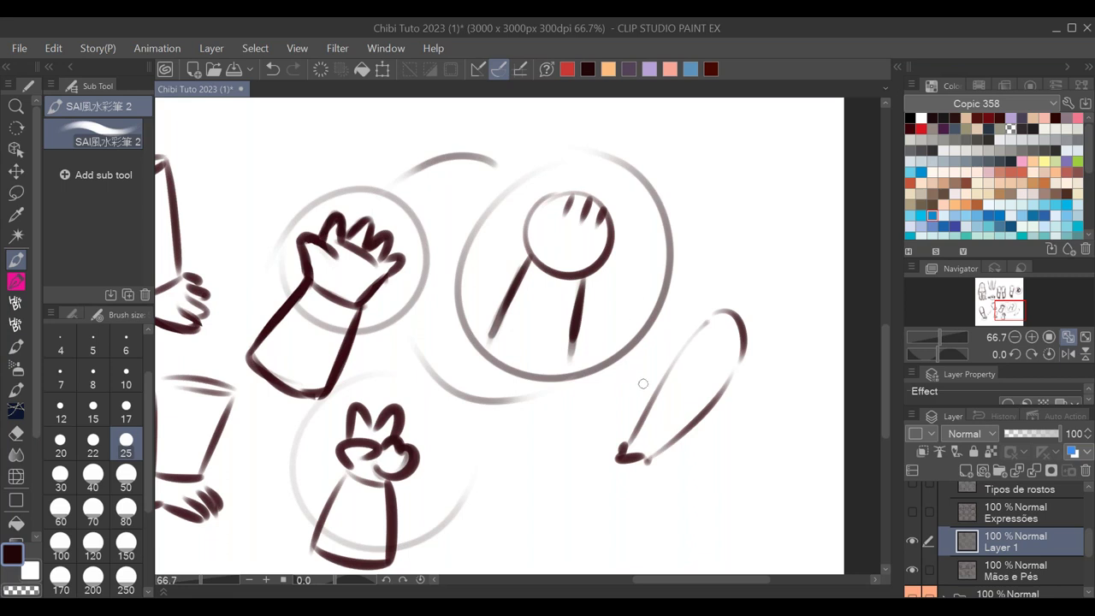
left_click_drag(587, 278, 565, 385)
- Reinforce both sides of the slim tapered arm's outline with extra strokes
mouse_move(653, 431)
left_mouse_down()
mouse_move(741, 356)
mouse_move(702, 381)
left_mouse_up()
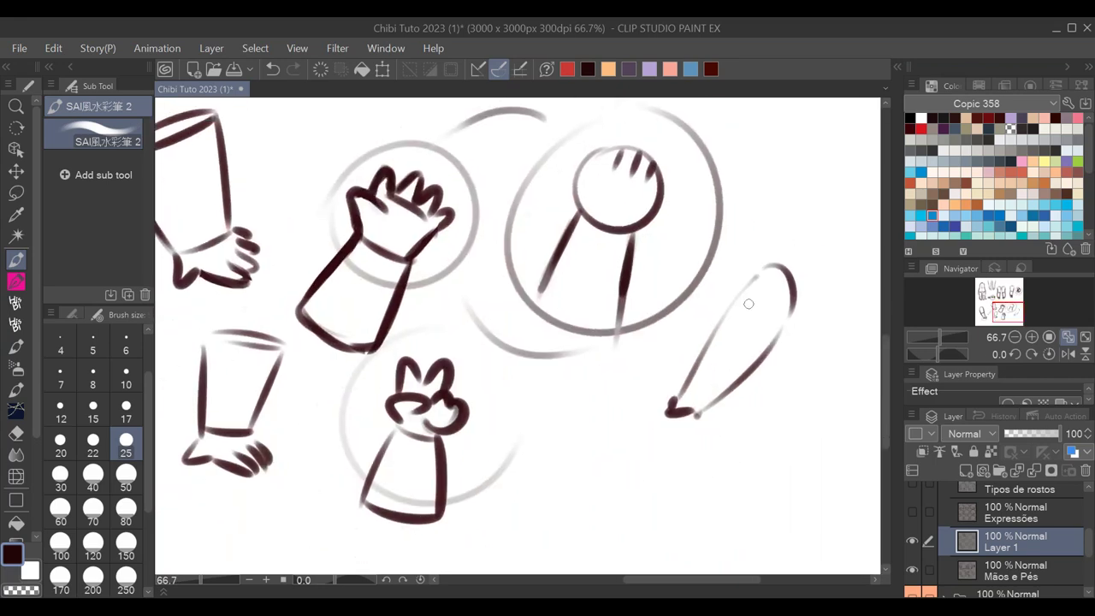
mouse_move(771, 269)
left_mouse_down()
mouse_move(703, 347)
mouse_move(768, 267)
mouse_move(677, 402)
mouse_move(774, 343)
mouse_move(729, 320)
mouse_move(737, 364)
mouse_move(688, 420)
mouse_move(753, 361)
mouse_move(765, 261)
mouse_move(676, 400)
mouse_move(702, 353)
mouse_move(741, 340)
mouse_move(791, 281)
mouse_move(729, 387)
left_mouse_up()
left_click_drag(788, 307, 697, 415)
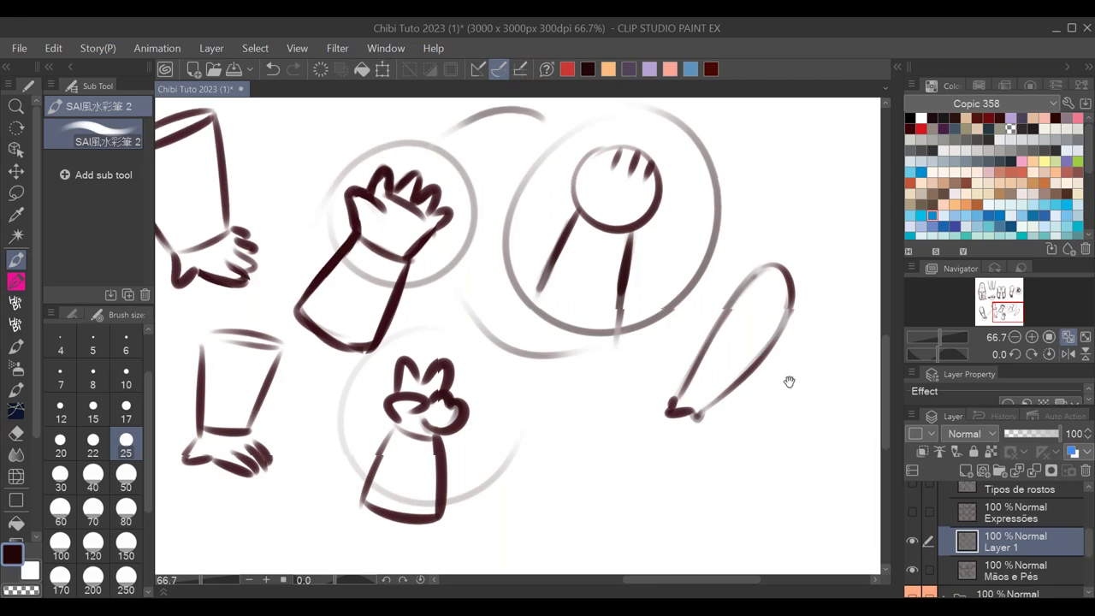
- Try to circle the small hand at the tip of the slim tapered arm
left_click_drag(787, 379, 676, 375)
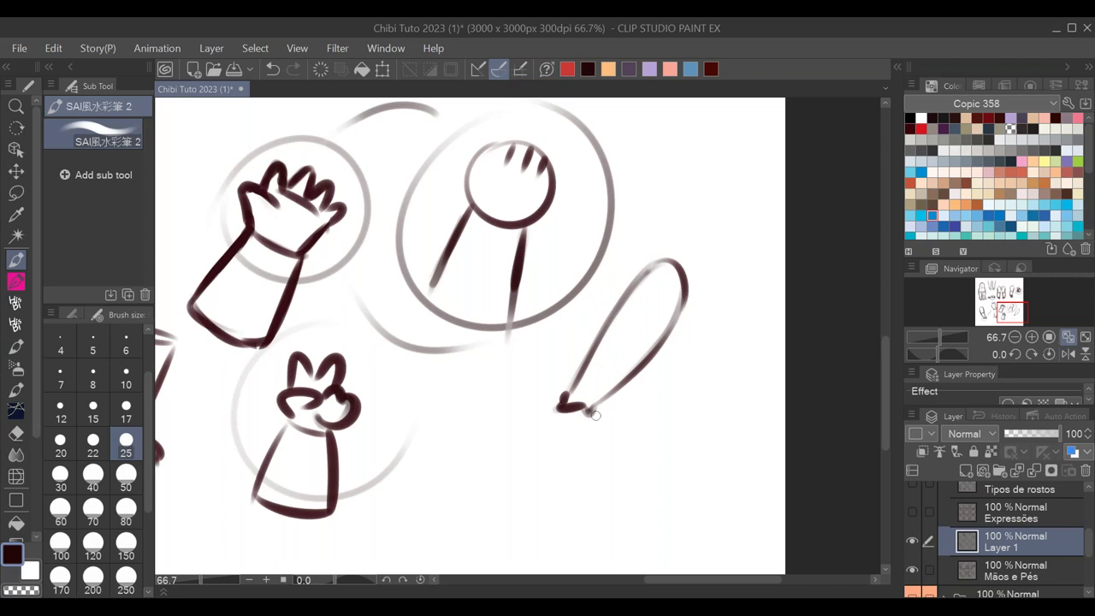
left_click(1032, 338)
left_click_drag(570, 410, 668, 476)
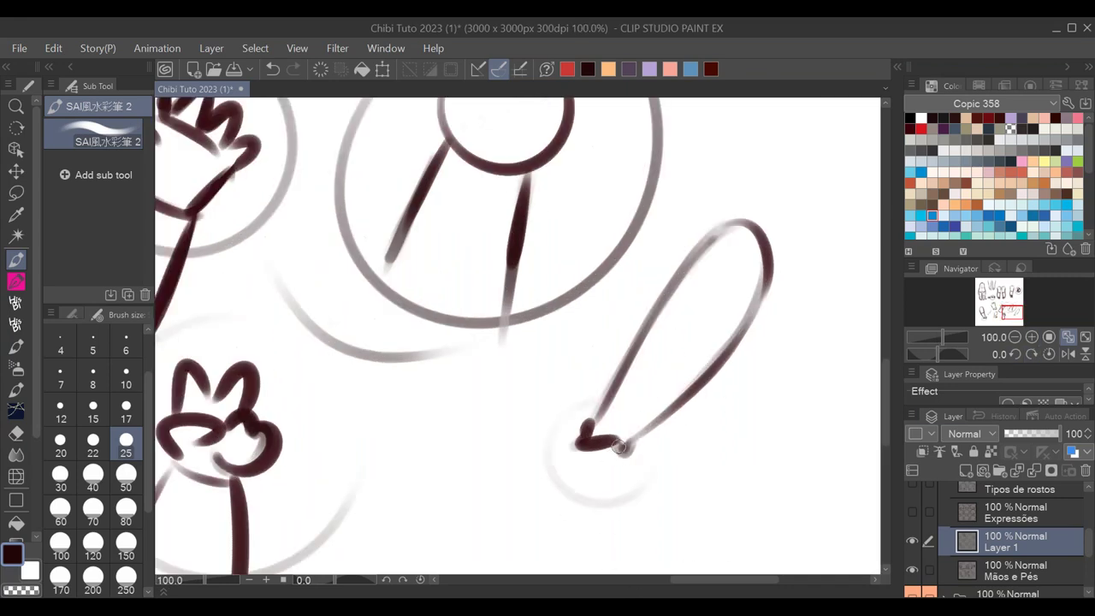
key("ctrl+z")
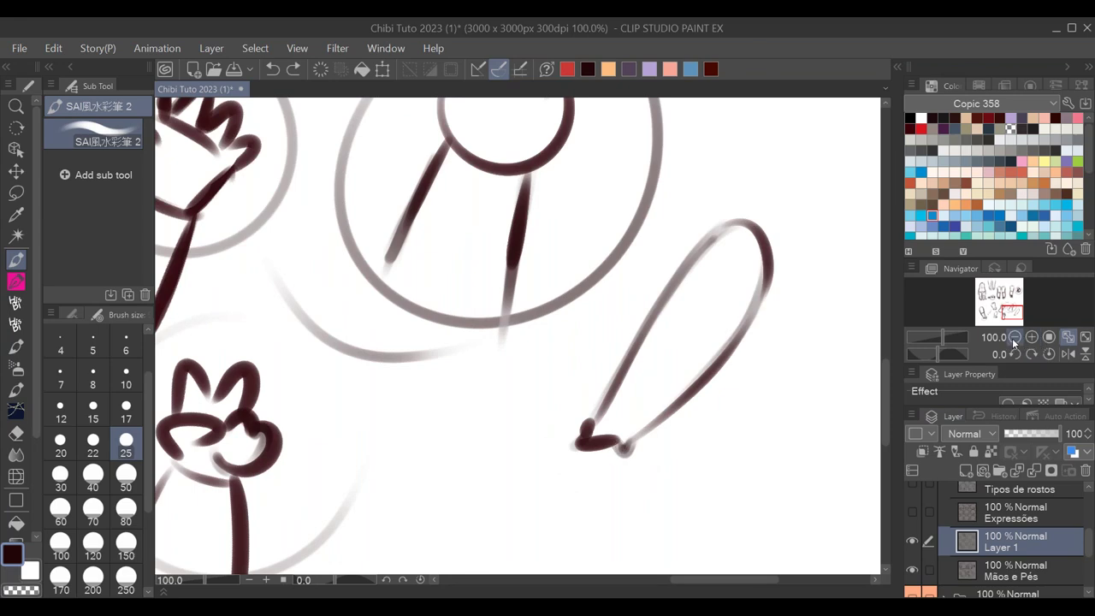
- Hide the annotations on Layer 1 and the Mãos e Pés reference layer
left_click(1015, 337)
left_click_drag(581, 398, 601, 396)
scroll(602, 396, "down", 1)
mouse_move(699, 391)
left_mouse_down()
mouse_move(679, 363)
mouse_move(709, 371)
mouse_move(675, 386)
left_mouse_up()
left_click(1015, 337)
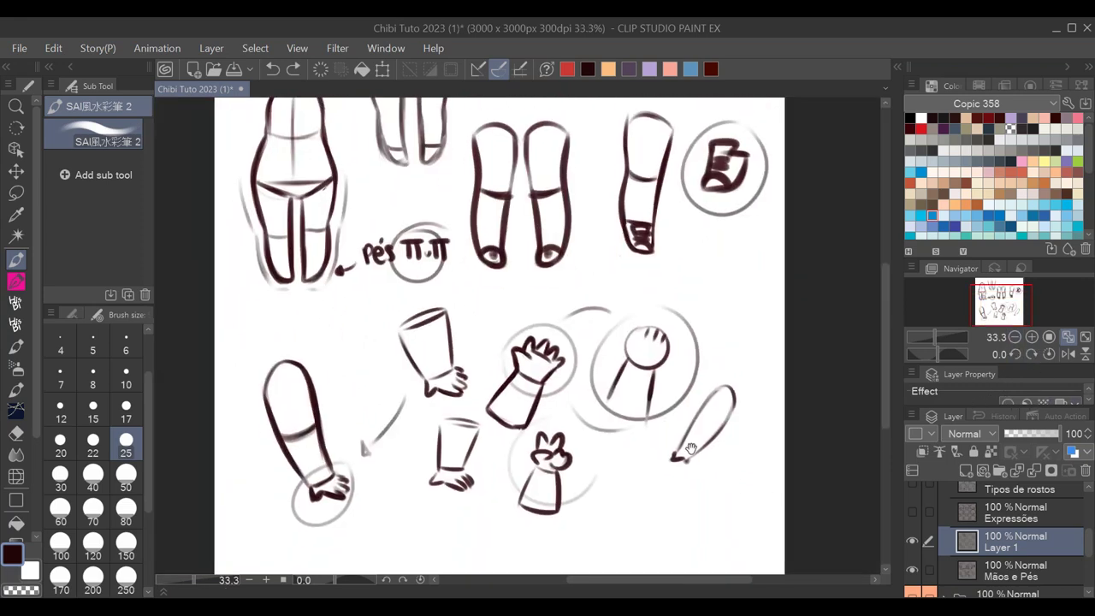
left_click_drag(708, 450, 714, 487)
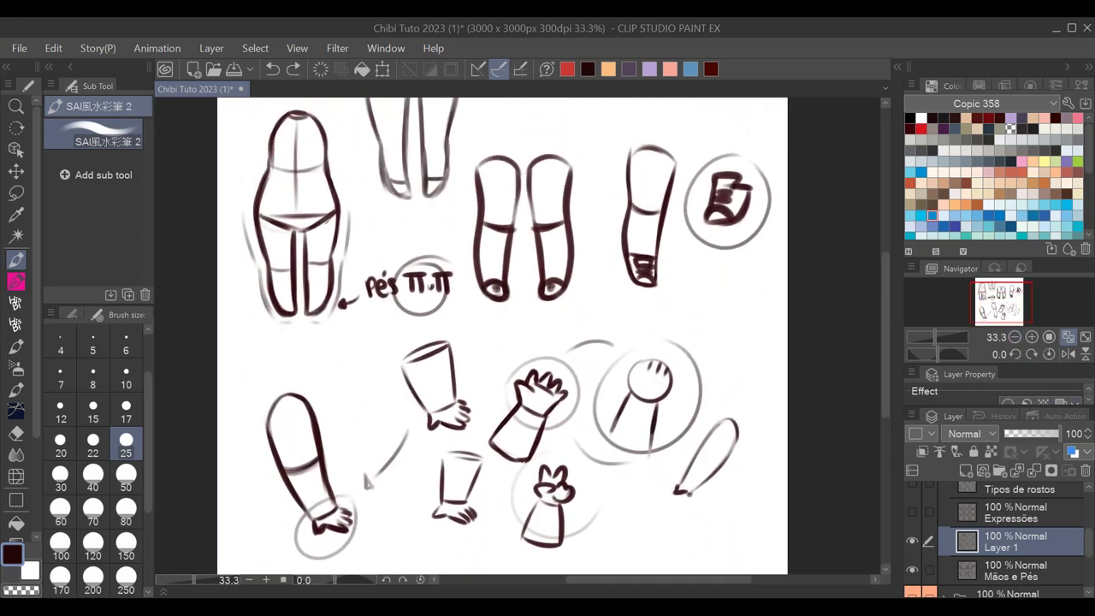
left_click(912, 541)
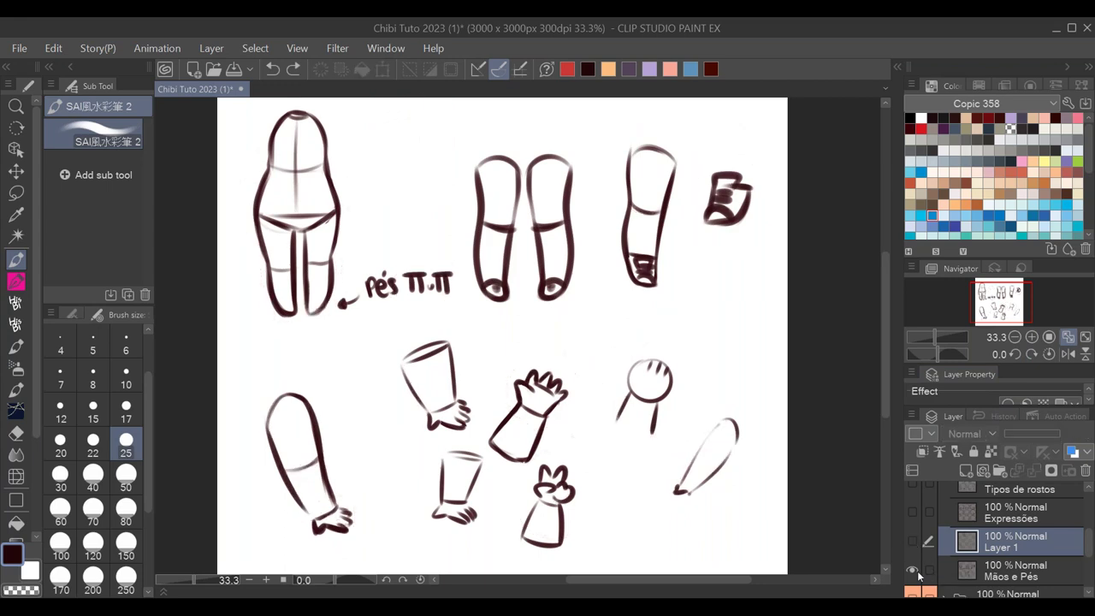
left_click(913, 571)
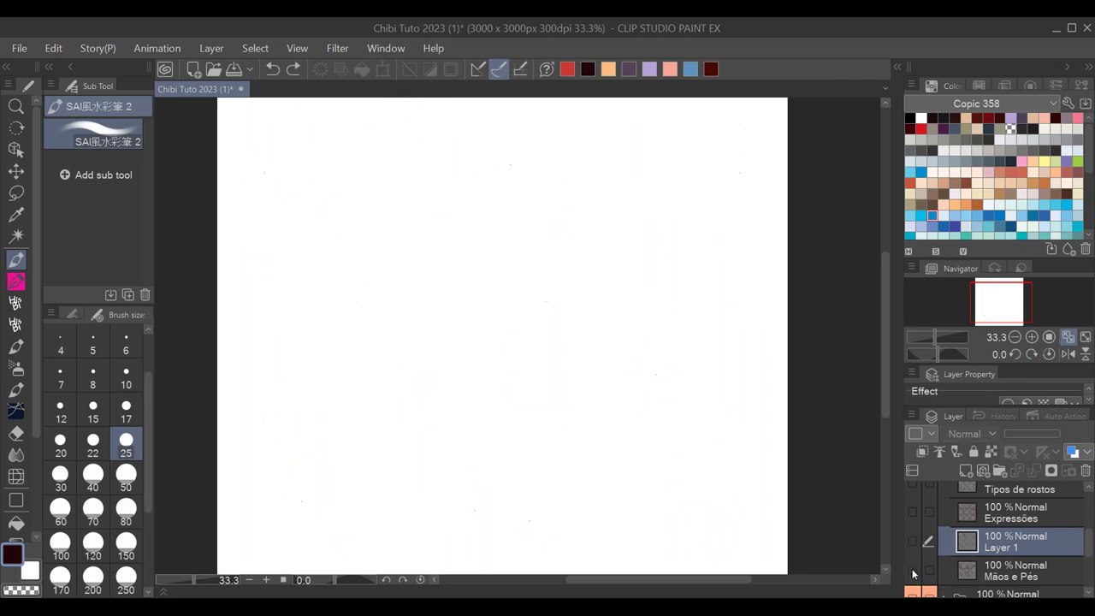
- Collapse and hide the O INÍCIO folder, and make the SKETCH folder visible
left_click_drag(1087, 546, 1091, 499)
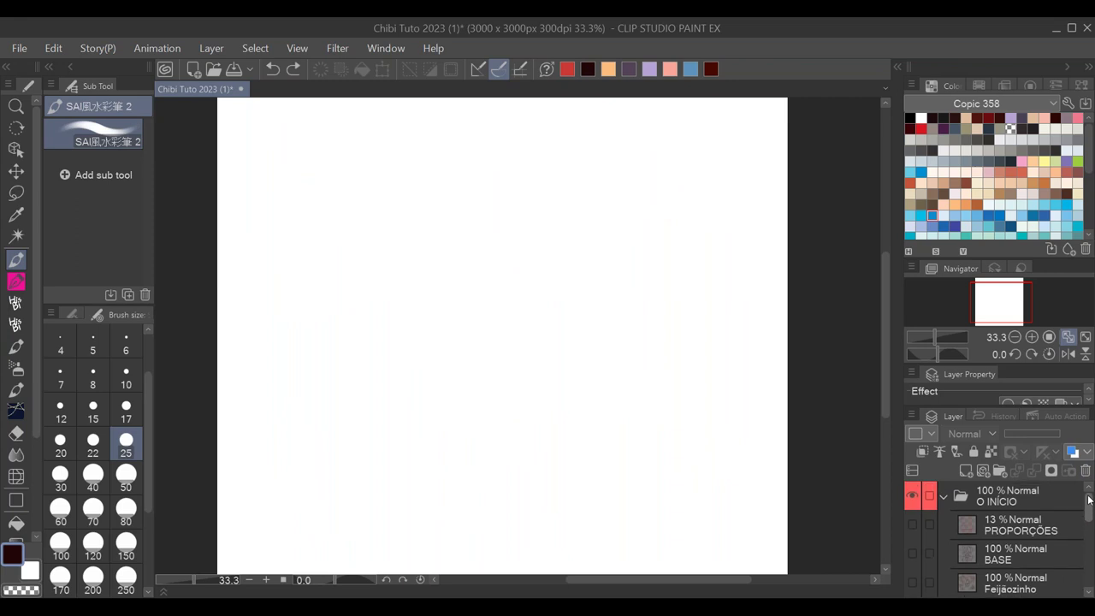
left_click(944, 495)
left_click(970, 505)
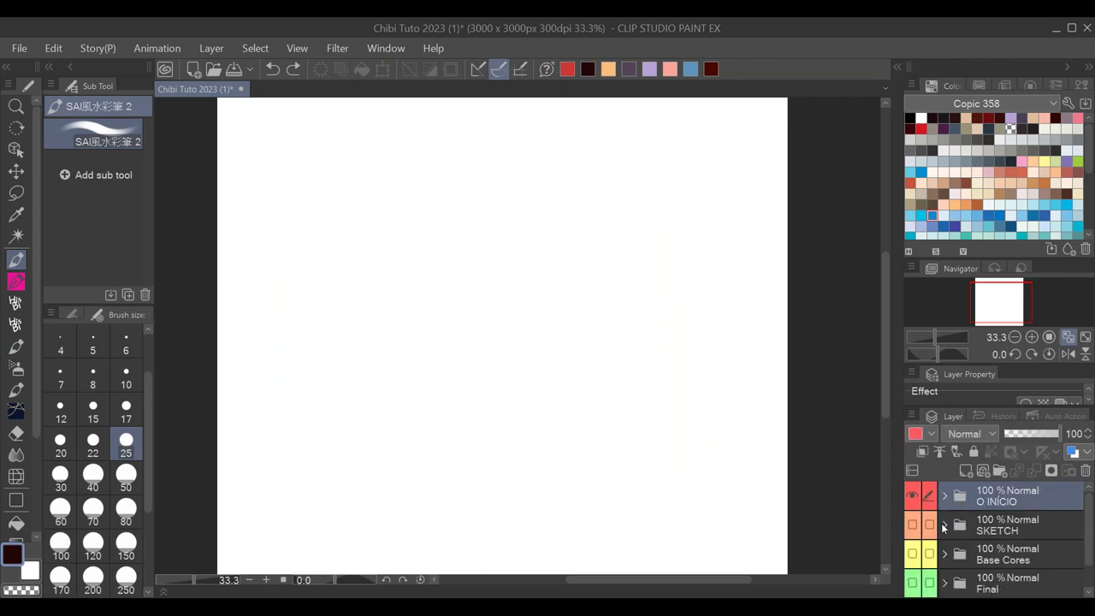
left_click(912, 495)
left_click(912, 528)
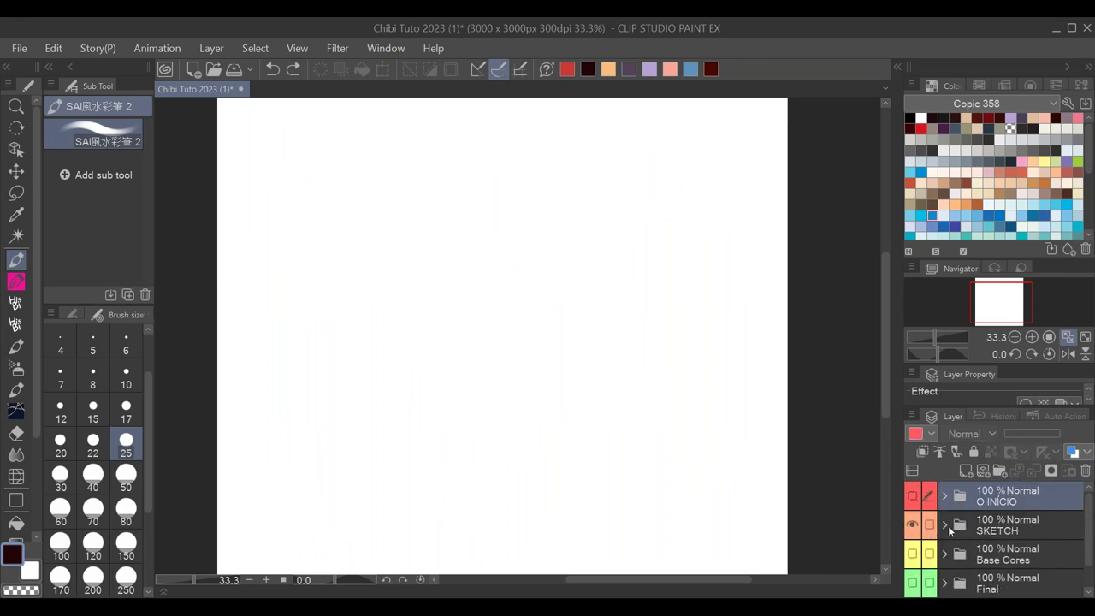
- Expand the SKETCH folder and show its Sketch 1 layer
left_click(945, 524)
scroll(993, 530, "down", 4)
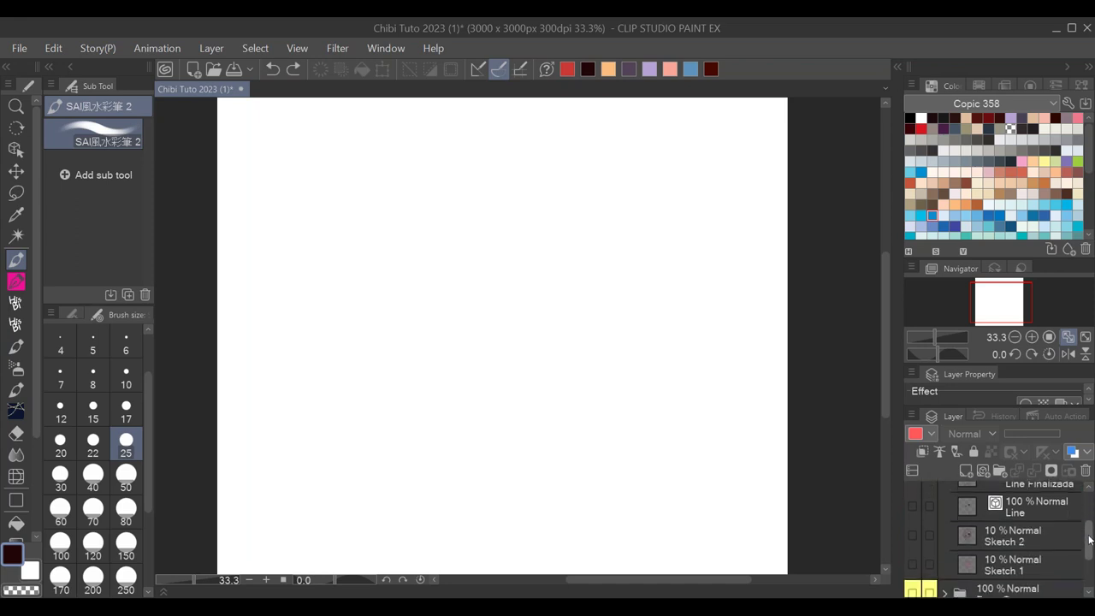
left_click(912, 530)
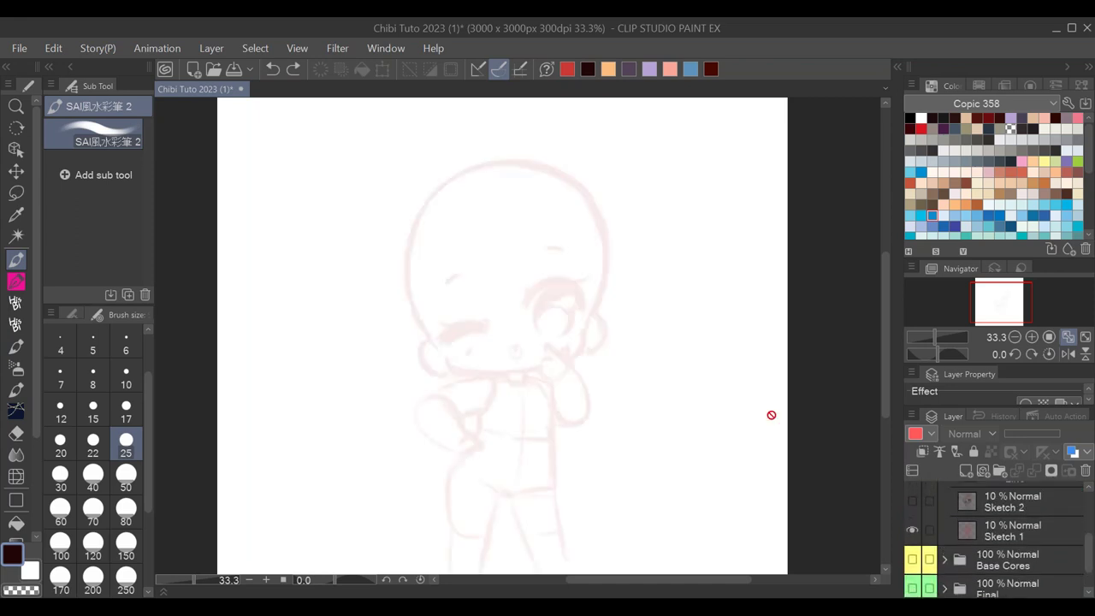
- Select the Sketch 1 layer and raise its opacity to 73%
scroll(634, 430, "down", 3)
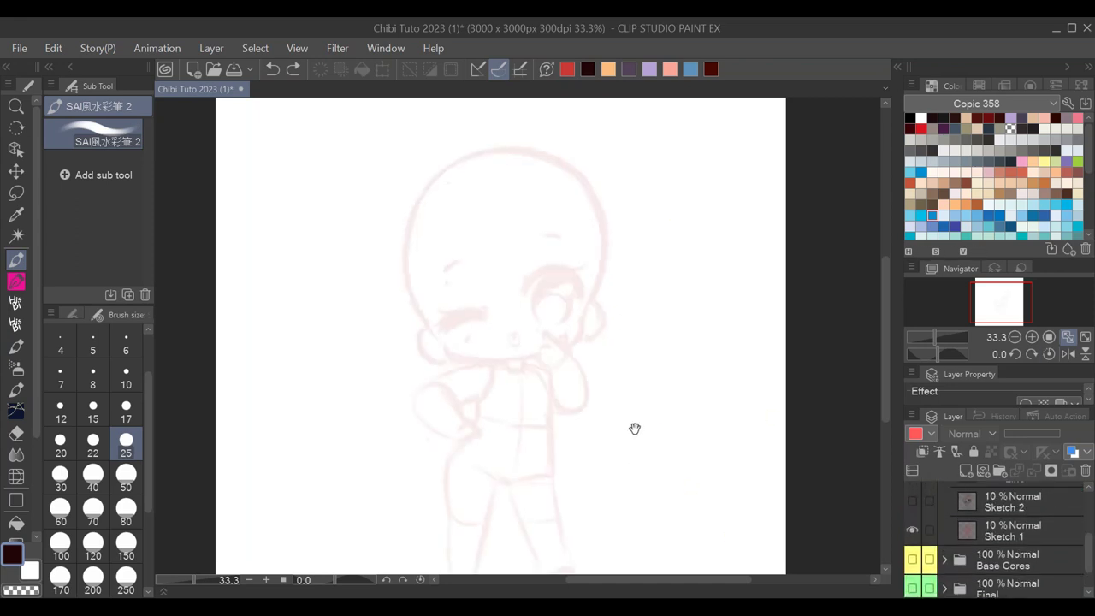
scroll(621, 347, "up", 2)
left_click(1038, 534)
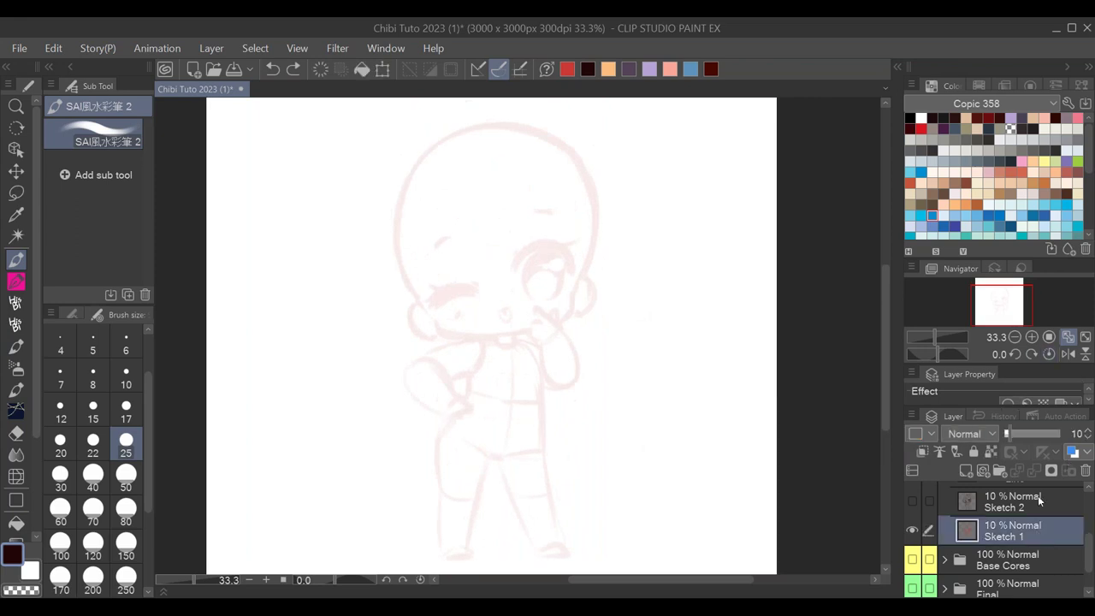
left_click_drag(1010, 438, 1045, 436)
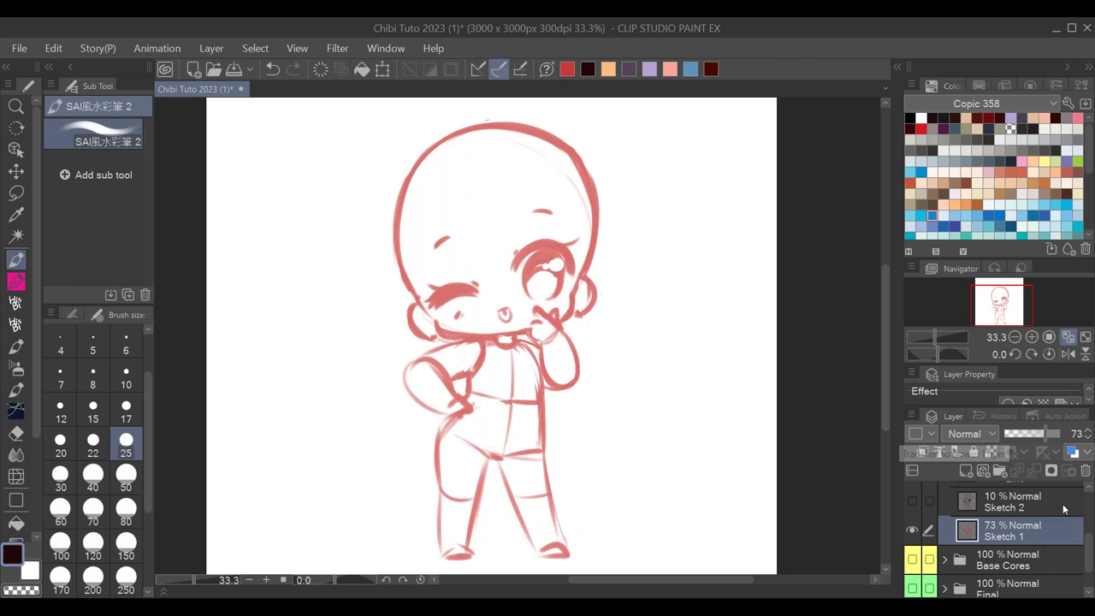
- Set the drawing colour to red and switch to the Hard eraser for work on Sketch 1
left_click_drag(1083, 548, 1083, 565)
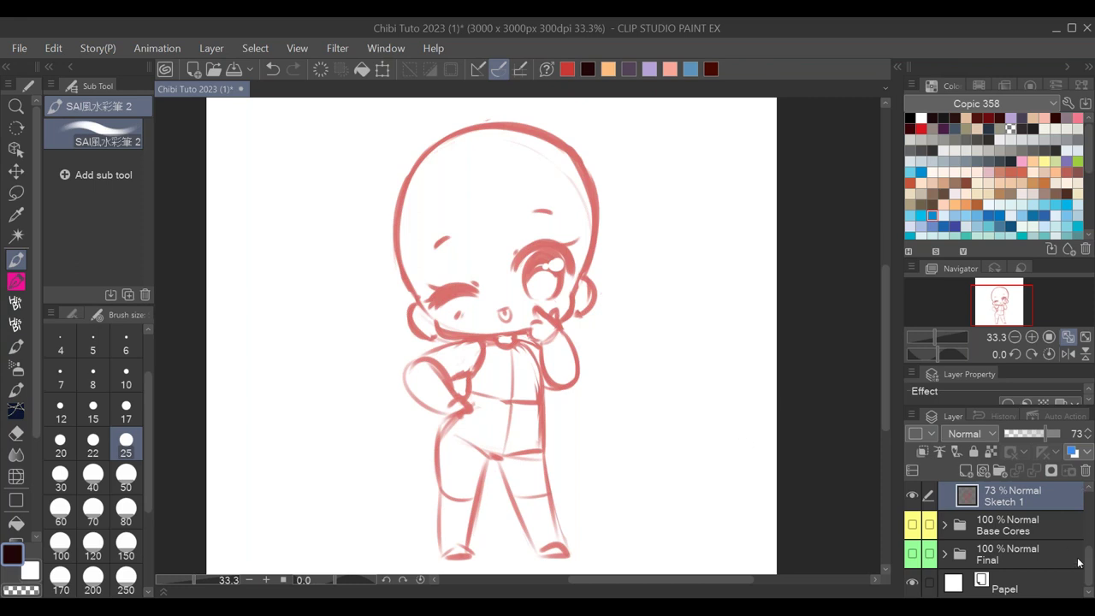
mouse_move(1089, 569)
left_mouse_down()
mouse_move(1091, 545)
mouse_move(1093, 556)
left_mouse_up()
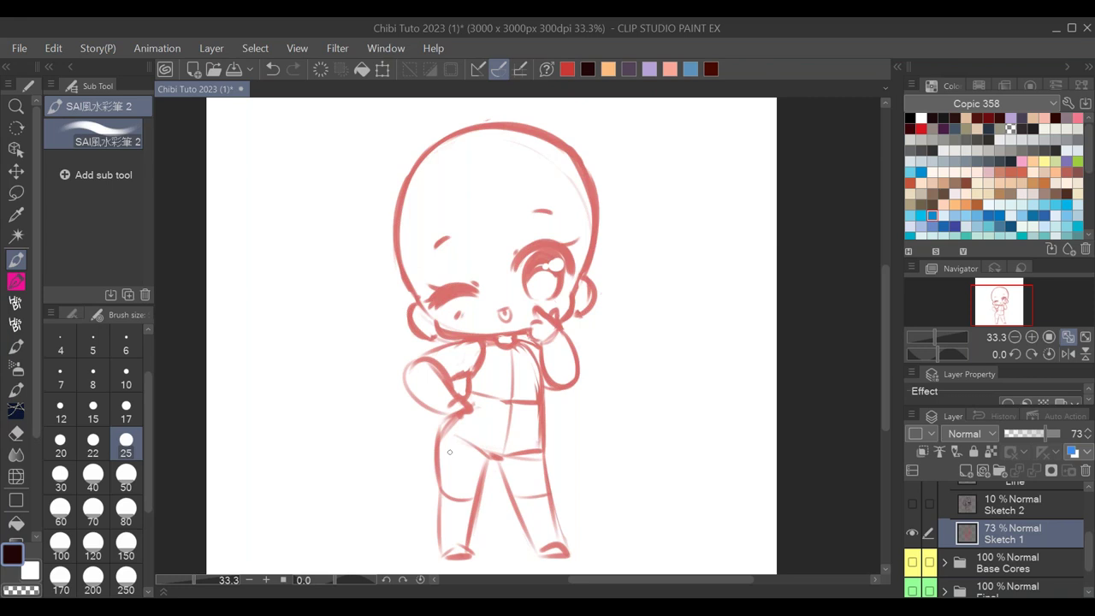
left_click(568, 68)
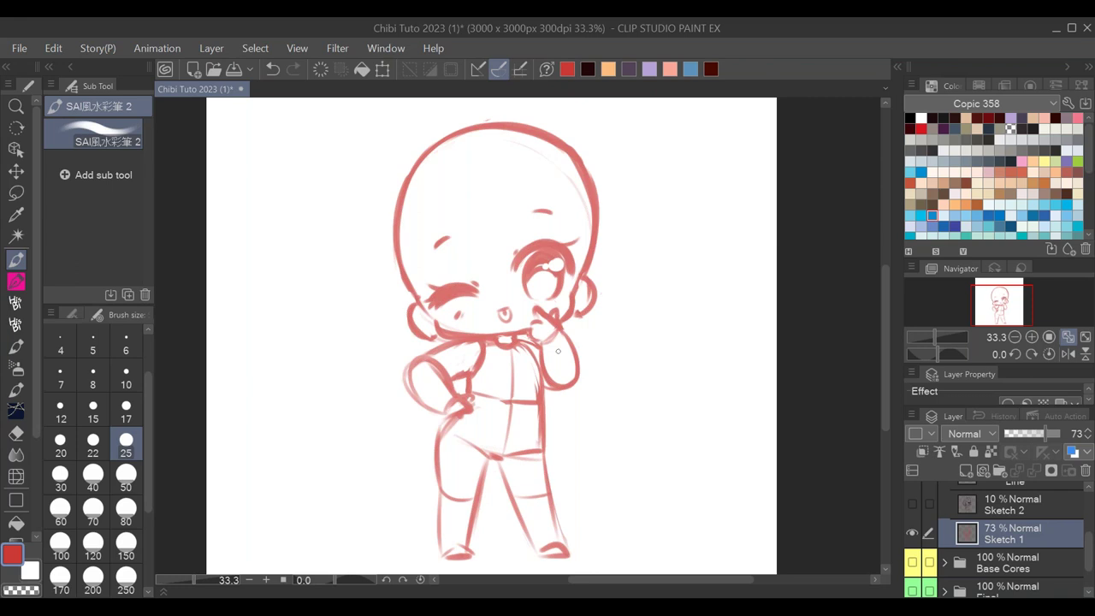
key("e")
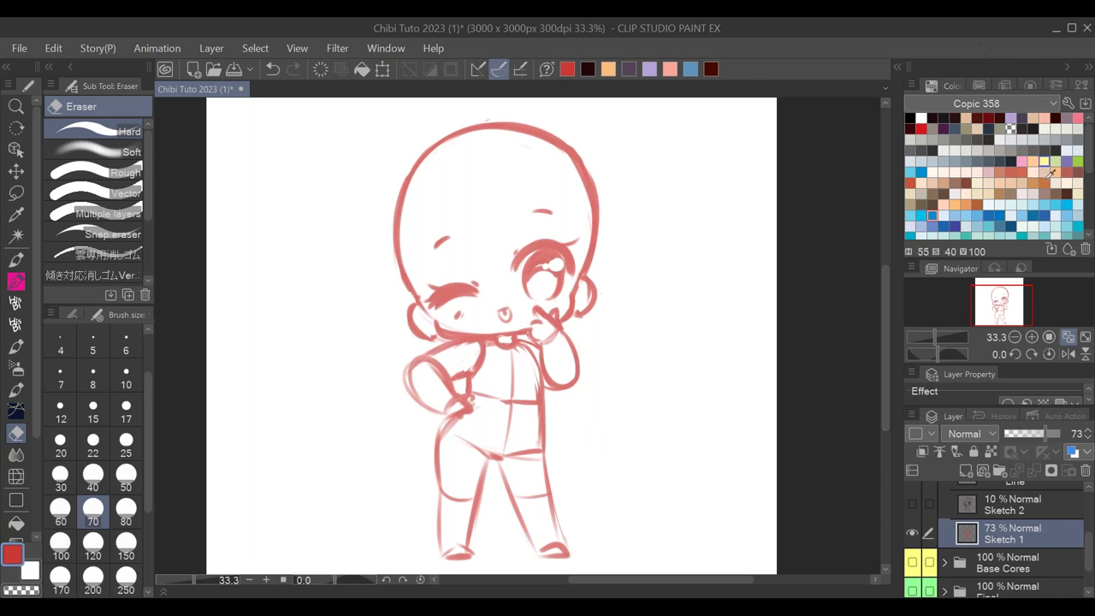
- Expand the illustration materials library
left_click(896, 66)
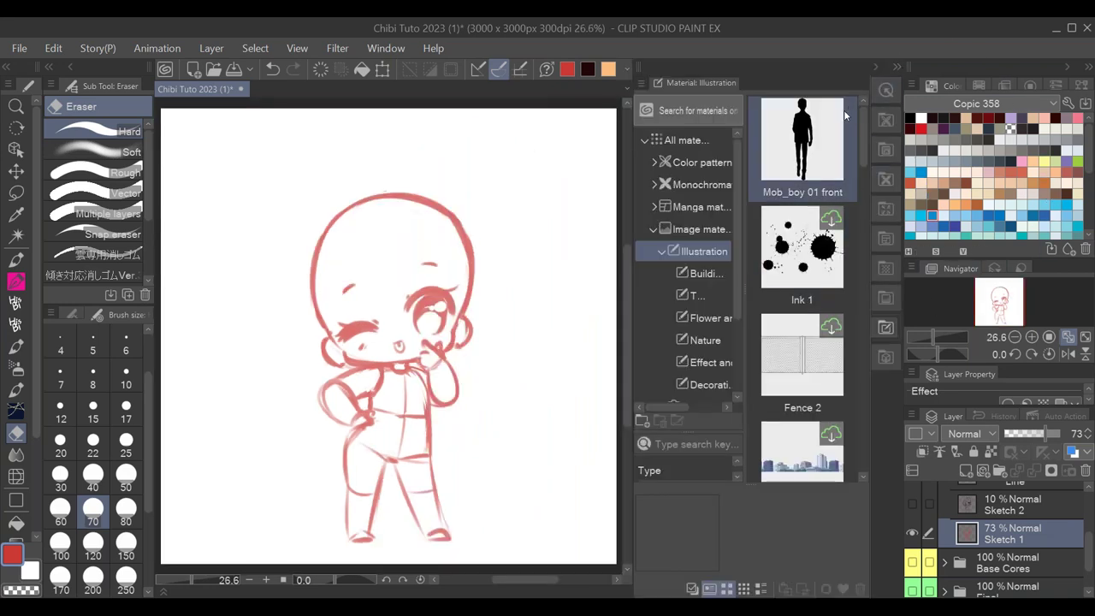
- Browse the 3D category of the materials library and collapse the library again
left_click(897, 65)
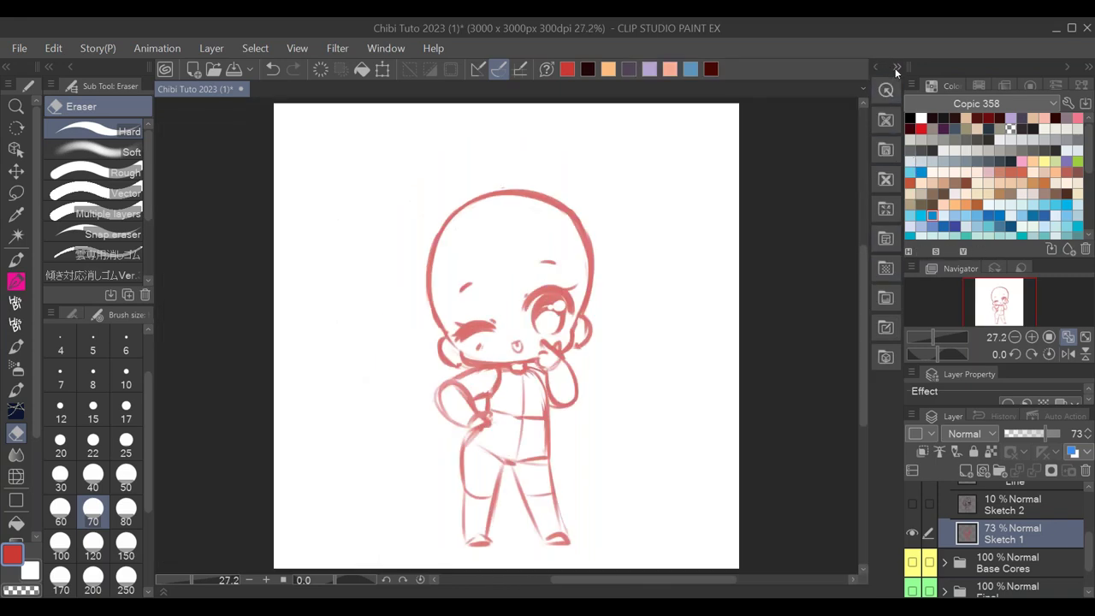
left_click(875, 67)
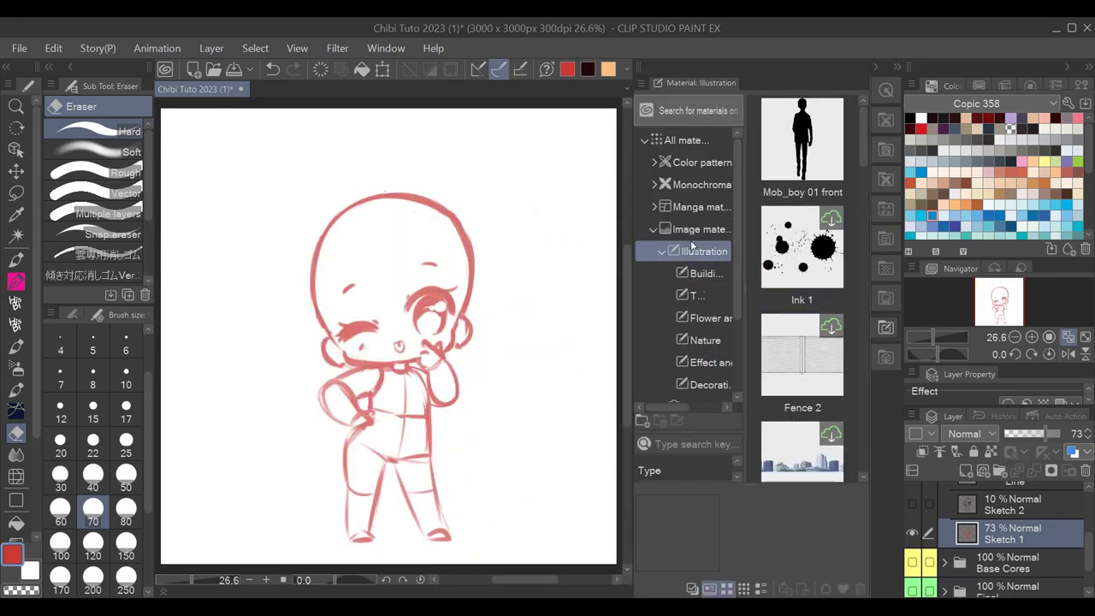
double_click(668, 231)
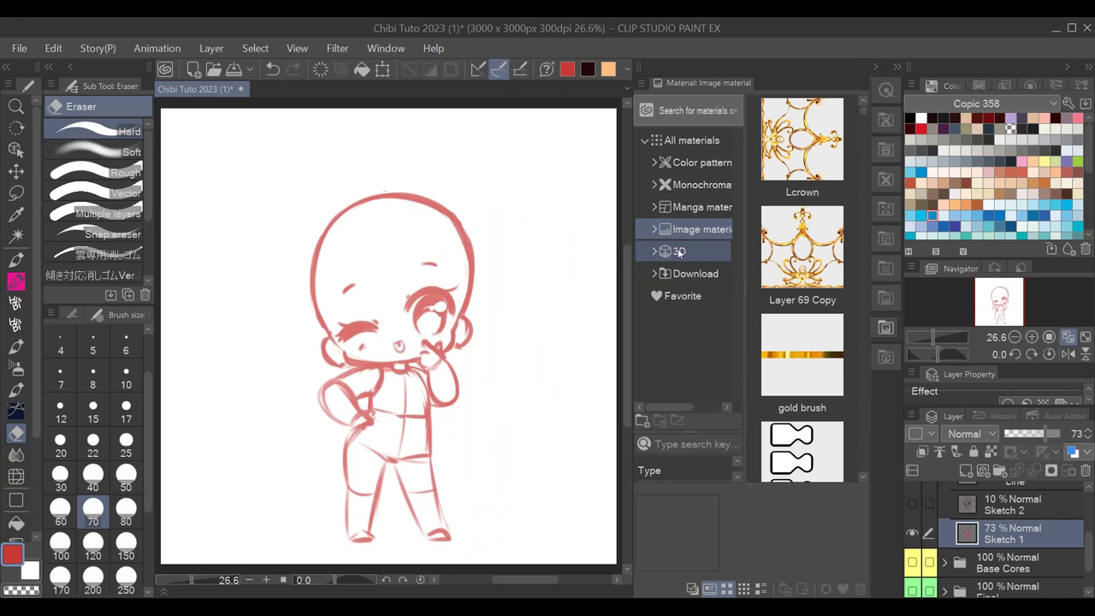
left_click(678, 251)
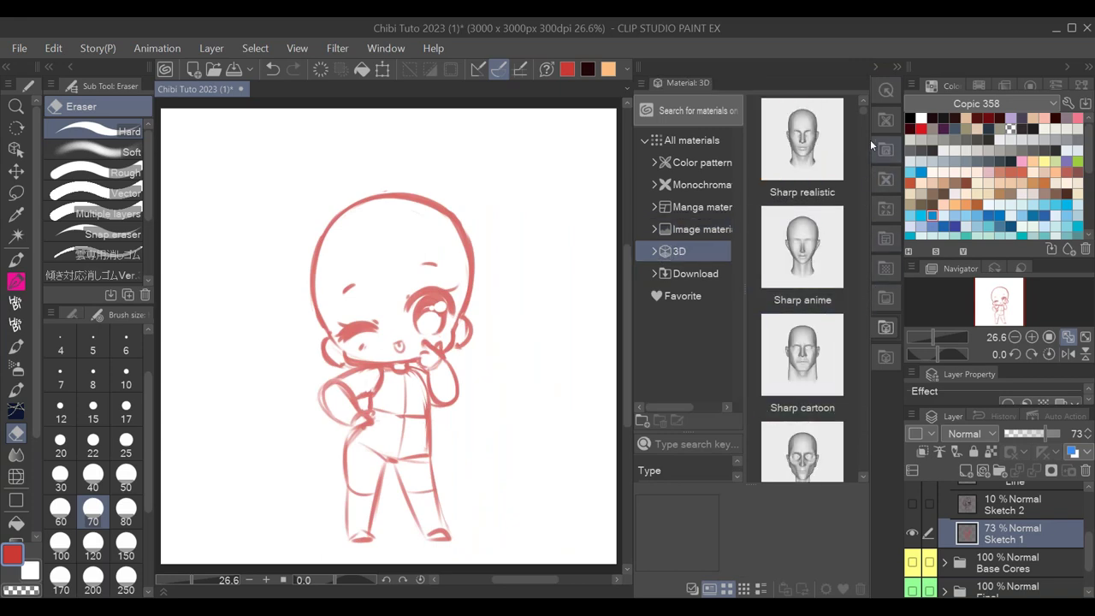
mouse_move(863, 110)
left_mouse_down()
mouse_move(864, 133)
mouse_move(864, 101)
left_mouse_up()
left_click(876, 65)
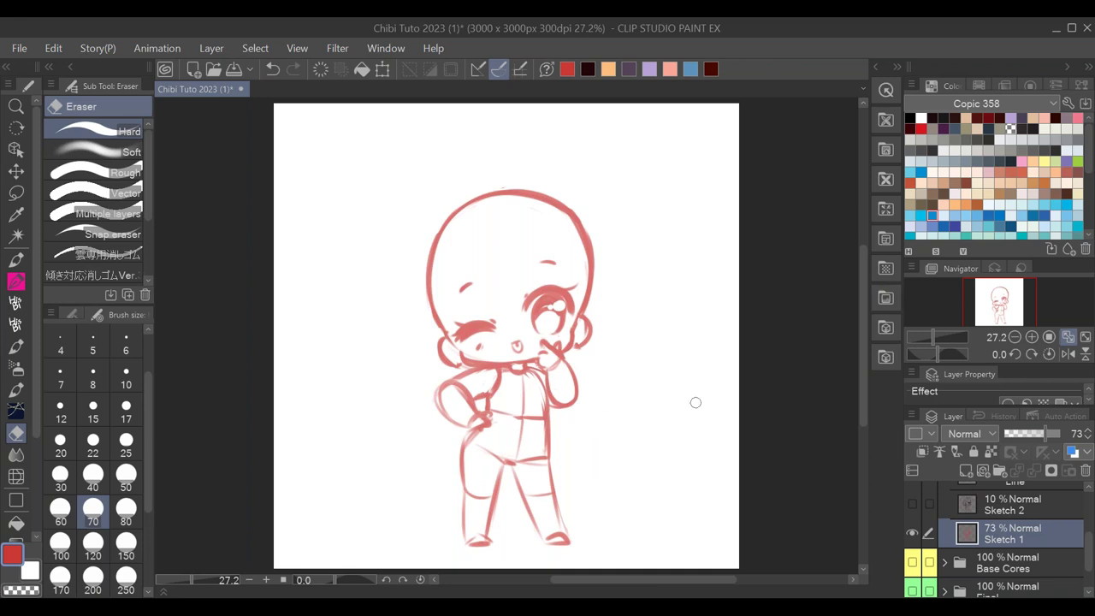
- Switch to the SAI watercolour brush at size 25 and trace over the torso centre line, waist and leg guides on Sketch 1
mouse_move(569, 411)
left_mouse_down()
mouse_move(570, 318)
mouse_move(562, 396)
left_mouse_up()
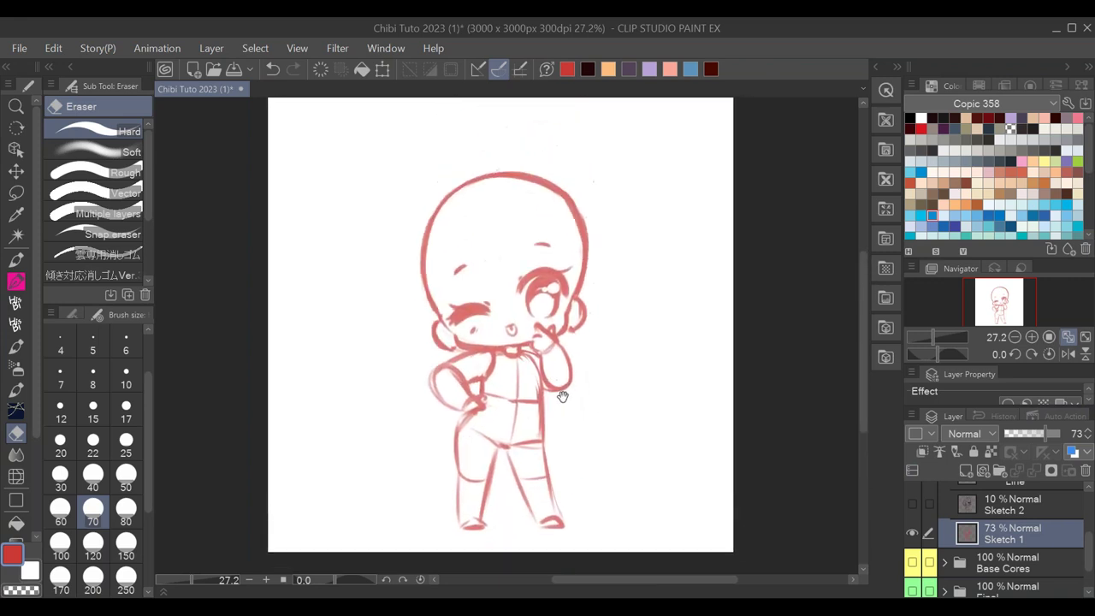
key("ctrl+plus")
scroll(751, 430, "down", 2)
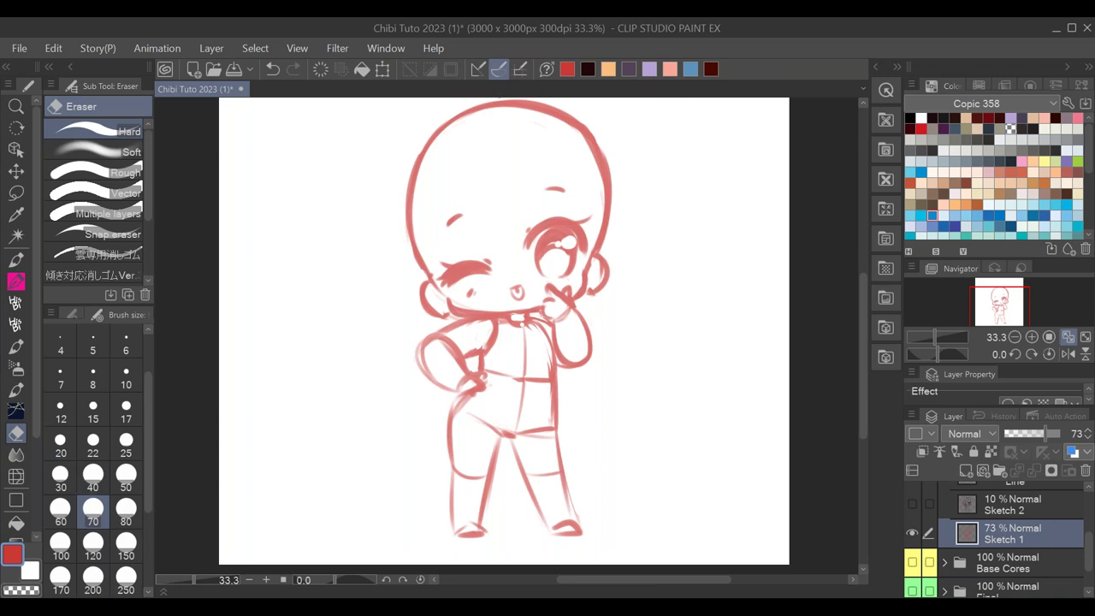
left_click(16, 259)
left_click_drag(522, 323, 522, 402)
left_click_drag(486, 369, 521, 382)
mouse_move(467, 405)
left_mouse_down()
mouse_move(540, 426)
mouse_move(456, 461)
mouse_move(454, 406)
mouse_move(453, 453)
left_mouse_up()
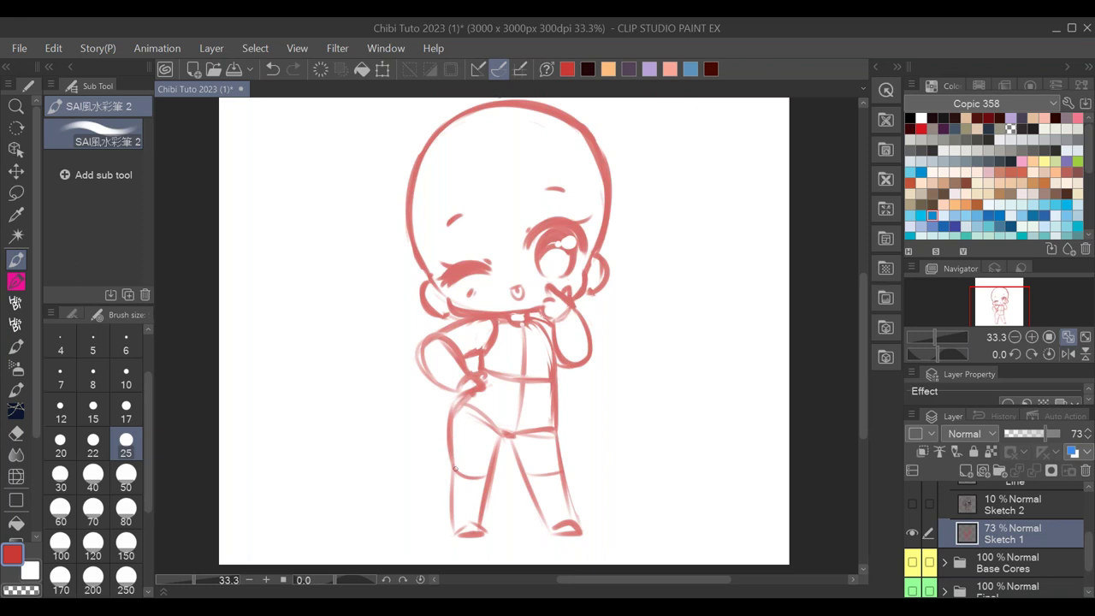
left_click_drag(522, 478, 541, 469)
- Sketch a small red triangular mark beside the head above the ear and erase it again
left_click_drag(618, 229, 620, 245)
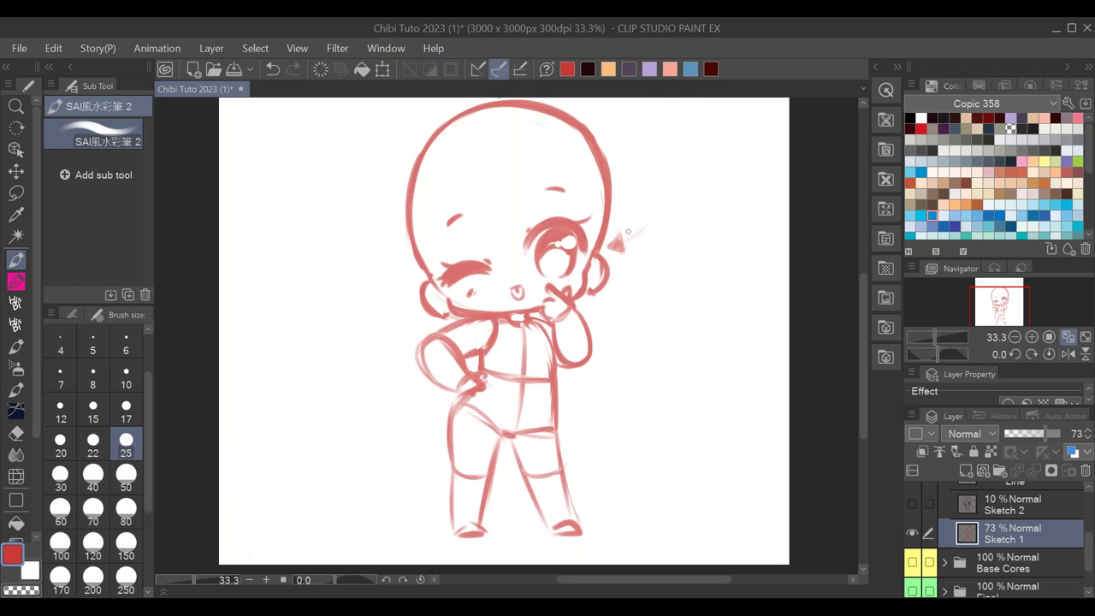
key("e")
left_click_drag(618, 239, 615, 253)
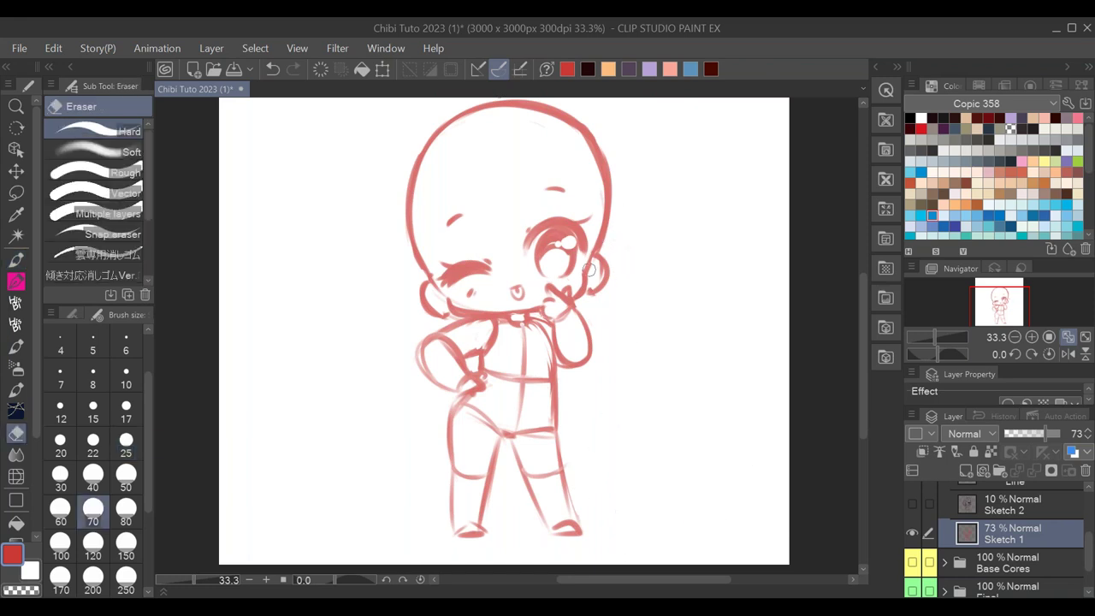
- Return to the SAI watercolour brush and retrace the side outline of the head down to the ear
left_click(1033, 337)
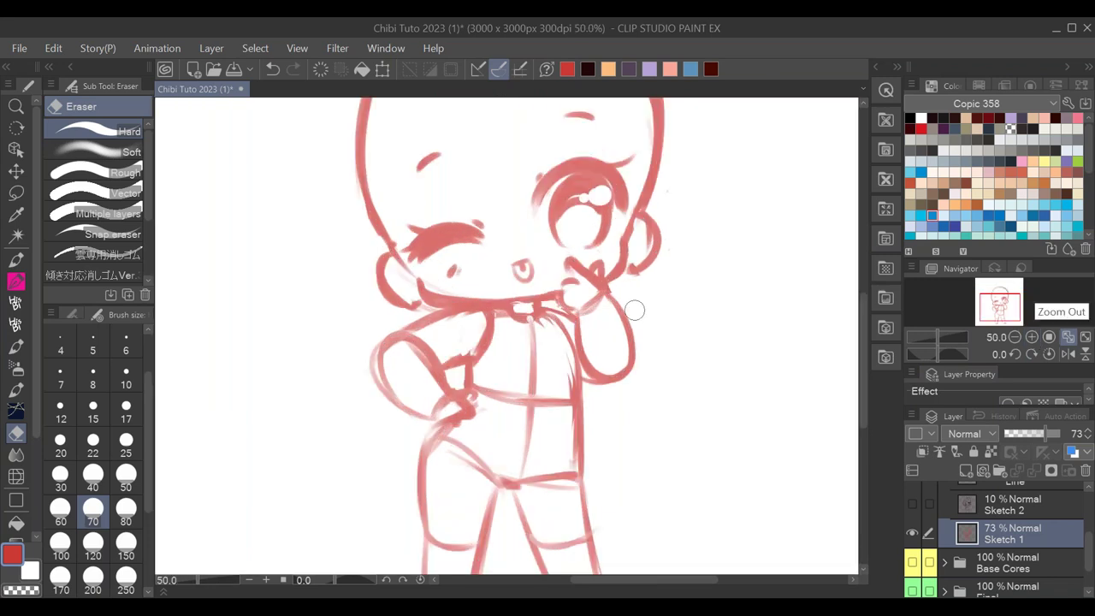
key("p")
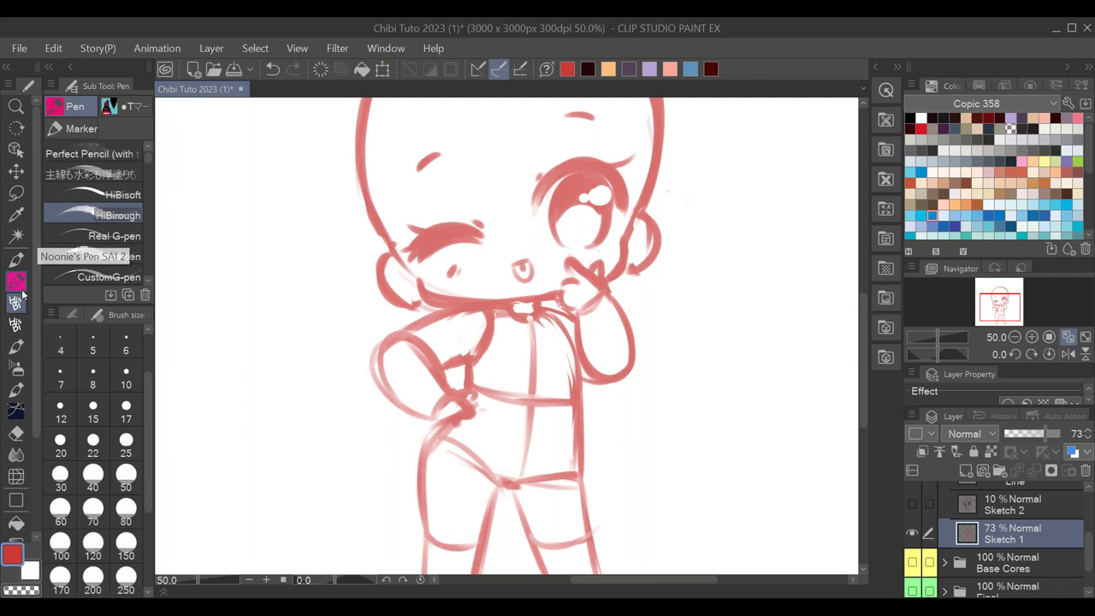
left_click(17, 260)
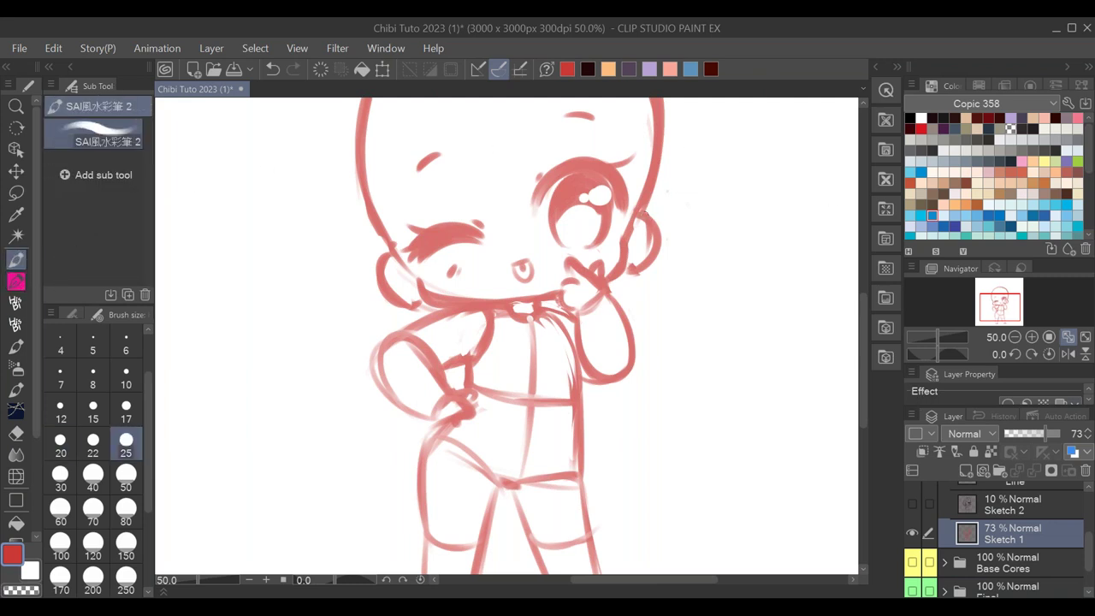
left_click(1014, 337)
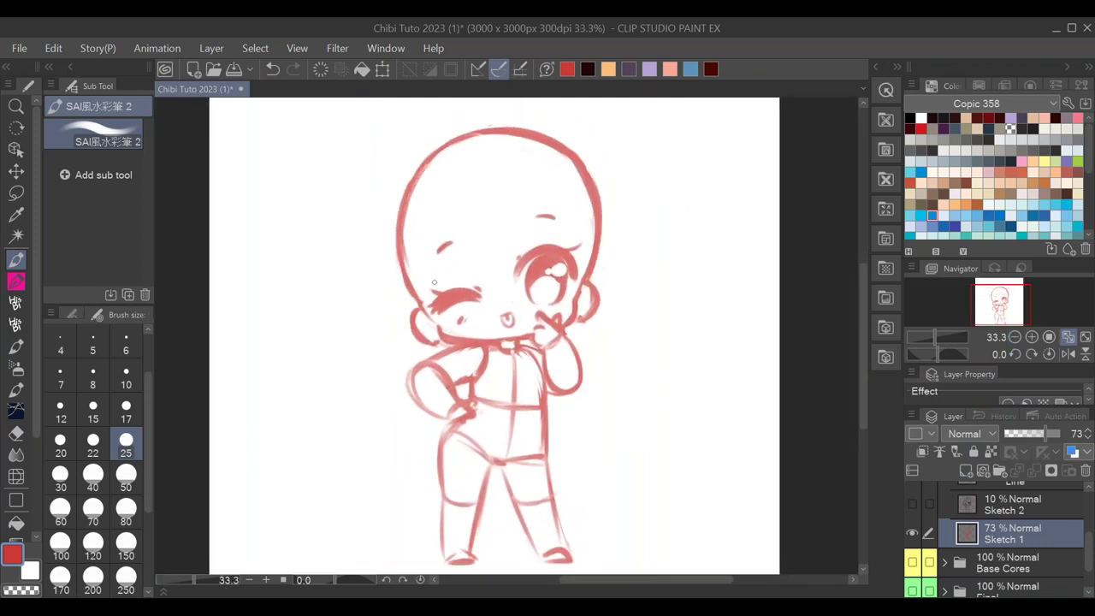
left_click_drag(405, 250, 433, 337)
scroll(636, 165, "down", 2)
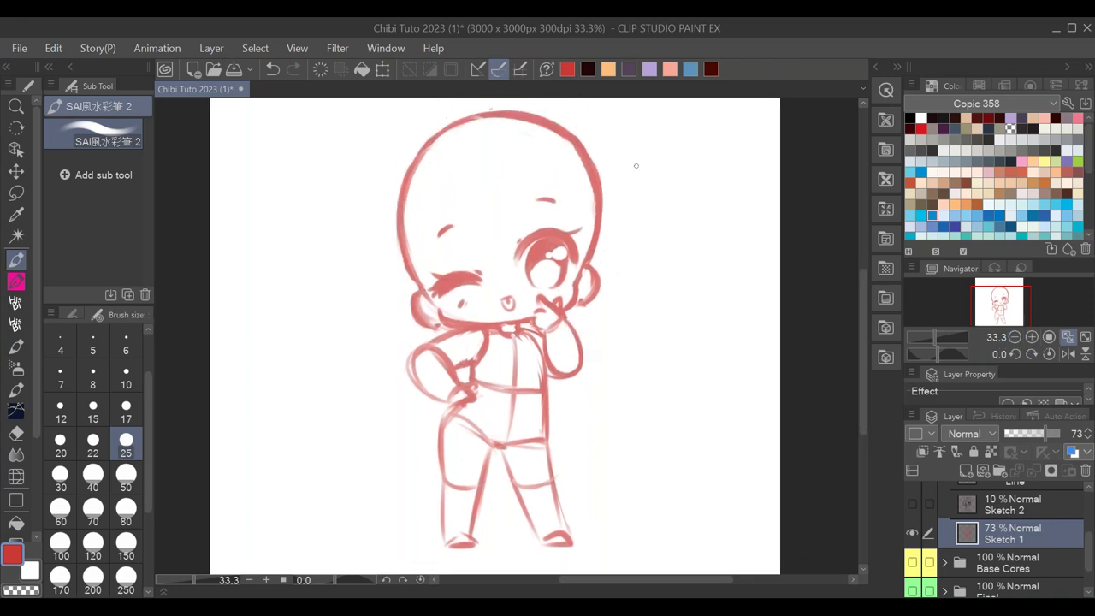
- Draw a vertical proportion line beside the figure with tick marks at the head top, chin, hips and feet
left_click_drag(631, 122, 623, 313)
mouse_move(600, 121)
left_mouse_down()
mouse_move(623, 121)
mouse_move(634, 513)
left_mouse_up()
left_click_drag(630, 362, 633, 493)
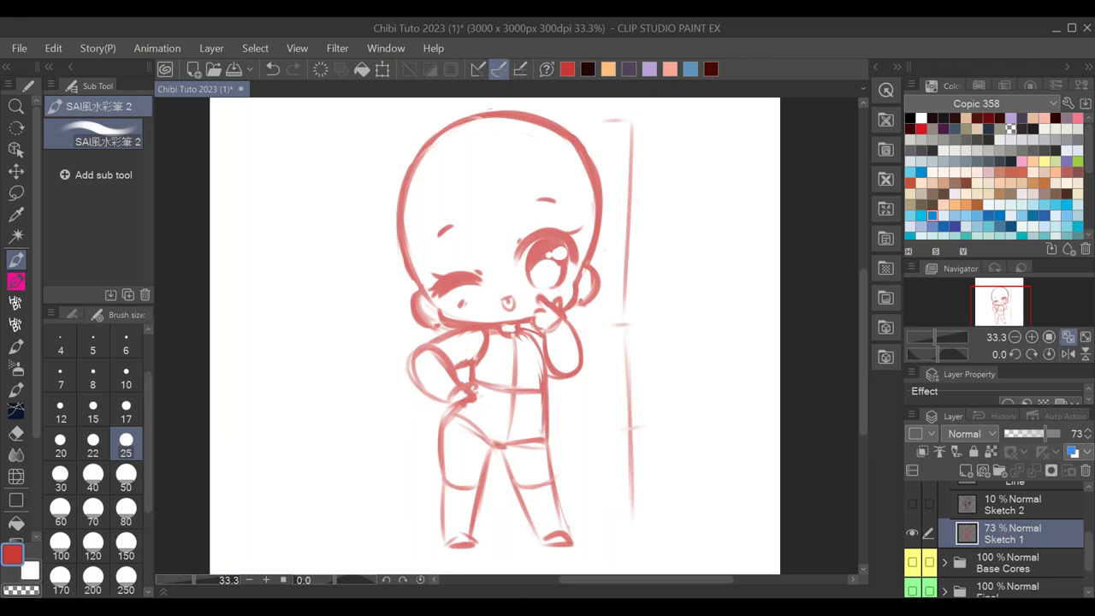
left_click_drag(630, 132, 635, 527)
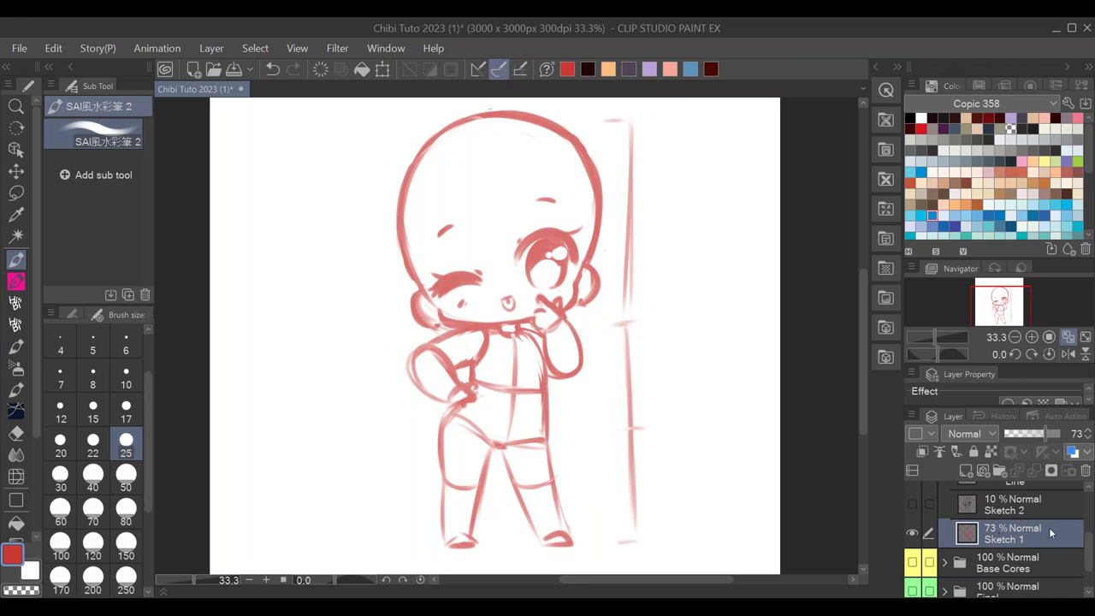
- Lower Sketch 1 to 24% opacity, then show and select Sketch 2 at 77% opacity
mouse_move(1042, 437)
left_mouse_down()
mouse_move(1018, 442)
mouse_move(1043, 439)
left_mouse_up()
left_click(912, 504)
left_click(1014, 509)
- Draw a short red test mark in the blank area beside the head and erase it
mouse_move(244, 128)
left_mouse_down()
mouse_move(244, 199)
mouse_move(227, 120)
mouse_move(240, 149)
left_mouse_up()
key("e")
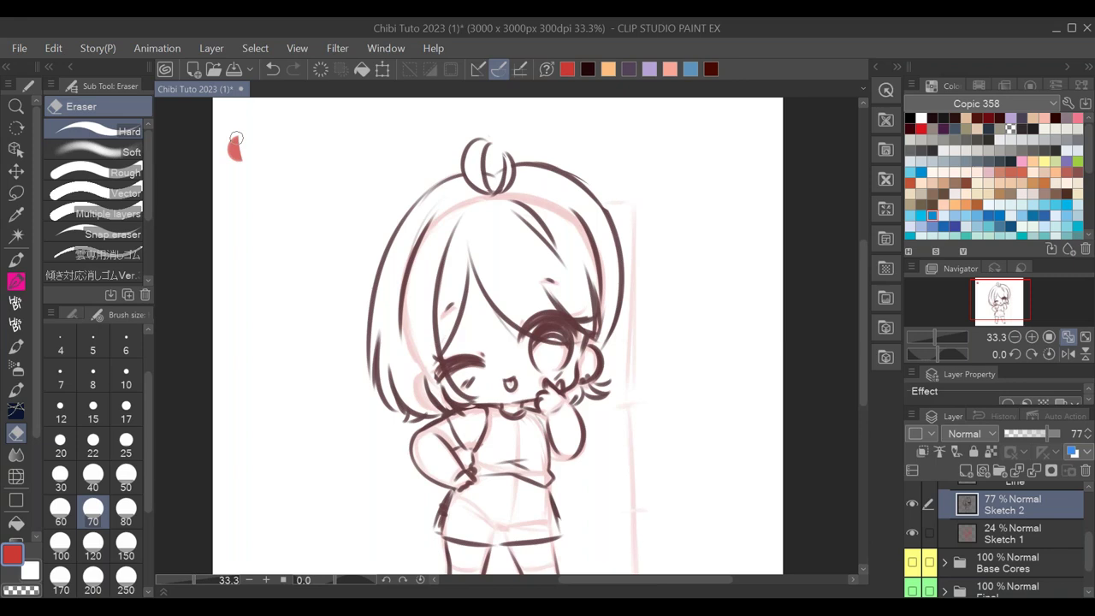
left_click_drag(655, 418, 656, 346)
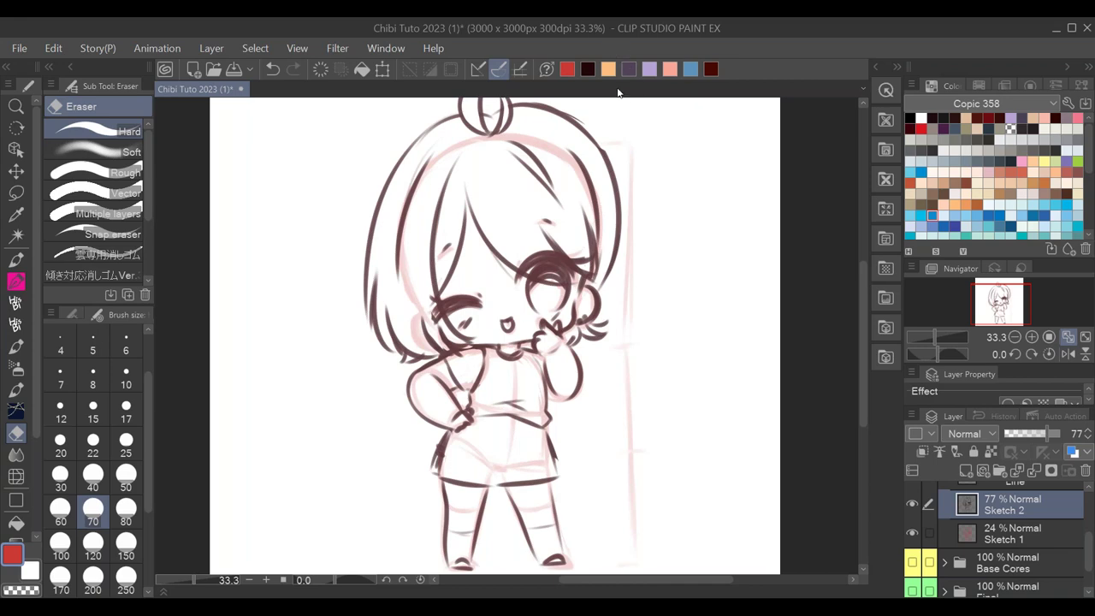
- Set the colour to dark brown and draw a strand line in the fringe with the HiBirough pen at size 25
left_click(711, 70)
key("p")
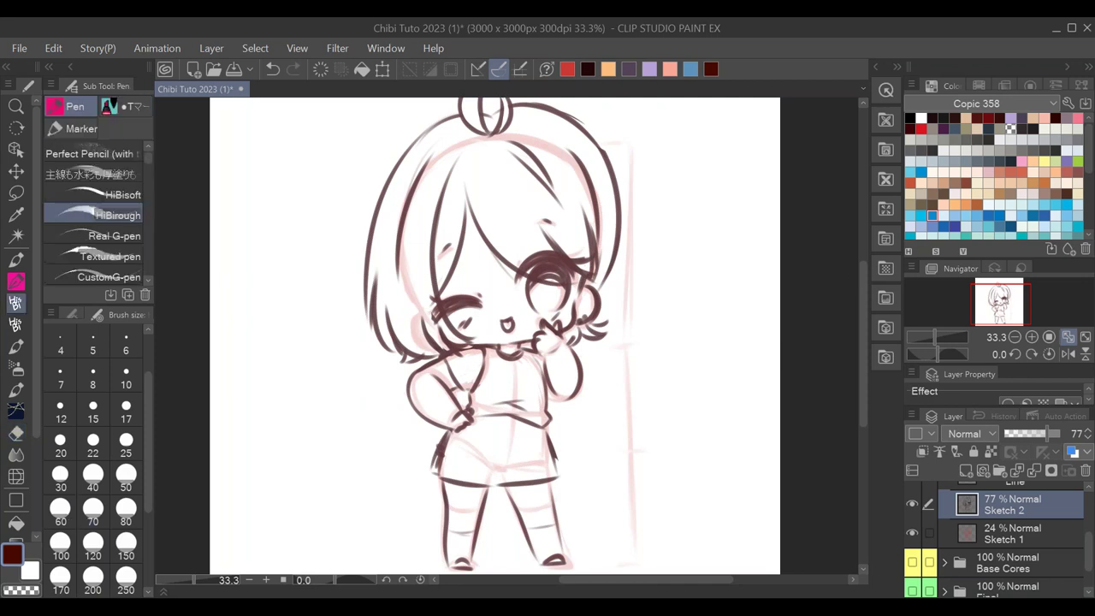
left_click(128, 445)
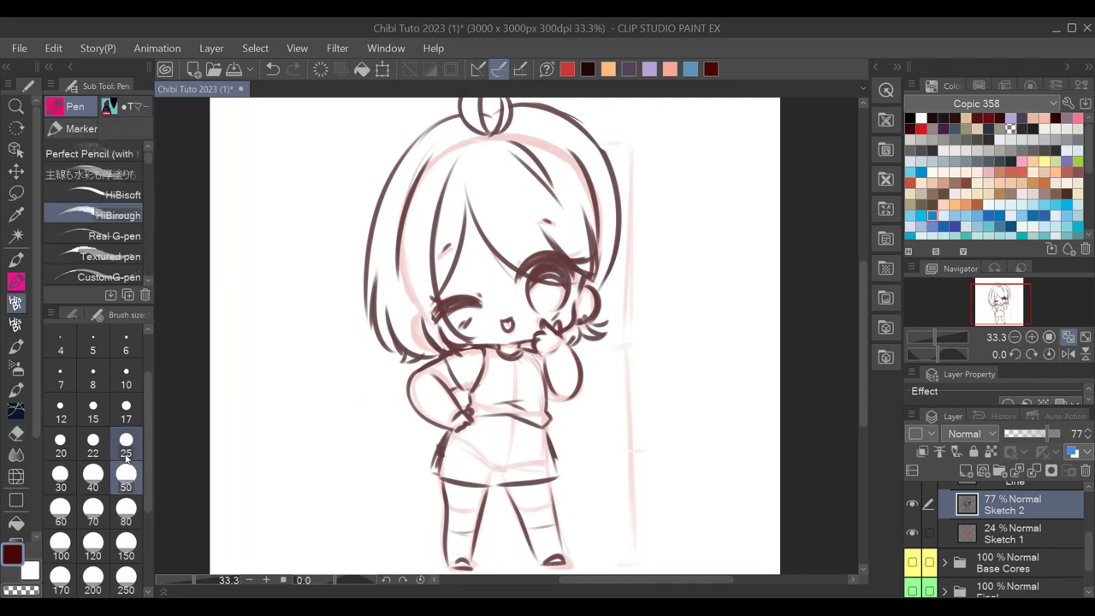
left_click_drag(460, 158, 437, 274)
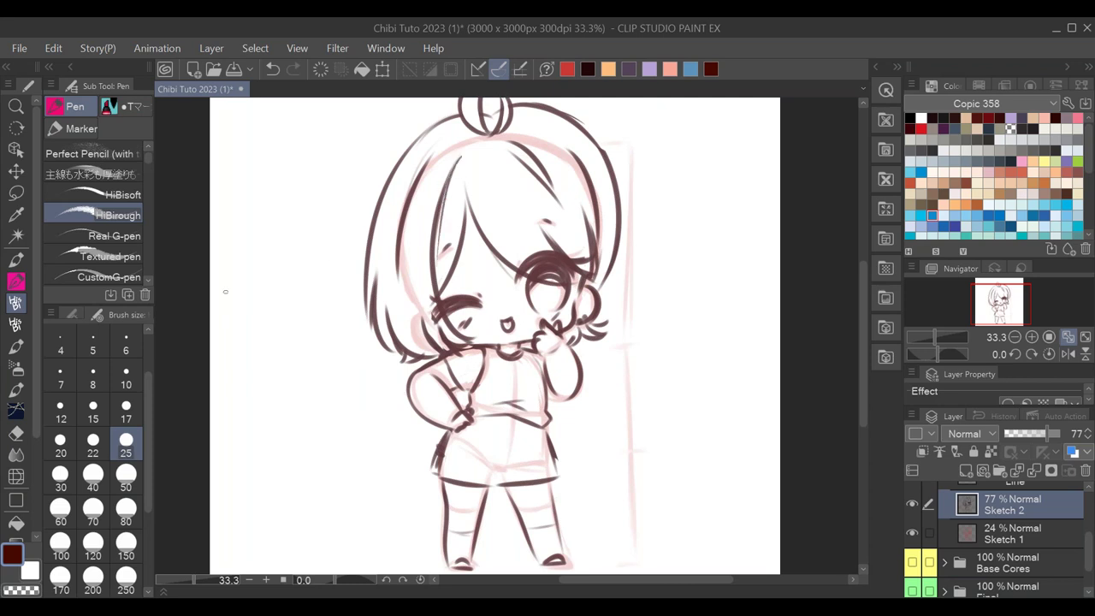
- Thicken the fringe strand with the SAI watercolour brush, using sizes 50 and 40
left_click(15, 259)
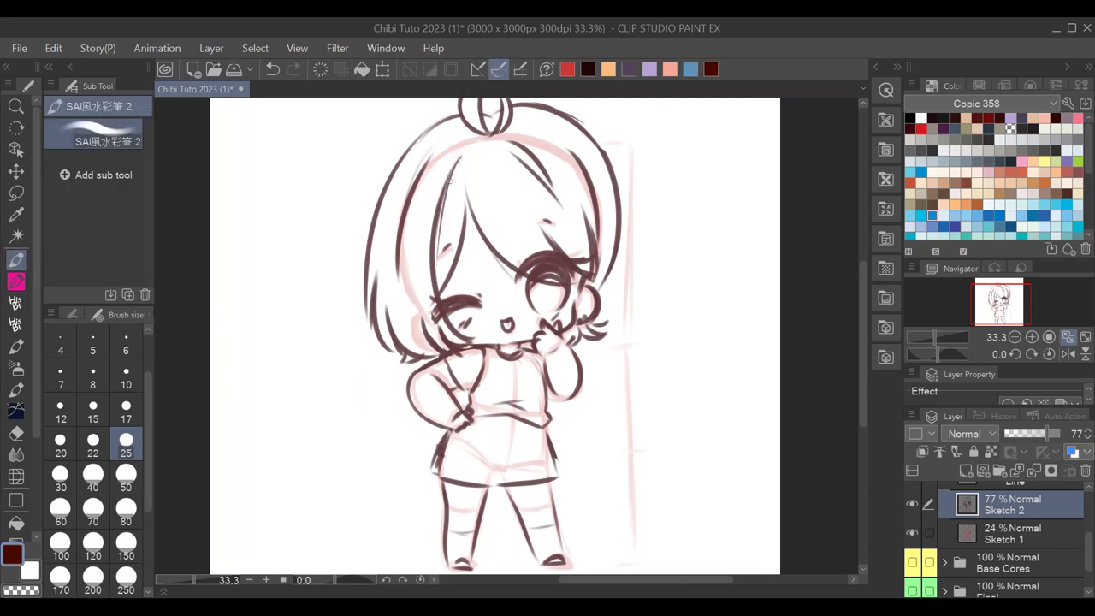
left_click(125, 475)
left_click_drag(459, 157, 443, 259)
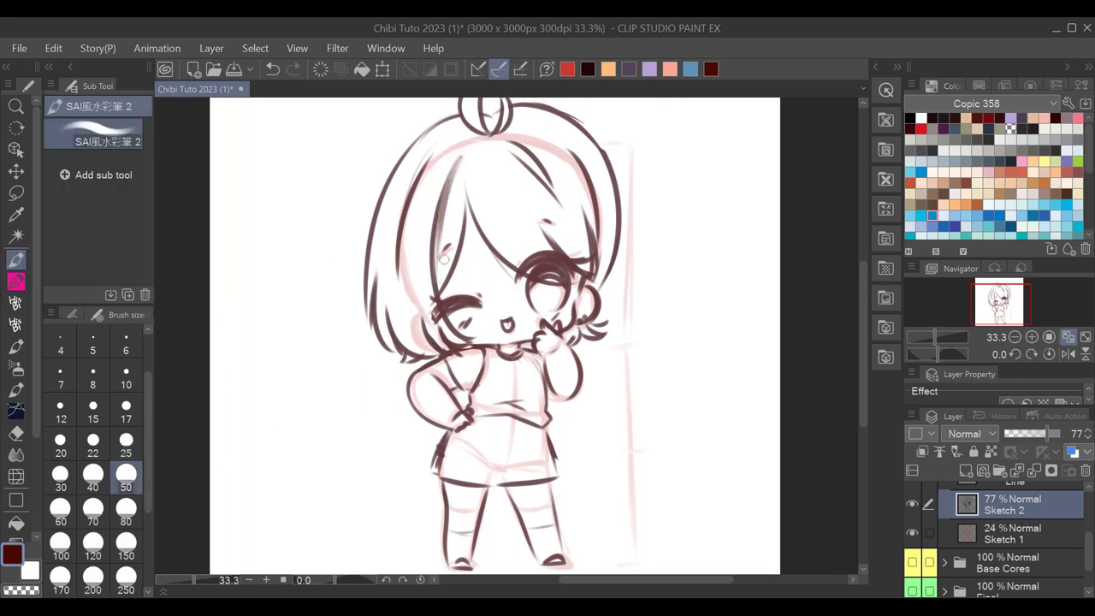
left_click(92, 475)
left_click_drag(456, 169, 439, 235)
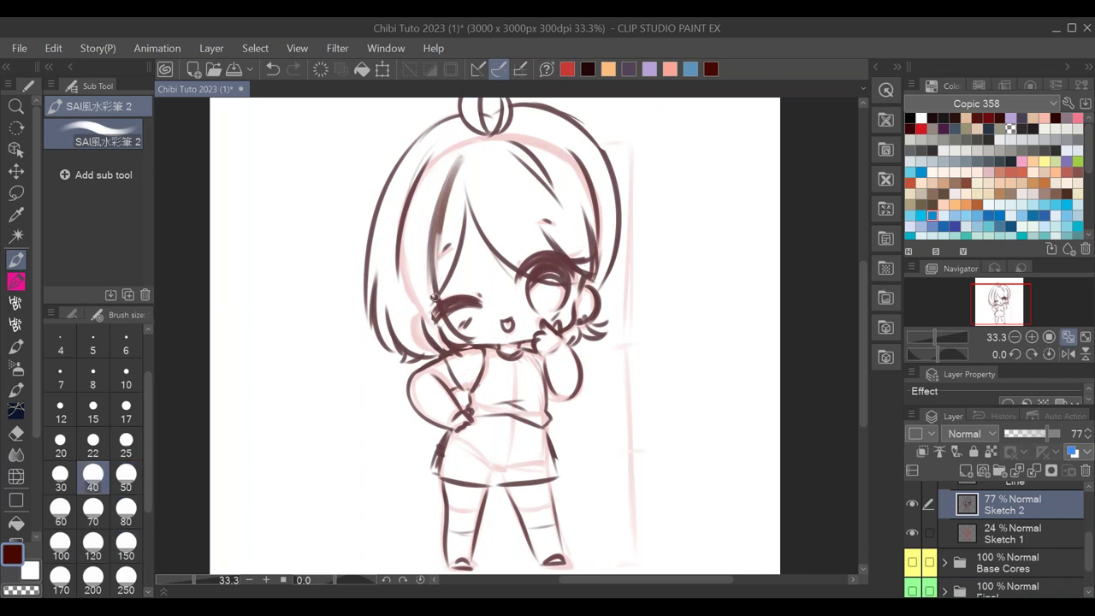
- Reinforce the outer hair outline and the flicked hair tips on both sides at brush size 30
left_click(60, 475)
mouse_move(416, 145)
left_mouse_down()
mouse_move(367, 295)
mouse_move(376, 212)
mouse_move(366, 327)
left_mouse_up()
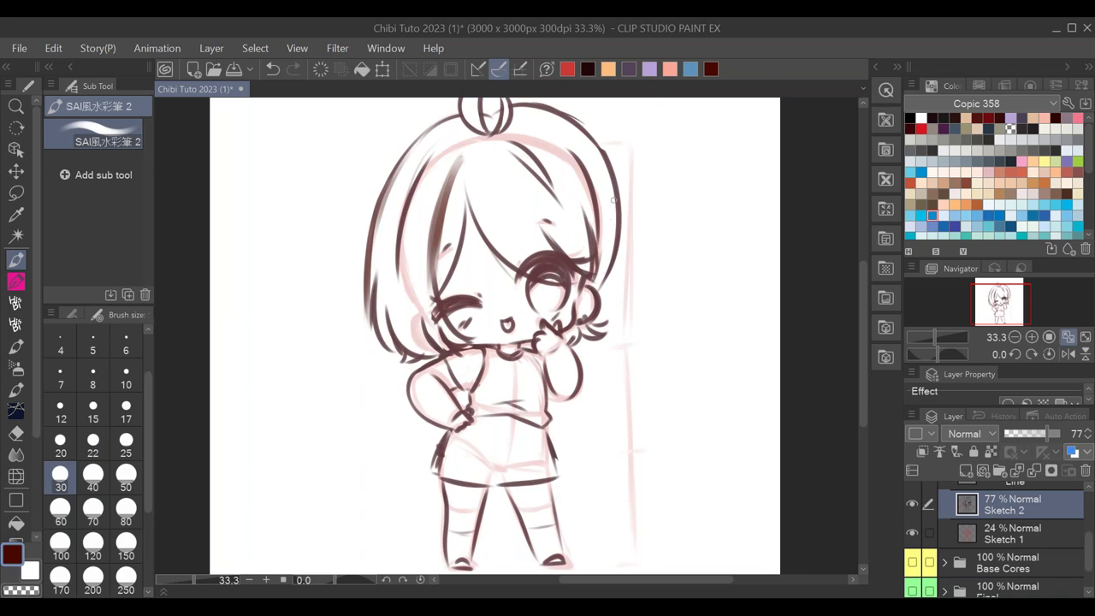
left_click_drag(616, 233, 613, 262)
mouse_move(588, 321)
left_mouse_down()
mouse_move(602, 337)
mouse_move(594, 331)
left_mouse_up()
mouse_move(403, 351)
left_mouse_down()
mouse_move(407, 366)
mouse_move(385, 360)
left_mouse_up()
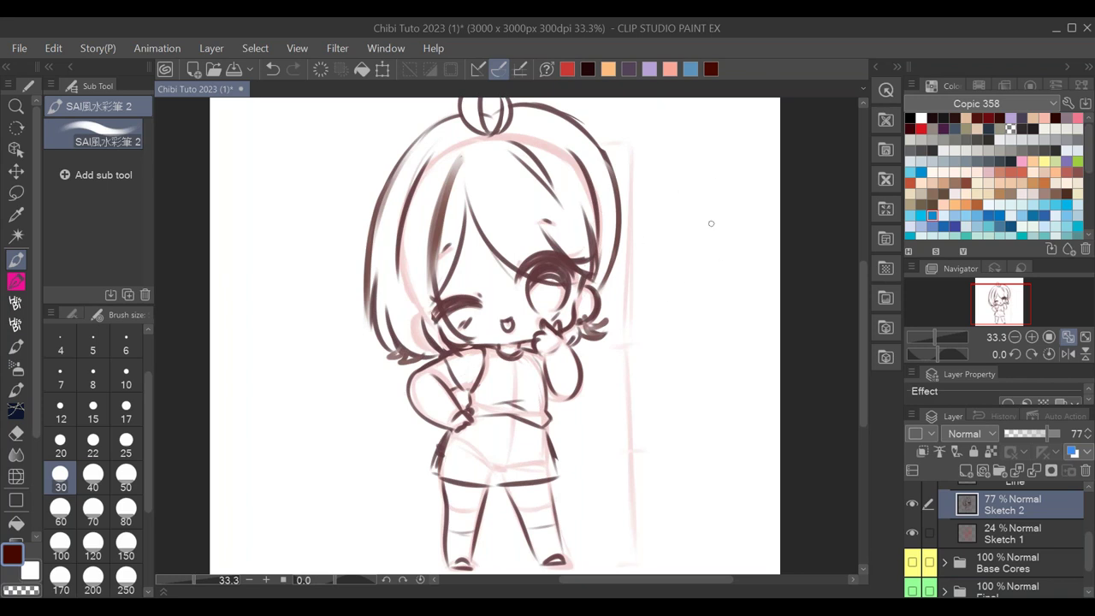
- Sketch a sample group of long, curved hair strands in the blank area beside the figure
mouse_move(304, 158)
left_mouse_down()
mouse_move(268, 248)
mouse_move(270, 301)
mouse_move(315, 211)
mouse_move(273, 325)
left_mouse_up()
left_click_drag(307, 230, 311, 350)
mouse_move(283, 305)
left_mouse_down()
mouse_move(303, 355)
mouse_move(319, 347)
left_mouse_up()
left_click_drag(319, 154, 282, 246)
left_click_drag(275, 295, 231, 328)
left_click_drag(291, 275, 318, 310)
mouse_move(325, 176)
left_mouse_down()
mouse_move(320, 245)
mouse_move(346, 270)
left_mouse_up()
- Erase the sample hair strands beside the figure with the Hard eraser, enlarging it from size 80 to 150
key("e")
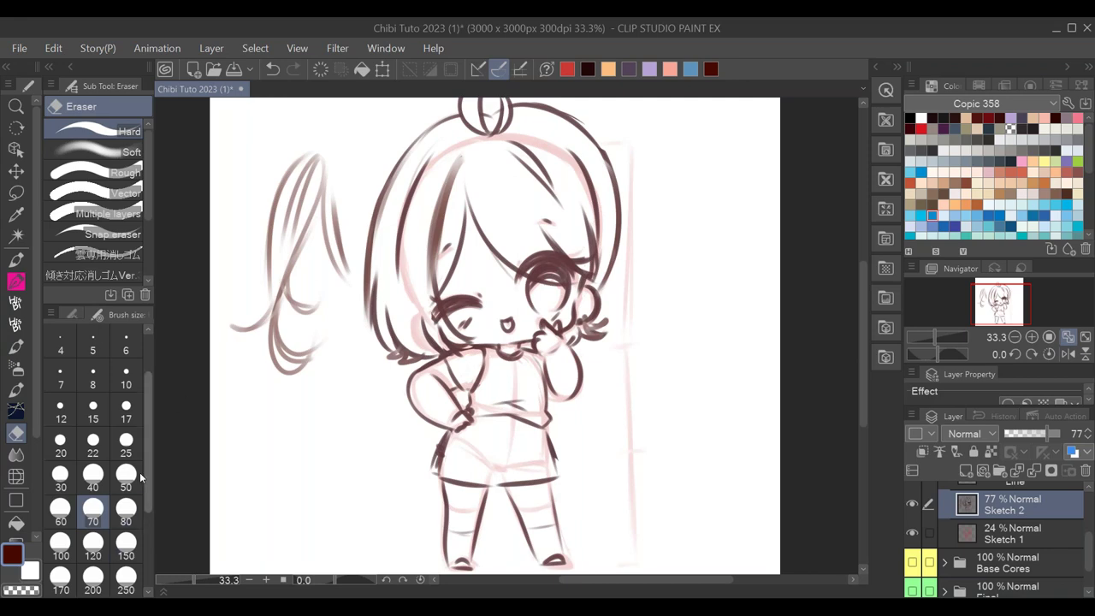
left_click(125, 509)
left_click_drag(295, 184, 235, 283)
key("bracketright")
key("bracketright")
key("bracketright")
mouse_move(296, 168)
left_mouse_down()
mouse_move(264, 274)
mouse_move(282, 359)
left_mouse_up()
mouse_move(333, 157)
left_mouse_down()
mouse_move(344, 261)
mouse_move(330, 293)
mouse_move(297, 323)
mouse_move(257, 298)
mouse_move(228, 356)
left_mouse_up()
left_click_drag(672, 208, 672, 506)
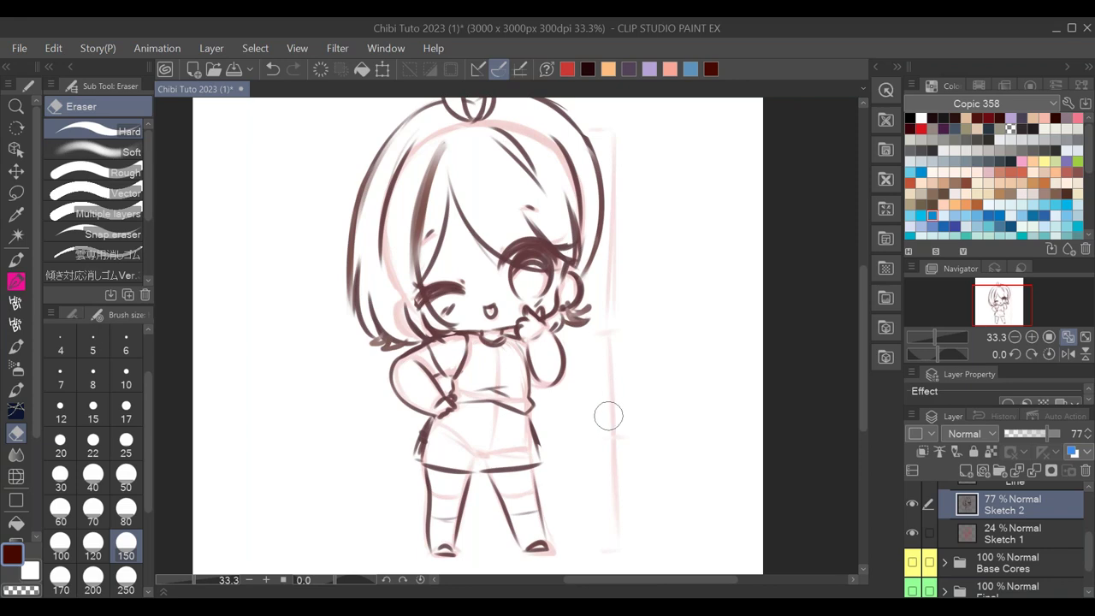
- Darken the outer hair outline on both sides and the tuft on top of the head with the HiBirough pen and SAI brush
key("p")
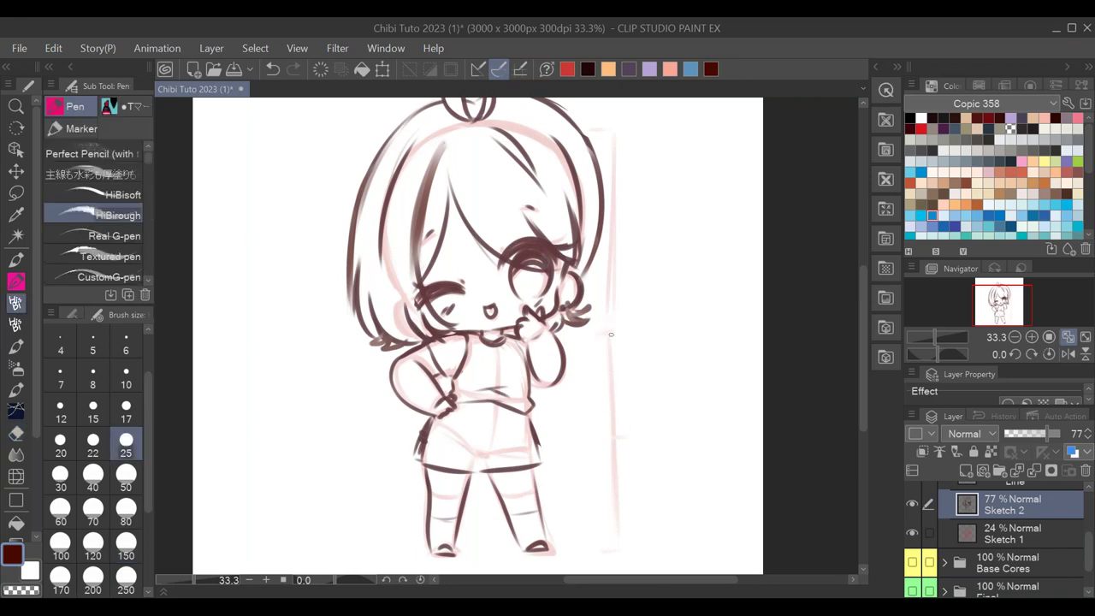
left_click_drag(612, 150, 616, 186)
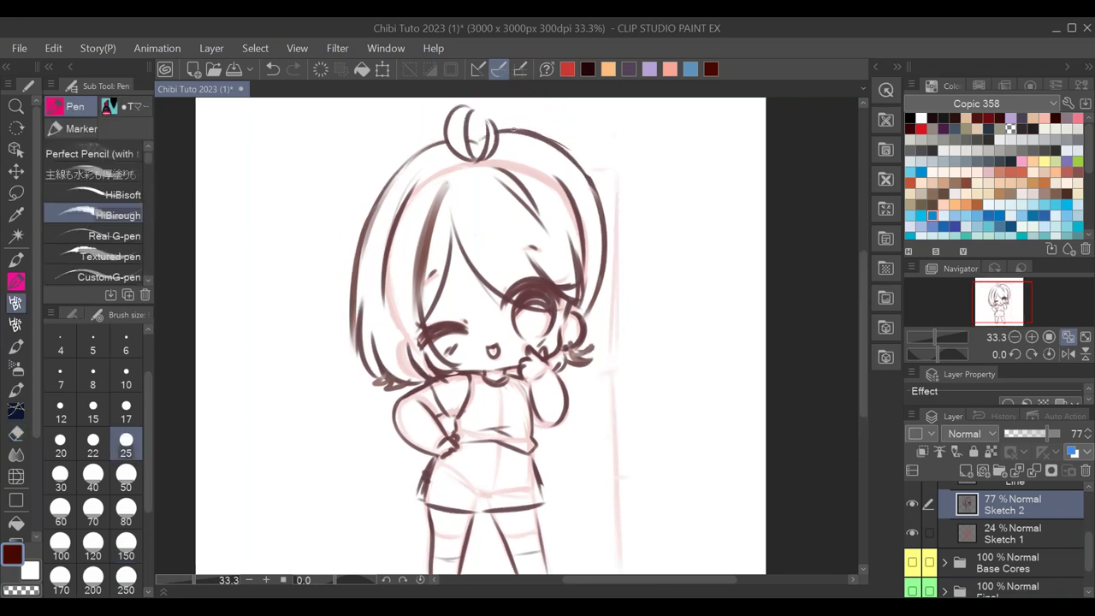
left_click_drag(507, 132, 599, 205)
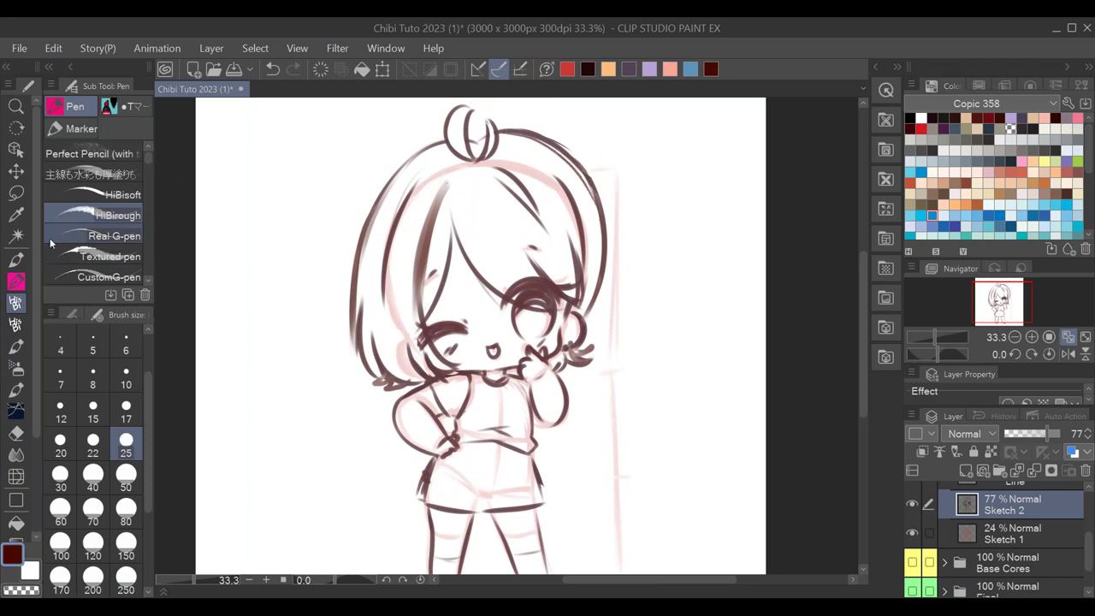
left_click(16, 259)
mouse_move(445, 139)
left_mouse_down()
mouse_move(370, 224)
mouse_move(355, 297)
left_mouse_up()
left_click_drag(476, 109, 464, 127)
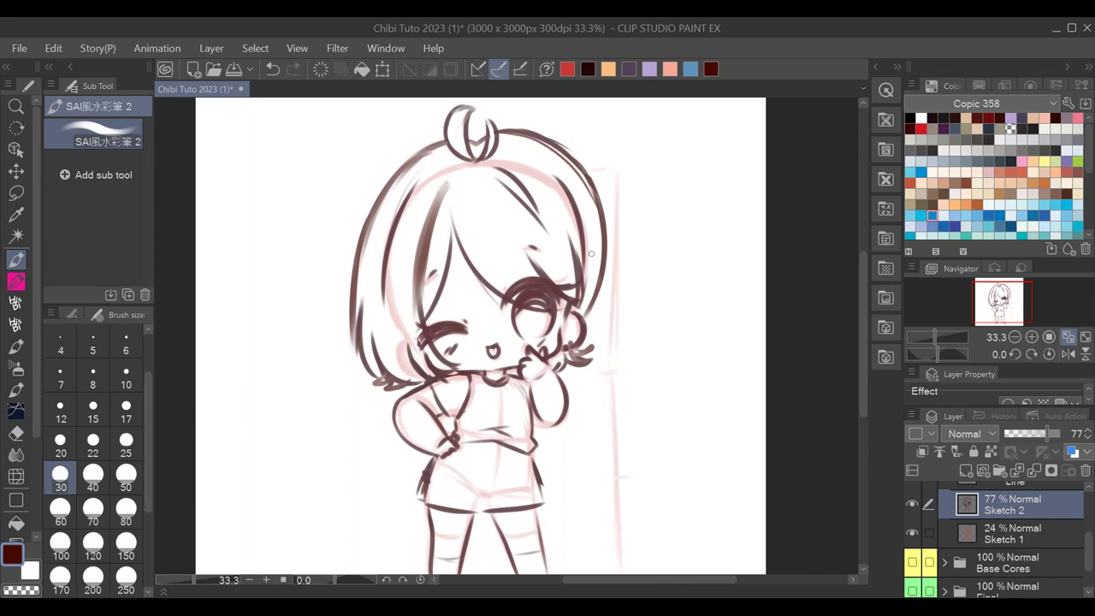
- Add tapered inner strand strokes to the fringe and the side hair on Sketch 2
left_click_drag(459, 184, 486, 239)
mouse_move(413, 220)
left_mouse_down()
mouse_move(408, 357)
mouse_move(393, 233)
mouse_move(380, 345)
left_mouse_up()
left_click_drag(397, 283, 392, 324)
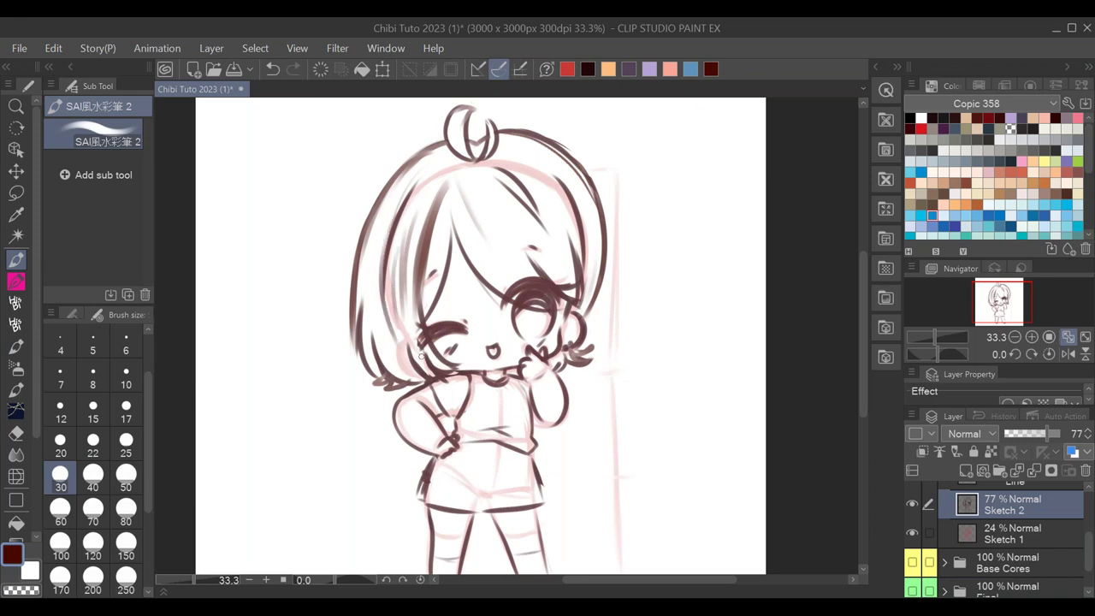
left_click_drag(390, 203, 370, 304)
- Darken the sock bands across both of the figure's legs
mouse_move(554, 470)
left_mouse_down()
mouse_move(570, 436)
mouse_move(568, 391)
mouse_move(453, 511)
left_mouse_up()
left_click_drag(434, 528, 537, 523)
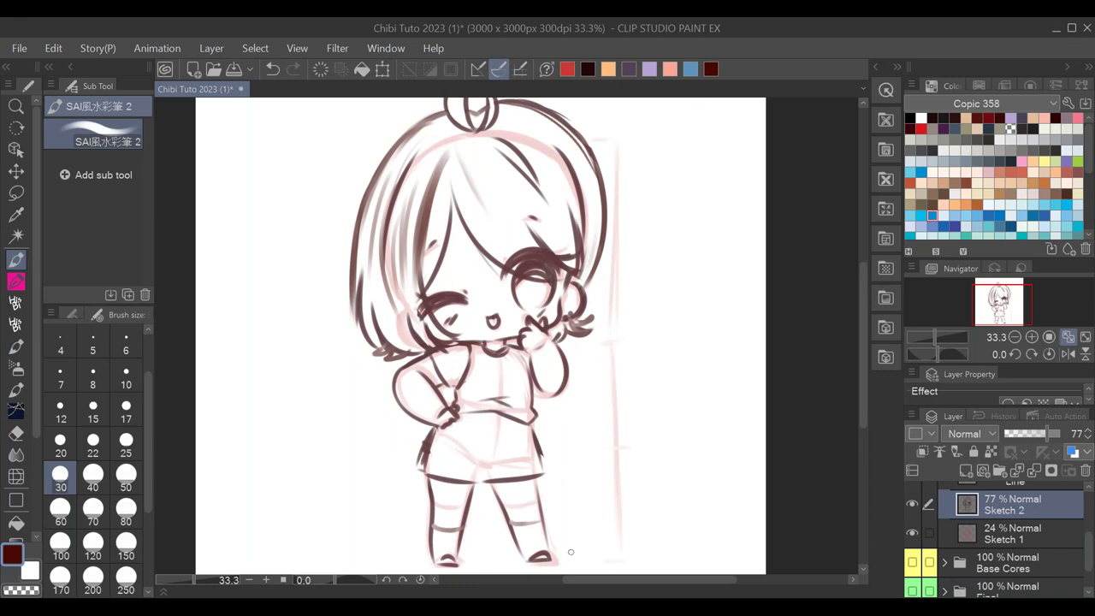
- Hide the Sketch 1 layer and lower the Sketch 2 layer's opacity to 9%
left_click_drag(437, 565, 460, 561)
mouse_move(665, 254)
left_mouse_down()
mouse_move(665, 384)
mouse_move(672, 268)
mouse_move(658, 244)
left_mouse_up()
mouse_move(1089, 548)
left_mouse_down()
mouse_move(1088, 528)
mouse_move(1088, 539)
left_mouse_up()
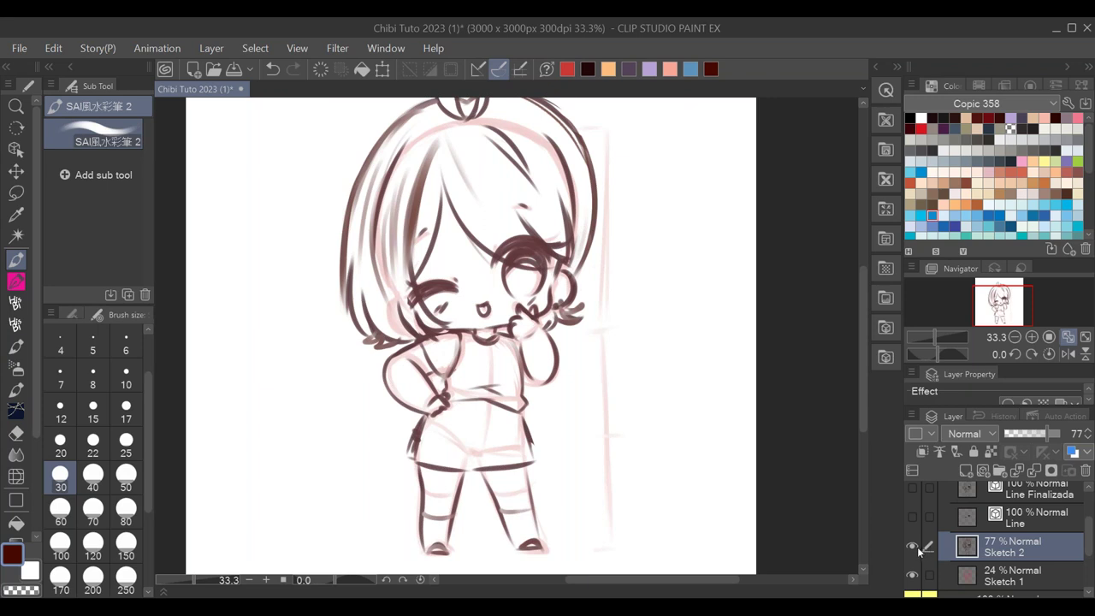
left_click(912, 576)
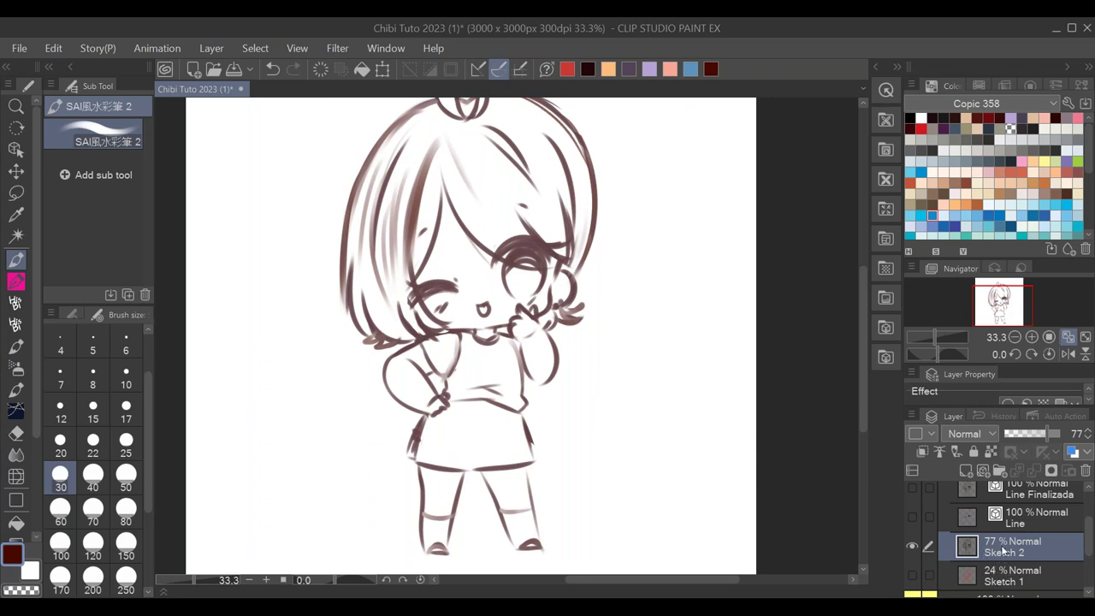
left_click_drag(1044, 436, 1009, 439)
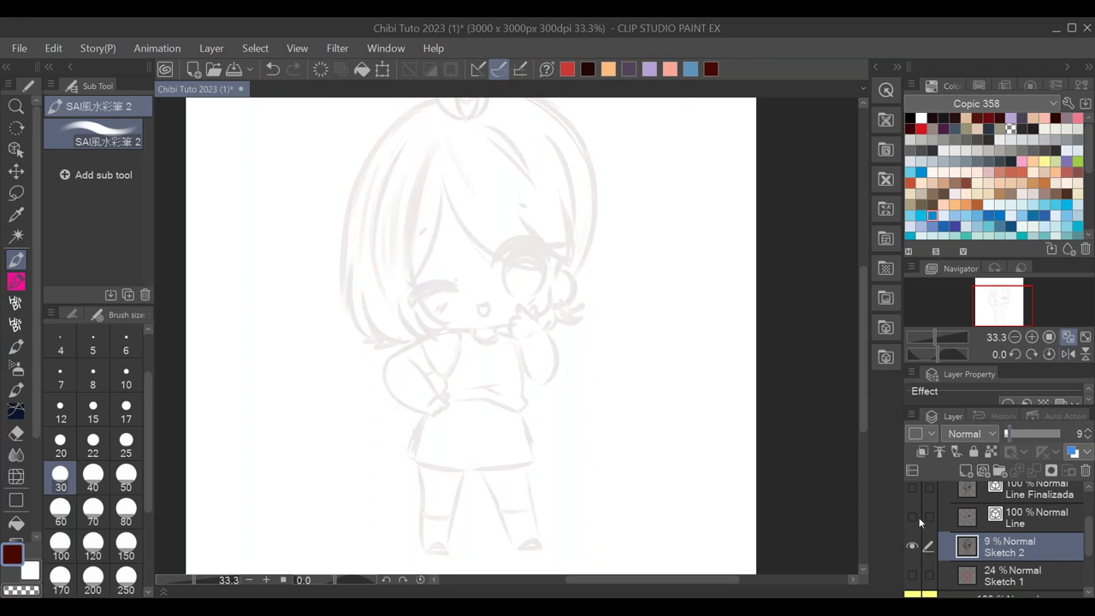
- Make the Line layer active and turn its visibility on
left_click(1040, 512)
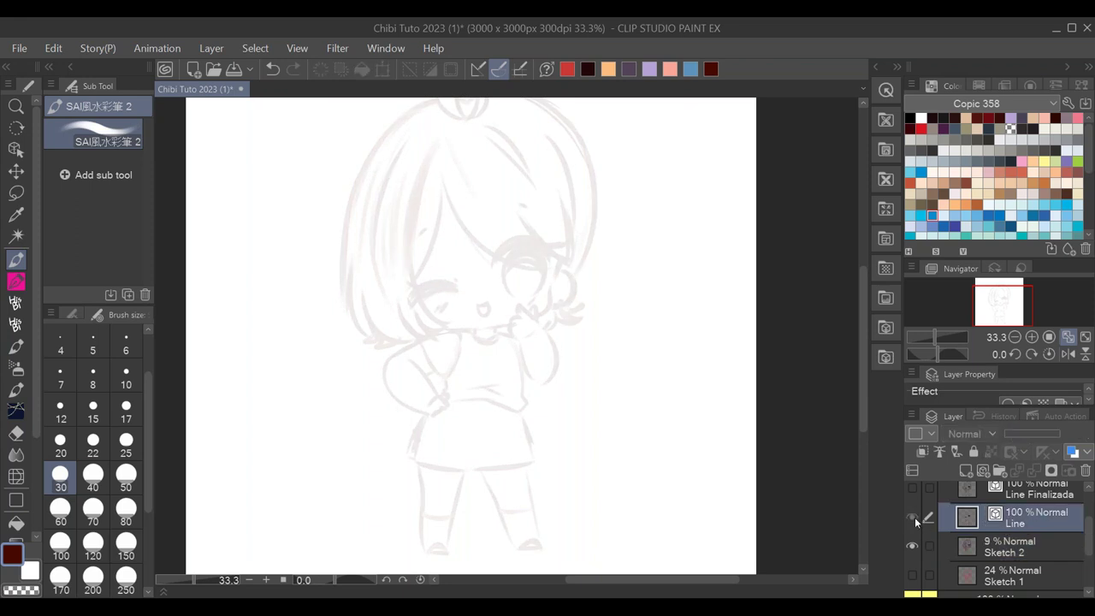
left_click(913, 517)
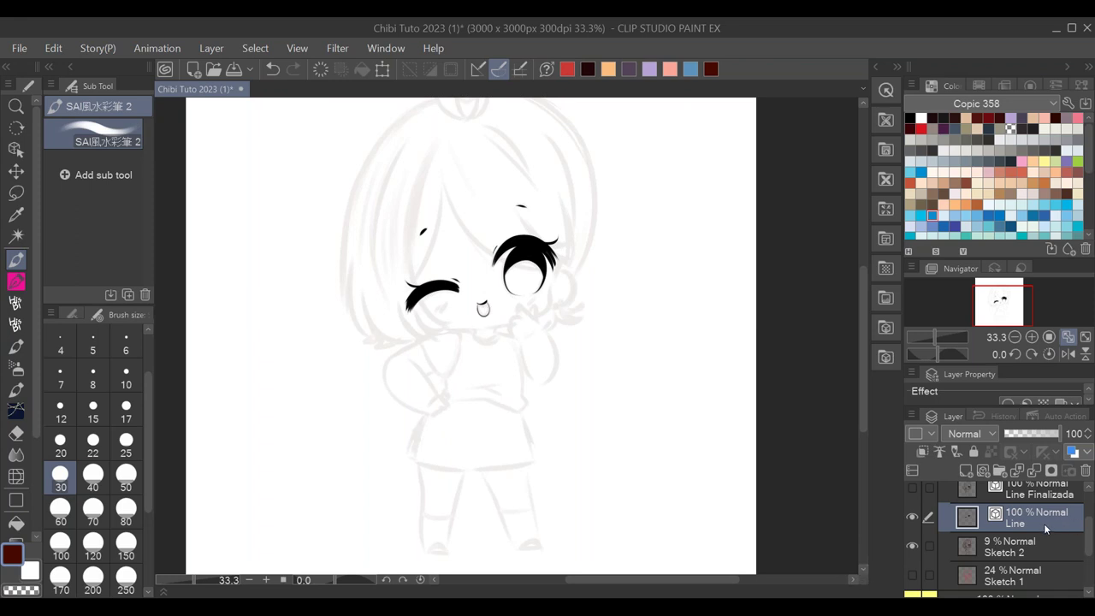
scroll(1080, 531, "up", 2)
scroll(1080, 531, "down", 1)
scroll(1052, 539, "up", 1)
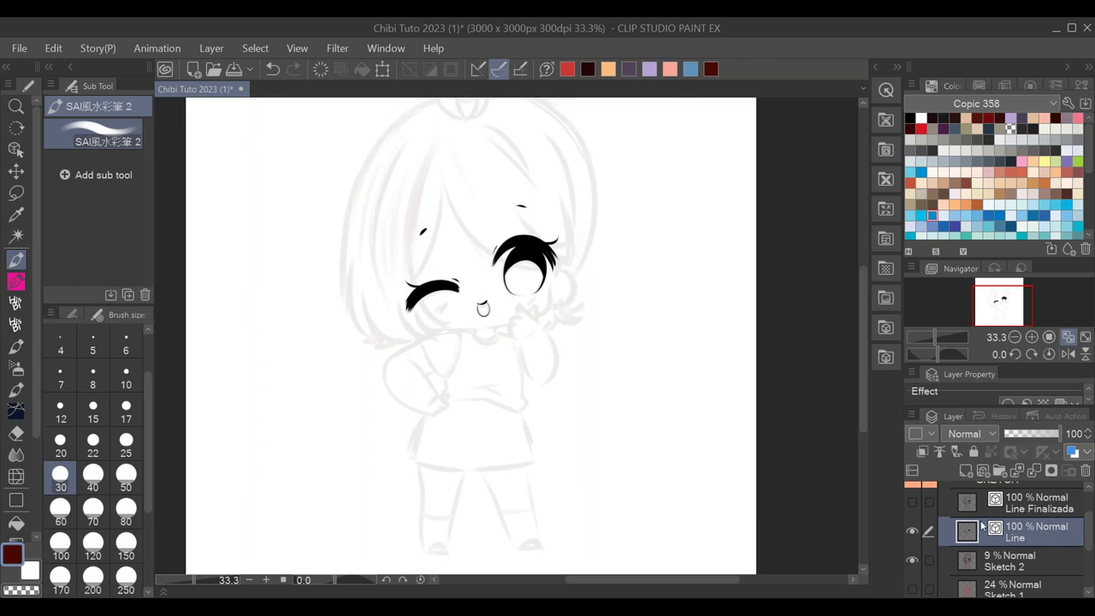
- Ink the cheek and jaw line below the open eye with Noonie's Pen SAI 2 at size 20
key("p")
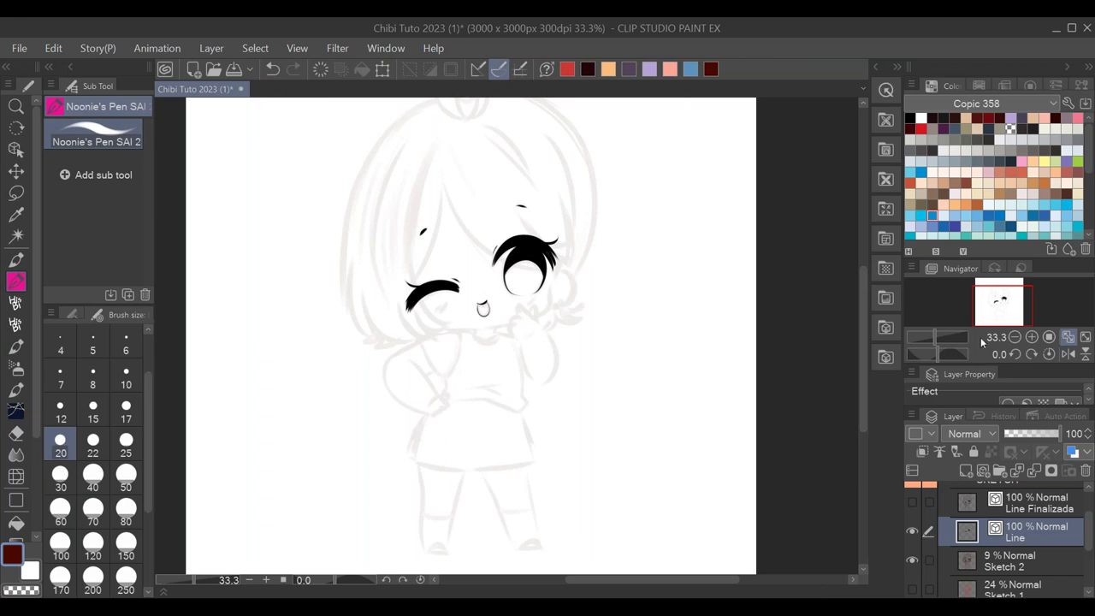
left_click(1032, 338)
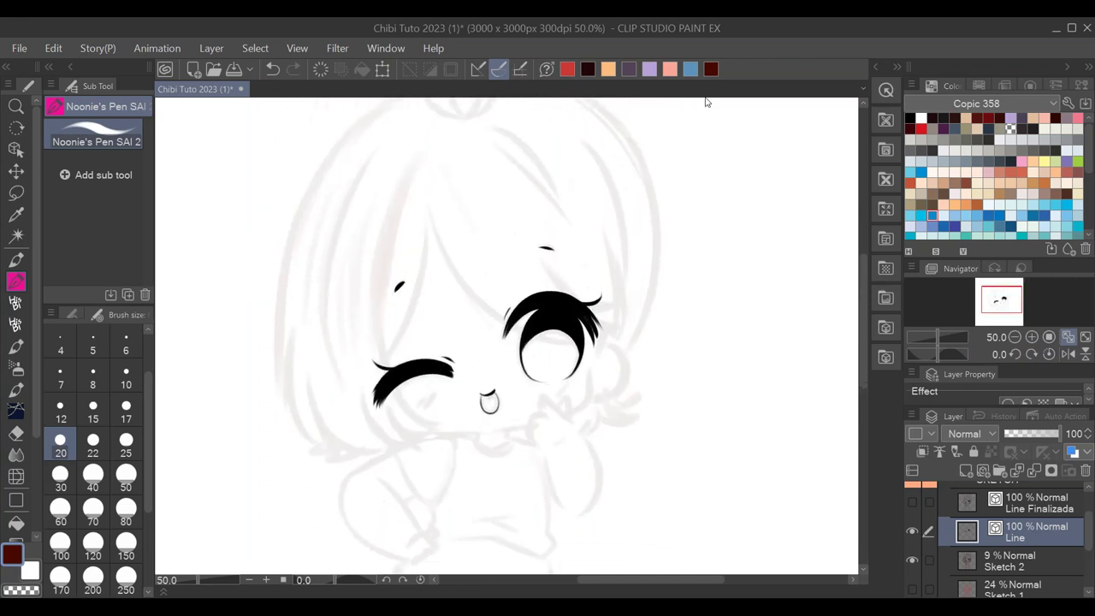
mouse_move(588, 250)
left_mouse_down()
mouse_move(602, 283)
mouse_move(537, 183)
mouse_move(546, 211)
left_mouse_up()
scroll(556, 394, "up", 2)
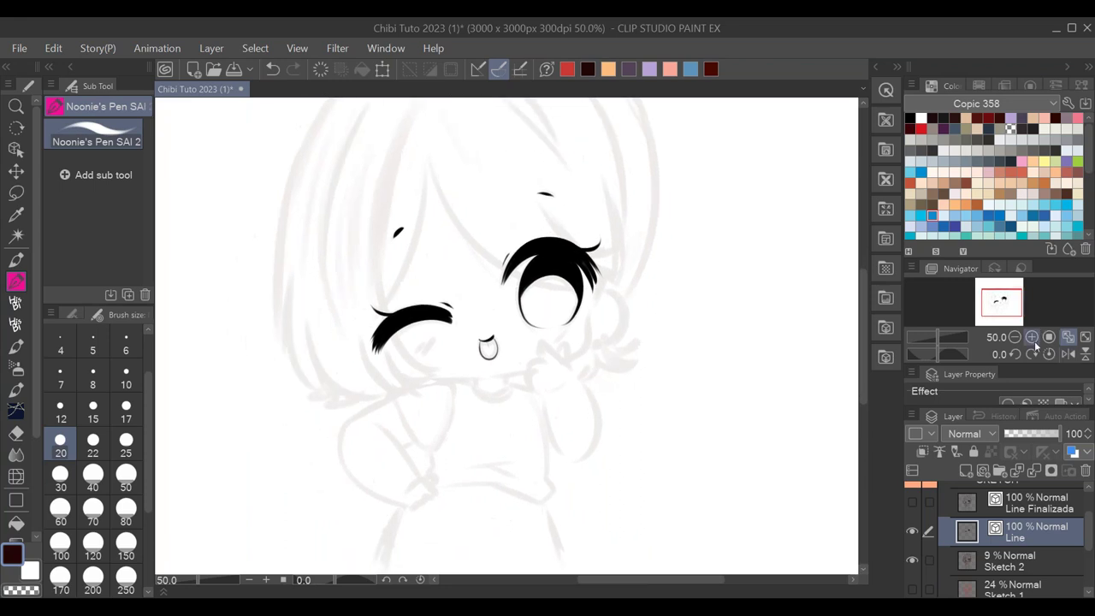
mouse_move(619, 305)
left_mouse_down()
mouse_move(612, 343)
mouse_move(587, 366)
left_mouse_up()
key("ctrl+z")
key("ctrl+z")
key("ctrl+z")
mouse_move(618, 306)
left_mouse_down()
mouse_move(614, 358)
mouse_move(587, 368)
left_mouse_up()
key("ctrl+z")
mouse_move(618, 305)
left_mouse_down()
mouse_move(613, 332)
mouse_move(575, 377)
left_mouse_up()
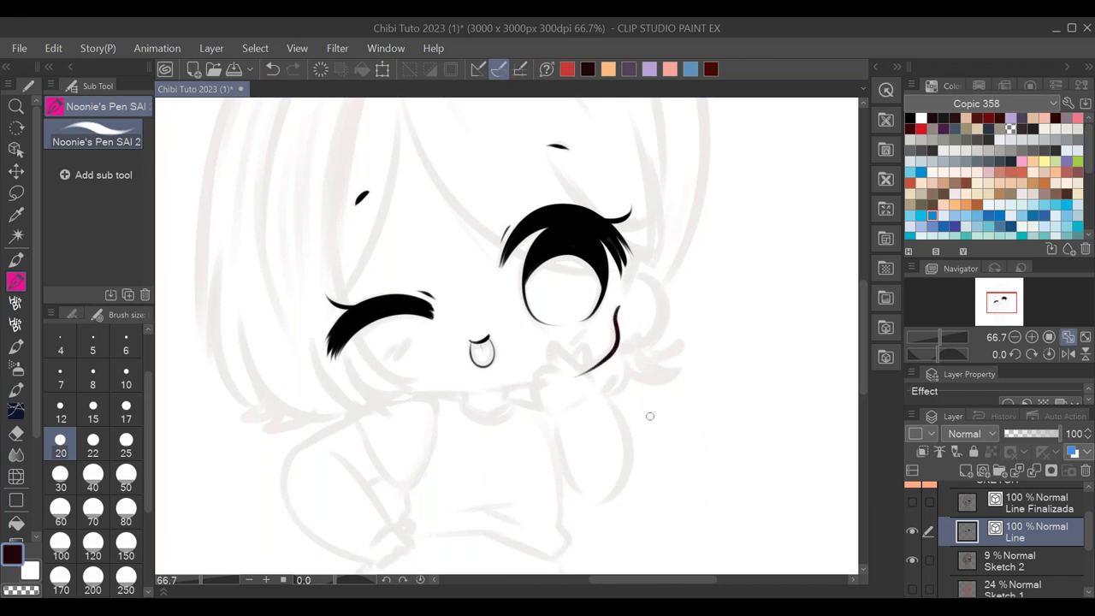
key("ctrl+z")
left_click_drag(618, 305, 589, 370)
mouse_move(492, 392)
left_mouse_down()
mouse_move(611, 356)
mouse_move(536, 394)
mouse_move(622, 340)
left_mouse_up()
key("ctrl+z")
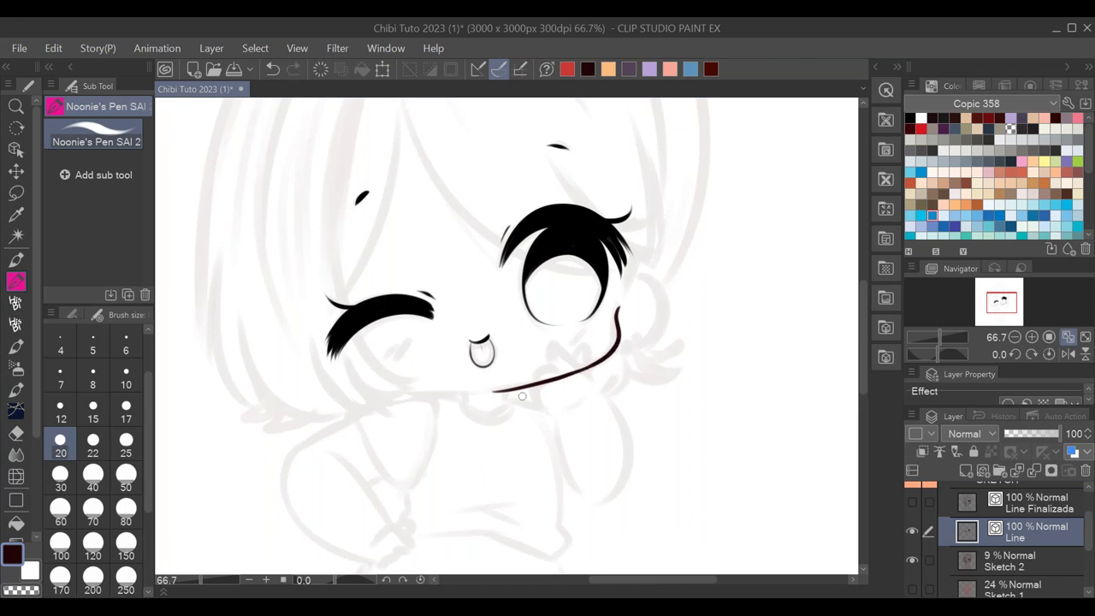
- Ink the rest of the jaw line from the chin toward the winking eye's side
left_click(1014, 354)
left_click(1032, 354)
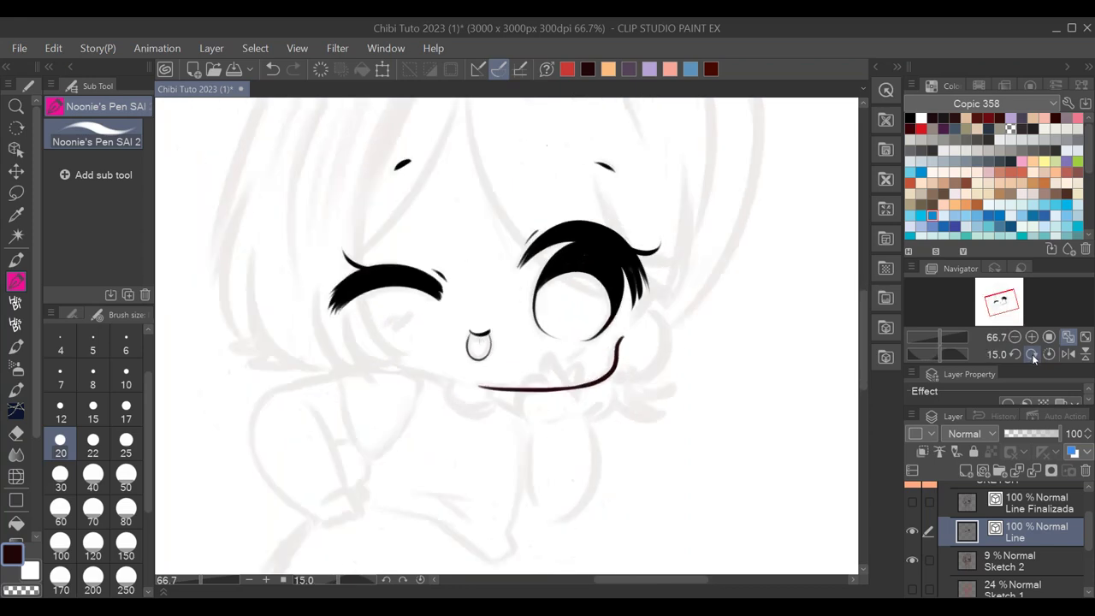
left_click(1032, 354)
left_click(1032, 355)
left_click(1032, 354)
left_click(1032, 354)
left_click(1032, 354)
left_click_drag(426, 247, 452, 339)
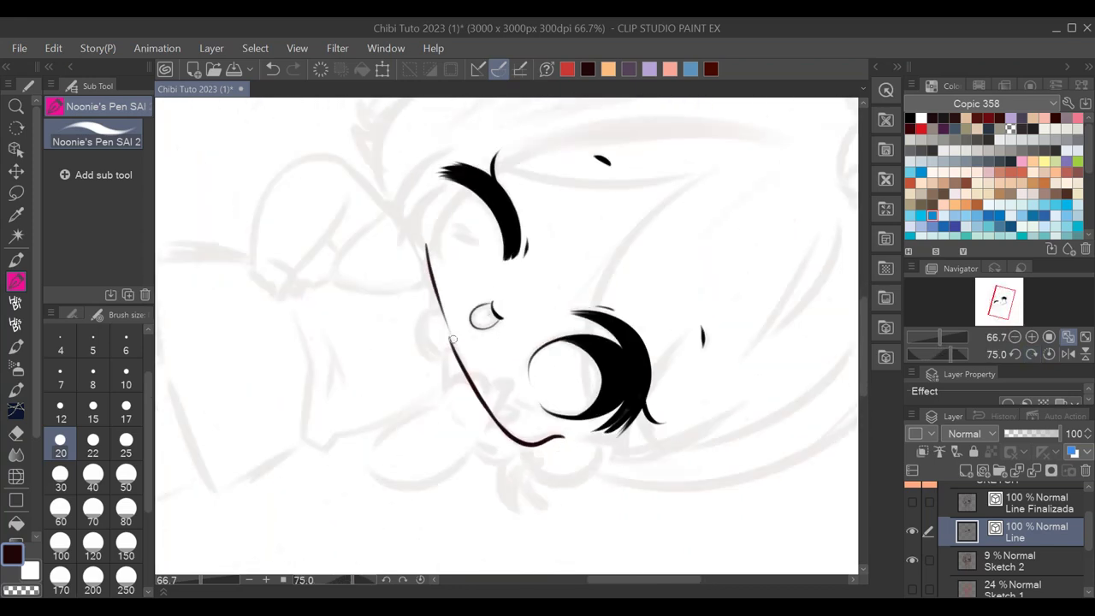
key("ctrl+z")
left_click_drag(425, 231, 450, 321)
key("ctrl+z")
left_click_drag(425, 231, 450, 323)
key("ctrl+z")
left_click_drag(424, 231, 451, 339)
key("ctrl+z")
left_click_drag(425, 238, 448, 333)
key("ctrl+z")
left_click_drag(426, 239, 446, 329)
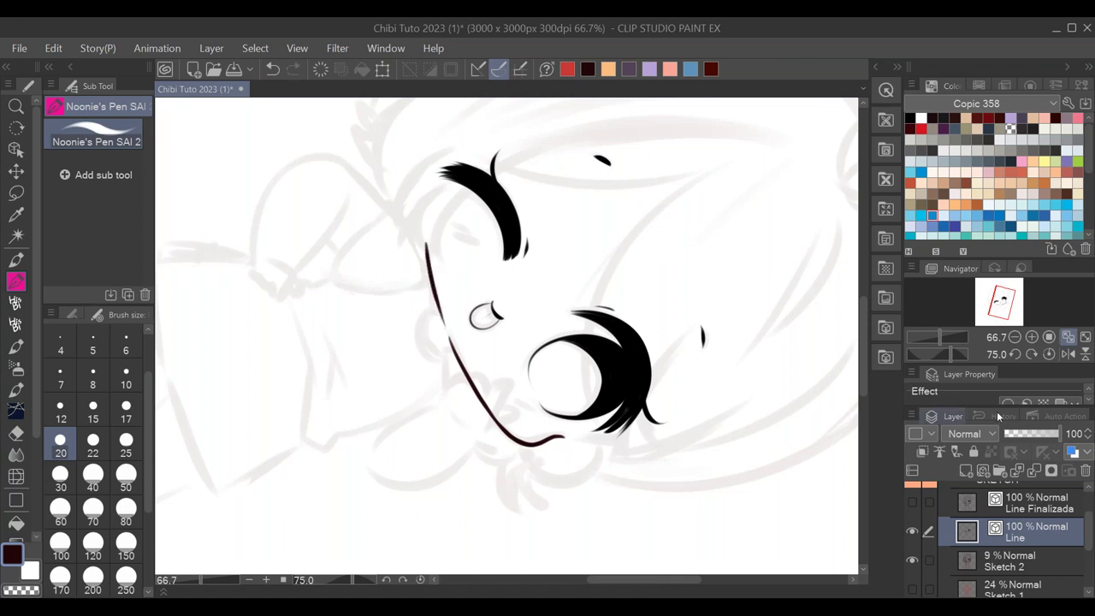
left_click(1049, 354)
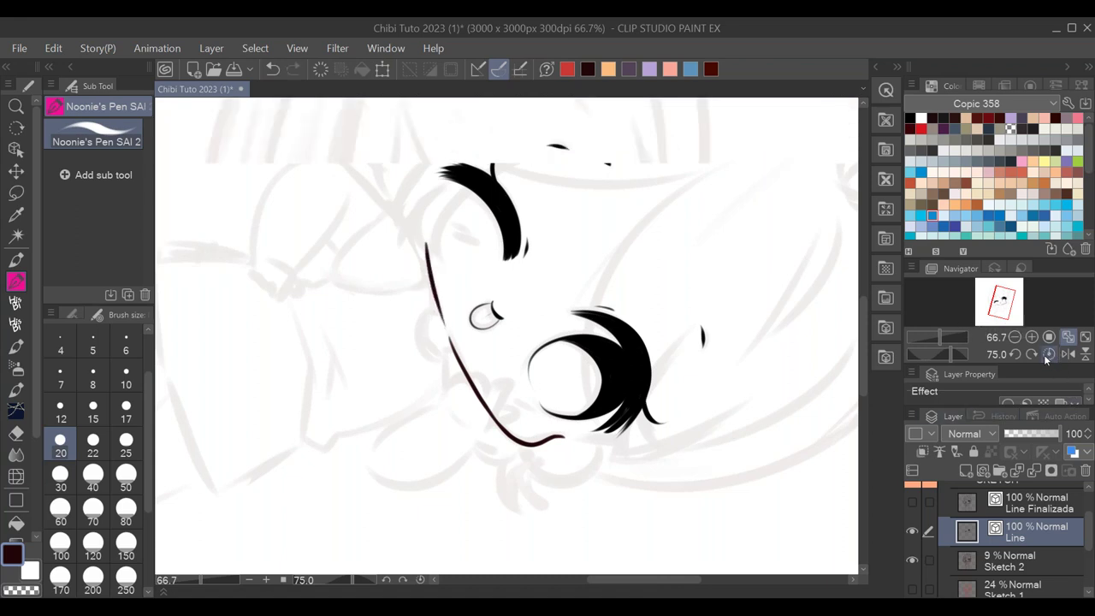
- Ink the curved ear outline beside the open eye, ending it at the cheek line
mouse_move(646, 339)
left_mouse_down()
mouse_move(671, 370)
mouse_move(610, 413)
left_mouse_up()
key("ctrl+z")
mouse_move(644, 332)
left_mouse_down()
mouse_move(661, 397)
mouse_move(611, 409)
left_mouse_up()
key("ctrl+z")
mouse_move(645, 332)
left_mouse_down()
mouse_move(676, 360)
mouse_move(601, 410)
left_mouse_up()
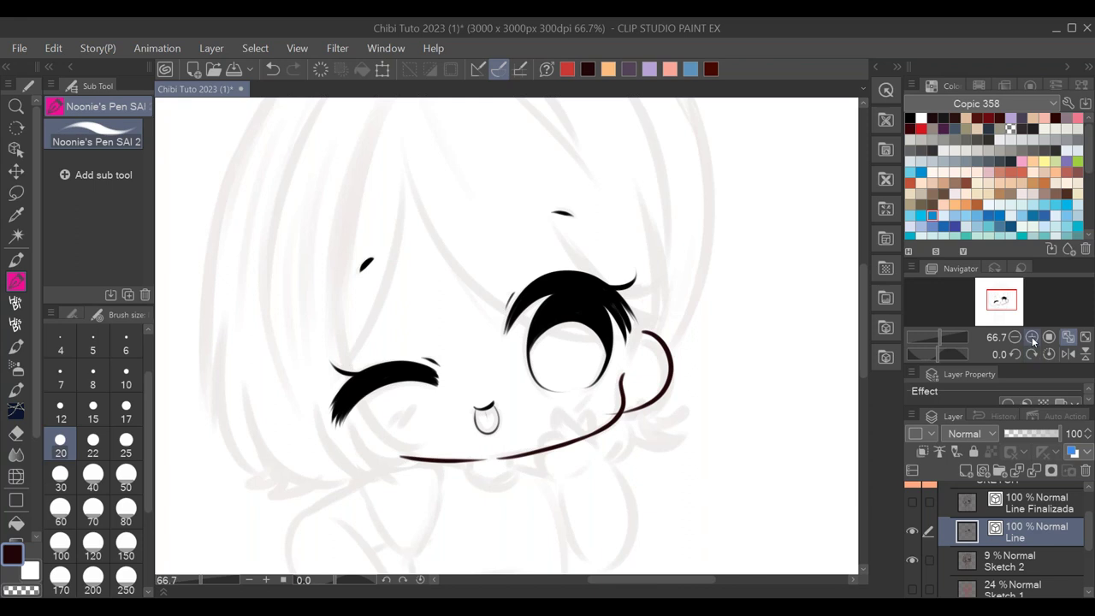
- Trim the end of the ear line that crosses inside the cheek with the Vector eraser at size 10
left_click(1032, 336)
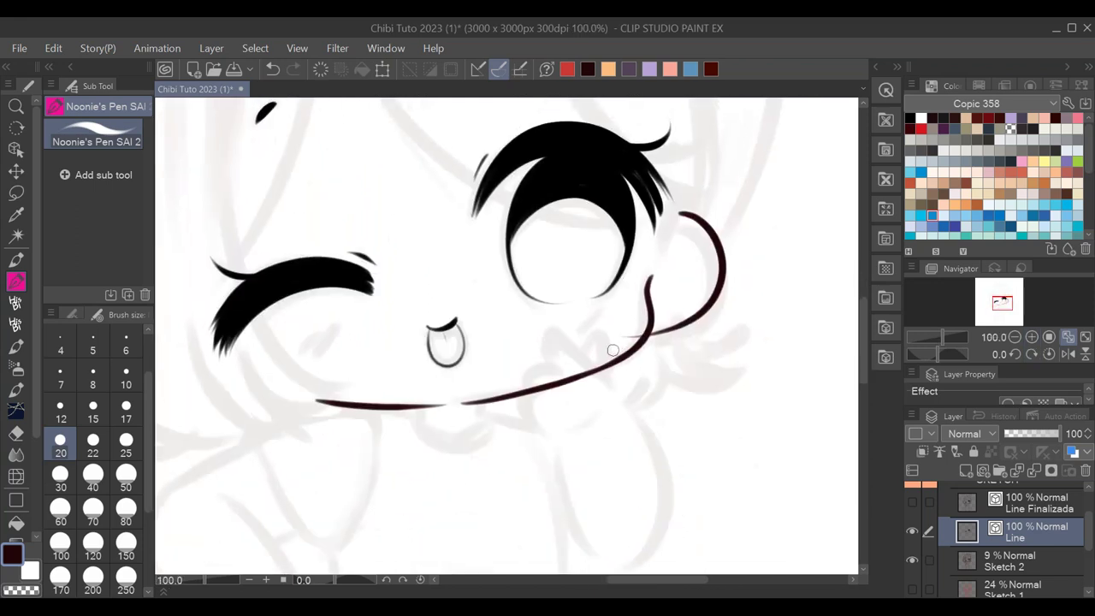
key("e")
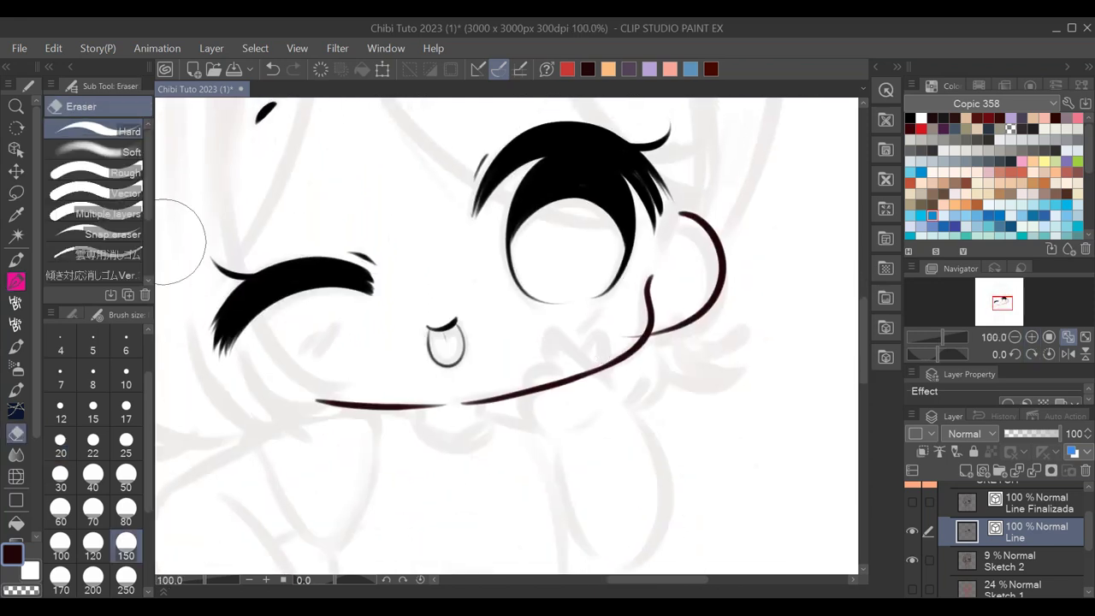
left_click(111, 193)
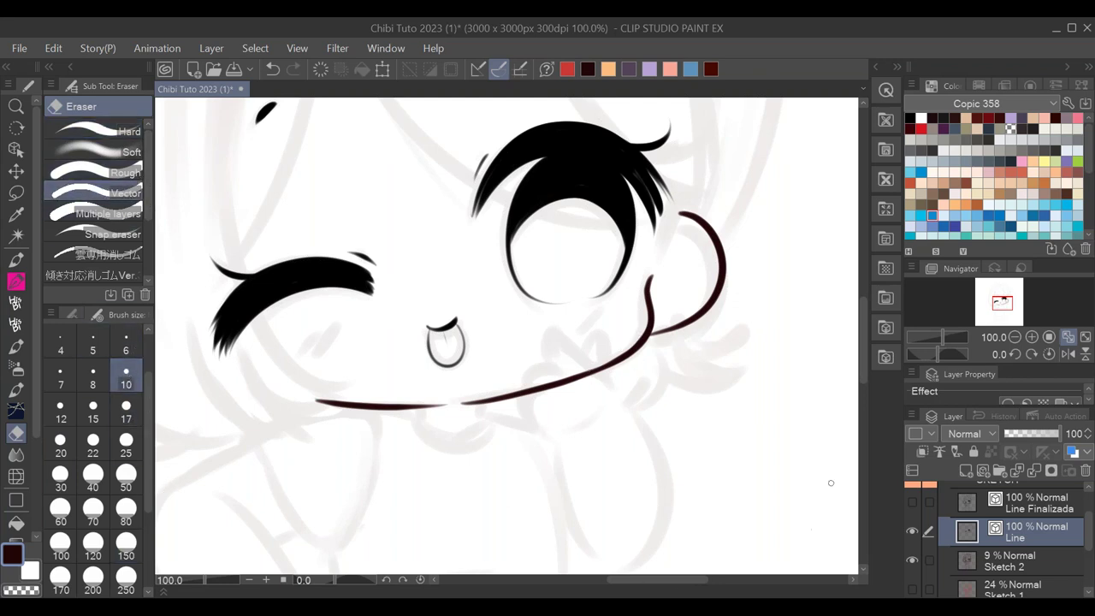
left_click_drag(722, 269, 777, 357)
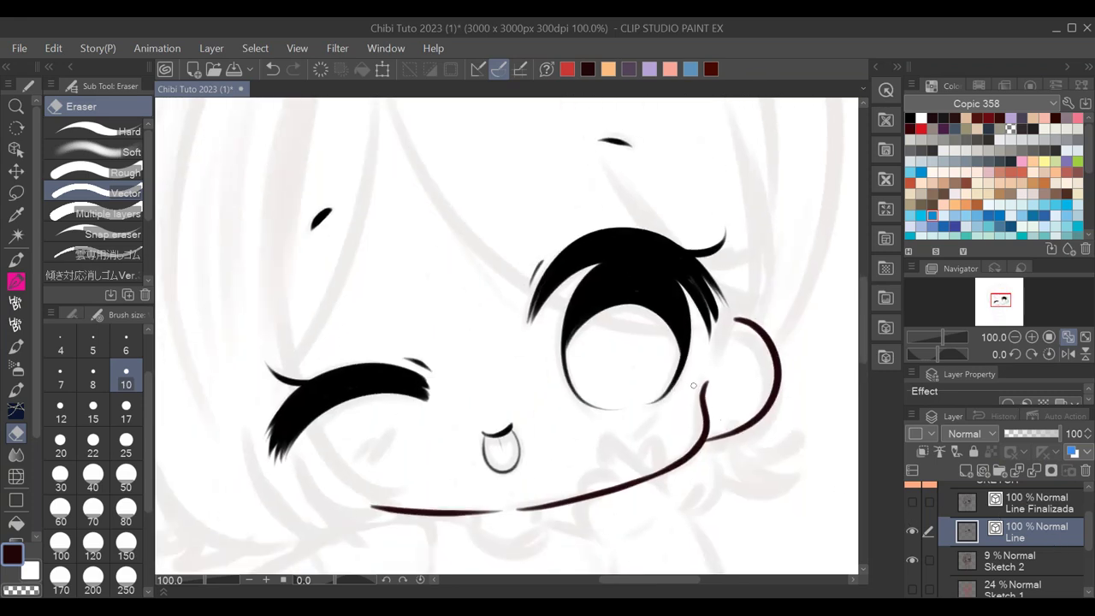
- Draw short hair strands between the open eye and the ear in black with Noonie's Pen SAI 2
left_click(15, 281)
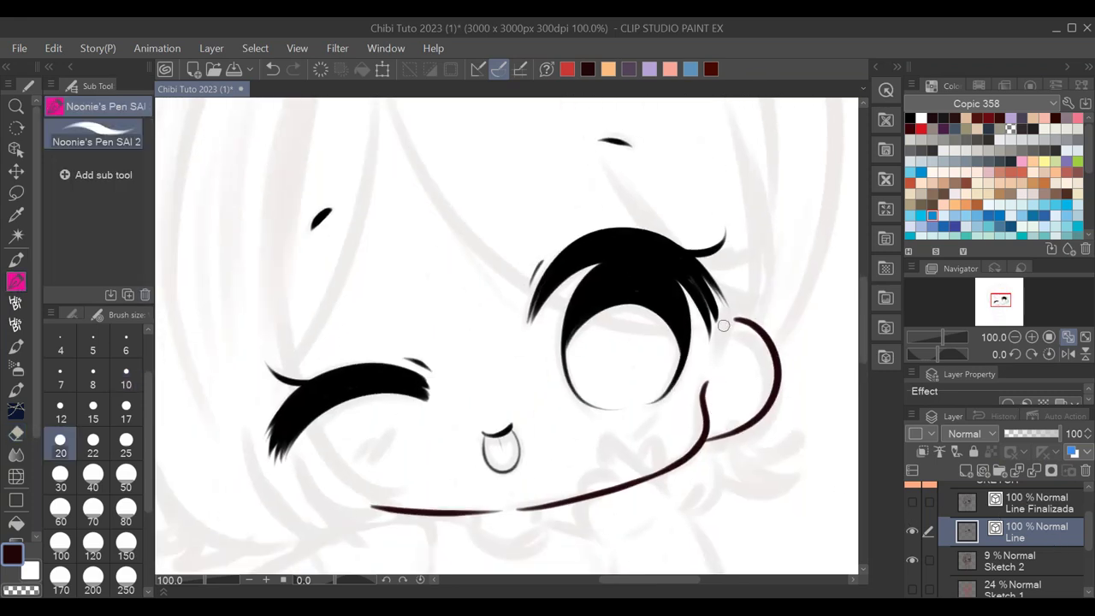
left_click_drag(735, 315, 709, 381)
key("ctrl+z")
left_click(911, 118)
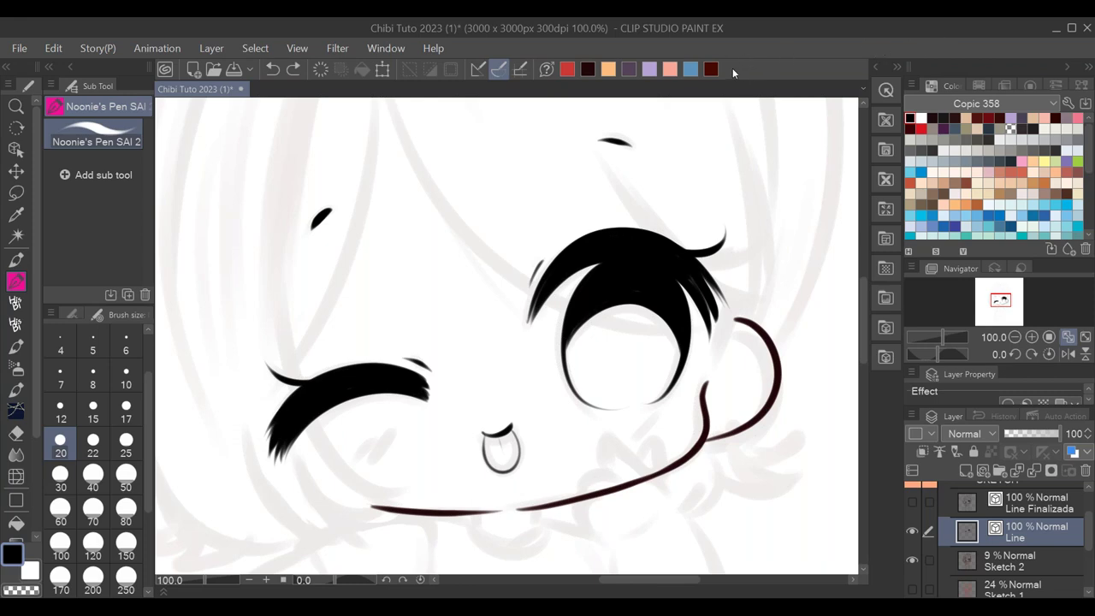
left_click_drag(739, 299, 706, 377)
key("ctrl+z")
left_click_drag(737, 311, 693, 385)
left_click_drag(727, 293, 683, 395)
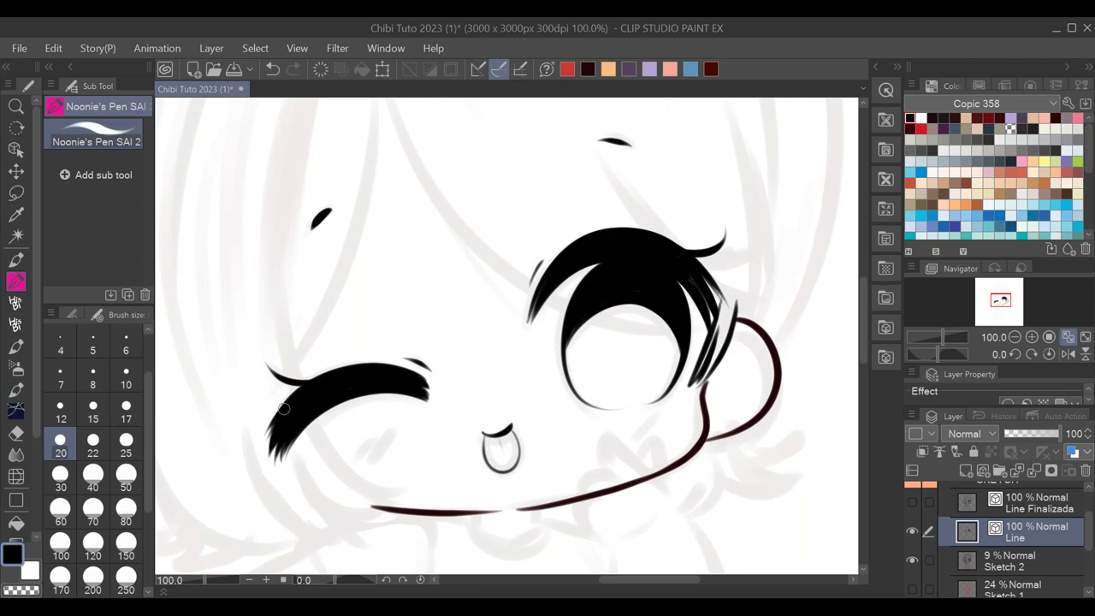
- Ink the long fringe curve across the open eye and the tapered strands running down toward the ear
left_click(1015, 337)
mouse_move(422, 138)
left_mouse_down()
mouse_move(463, 252)
mouse_move(647, 317)
left_mouse_up()
left_click_drag(572, 209, 597, 264)
left_click_drag(613, 224, 640, 279)
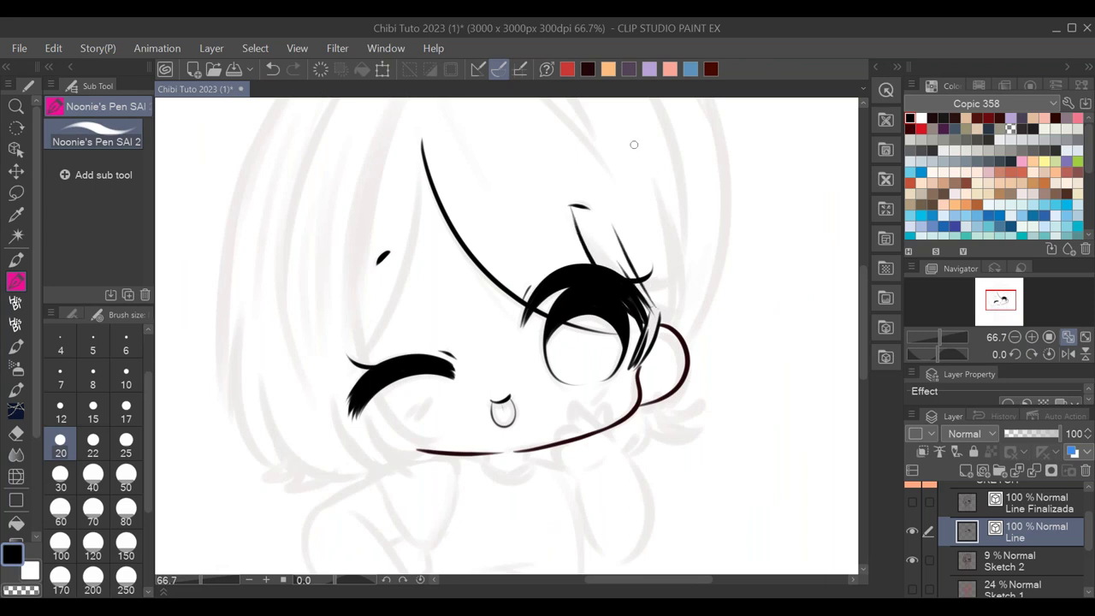
left_click_drag(638, 147, 677, 312)
left_click_drag(656, 248, 664, 323)
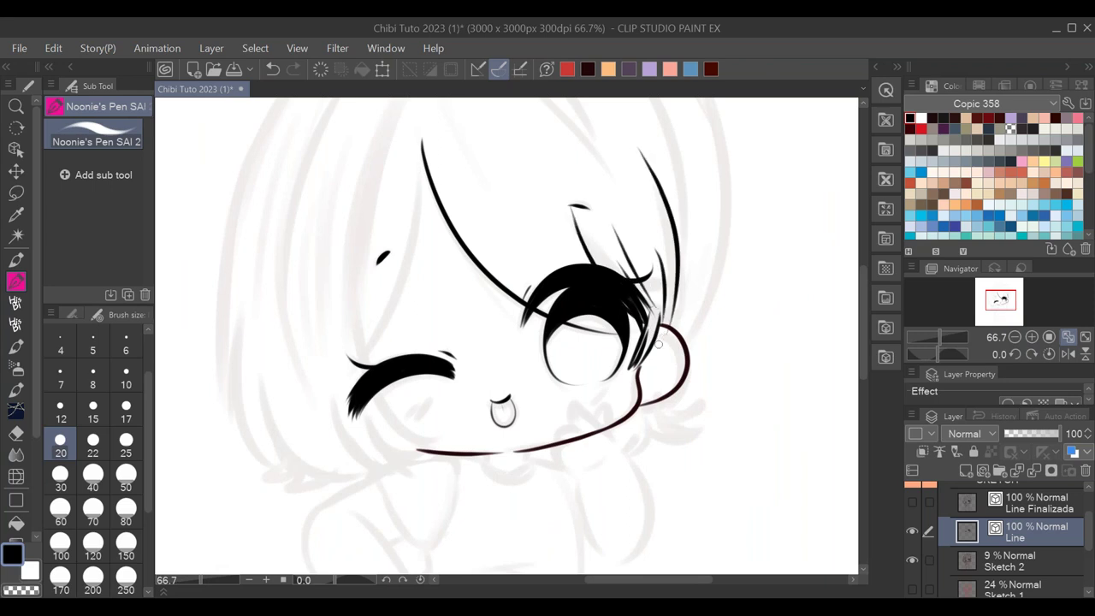
key("e")
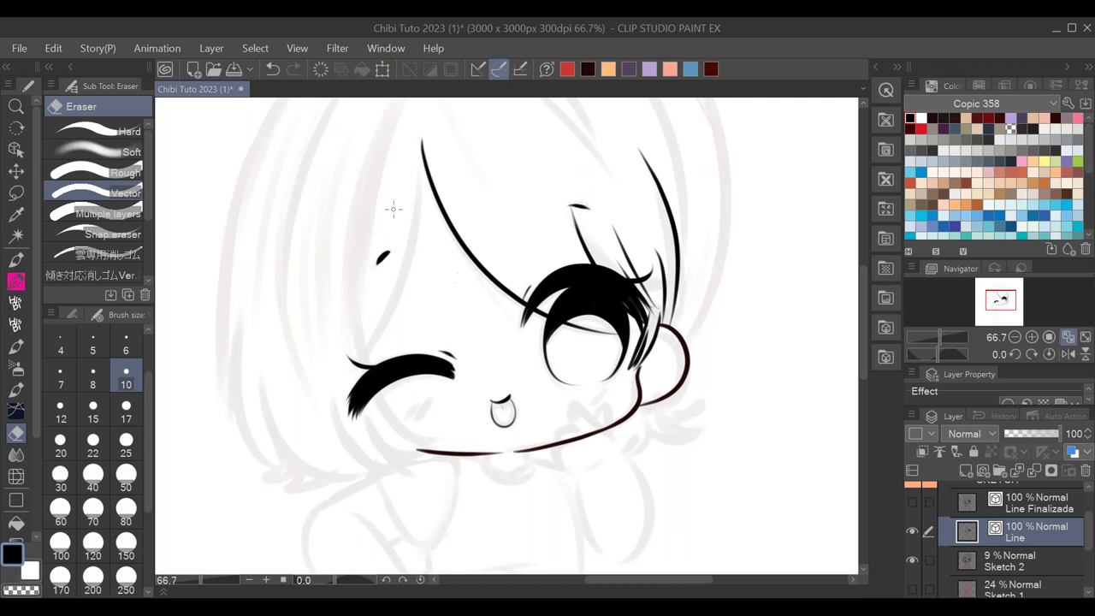
- Ink the fringe, pointed strand tips and outer side hair around the winking eye with the size 20 pen
key("p")
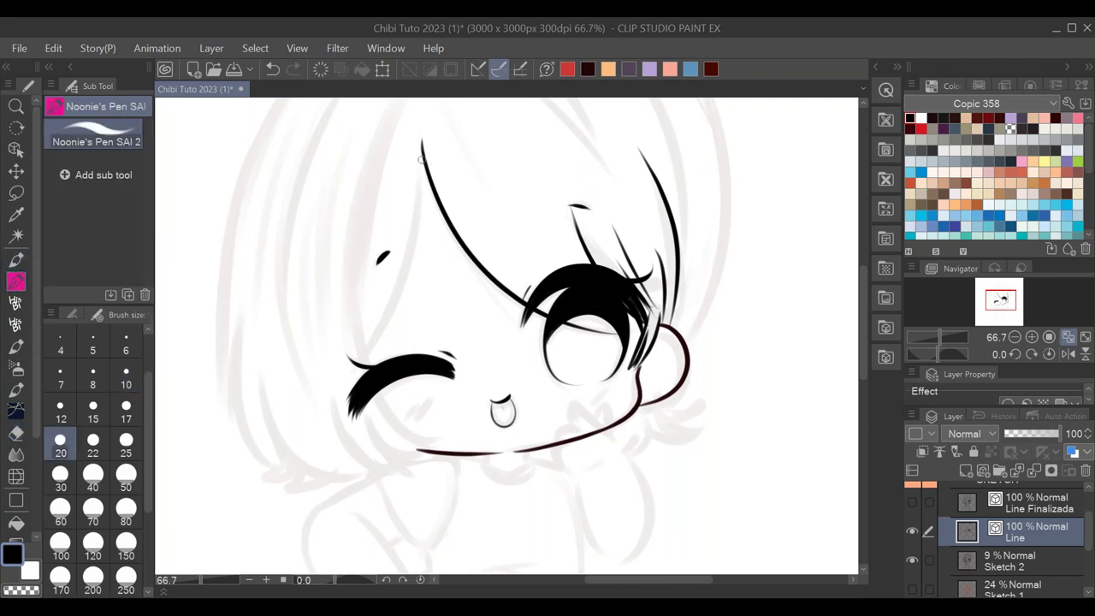
mouse_move(403, 108)
left_mouse_down()
mouse_move(354, 305)
mouse_move(441, 438)
mouse_move(384, 431)
mouse_move(371, 382)
mouse_move(343, 401)
mouse_move(360, 473)
mouse_move(409, 471)
left_mouse_up()
left_click_drag(369, 419, 426, 484)
left_click_drag(411, 439, 428, 476)
left_click_drag(263, 338, 358, 474)
left_click_drag(247, 287, 236, 344)
left_click_drag(236, 390, 302, 476)
mouse_move(257, 152)
left_mouse_down()
mouse_move(207, 425)
mouse_move(236, 390)
left_mouse_up()
left_click_drag(359, 479, 337, 443)
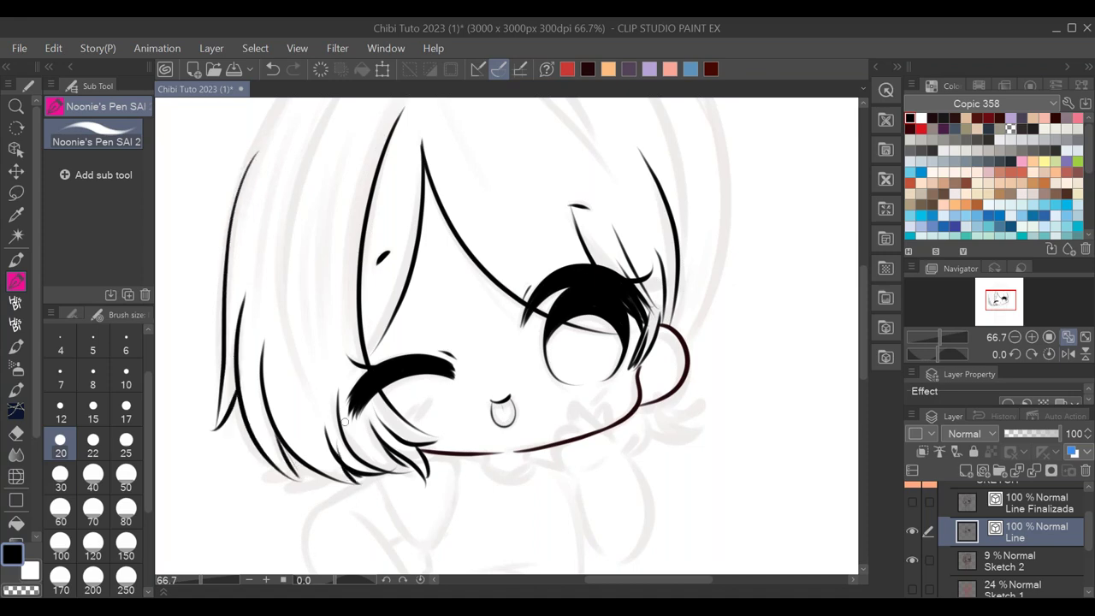
- Hide the Line layer and show the Line Finalizada layer to display the full figure's finished line art
key("e")
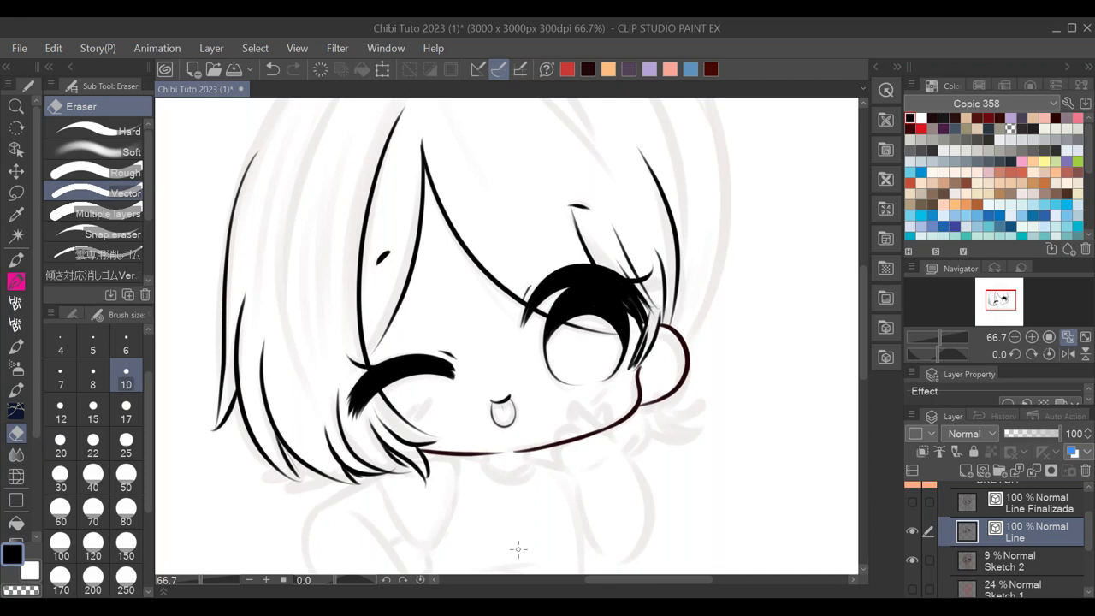
left_click(1015, 336)
left_click_drag(650, 314, 648, 348)
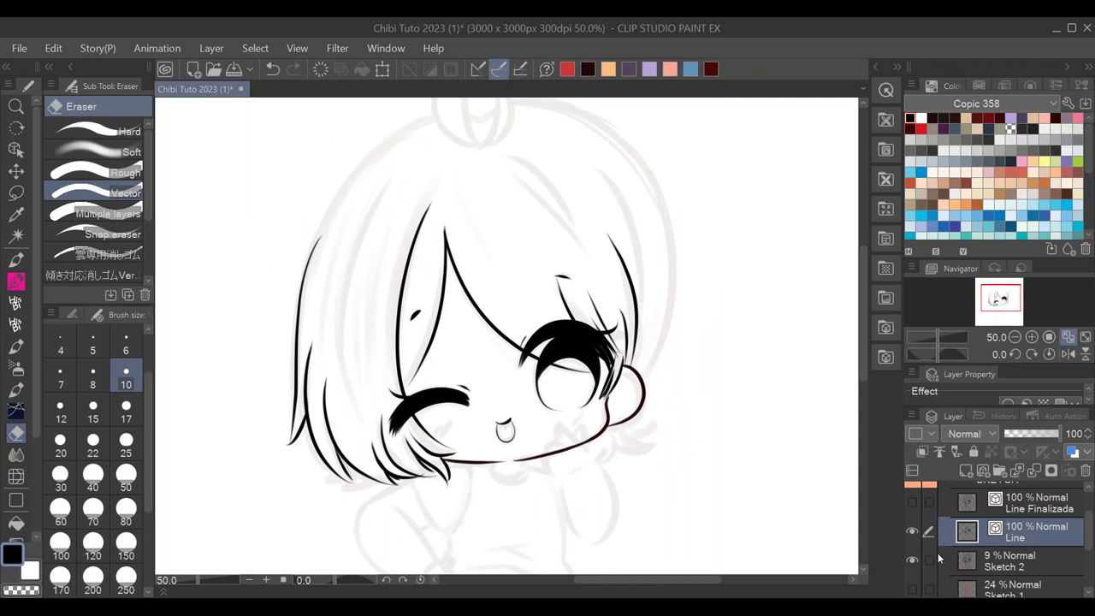
left_click(914, 532)
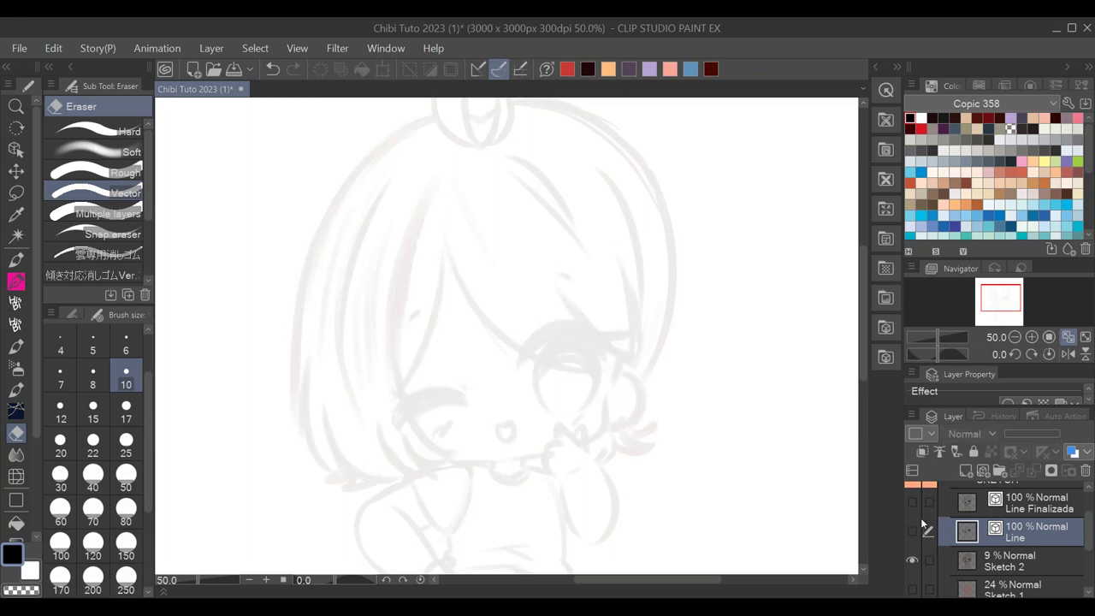
left_click(912, 505)
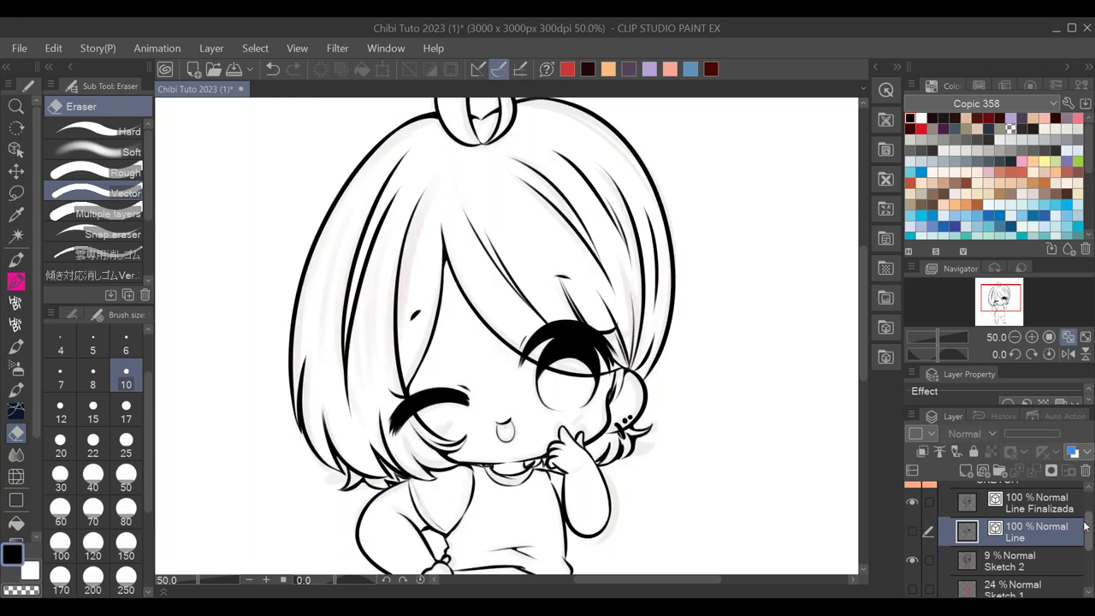
left_click(1032, 336)
left_click_drag(629, 394, 616, 339)
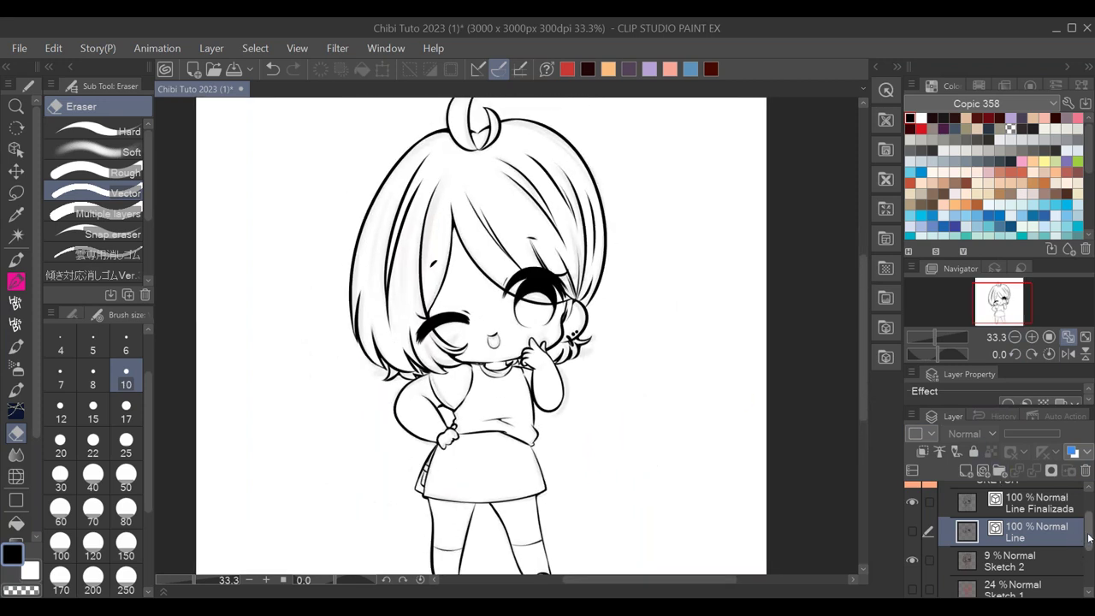
- Collapse the SKETCH folder to bring the Base Cores and Final folders into view
scroll(1010, 539, "up", 2)
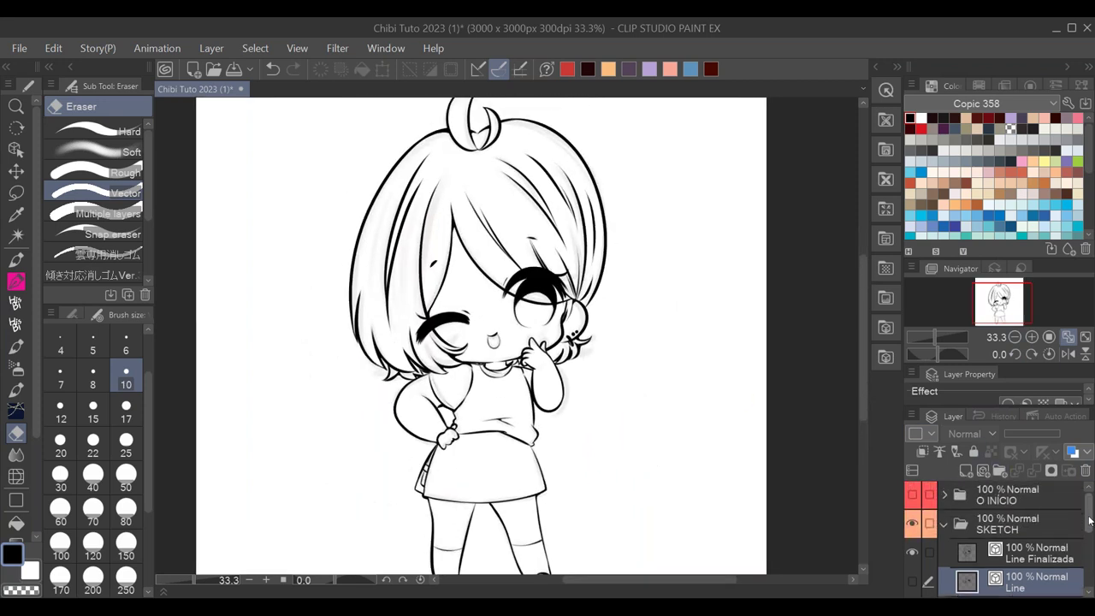
left_click(944, 525)
scroll(1089, 532, "down", 1)
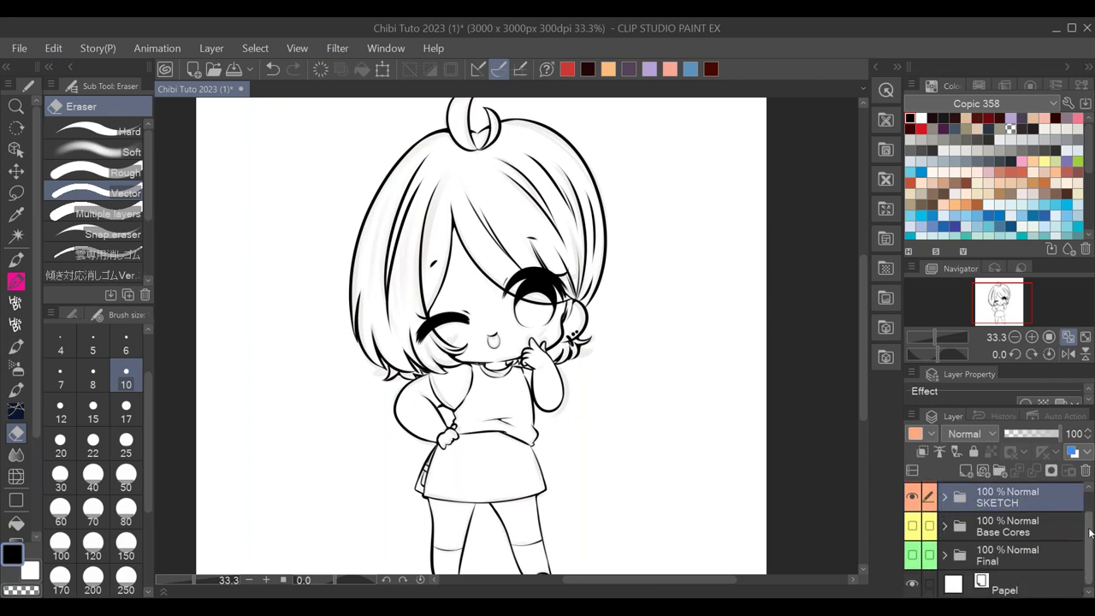
- Hide the SKETCH folder, and show and expand the Base Cores folder
left_click(912, 497)
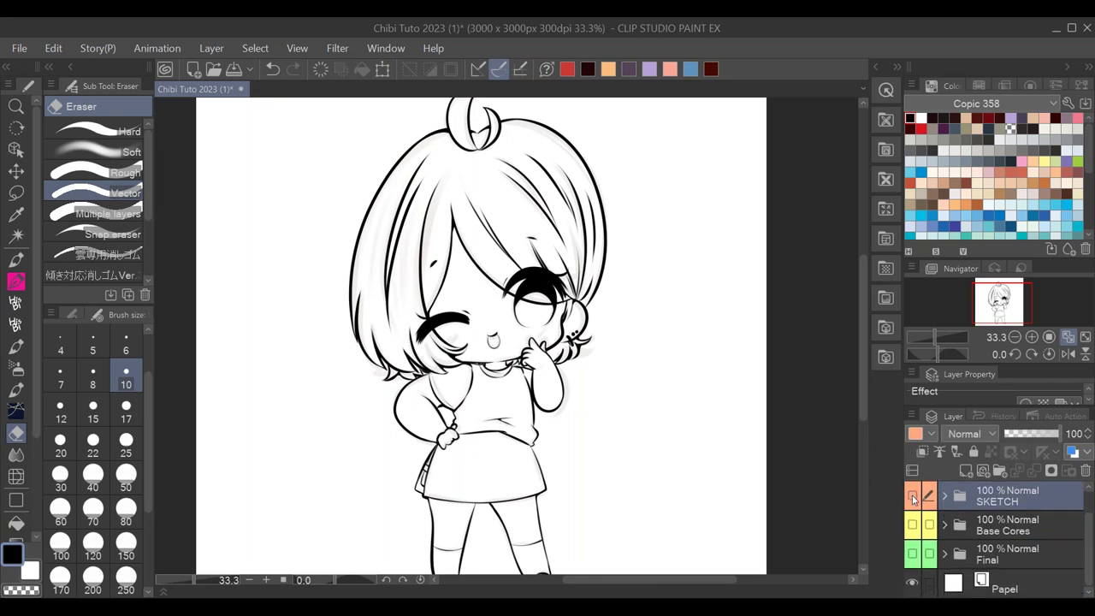
left_click(915, 526)
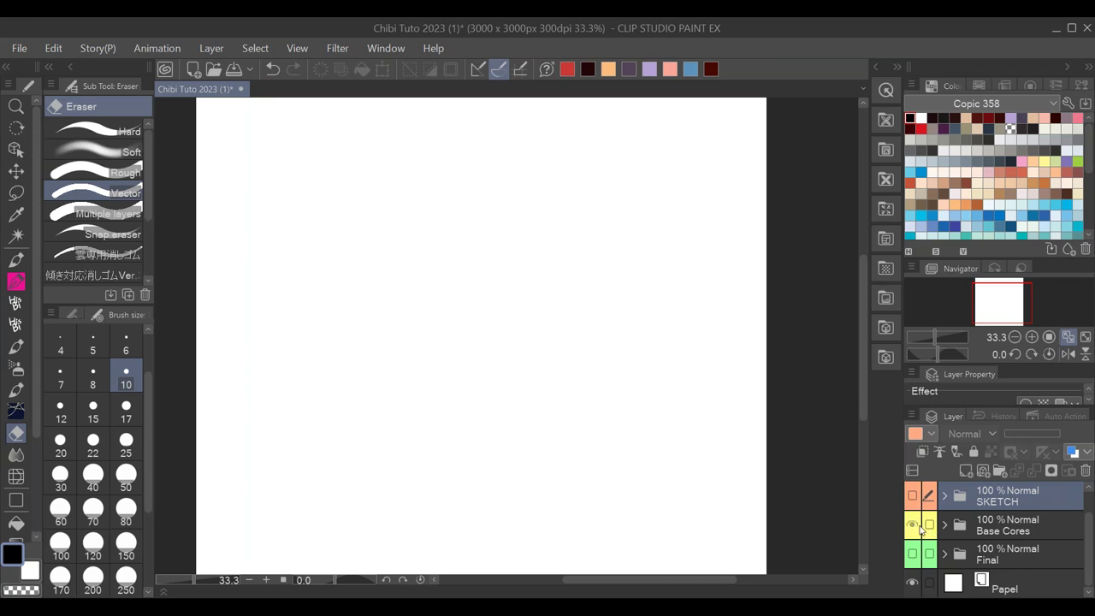
left_click(946, 525)
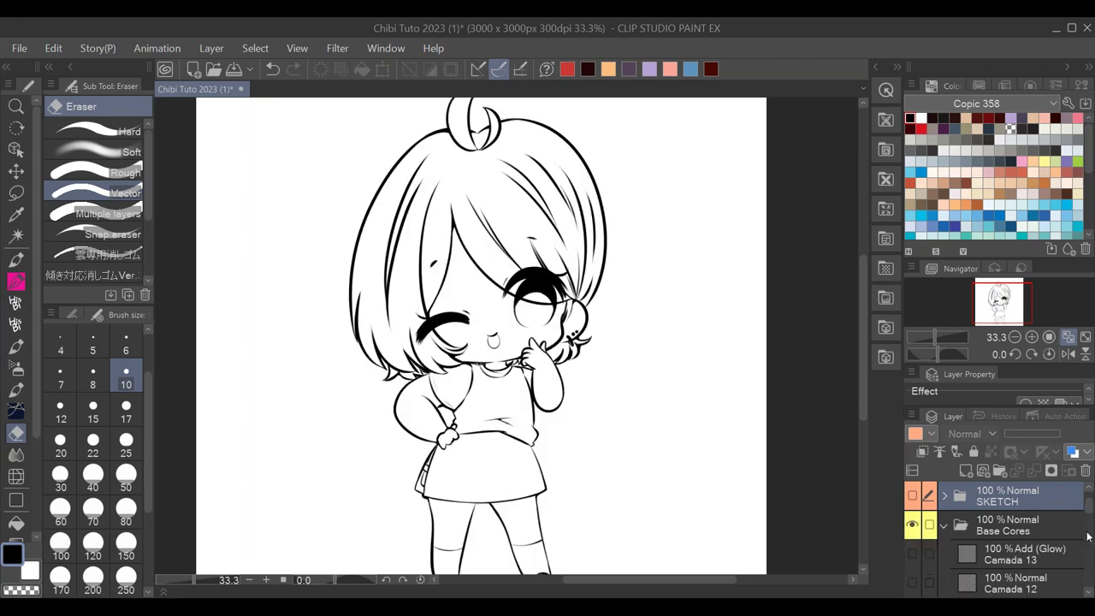
- Show the Camada 1 skin-colour layer above Base Cor in the Base Cores folder
left_click_drag(1089, 529, 1089, 572)
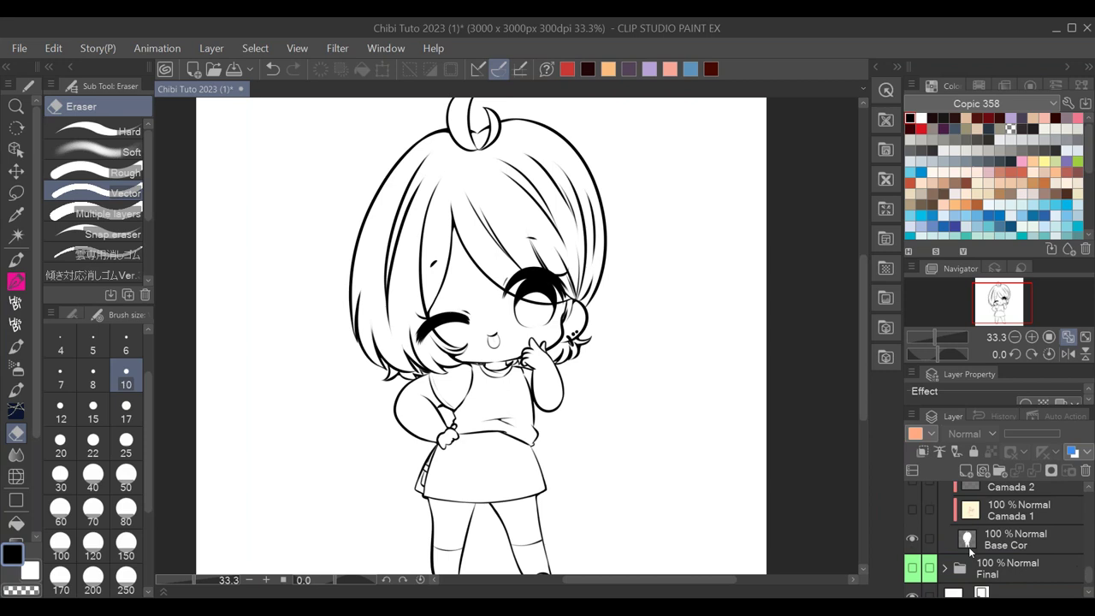
left_click(916, 514)
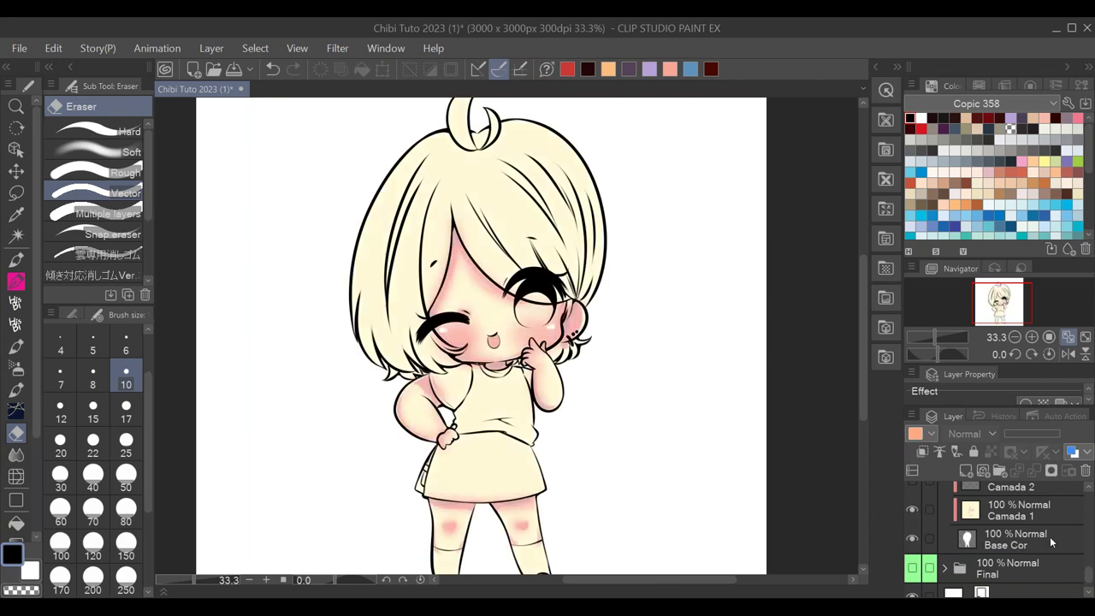
mouse_move(1089, 576)
left_mouse_down()
mouse_move(1089, 562)
mouse_move(1089, 578)
left_mouse_up()
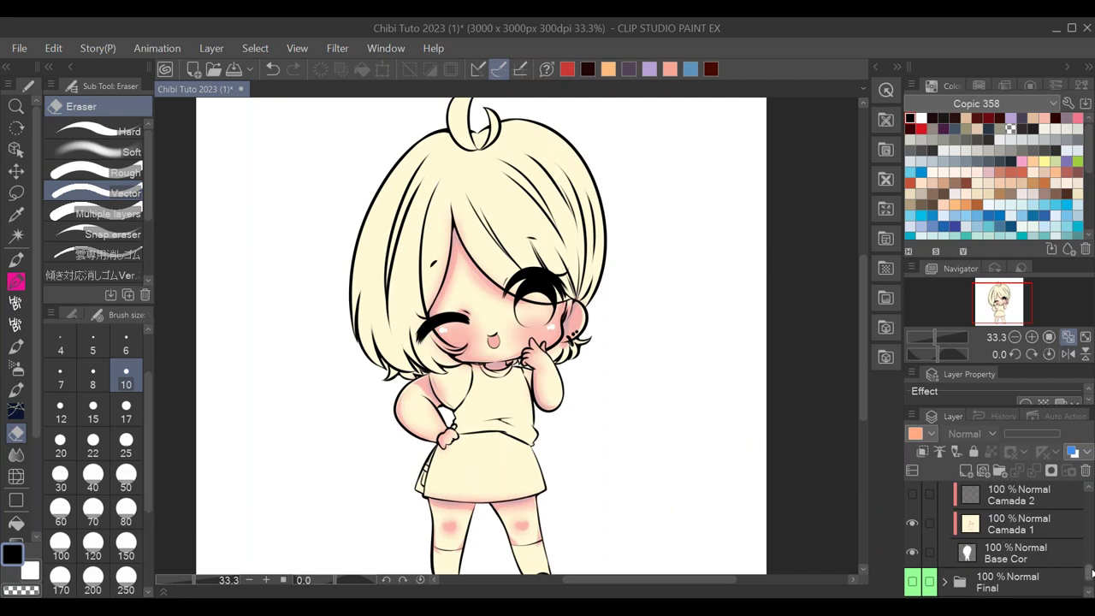
scroll(1091, 575, "up", 3)
scroll(1090, 579, "down", 4)
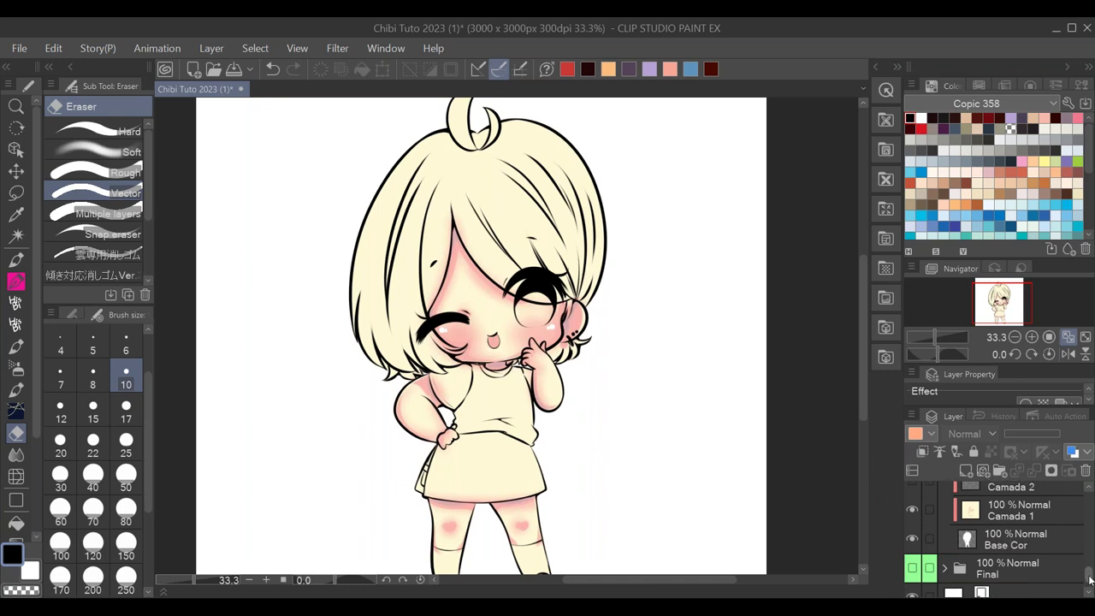
- Temporarily hide the Papel and Camada 1 layers to examine the Base Cor silhouette, and show both again
scroll(1091, 585, "down", 1)
left_click(912, 583)
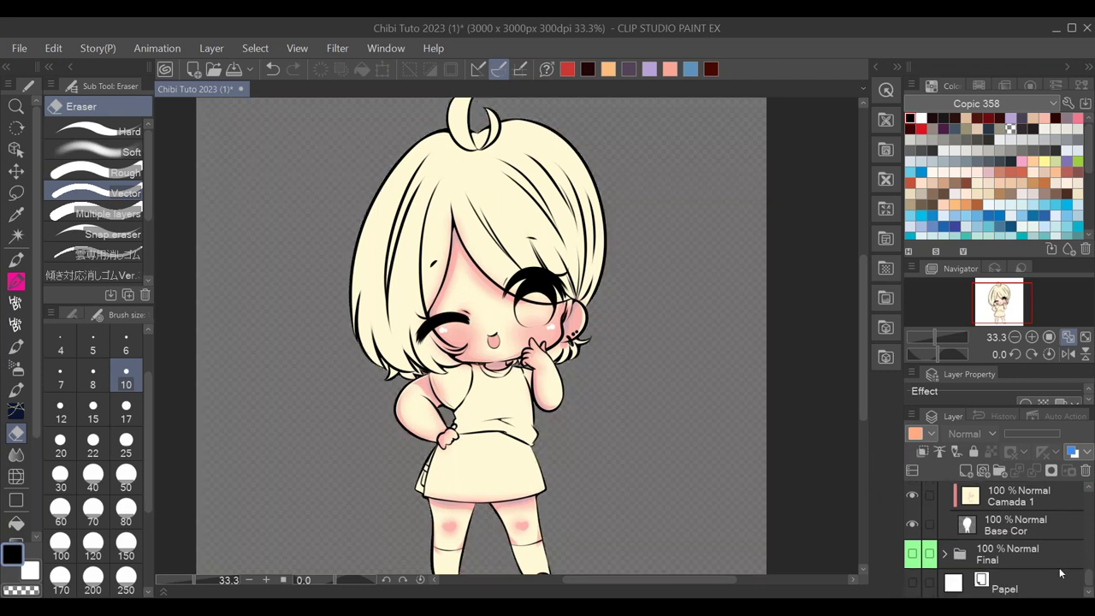
left_click(913, 498)
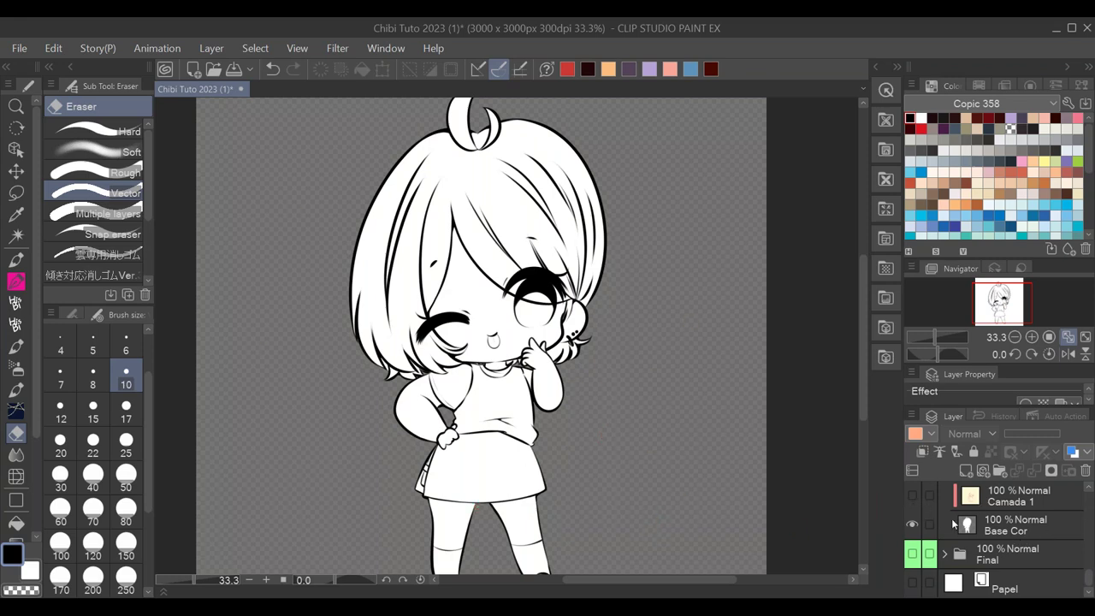
scroll(1070, 556, "up", 3)
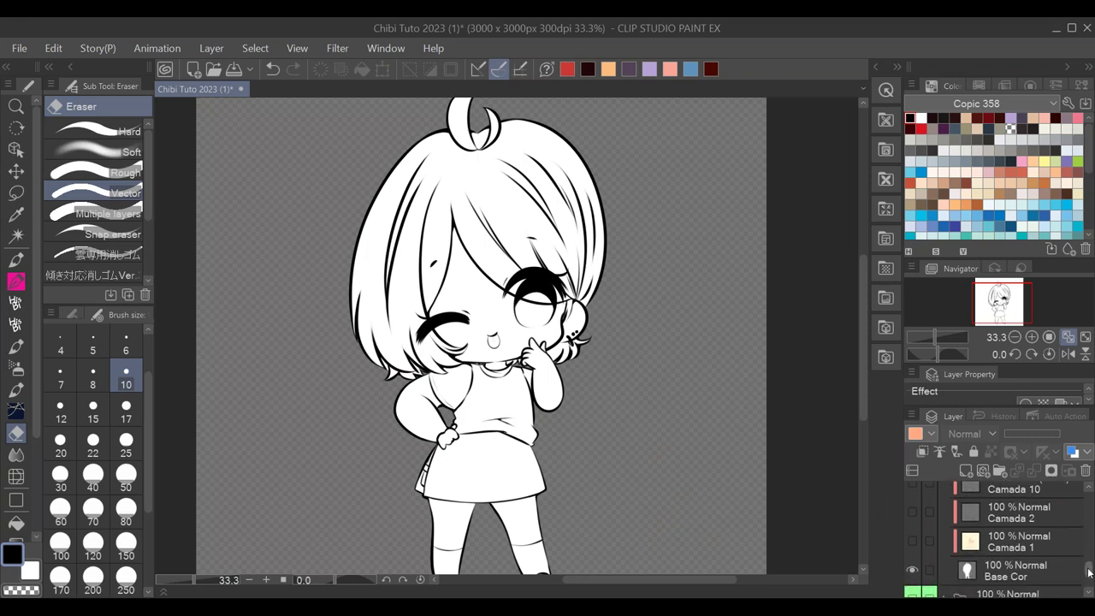
scroll(1052, 561, "down", 3)
left_click(913, 584)
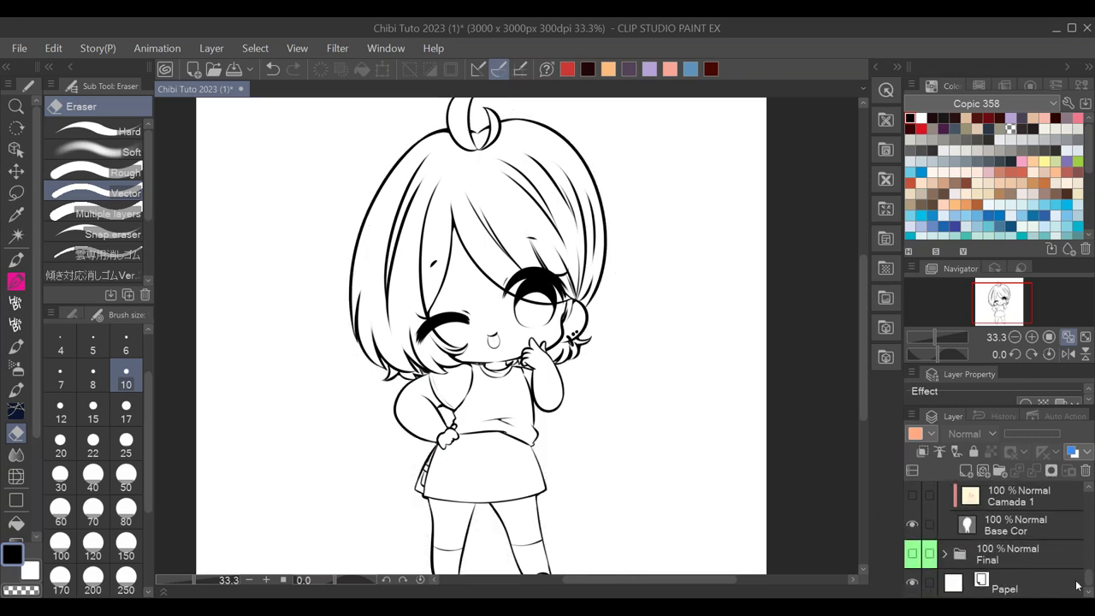
scroll(1089, 574, "up", 2)
scroll(1089, 573, "up", 1)
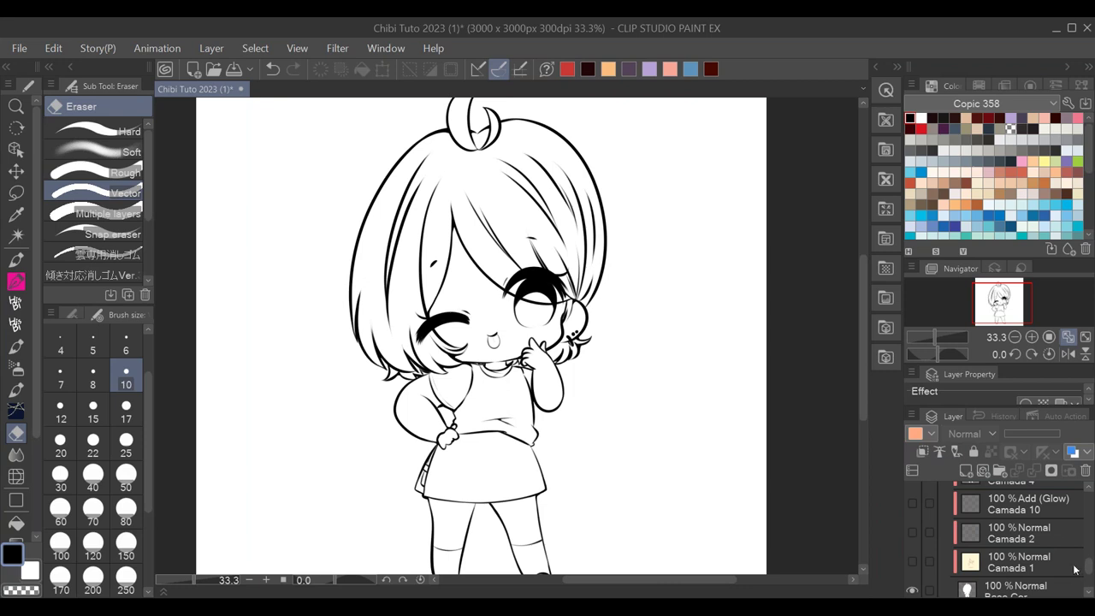
left_click(912, 561)
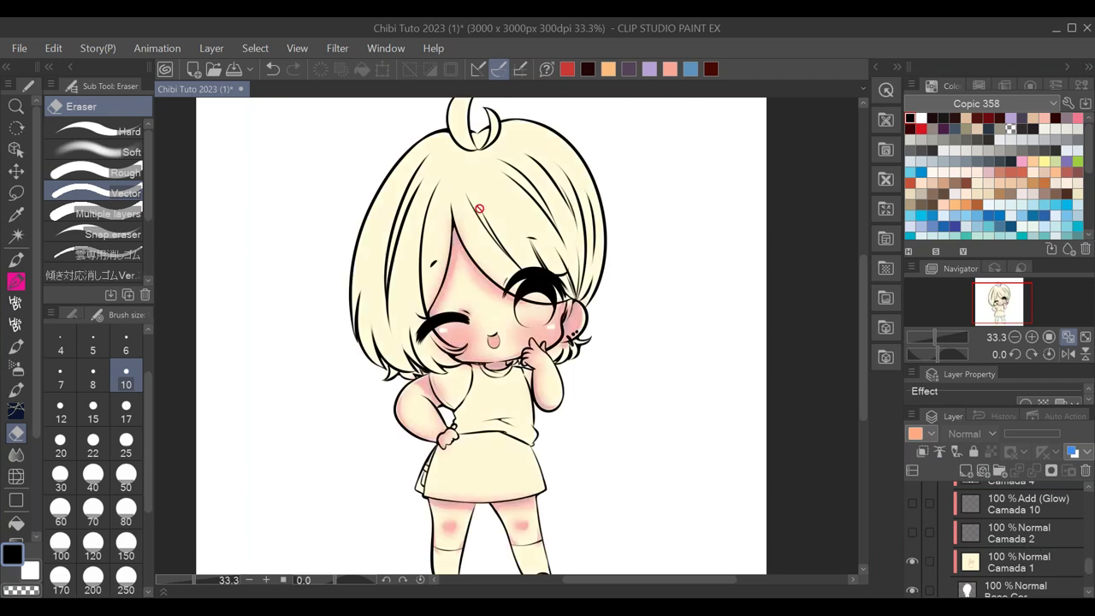
- Select the Camada 1 layer and pick salmon pink as the drawing colour
scroll(1019, 562, "up", 2)
scroll(1009, 558, "down", 3)
left_click(1007, 557)
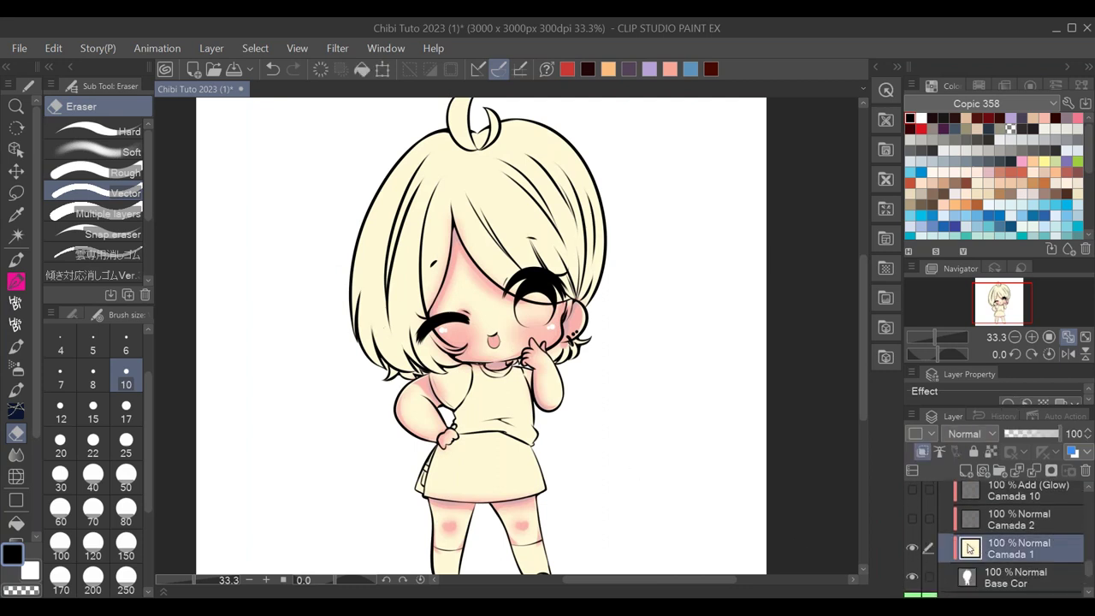
left_click(670, 68)
left_click(125, 479)
left_click_drag(403, 235, 387, 271)
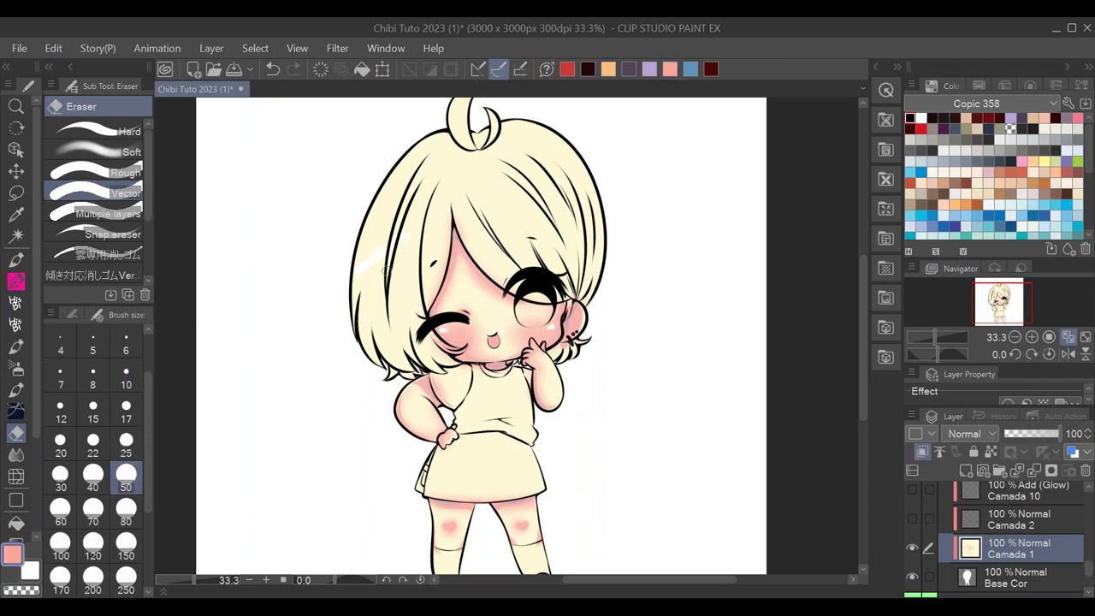
key("ctrl+z")
- Switch to the Real G-pen and set its brush size to 50
left_click(16, 280)
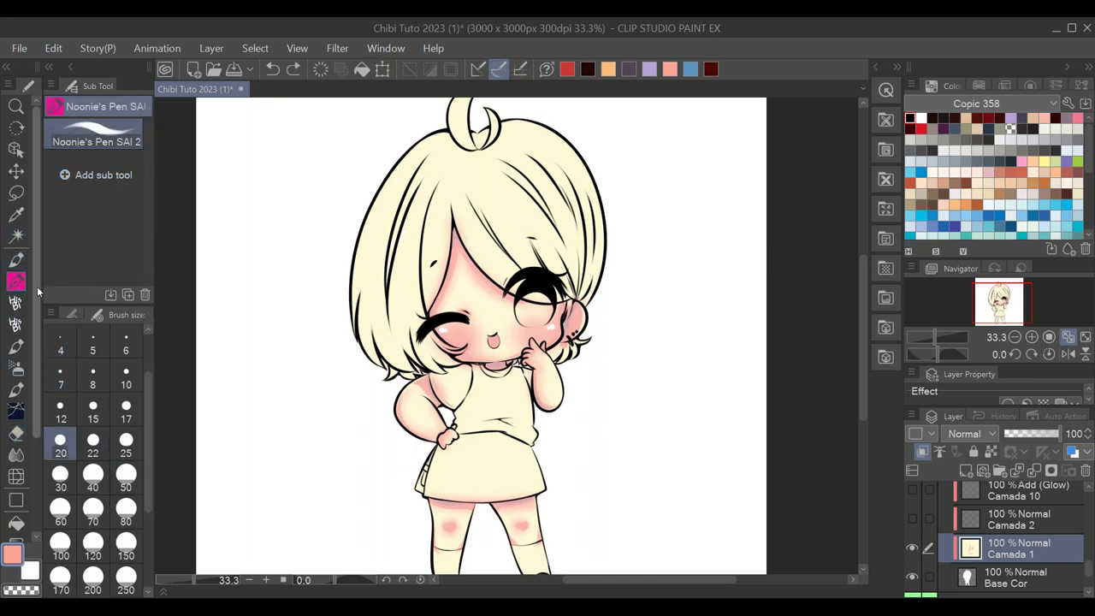
left_click(15, 302)
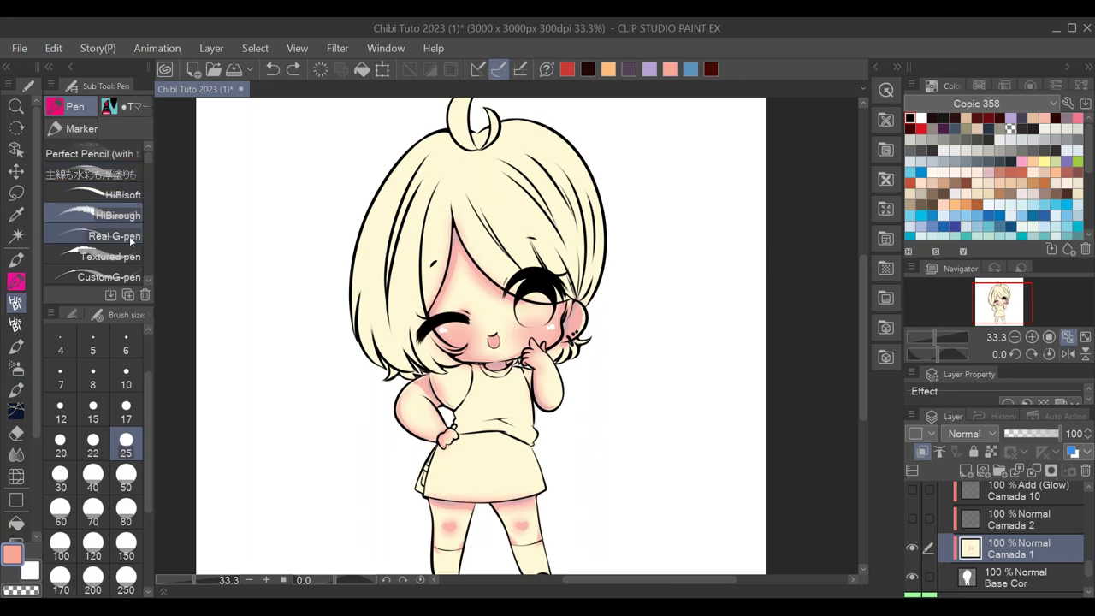
left_click(127, 236)
left_click(126, 475)
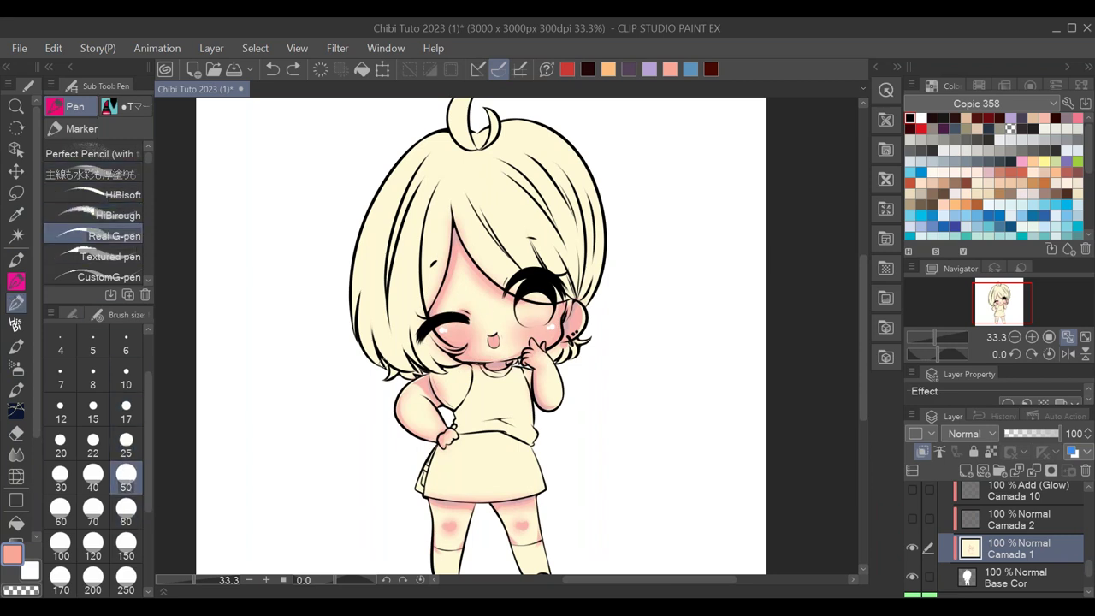
- Try salmon-pink strokes across the outer edge of the hair on Camada 1 to demonstrate clipping, and undo them
left_click_drag(389, 261, 354, 286)
key("ctrl")
key("ctrl+z")
mouse_move(389, 266)
left_mouse_down()
mouse_move(352, 295)
mouse_move(343, 284)
mouse_move(434, 176)
mouse_move(416, 166)
mouse_move(433, 146)
mouse_move(424, 175)
mouse_move(317, 324)
left_mouse_up()
key("ctrl+z")
key("ctrl+z")
key("ctrl+z")
mouse_move(376, 283)
left_mouse_down()
mouse_move(332, 303)
mouse_move(379, 261)
mouse_move(327, 297)
mouse_move(353, 268)
mouse_move(327, 285)
mouse_move(334, 278)
mouse_move(360, 260)
mouse_move(329, 320)
mouse_move(386, 257)
mouse_move(333, 279)
mouse_move(403, 222)
mouse_move(306, 327)
mouse_move(347, 282)
left_mouse_up()
key("ctrl+z")
key("ctrl+z")
key("ctrl+z")
key("ctrl+z")
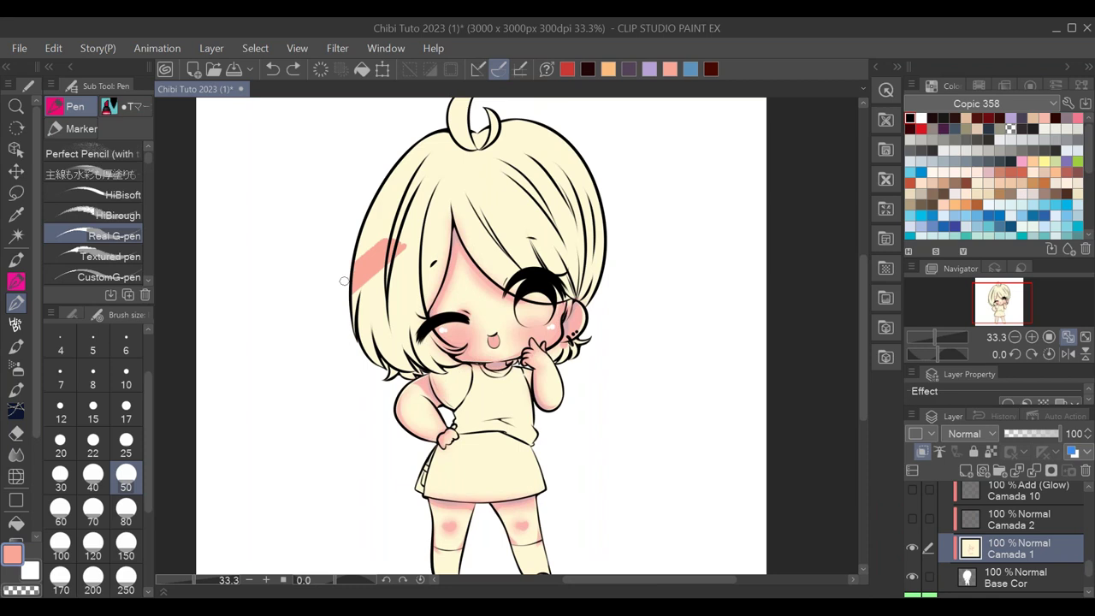
key("ctrl+z")
key("ctrl+z")
key("ctrl+z")
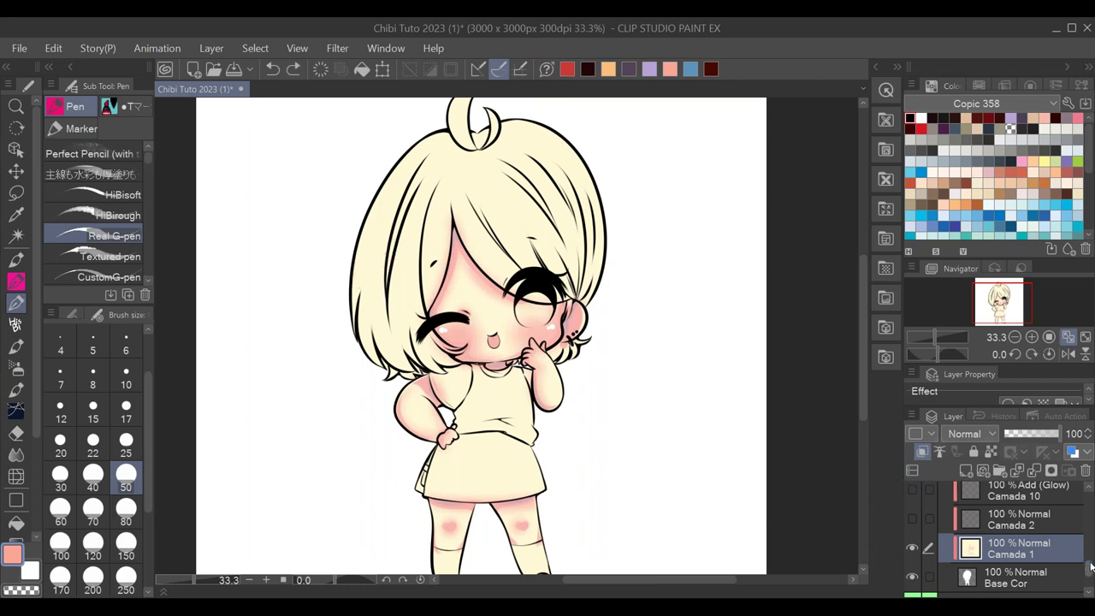
- Fit the whole canvas in view and show the Camada 2 and Camada 10 layers with the eye colour and glow
scroll(1089, 569, "down", 2)
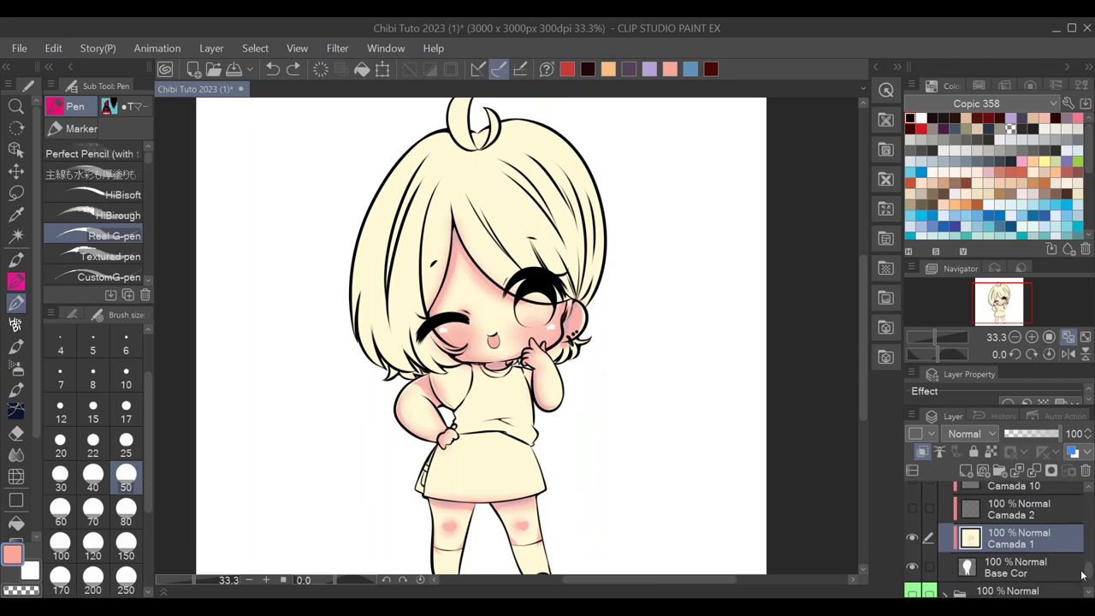
mouse_move(1090, 570)
left_mouse_down()
mouse_move(1091, 555)
mouse_move(1090, 568)
left_mouse_up()
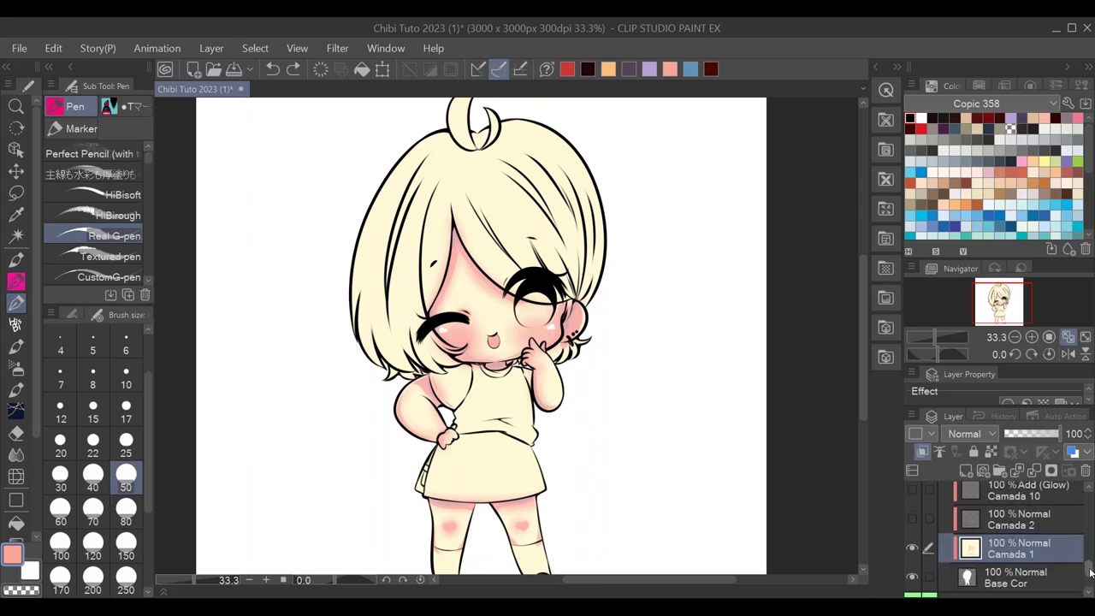
left_click(1015, 337)
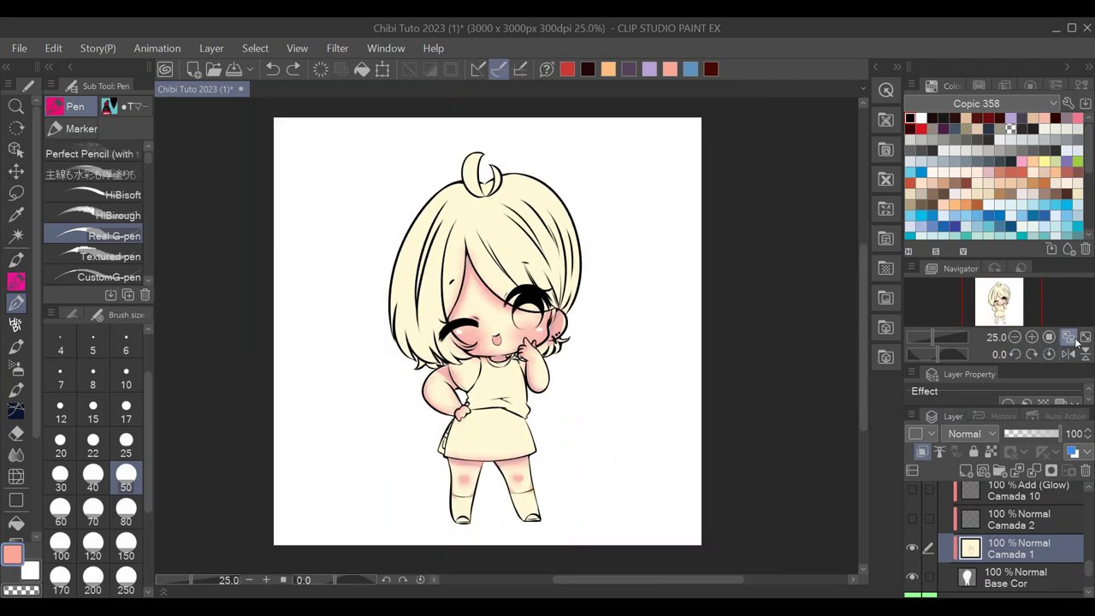
left_click(1068, 337)
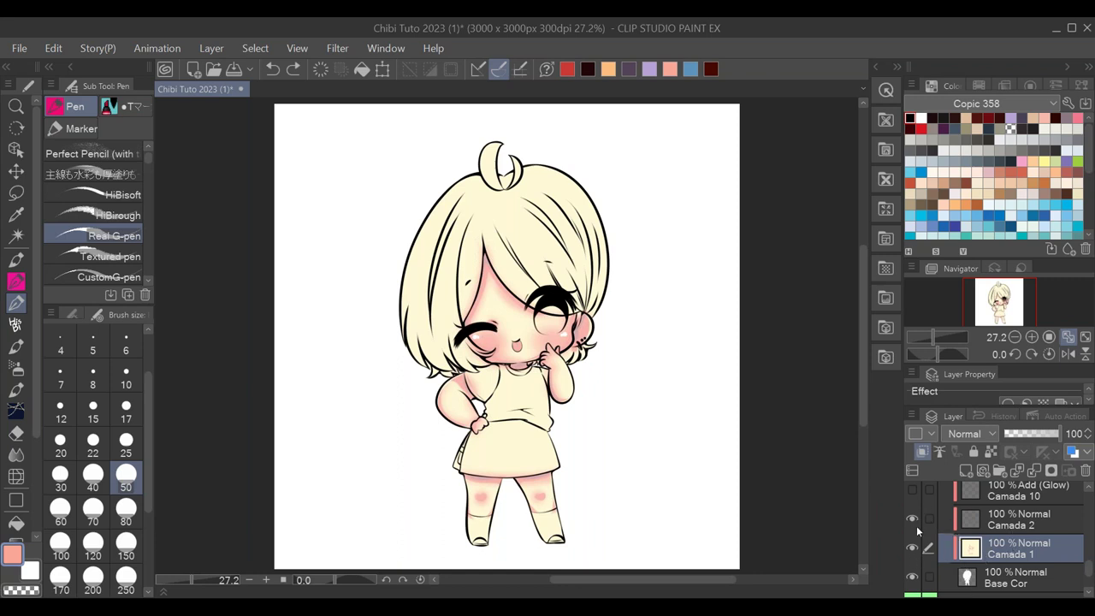
key("ctrl+y")
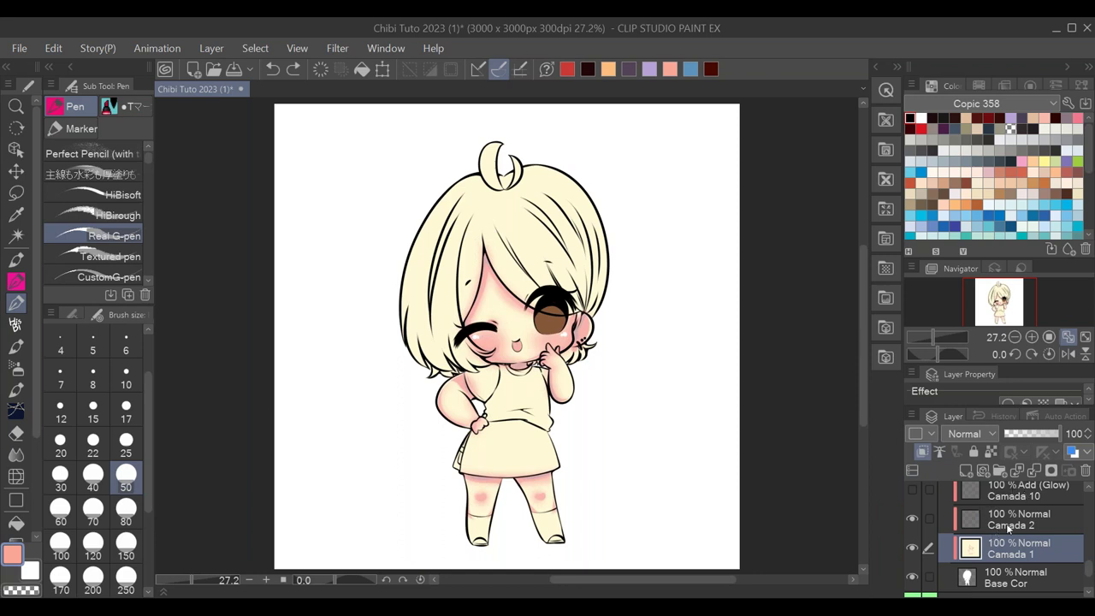
left_click_drag(1089, 569, 1074, 563)
left_click(912, 526)
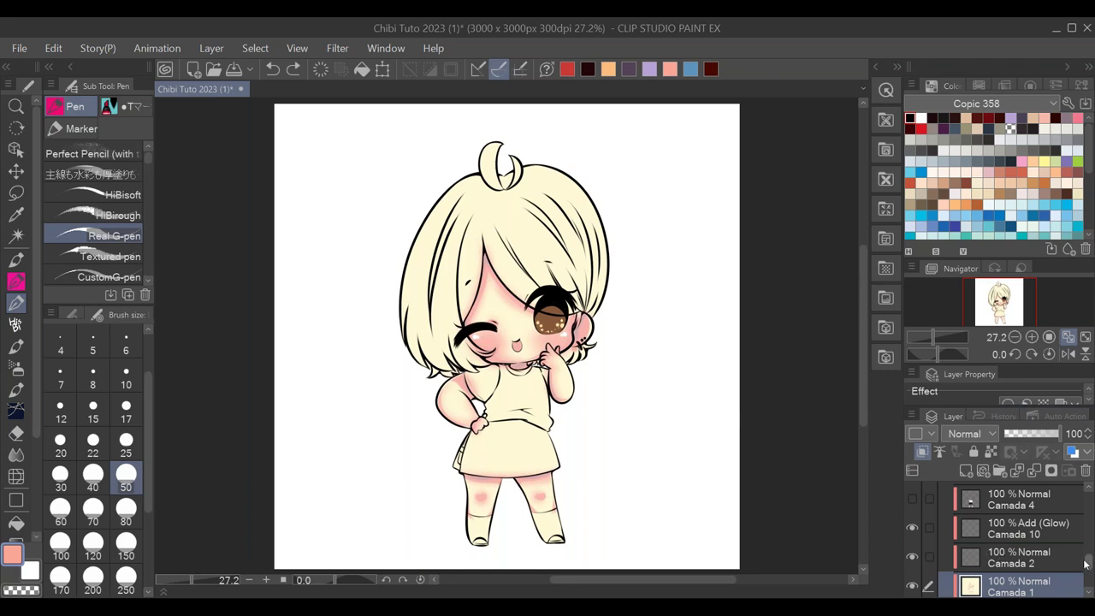
- Show the Camada 4, Camada 5 and Camada 6 layers with the clothing colours and their shading
scroll(1087, 563, "up", 3)
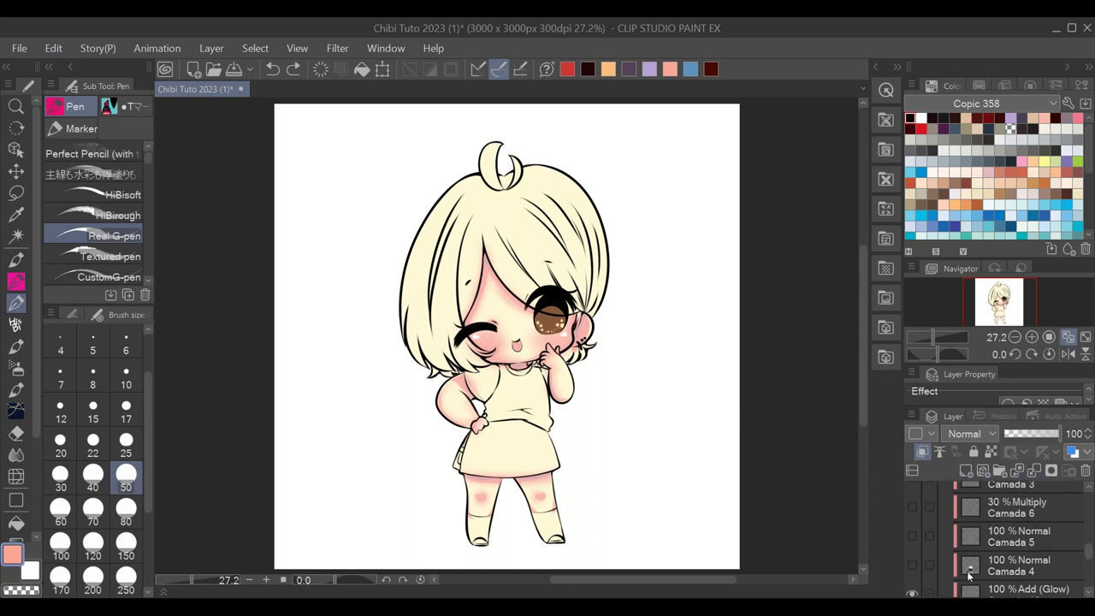
left_click(913, 566)
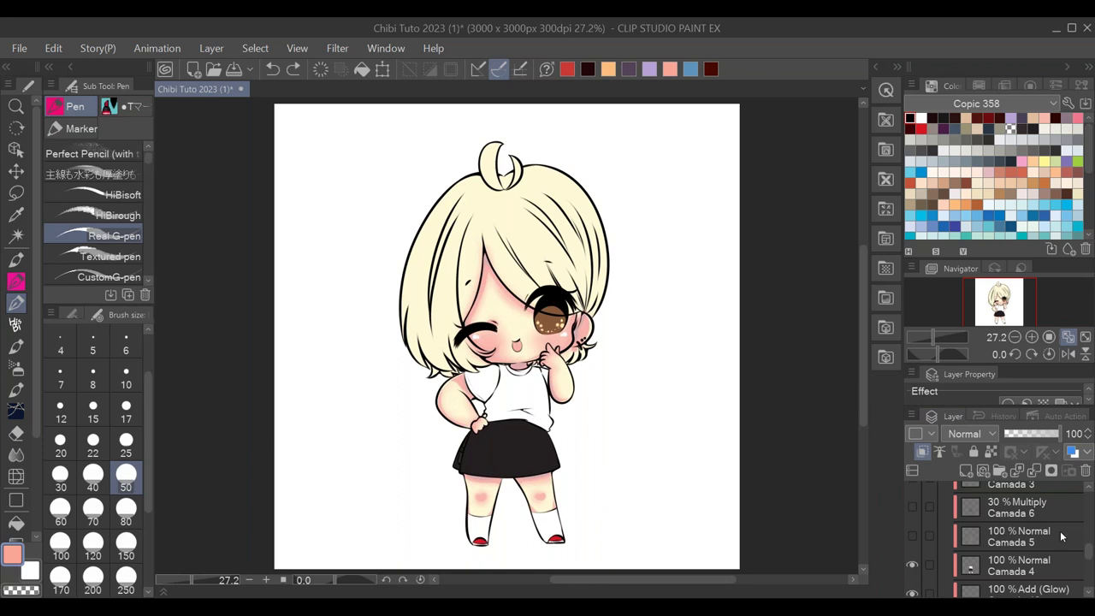
scroll(1088, 545, "up", 2)
scroll(1089, 545, "down", 4)
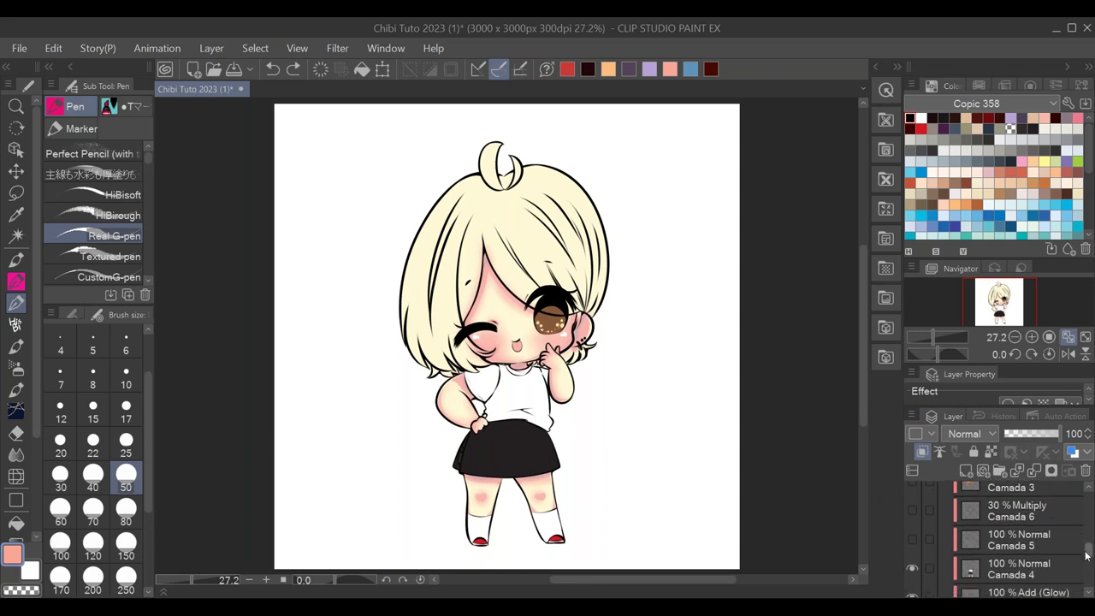
left_click(912, 511)
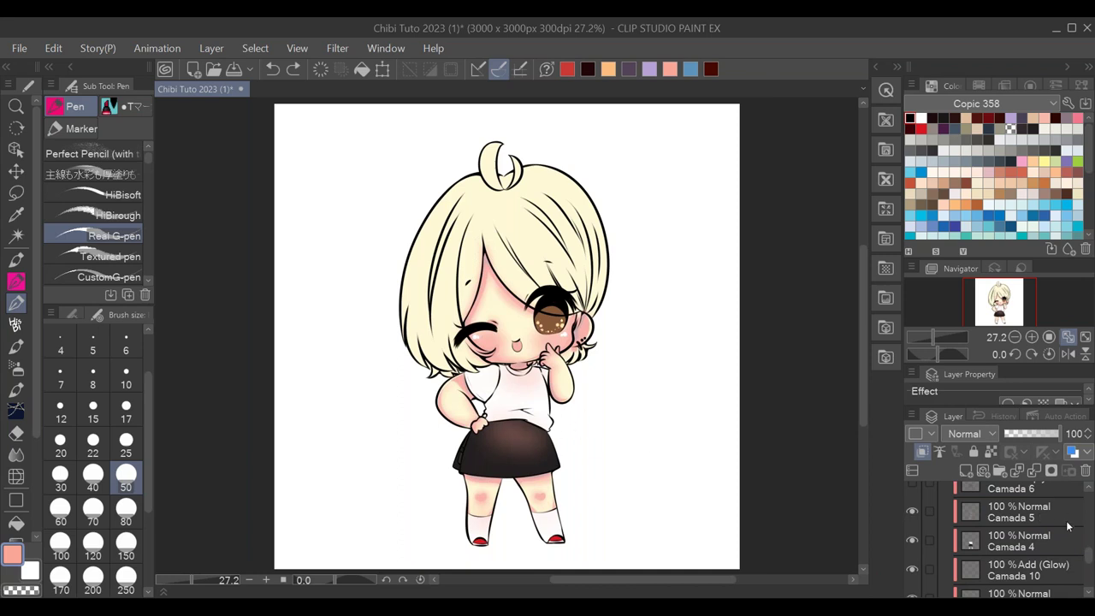
scroll(1089, 554, "up", 2)
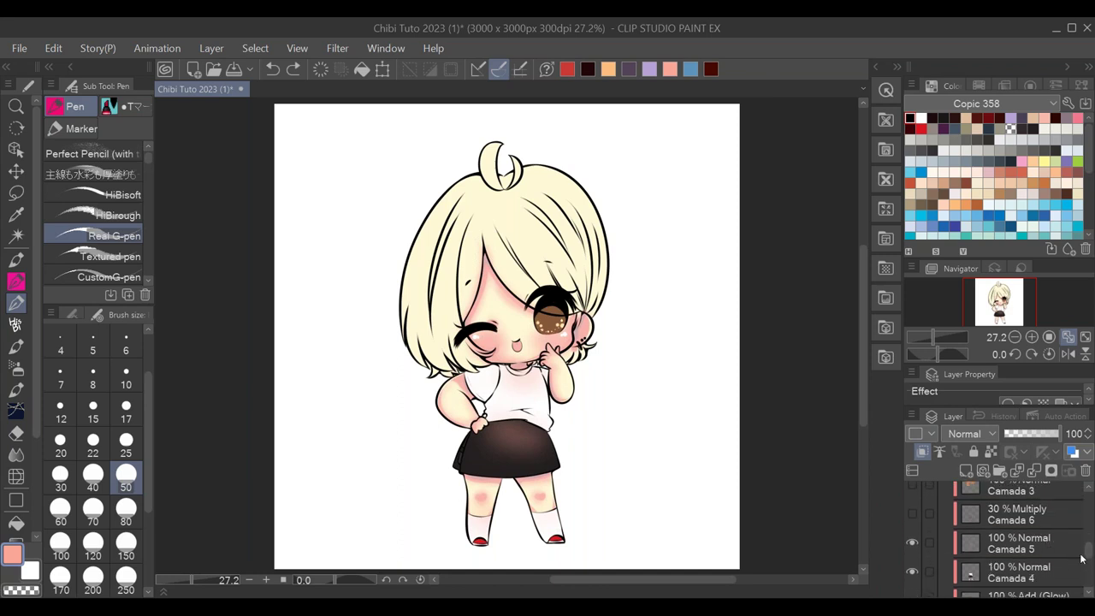
left_click(912, 513)
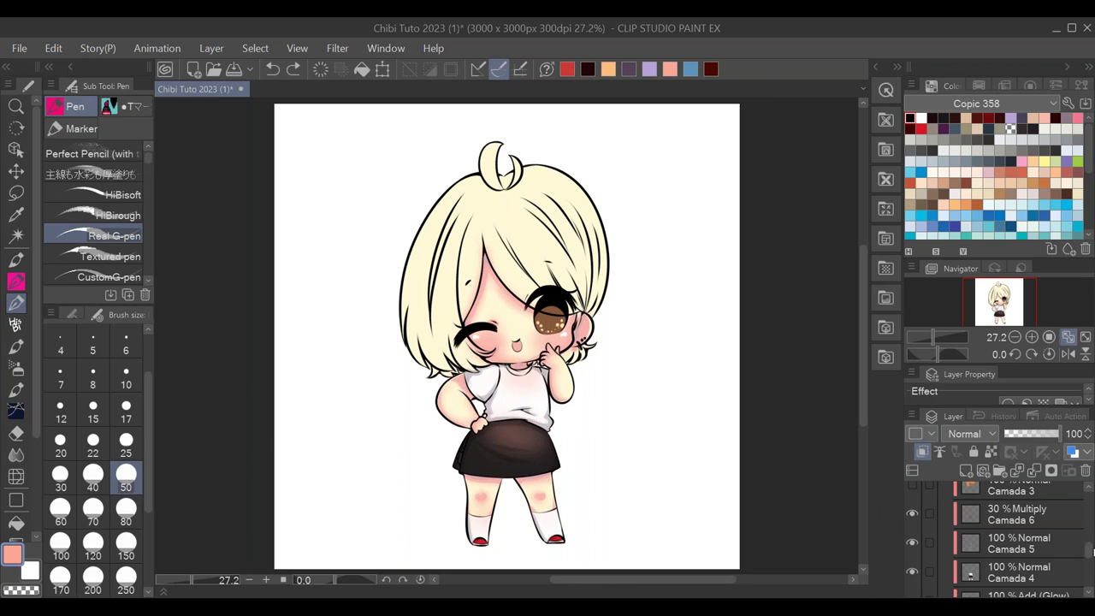
- Show the Camada 3 orange hair layer and the Camada 7 Multiply shading layer above it
scroll(1092, 551, "up", 2)
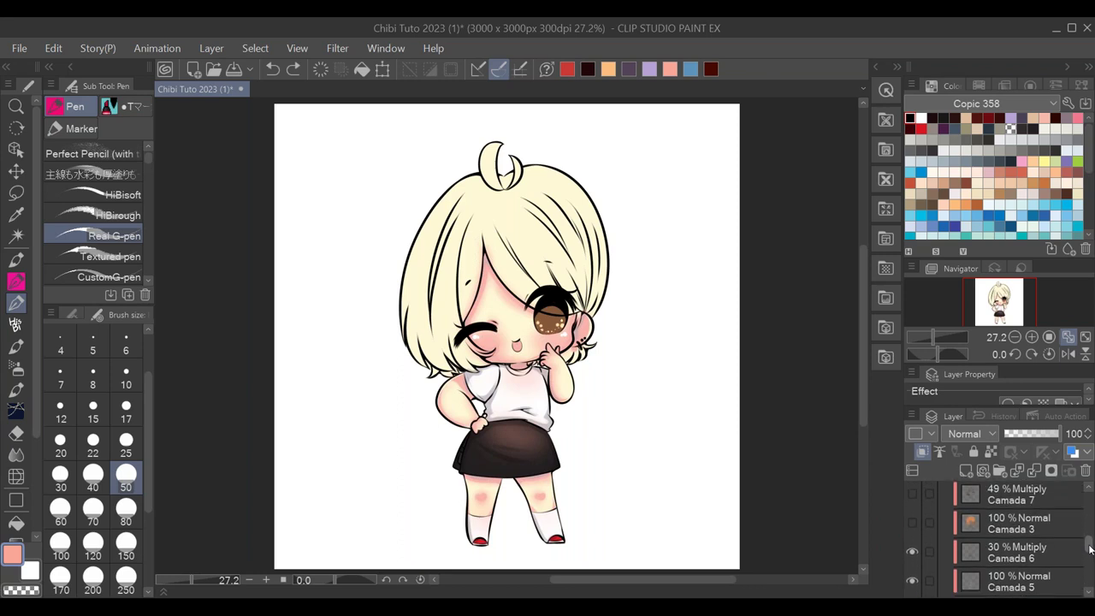
left_click(913, 525)
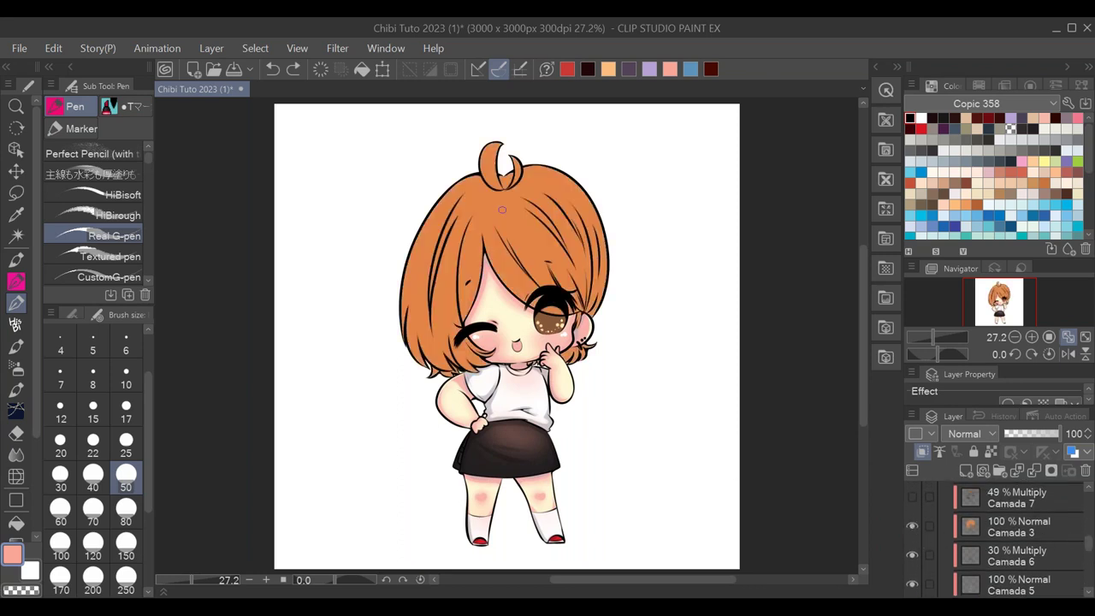
left_click(913, 496)
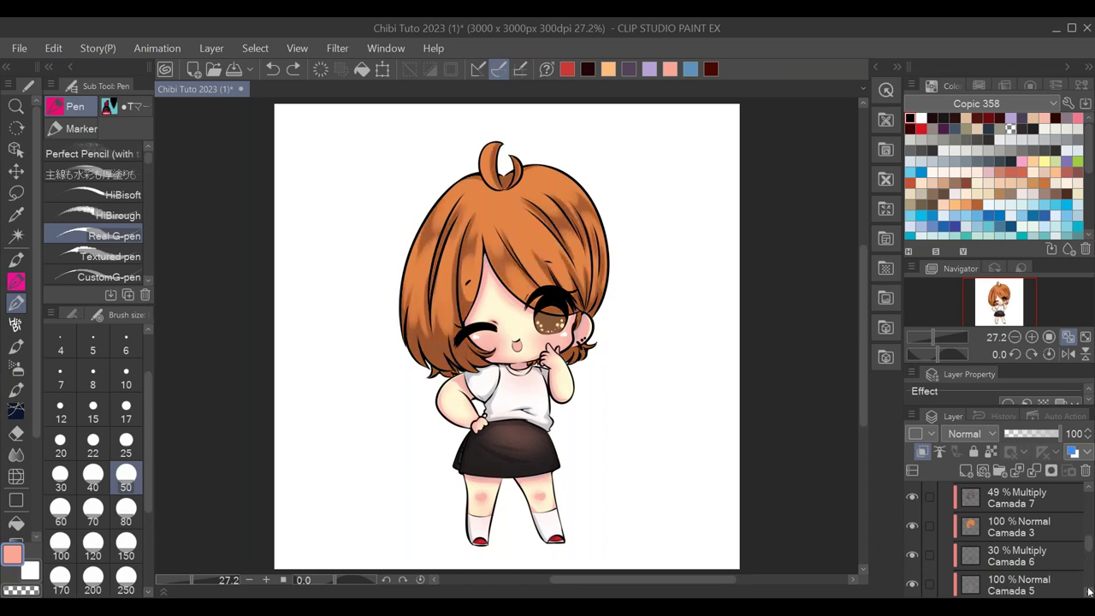
- Show the Camada 8 and Camada 9 Add (Glow) layers with the highlights on the hair and clothing
scroll(1086, 545, "up", 3)
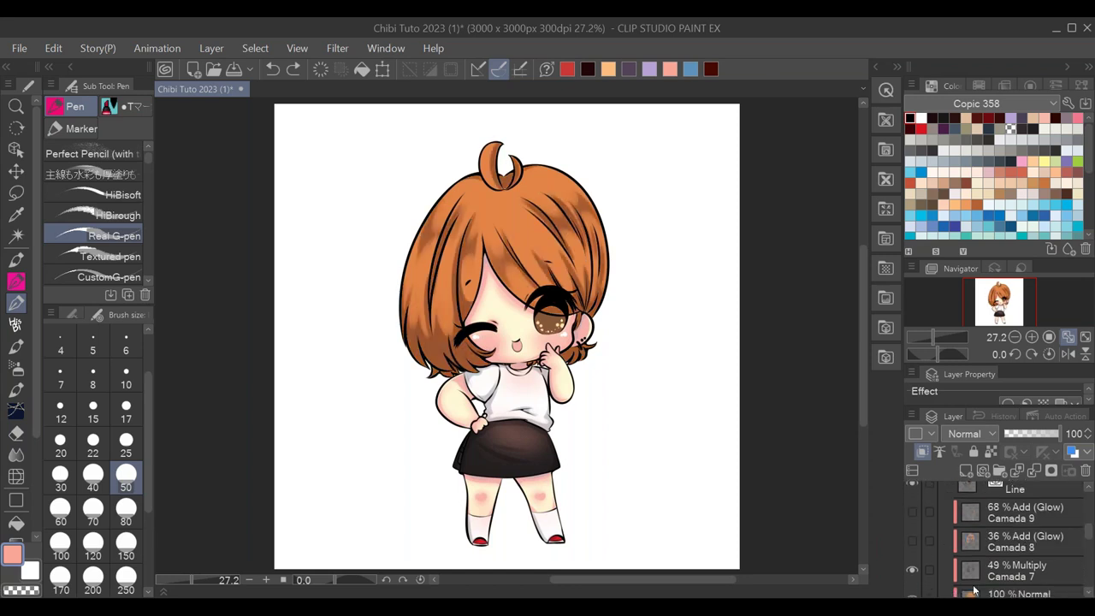
left_click(913, 540)
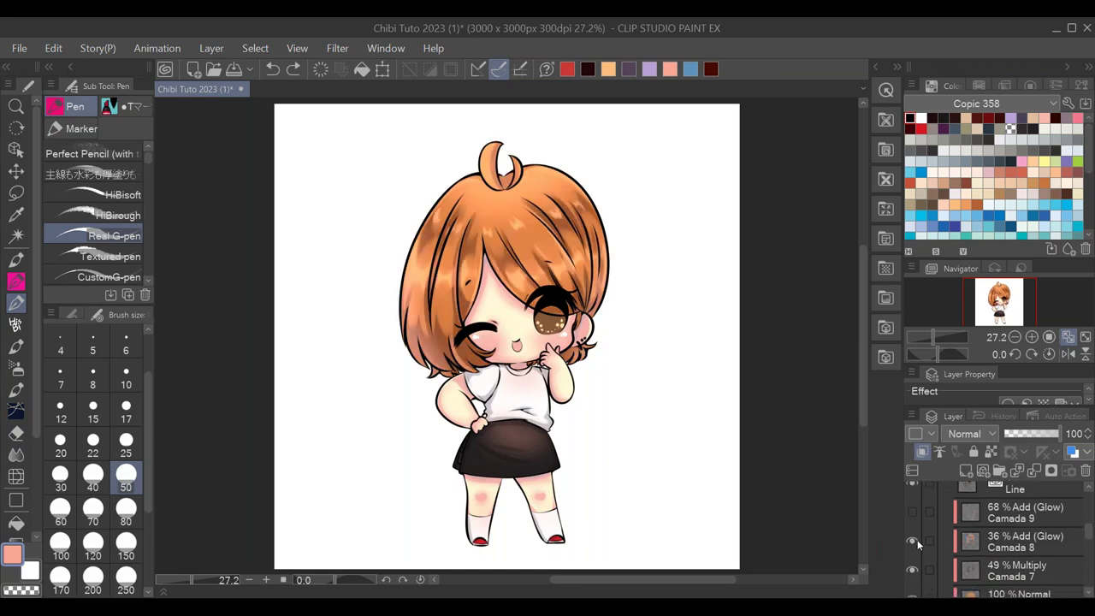
left_click(912, 510)
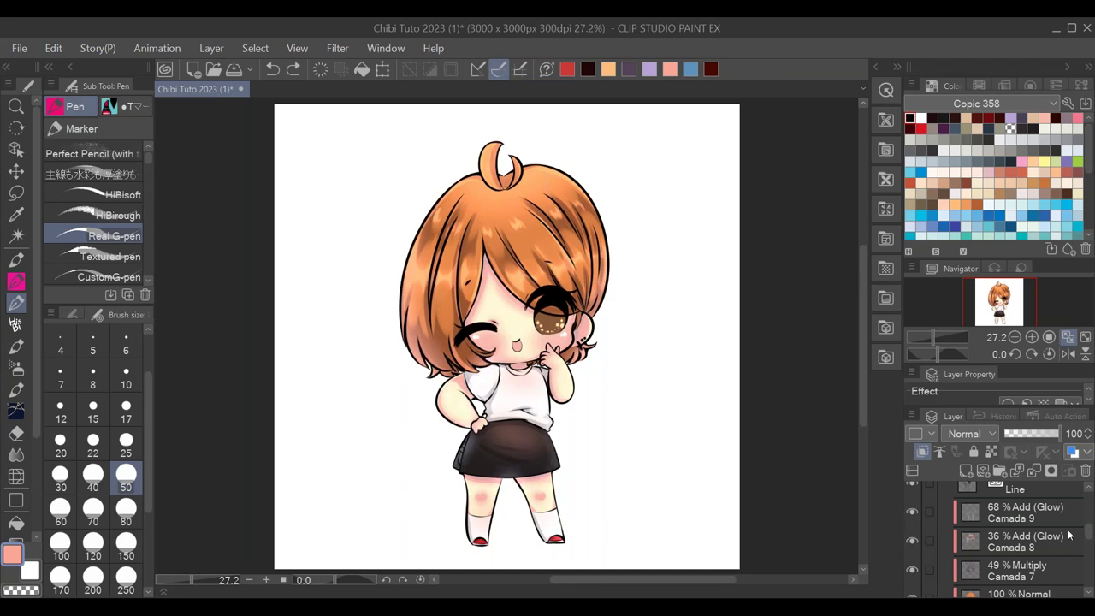
- Show the Camada 11 Add (Glow) layer that tints the line art above the Line layer
scroll(938, 515, "up", 3)
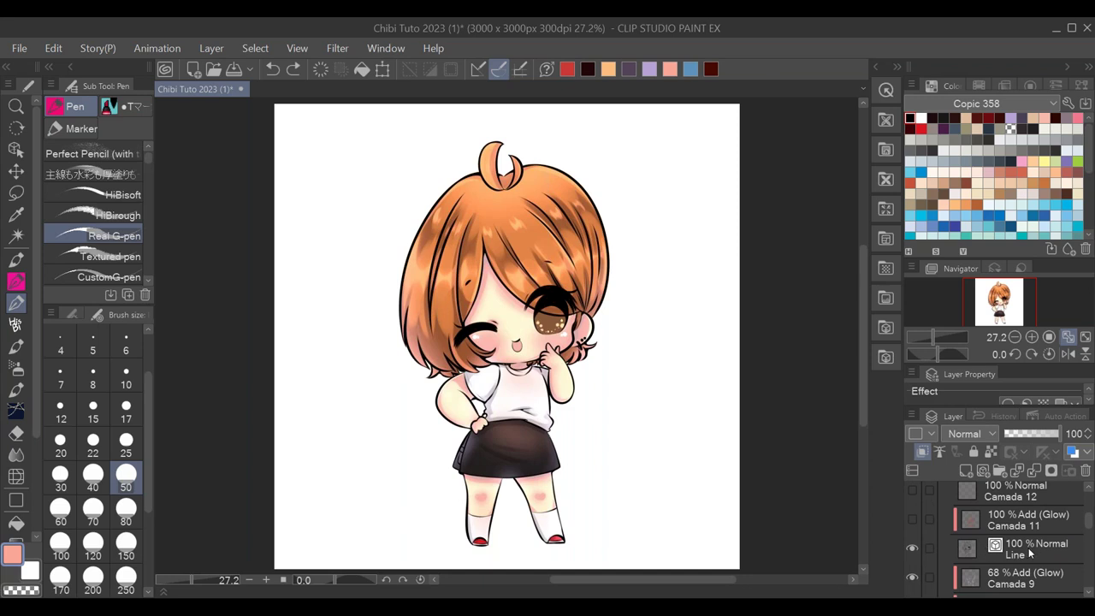
left_click(1044, 549)
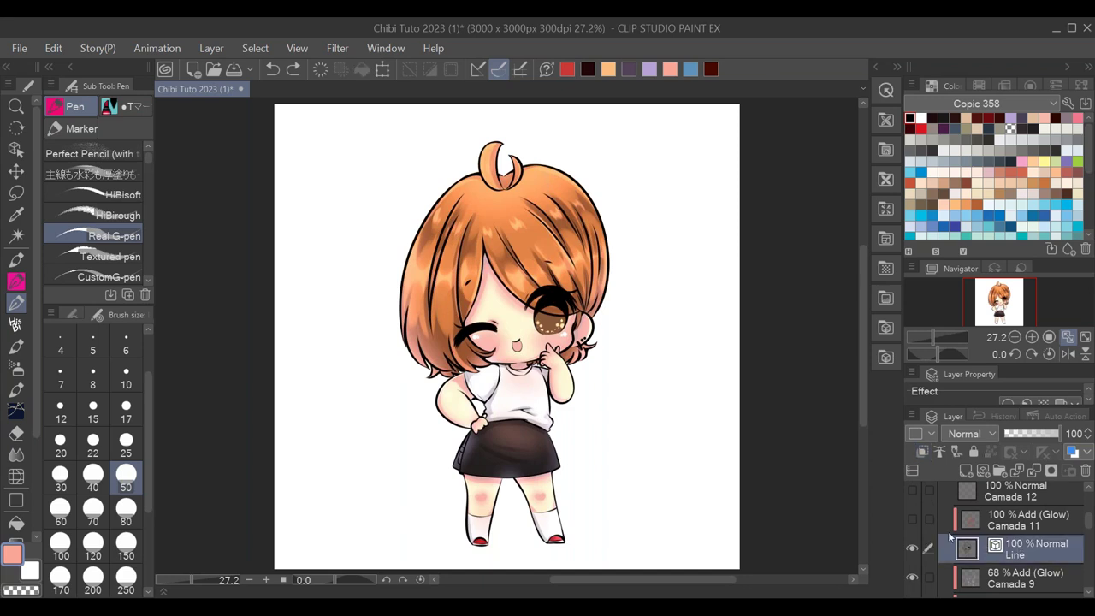
left_click(1014, 522)
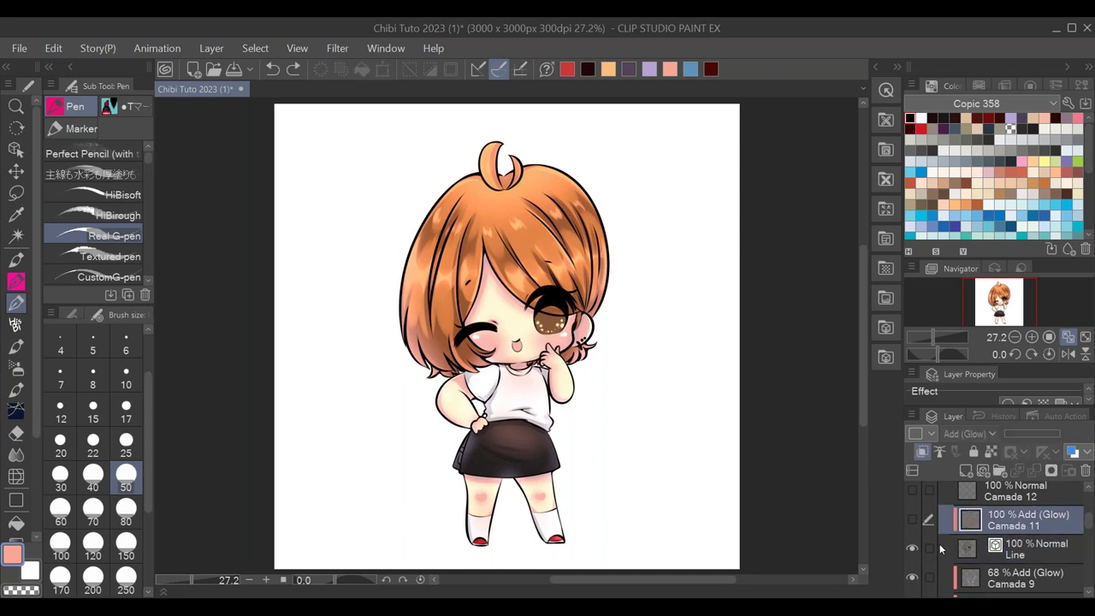
left_click(913, 521)
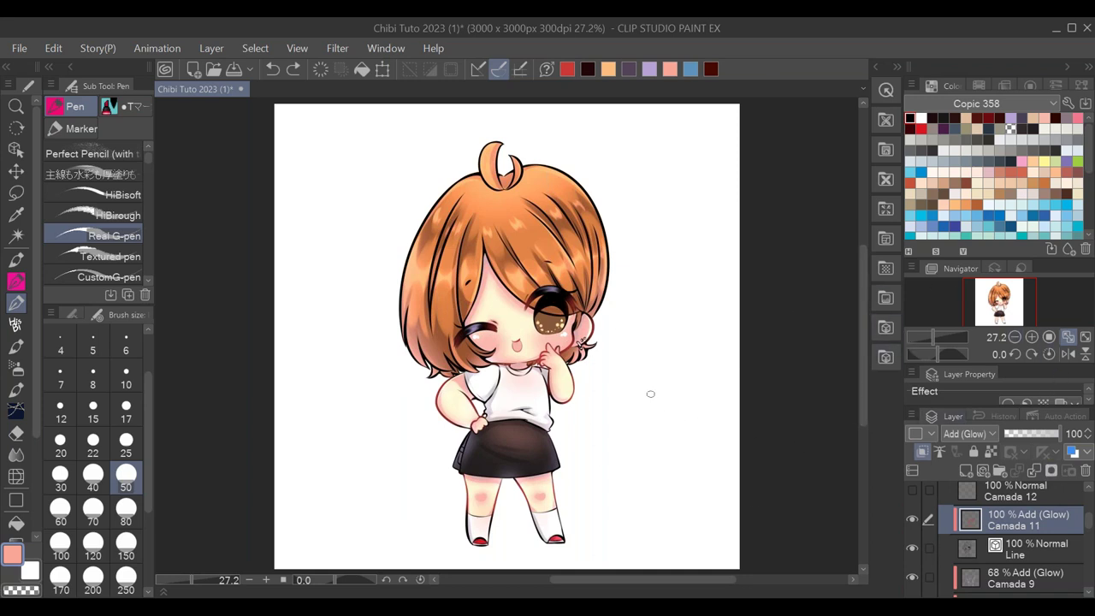
- Show the Camada 12 loose hair strokes and the Camada 13 Add (Glow) highlights
left_click_drag(617, 380, 608, 359)
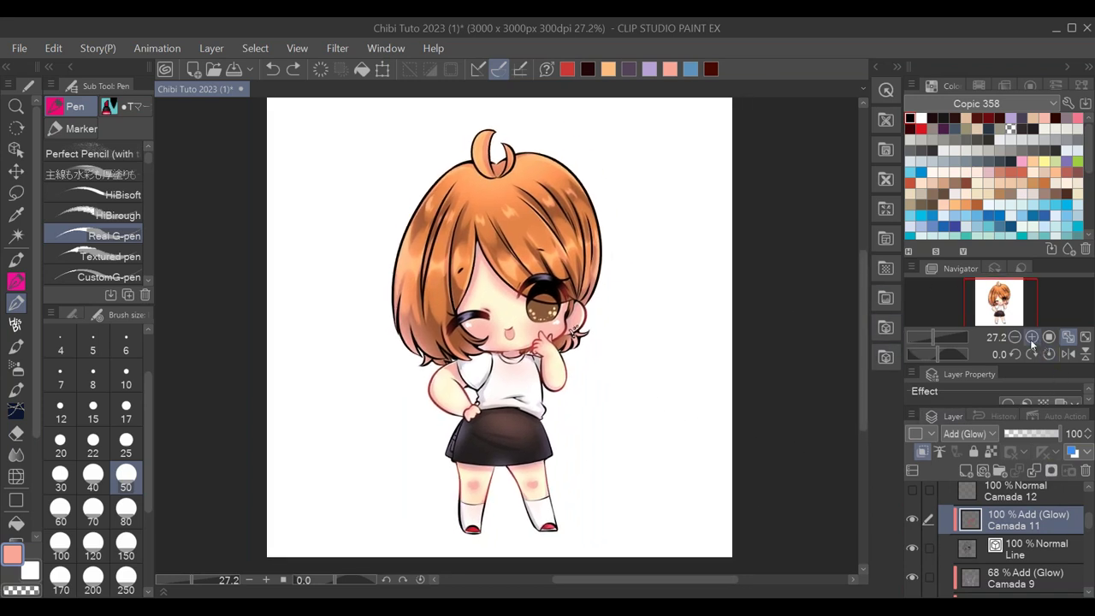
left_click(1032, 337)
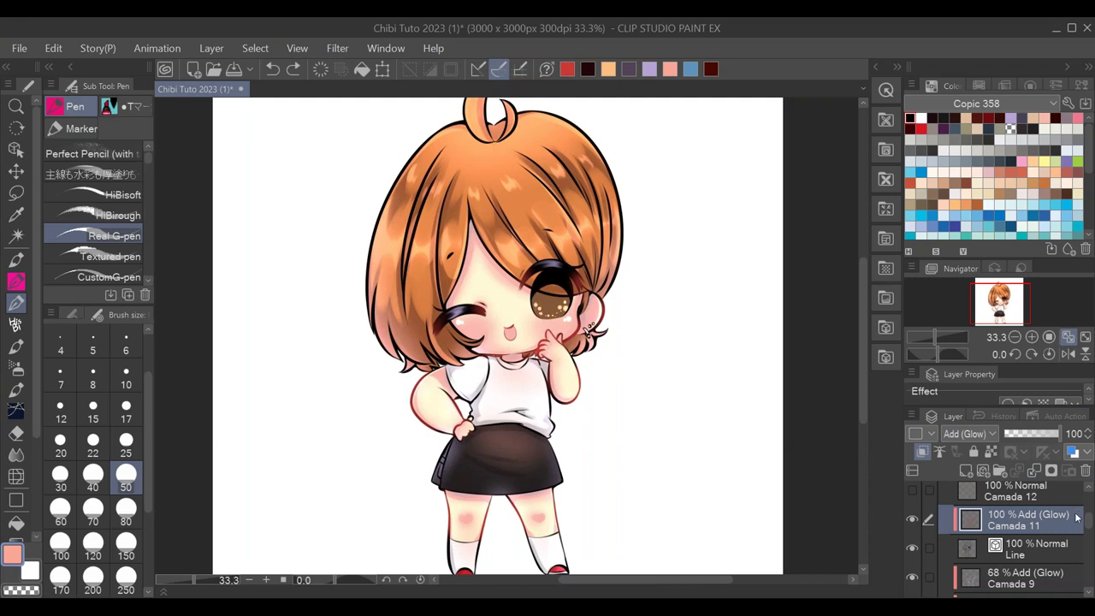
scroll(1085, 513, "up", 2)
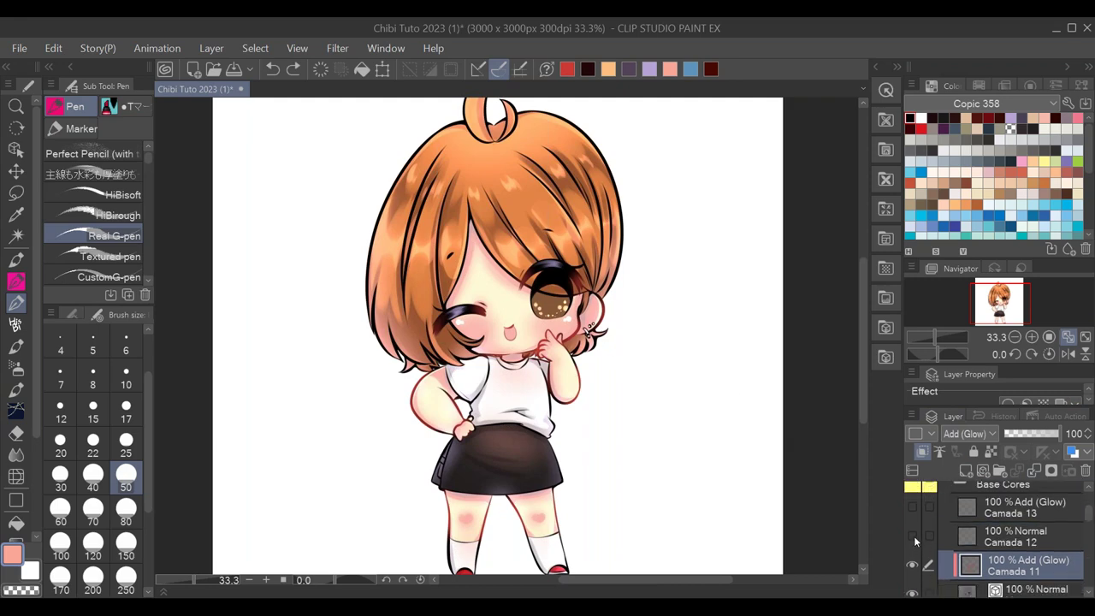
left_click(913, 536)
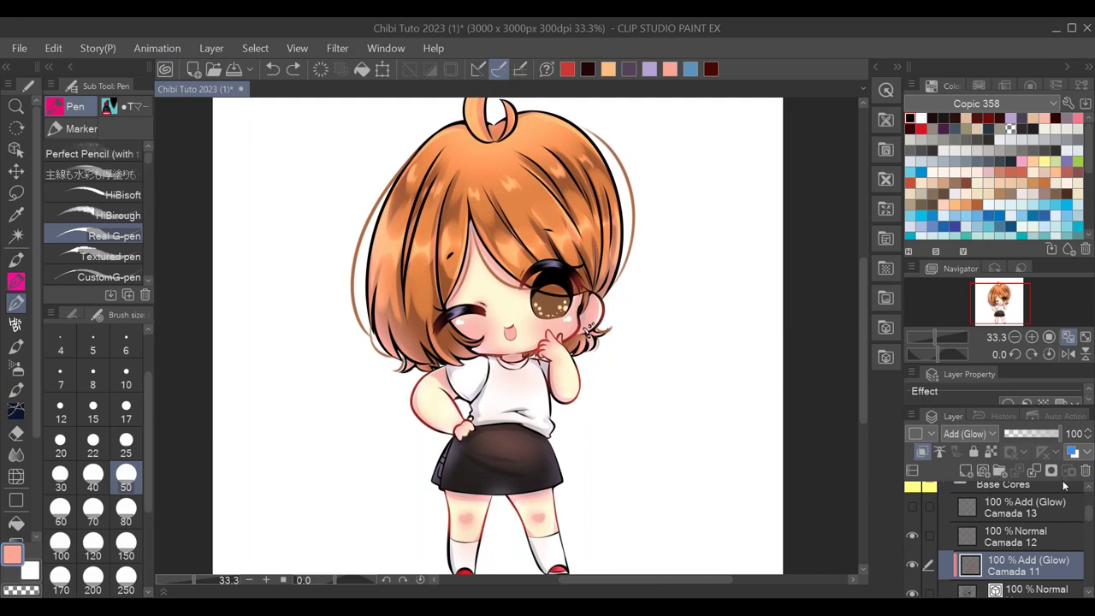
left_click(912, 510)
- Examine the fully coloured chibi up close, from the hair and face down to the skirt, legs and shoes
left_click(1016, 337)
left_click_drag(608, 368, 610, 398)
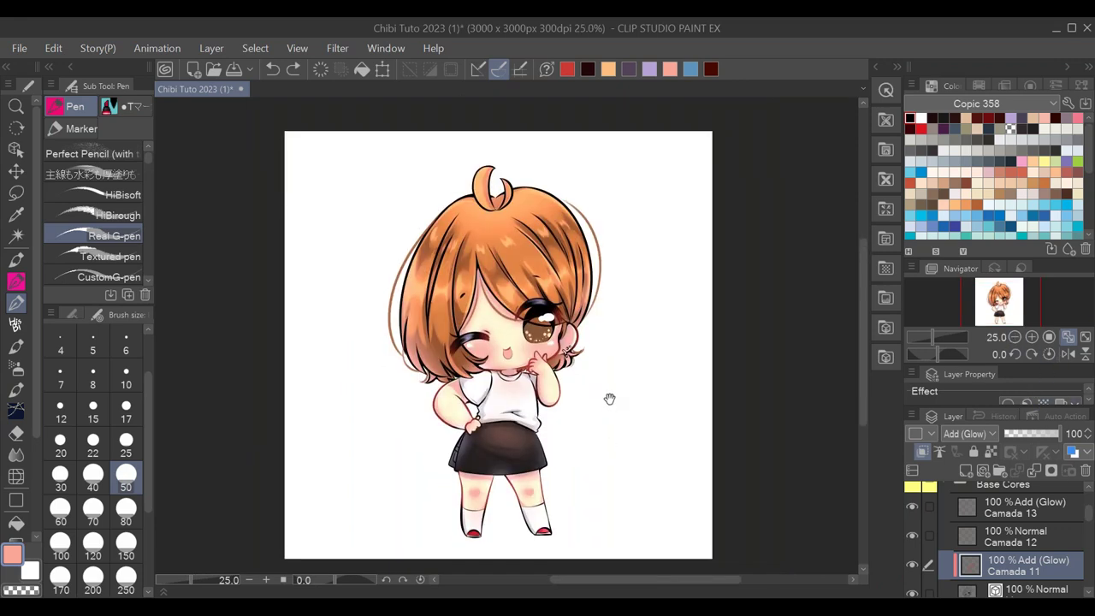
left_click(1034, 338)
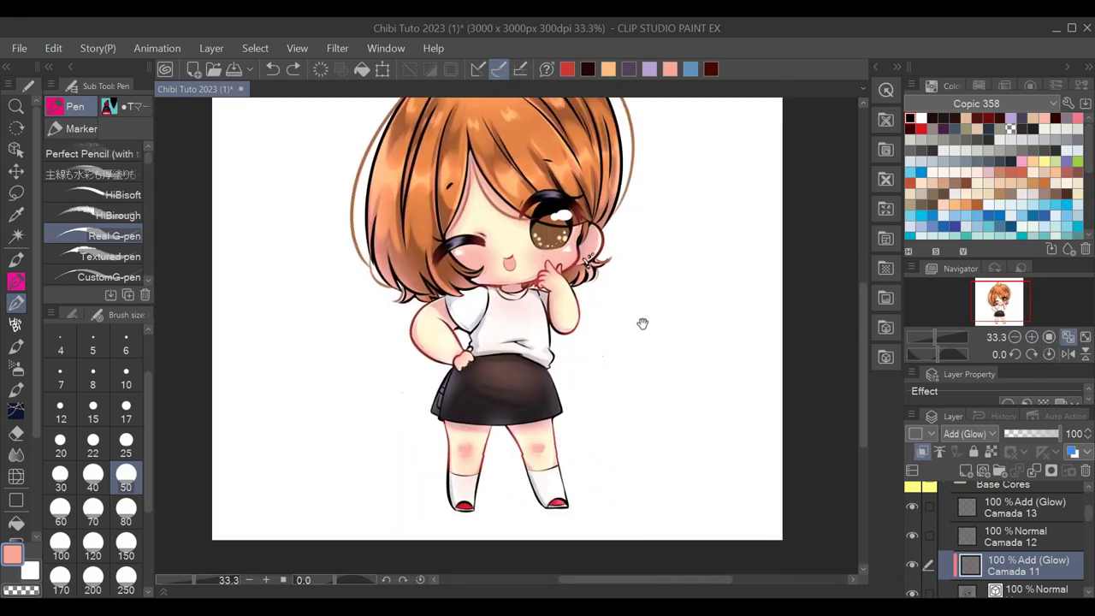
left_click(1014, 337)
left_click(1033, 337)
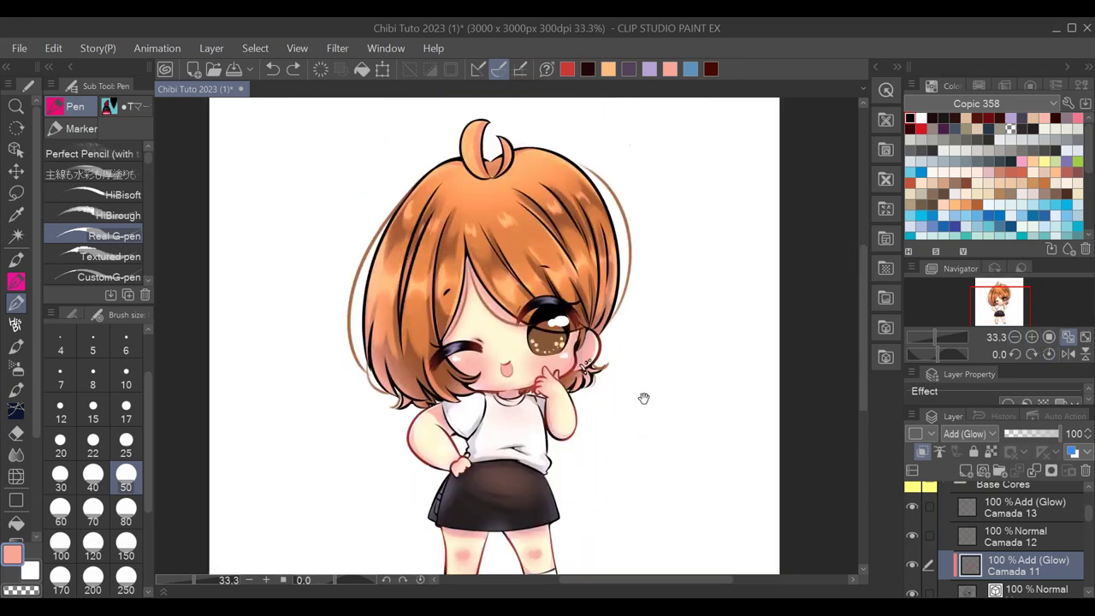
left_click_drag(1086, 512, 1088, 582)
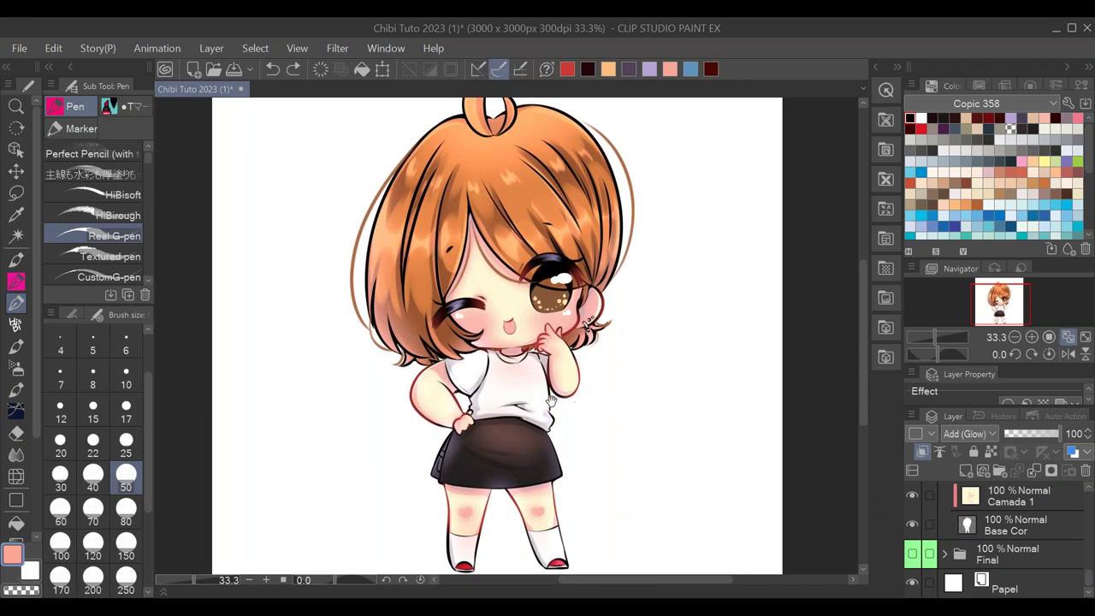
left_click_drag(551, 403, 540, 338)
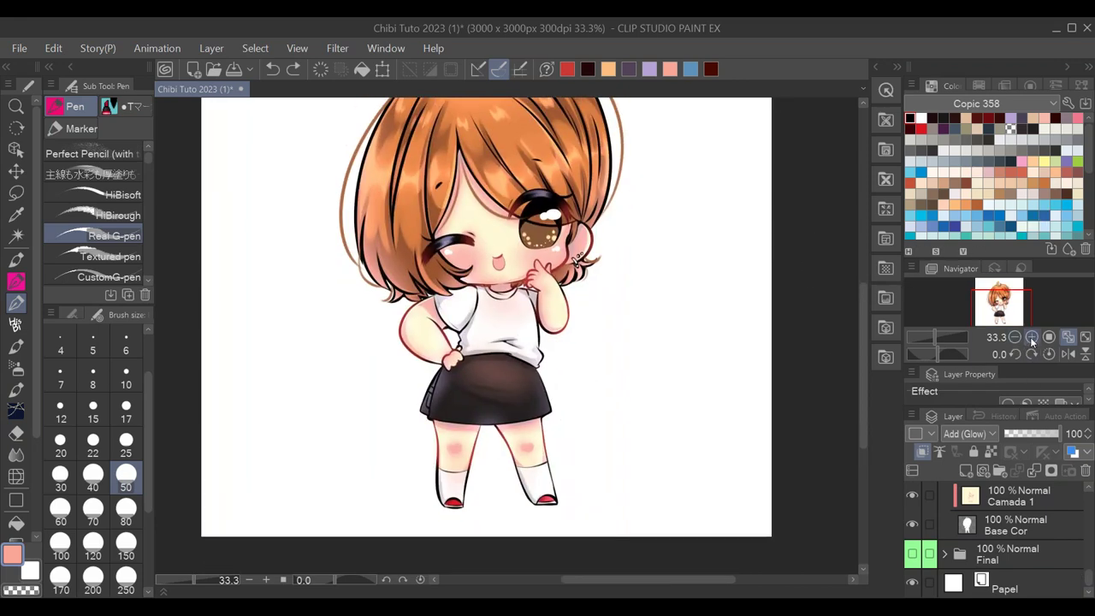
left_click(1032, 337)
mouse_move(547, 445)
left_mouse_down()
mouse_move(566, 469)
mouse_move(577, 349)
left_mouse_up()
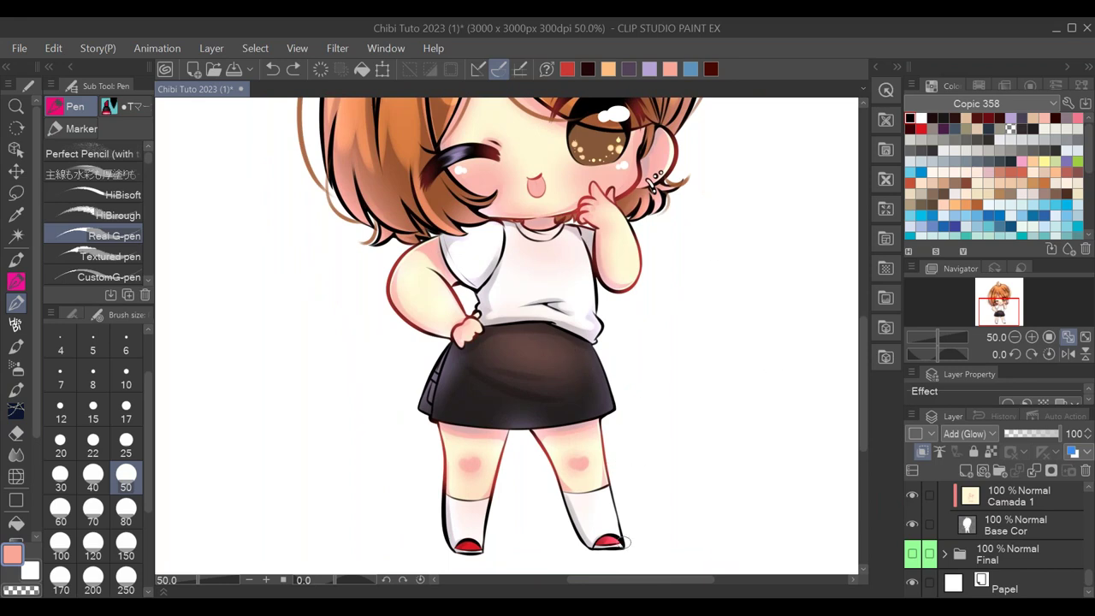
left_click_drag(652, 223, 643, 348)
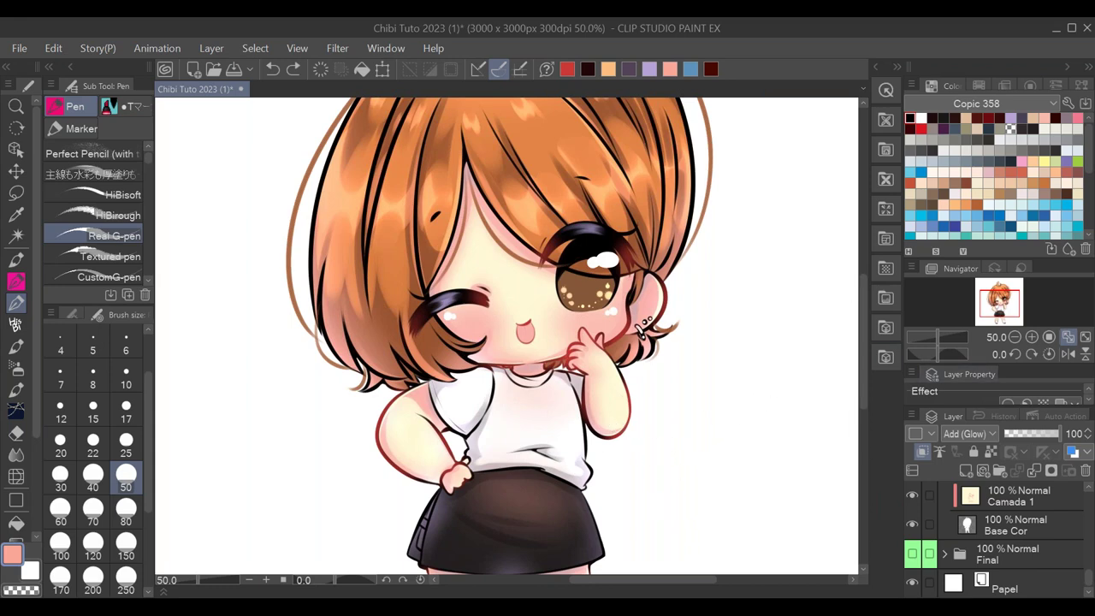
- Create a new layer and place it directly below Base Cor in the Base Cores folder
mouse_move(1089, 582)
left_mouse_down()
mouse_move(1090, 510)
mouse_move(1091, 584)
mouse_move(1091, 566)
left_mouse_up()
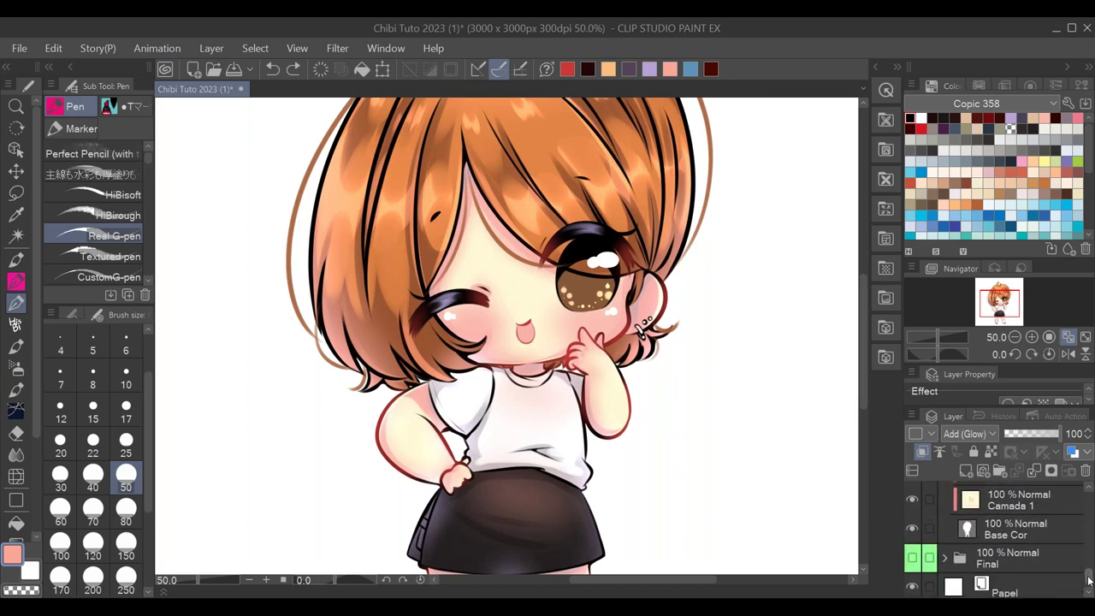
left_click(1006, 549)
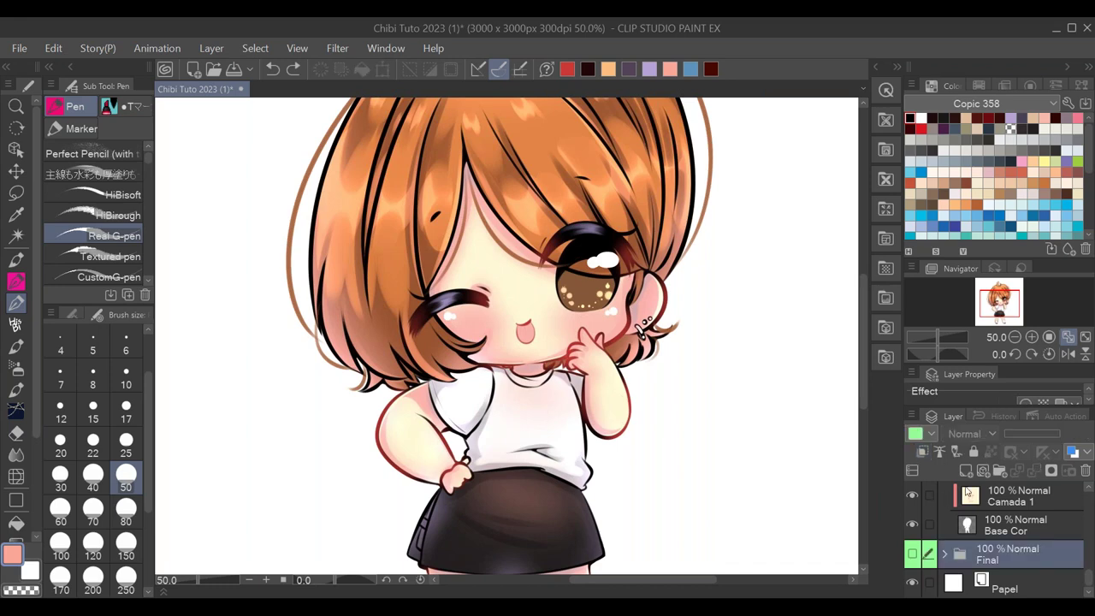
left_click(966, 471)
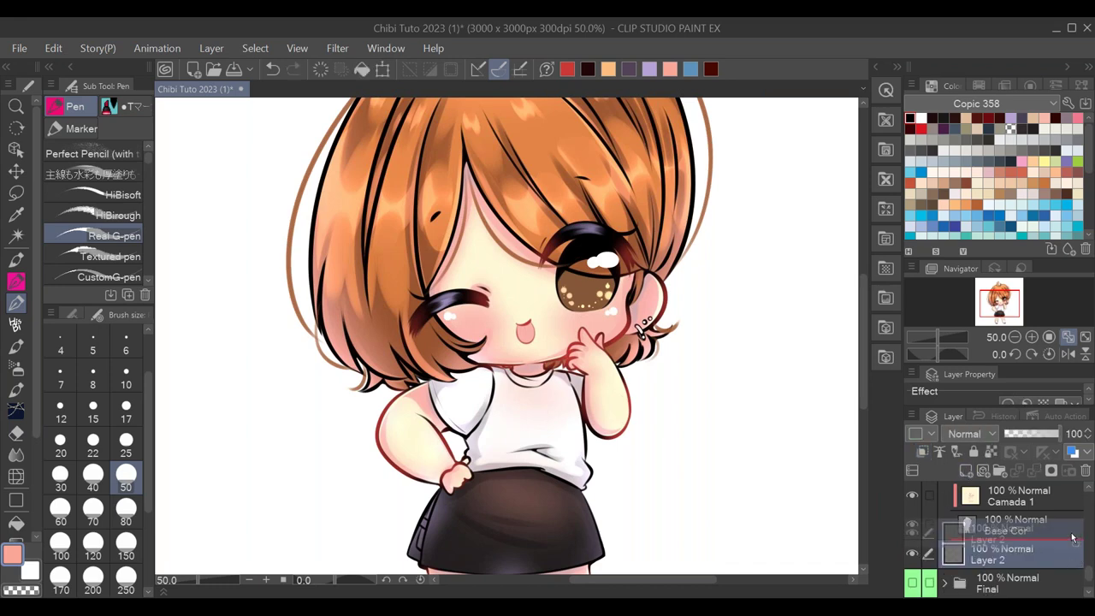
scroll(1089, 565, "up", 2)
scroll(1089, 565, "up", 5)
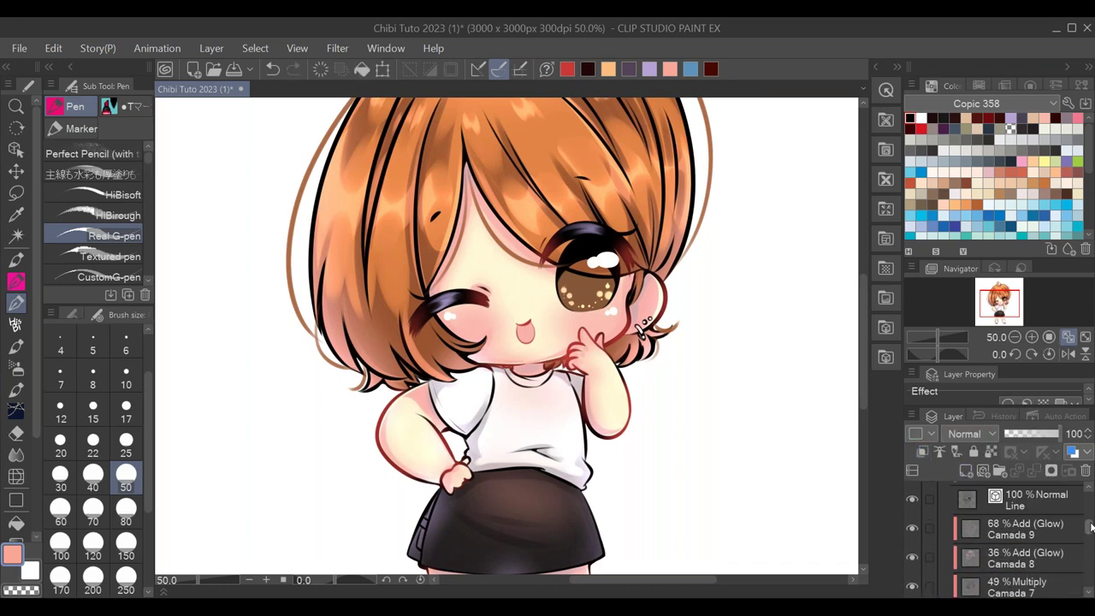
scroll(1090, 564, "down", 5)
scroll(1001, 539, "down", 3)
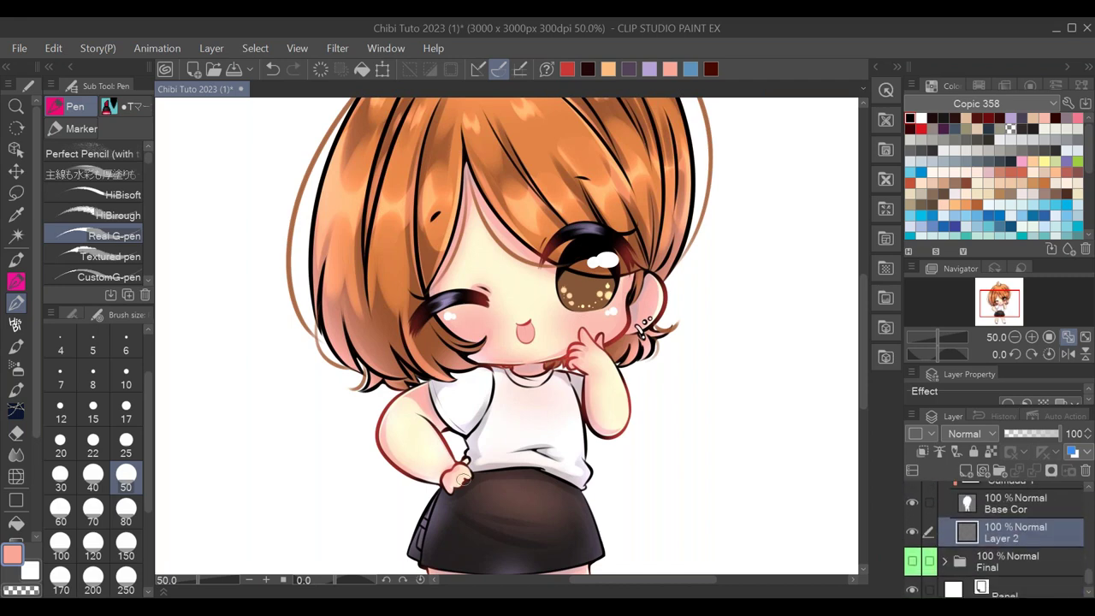
- Make a wide, flat elliptical selection under the chibi's shoes, fill it with dark purple as a ground shadow, and deselect
left_click(15, 194)
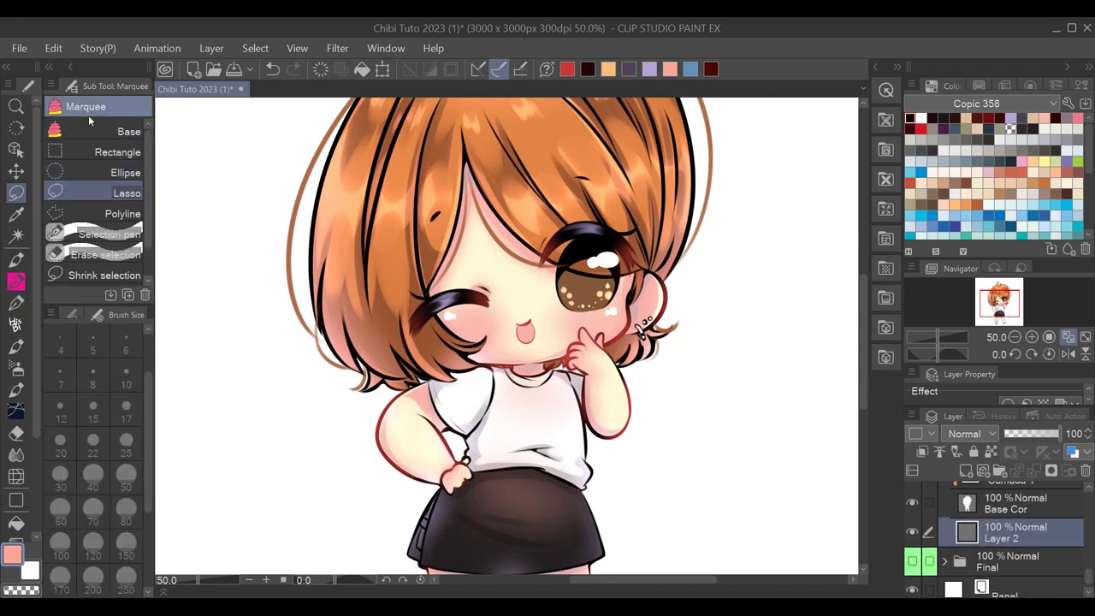
left_click(120, 172)
left_click(1015, 338)
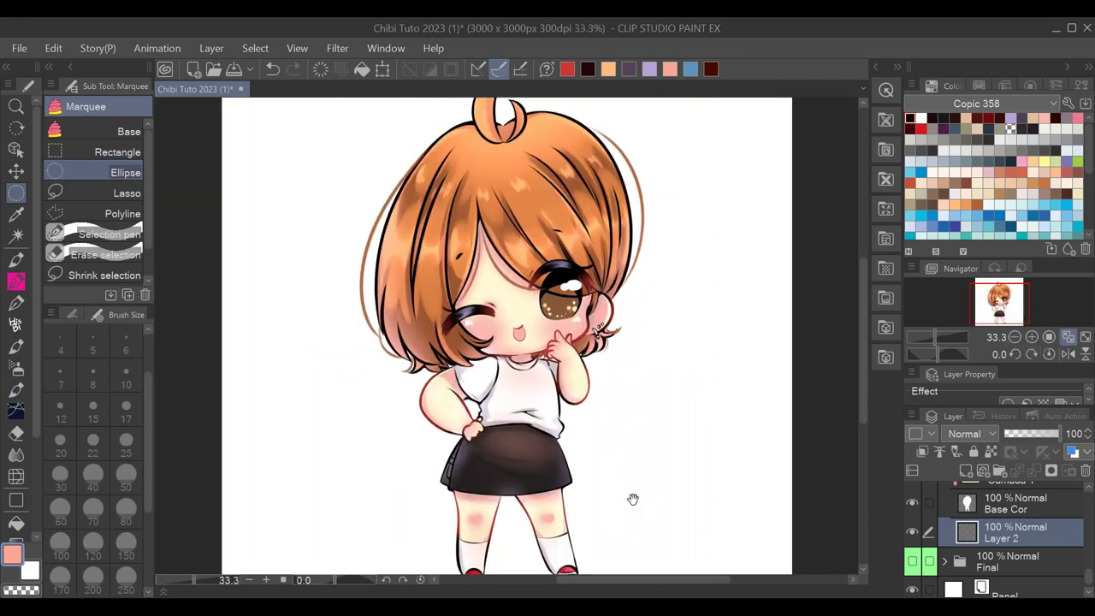
scroll(514, 441, "down", 3)
left_click_drag(394, 433, 608, 445)
left_click(629, 69)
left_click(616, 473)
left_click(351, 472)
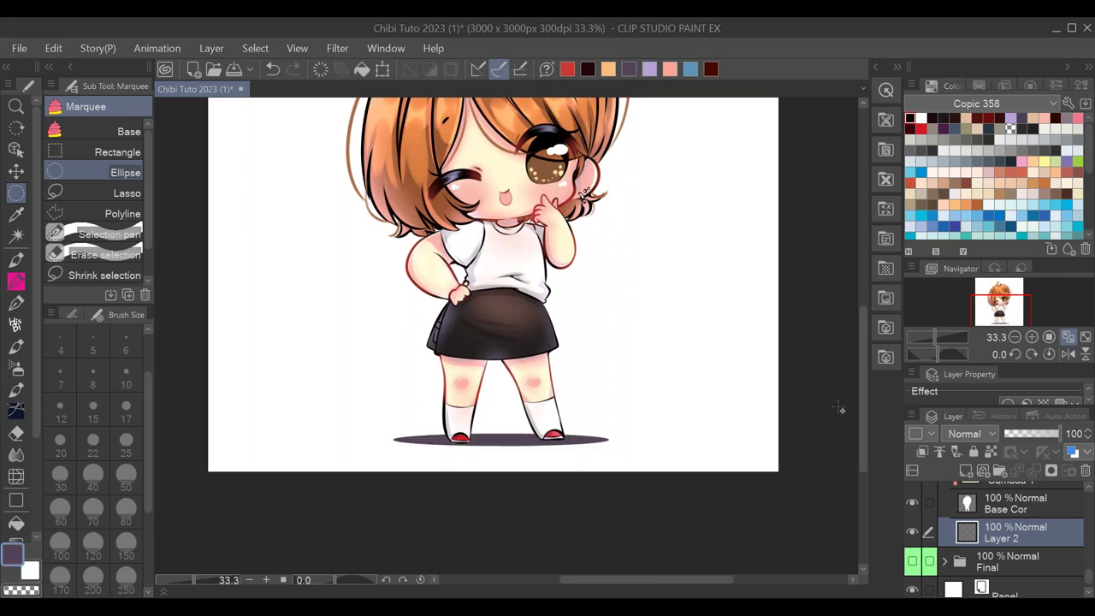
- Set the opacity of the ground shadow layer to 36%
left_click(1059, 434)
left_click_drag(1059, 435, 1026, 437)
left_click_drag(630, 262, 631, 282)
scroll(631, 281, "down", 1)
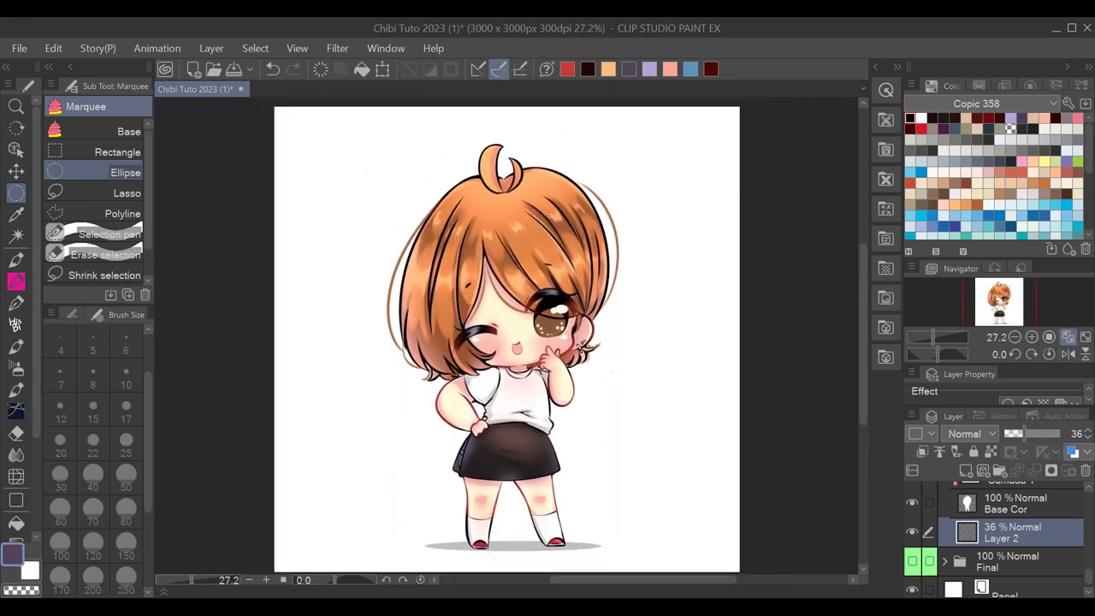
- Create a new layer above the ground shadow and make a large elliptical selection around the chibi, redoing the first attempt
scroll(1089, 572, "up", 2)
scroll(1089, 571, "down", 1)
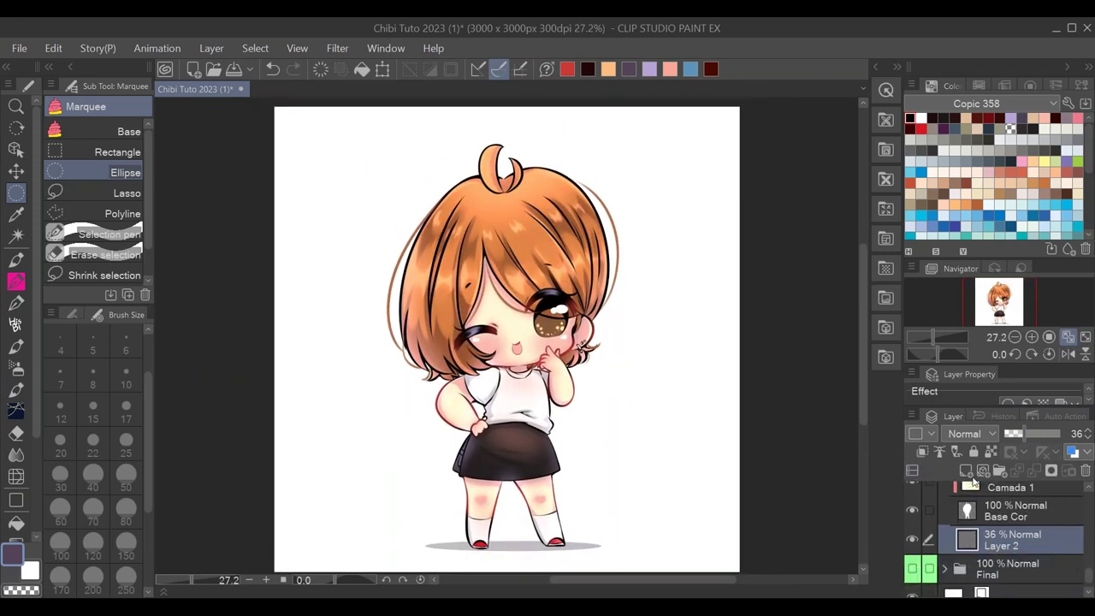
left_click(967, 471)
left_click(65, 155)
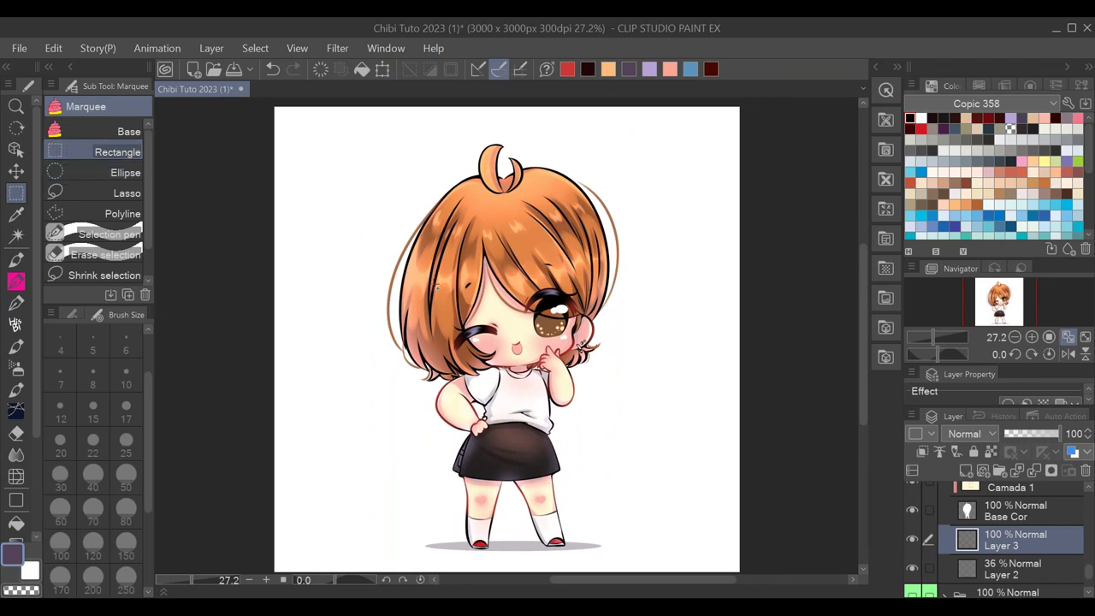
left_click(88, 172)
left_click_drag(364, 180, 713, 494)
key("ctrl+z")
left_click_drag(319, 173, 699, 536)
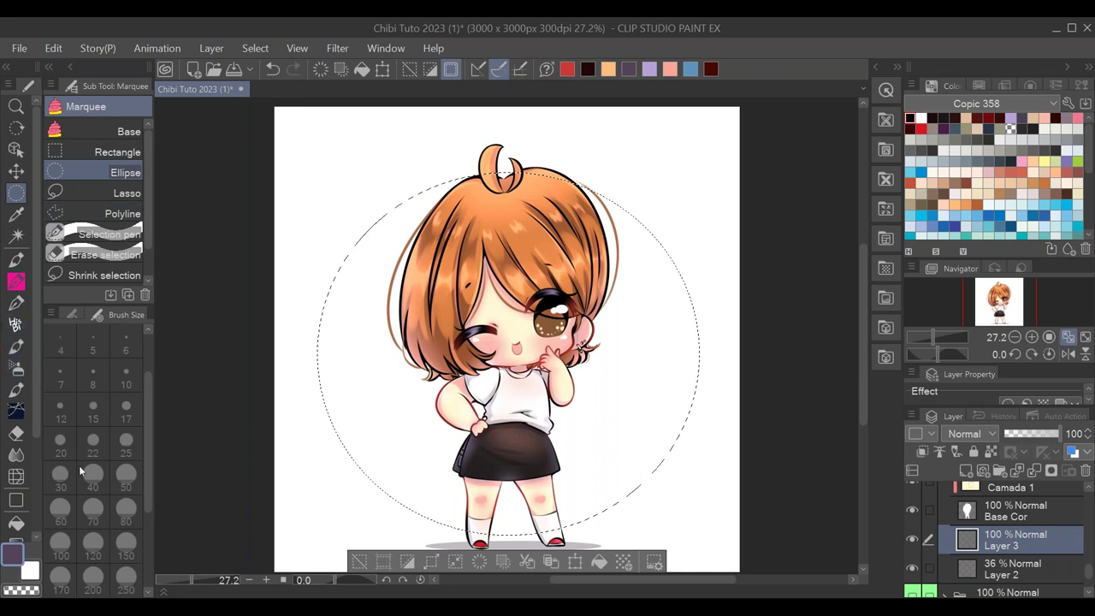
- Fill the large elliptical selection with a vertical Sunset gradient, purple above and yellow below, and deselect
key("g")
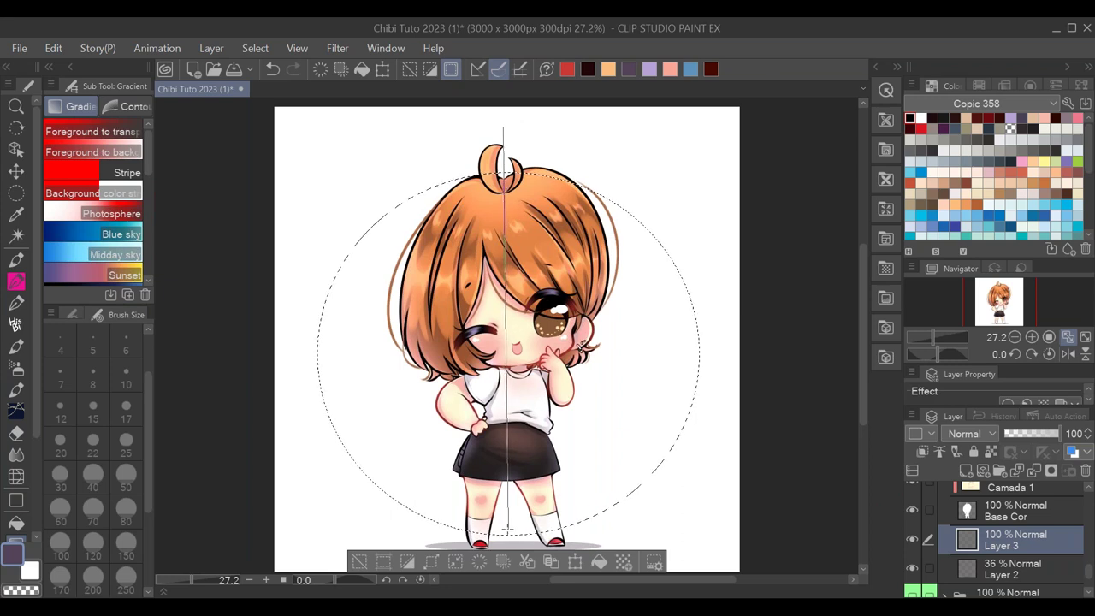
left_click_drag(509, 530, 510, 531)
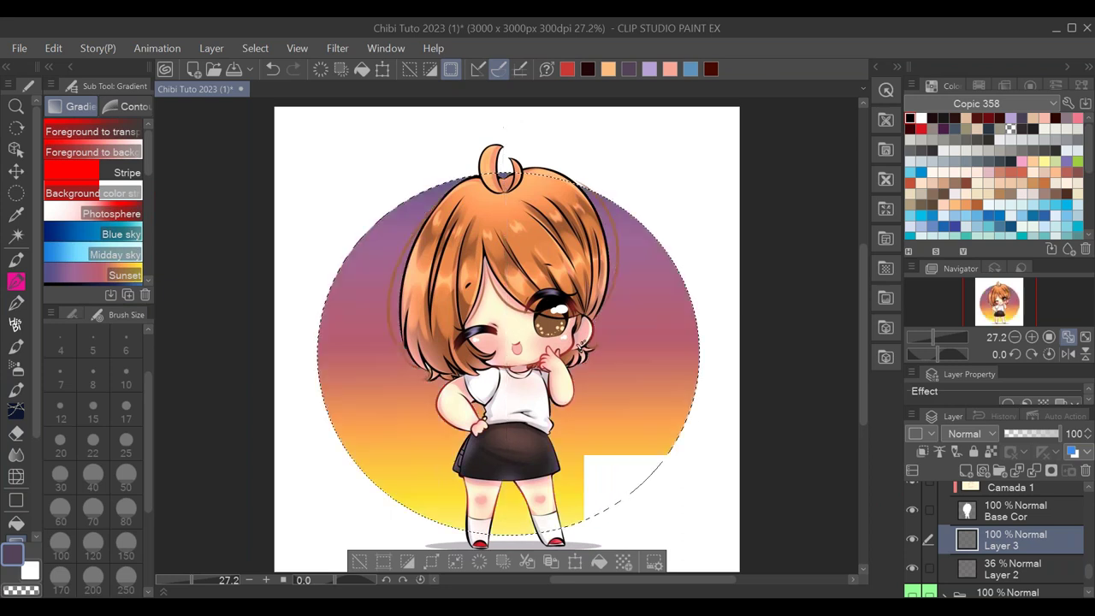
left_click(361, 567)
- Reduce the opacity of the sunset gradient circle's layer to 35%
left_click(1040, 435)
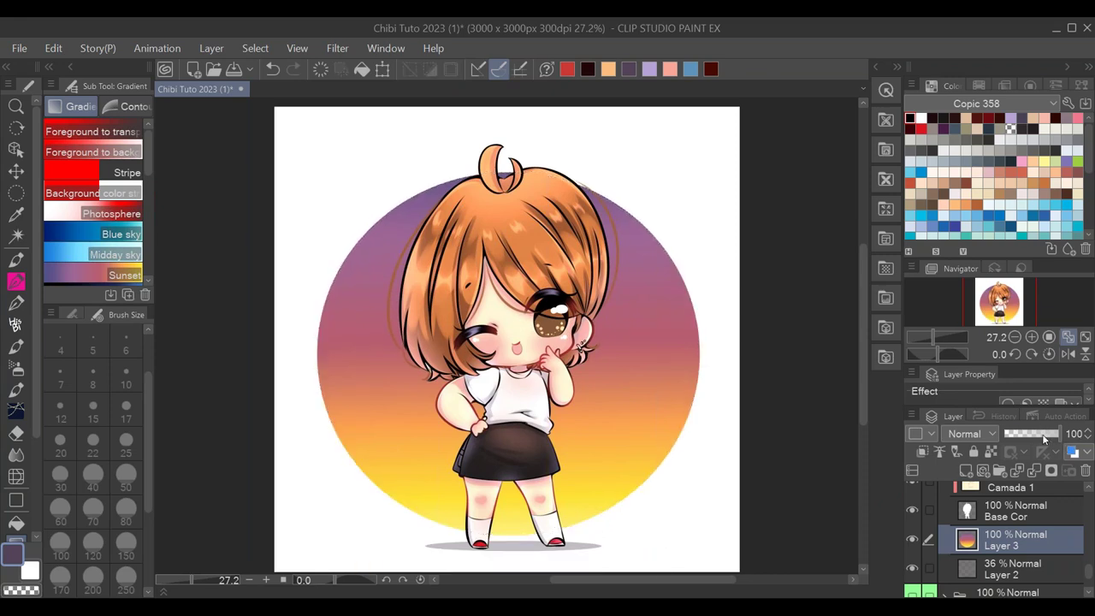
left_click(1036, 438)
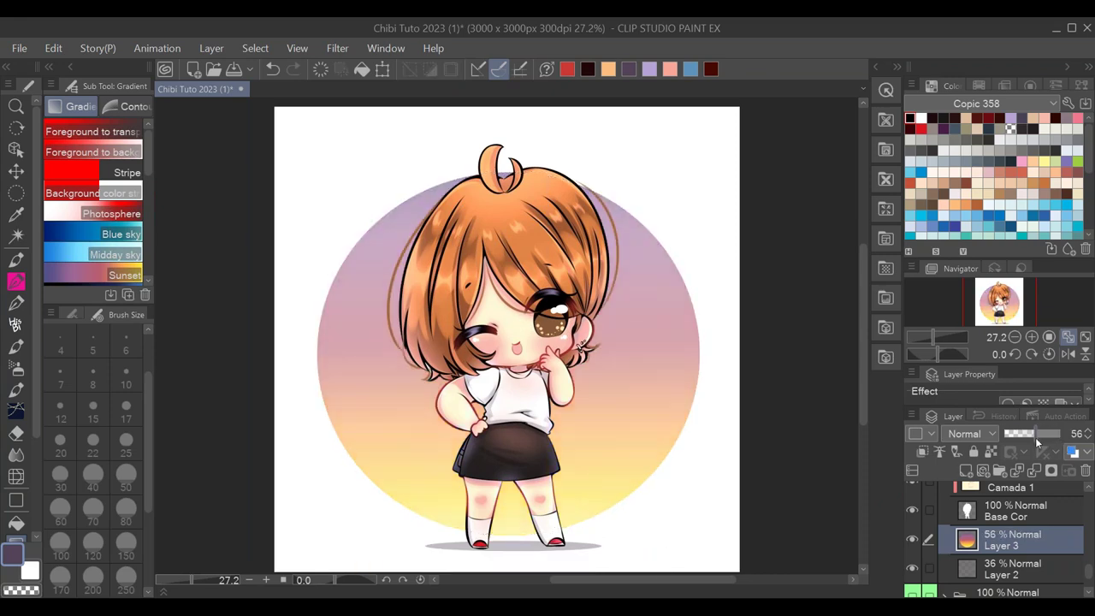
left_click(1023, 442)
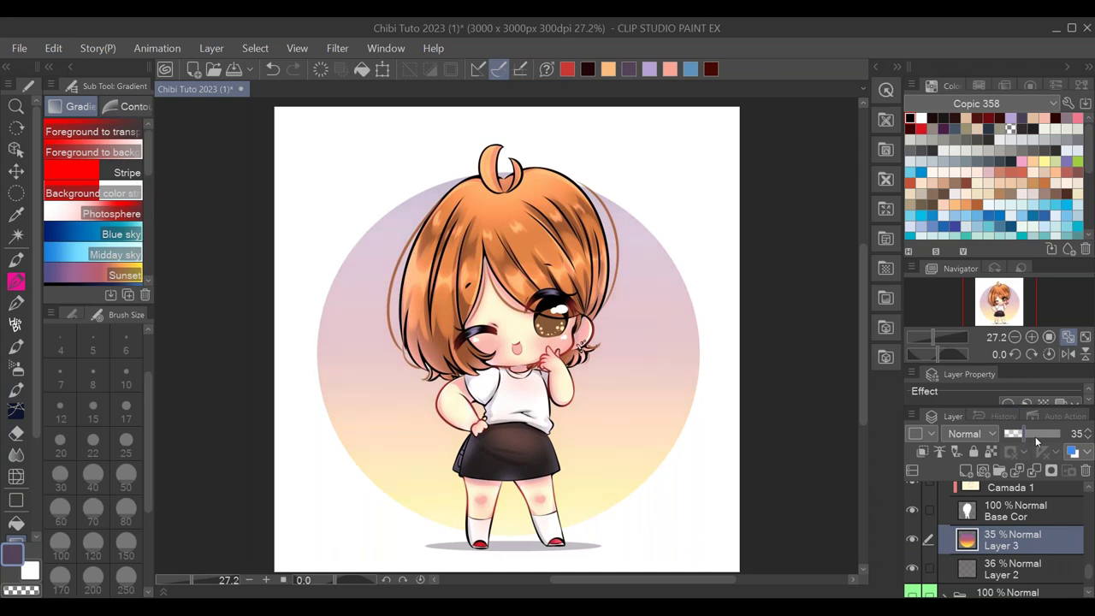
- Raise the opacity of the sunset gradient circle's layer to 55% and collapse the Base Cores folder
left_click(1034, 438)
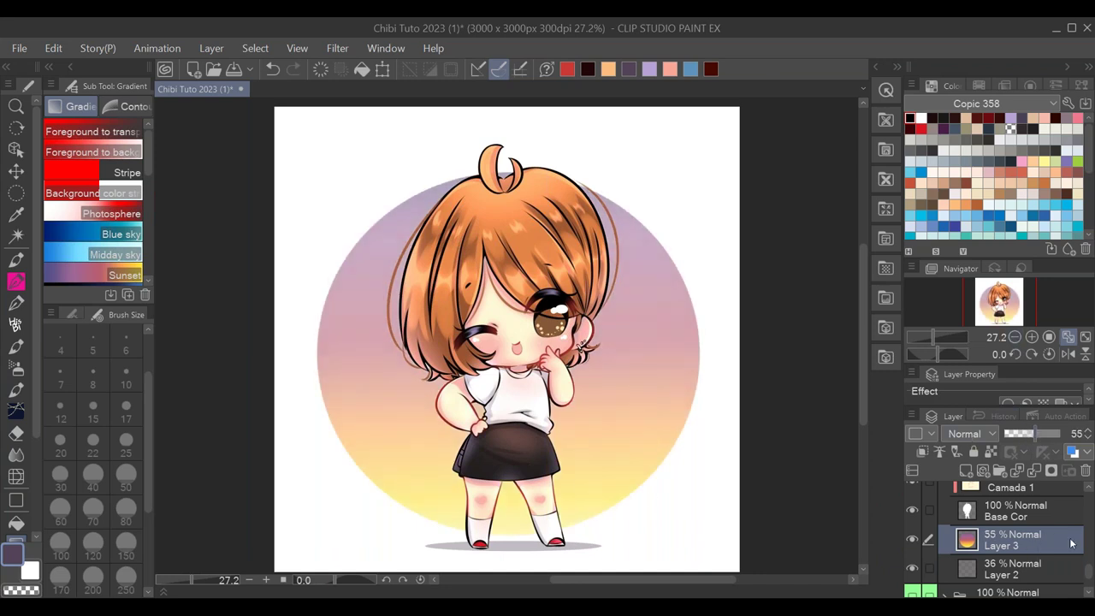
scroll(1079, 566, "down", 2)
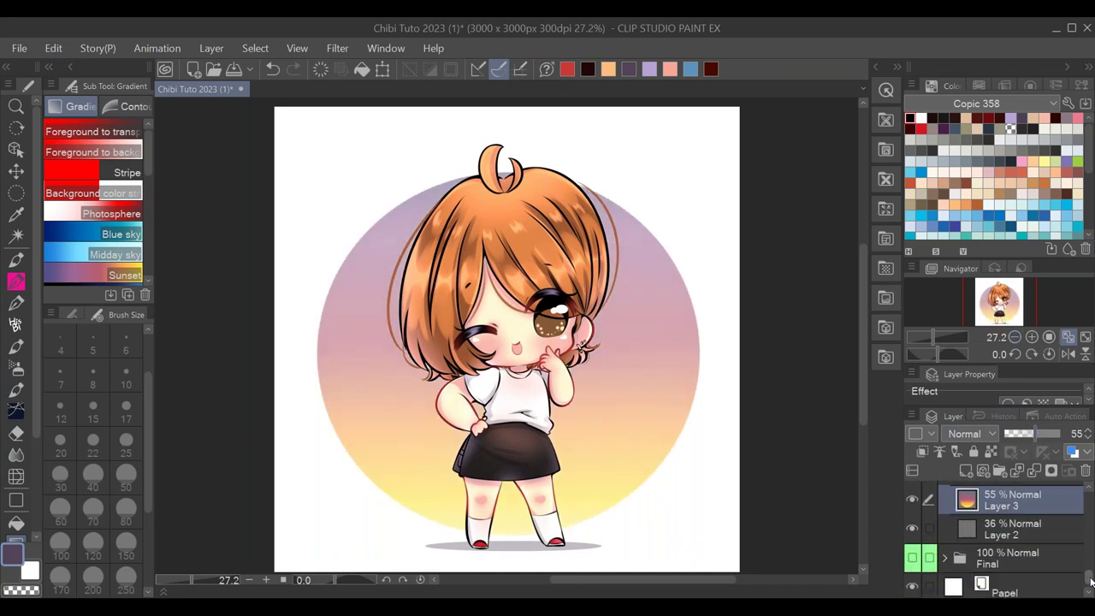
mouse_move(1070, 507)
left_mouse_down()
mouse_move(1080, 567)
mouse_move(1092, 500)
left_mouse_up()
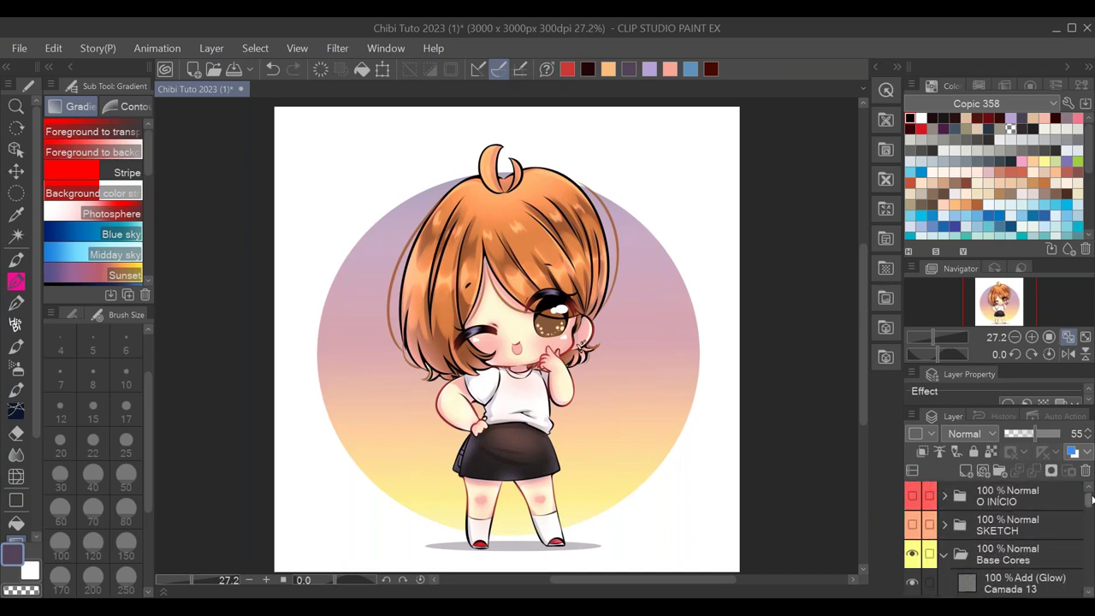
left_click(945, 554)
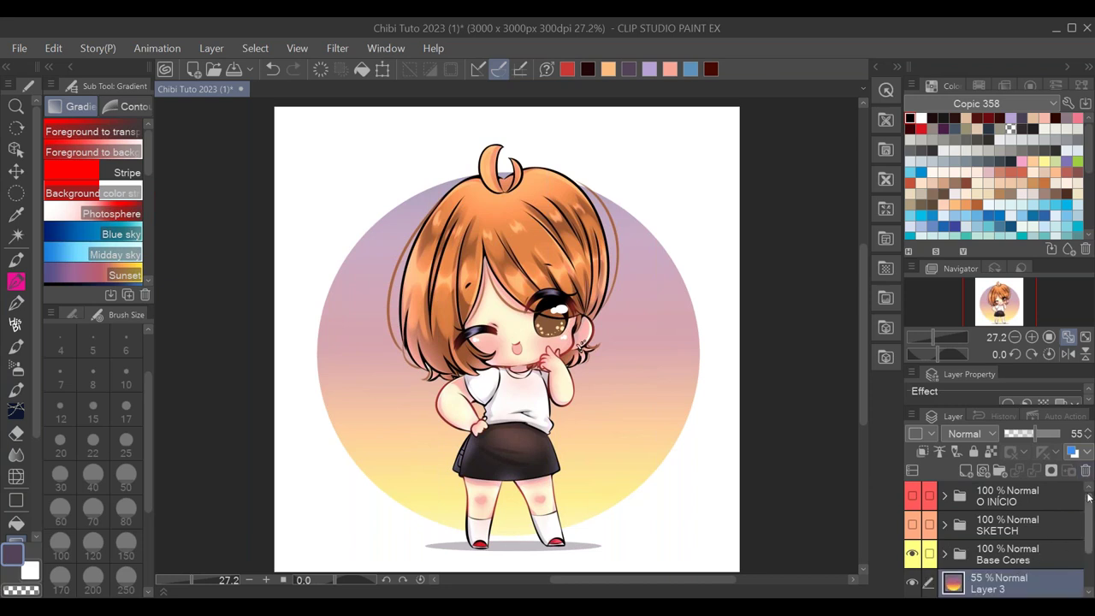
- Add a white border effect with an edge thickness of 9.2 around the chibi's Base Cores folder
scroll(1000, 513, "down", 3)
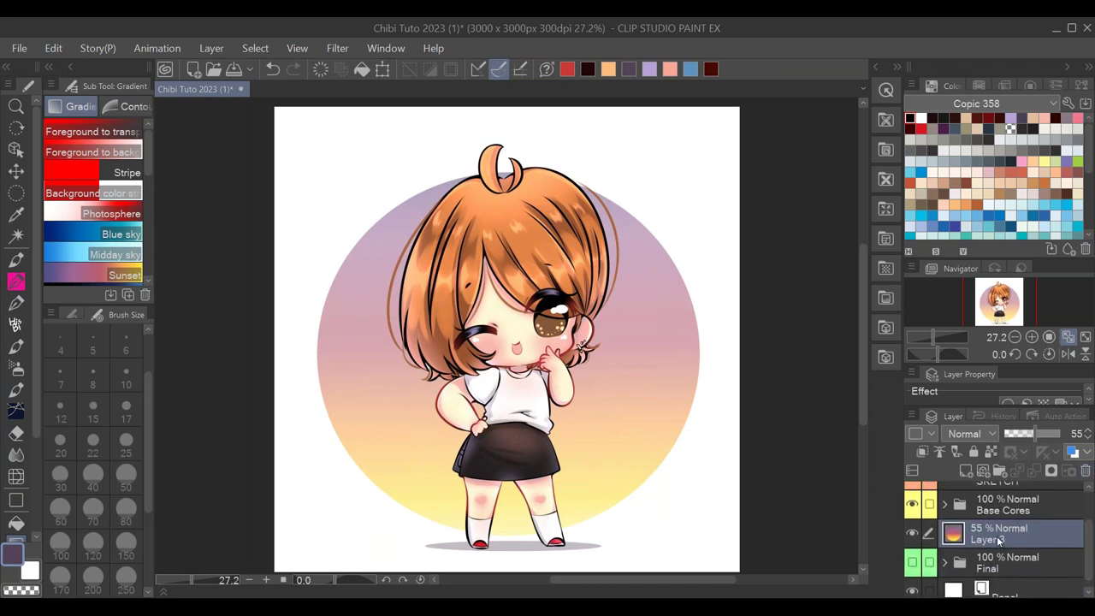
left_click(1014, 510)
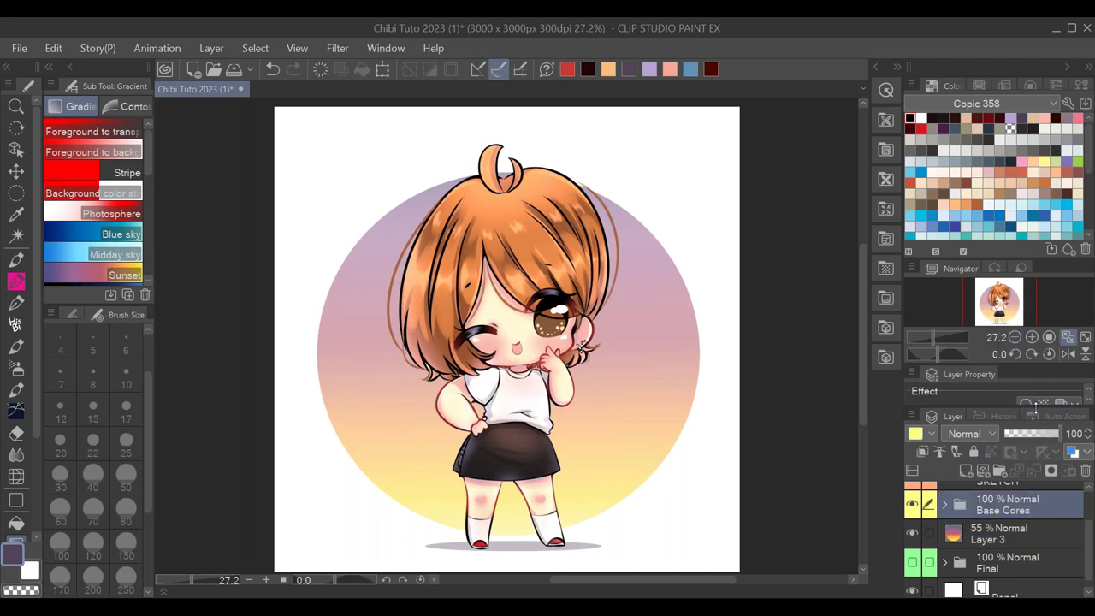
left_click_drag(1057, 418, 1057, 430)
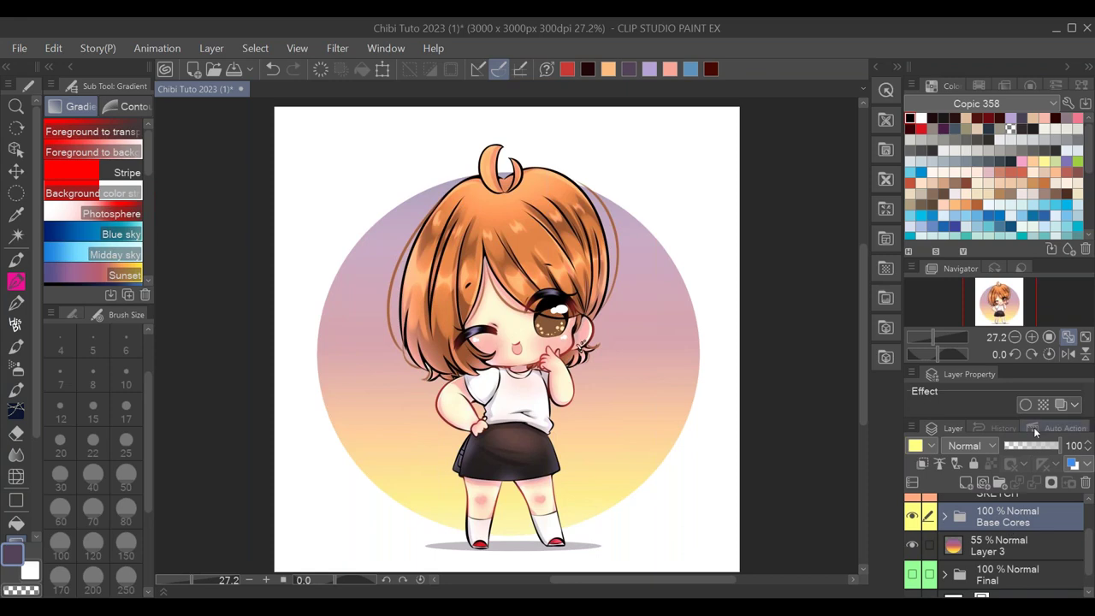
left_click(1025, 406)
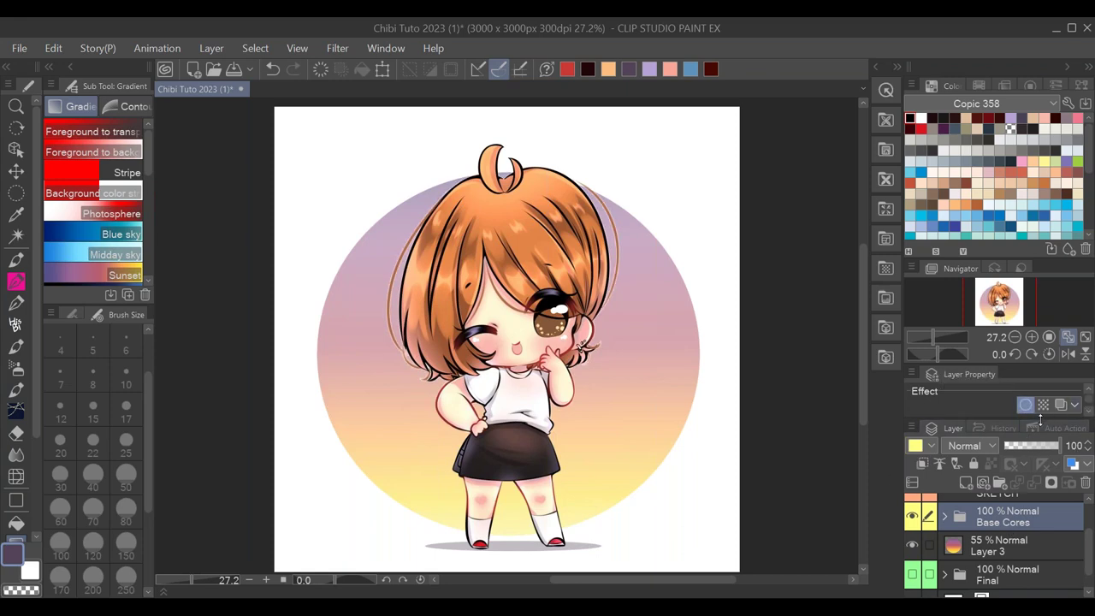
left_click_drag(953, 450, 971, 449)
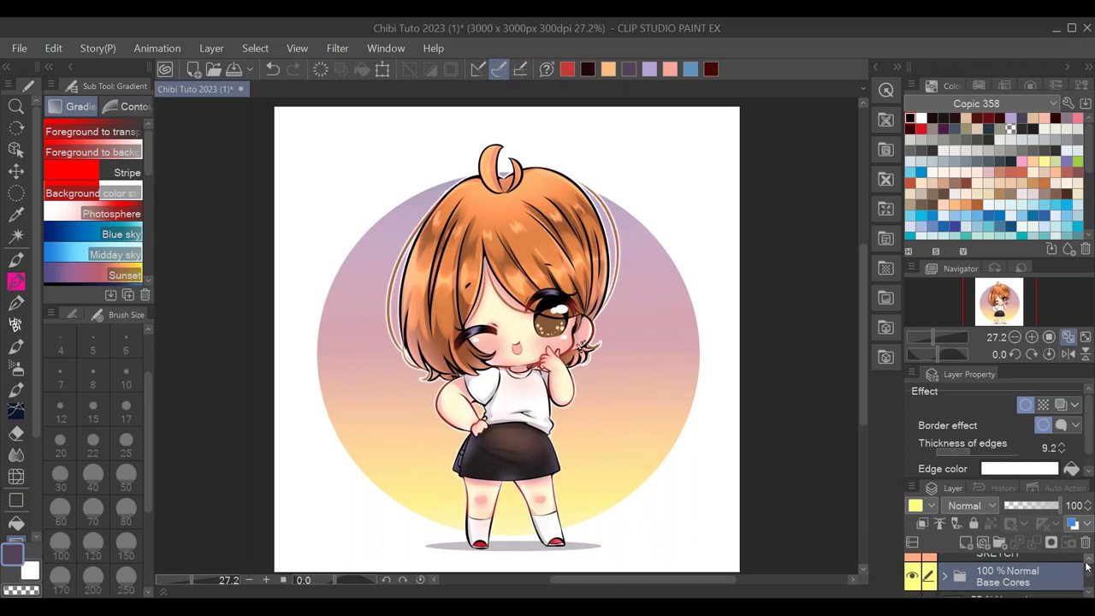
- Create a layer clipped to the sunset circle's layer, set its blending mode to Add (Glow), and choose white
scroll(1087, 572, "up", 3)
scroll(1088, 572, "down", 5)
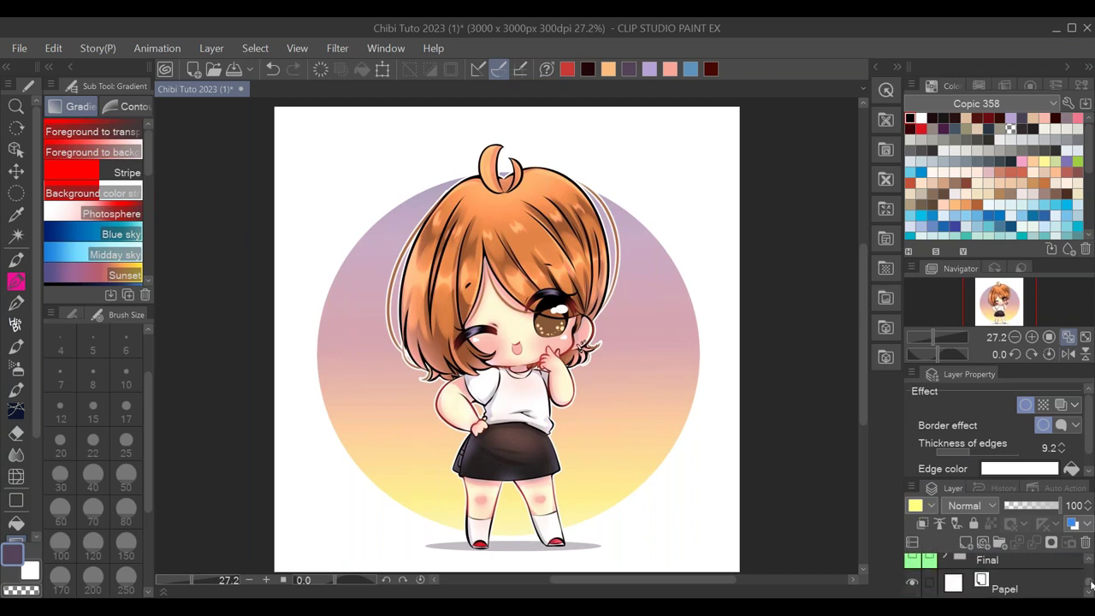
left_click(1025, 582)
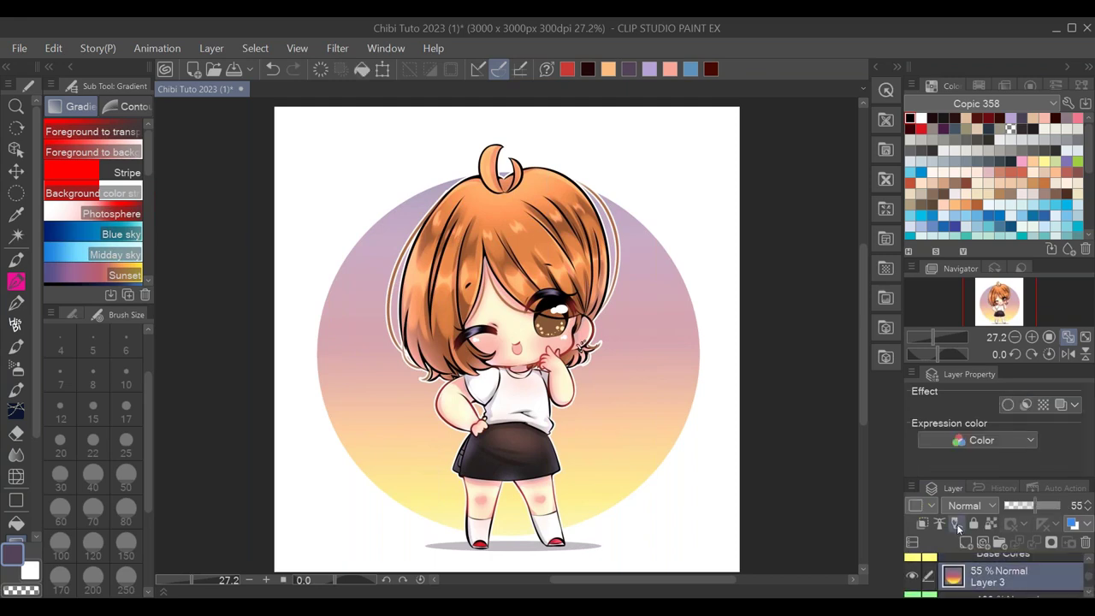
left_click(966, 543)
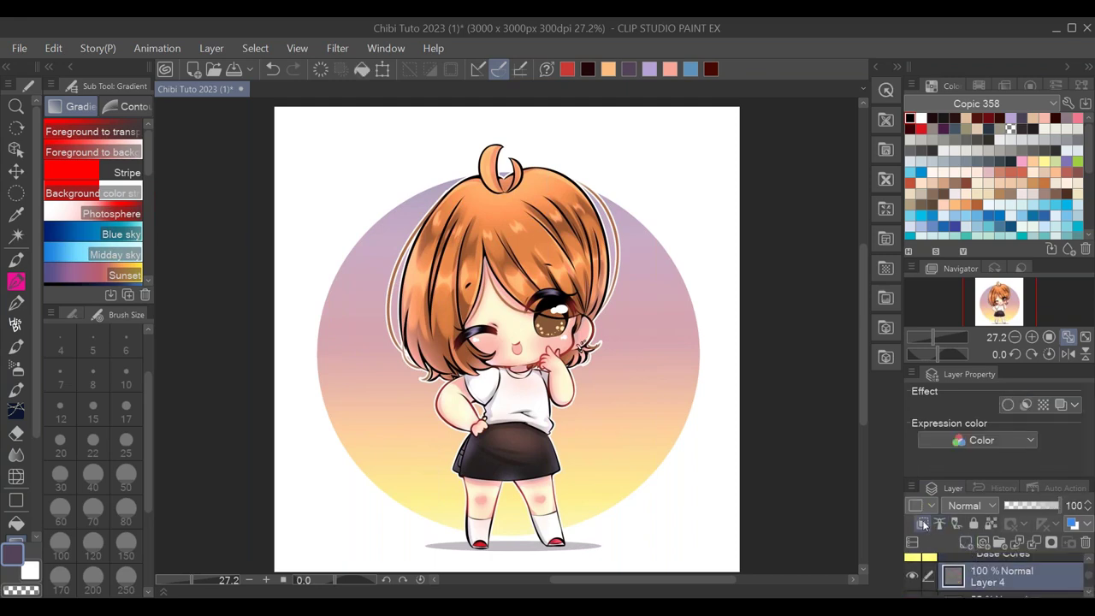
left_click(993, 506)
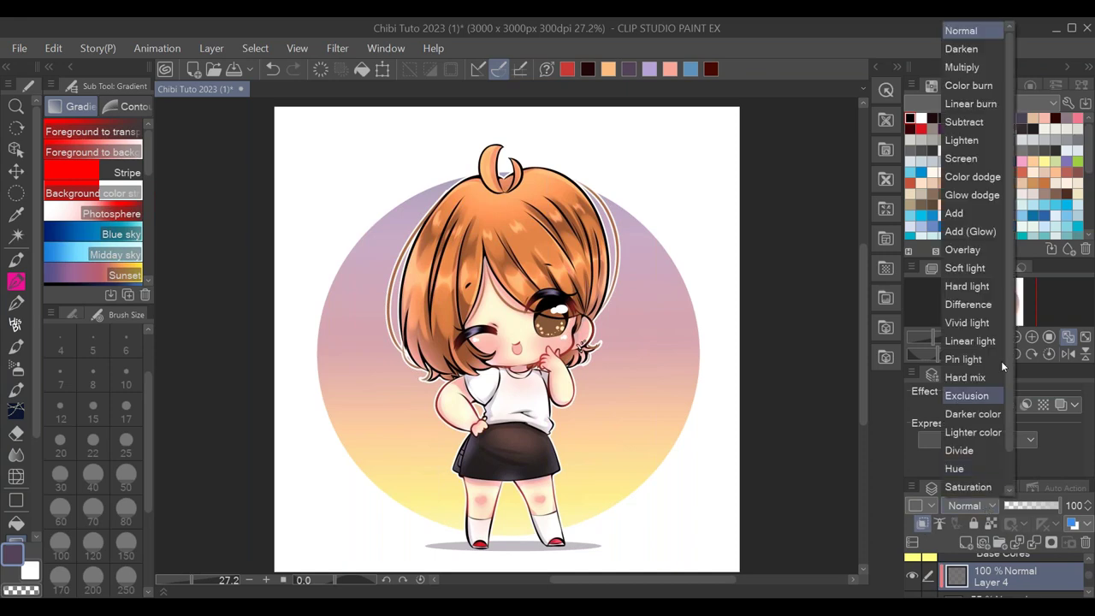
left_click(991, 232)
left_click(921, 118)
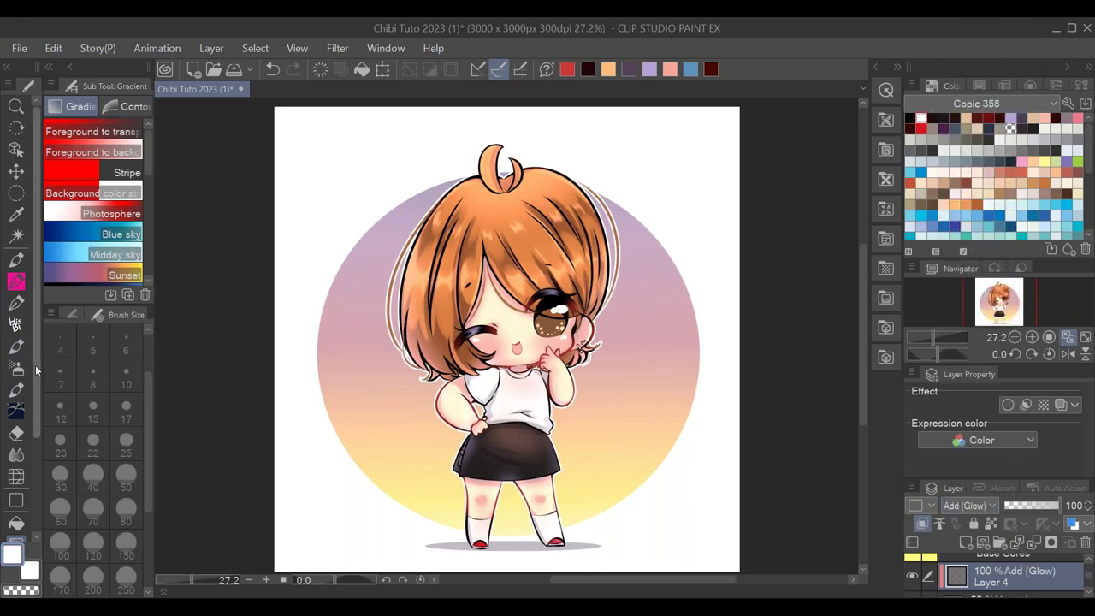
- Scatter white dots across the sunset circle around the chibi with the Rough polka dot airbrush at size 500
left_click(15, 368)
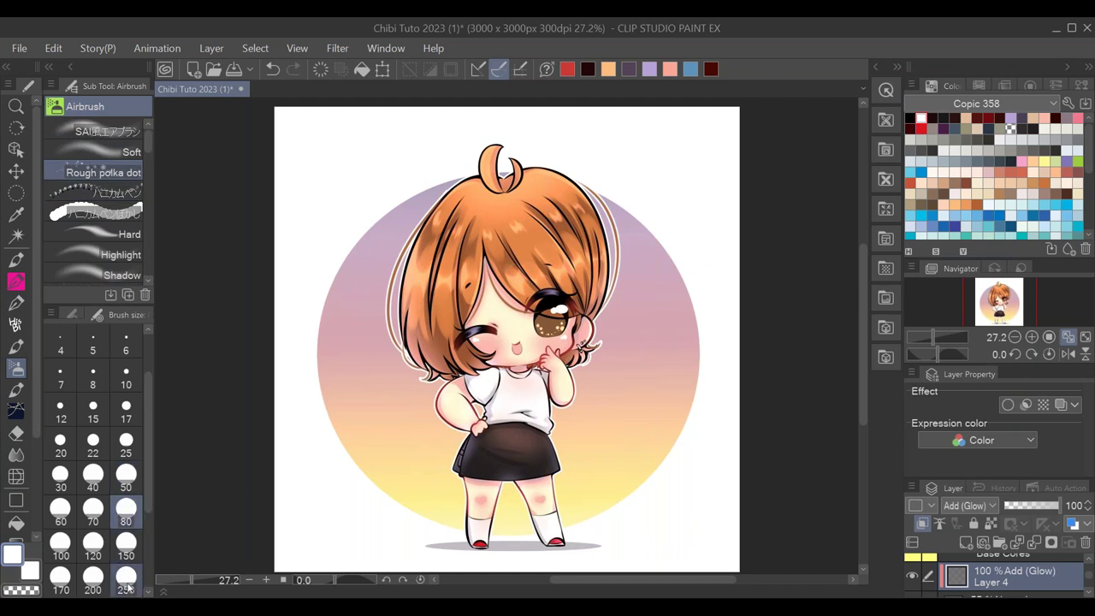
left_click(126, 582)
left_click(126, 548)
scroll(128, 513, "down", 3)
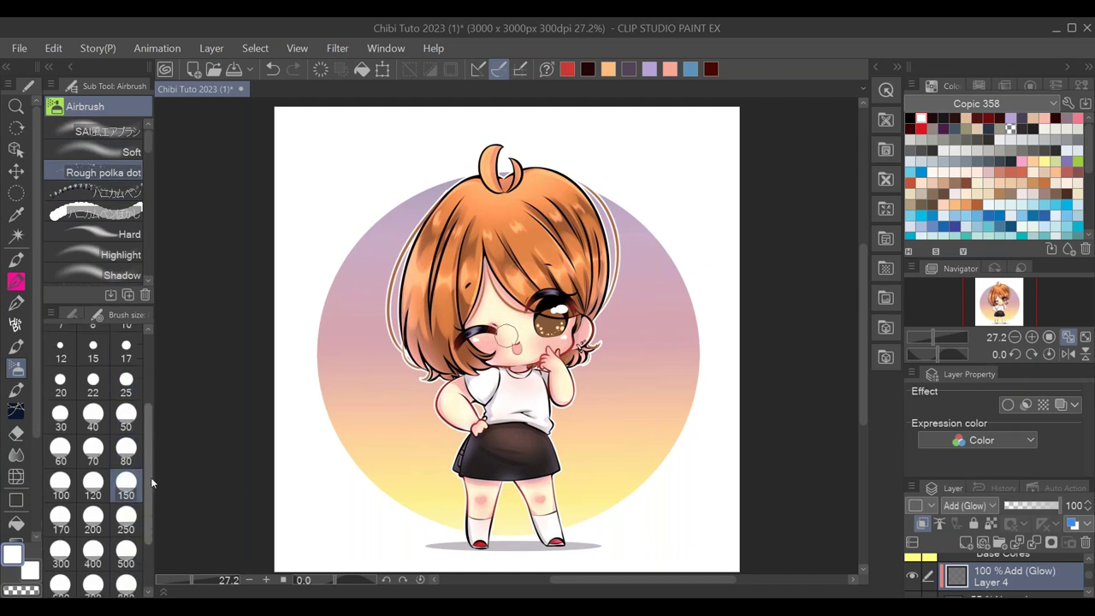
left_click(125, 484)
left_click_drag(410, 236, 354, 325)
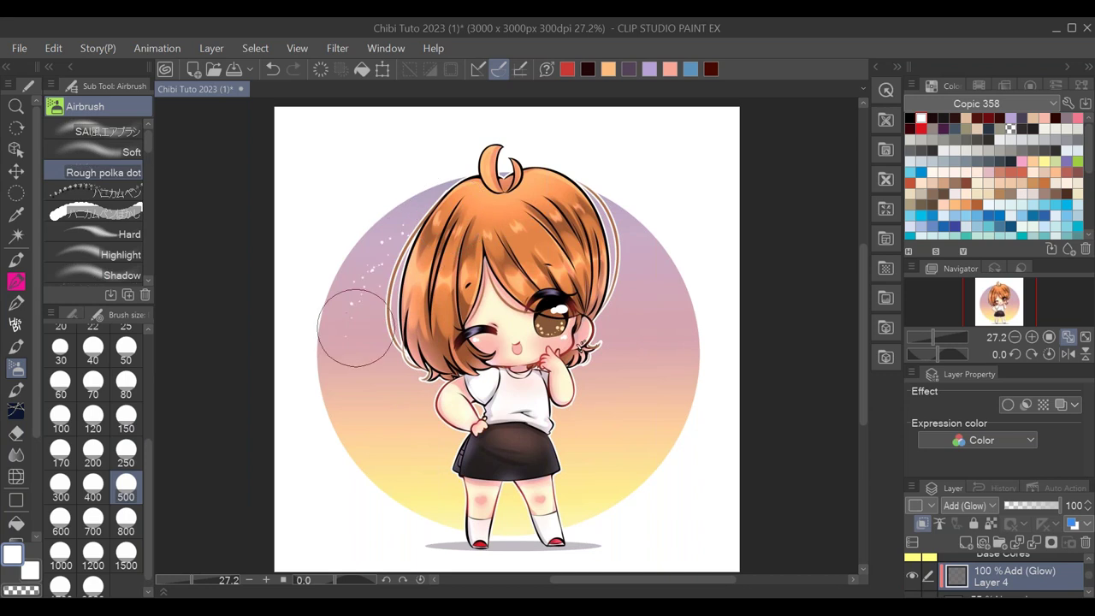
mouse_move(587, 457)
left_mouse_down()
mouse_move(631, 384)
mouse_move(656, 288)
mouse_move(650, 345)
mouse_move(429, 489)
mouse_move(347, 389)
mouse_move(369, 436)
left_mouse_up()
- Create a new layer above the Base Cores folder, clip it to the folder, and set its blending mode to Add (Glow)
scroll(1085, 559, "up", 5)
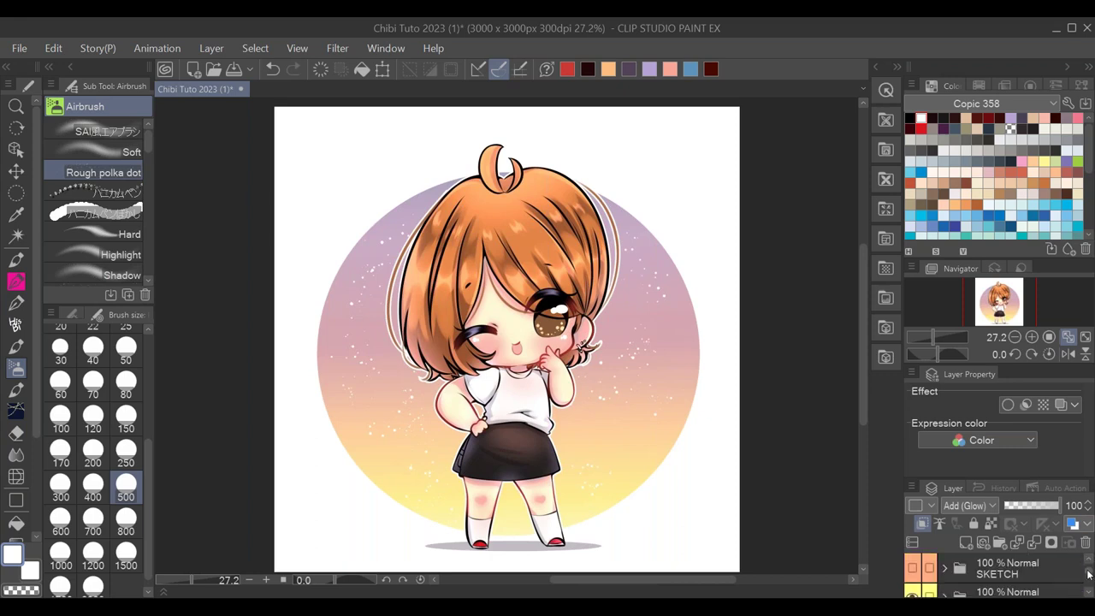
left_click_drag(1027, 481, 1026, 395)
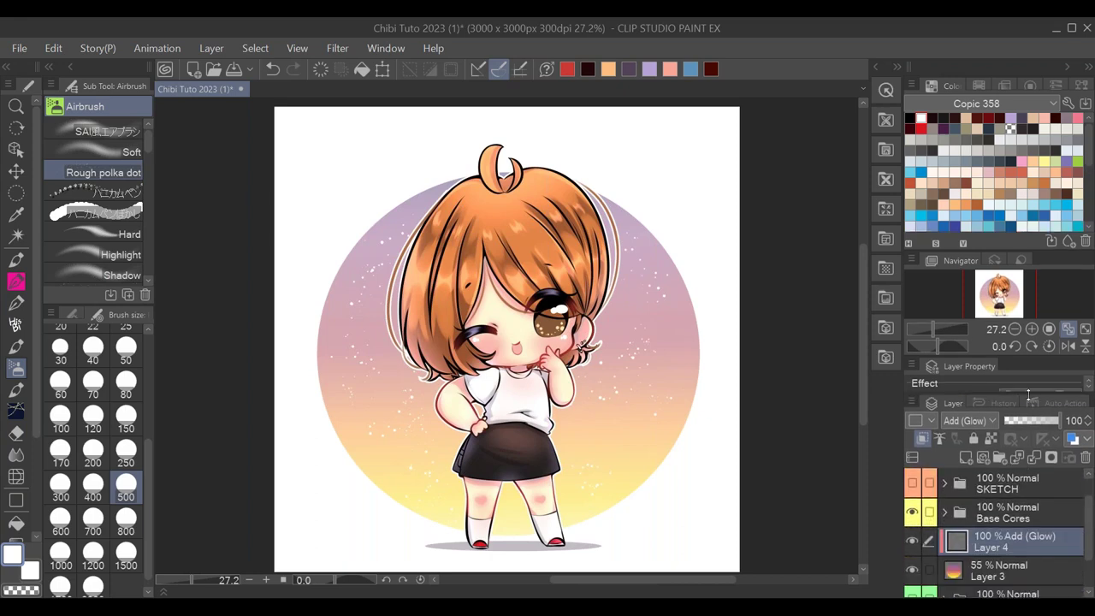
left_click(1027, 518)
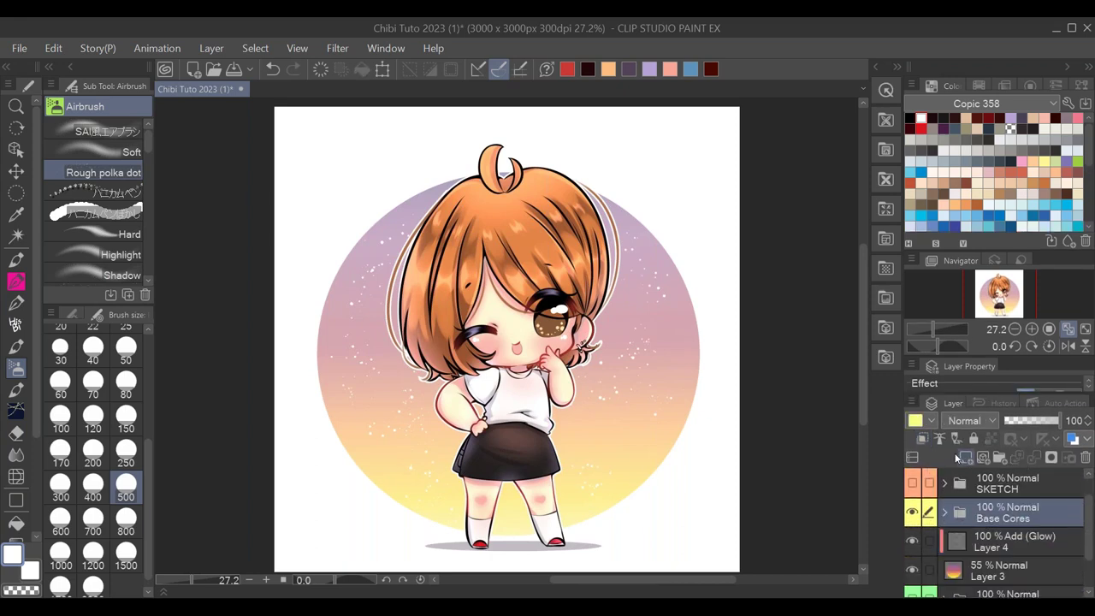
left_click(966, 457)
left_click(976, 419)
left_click(956, 236)
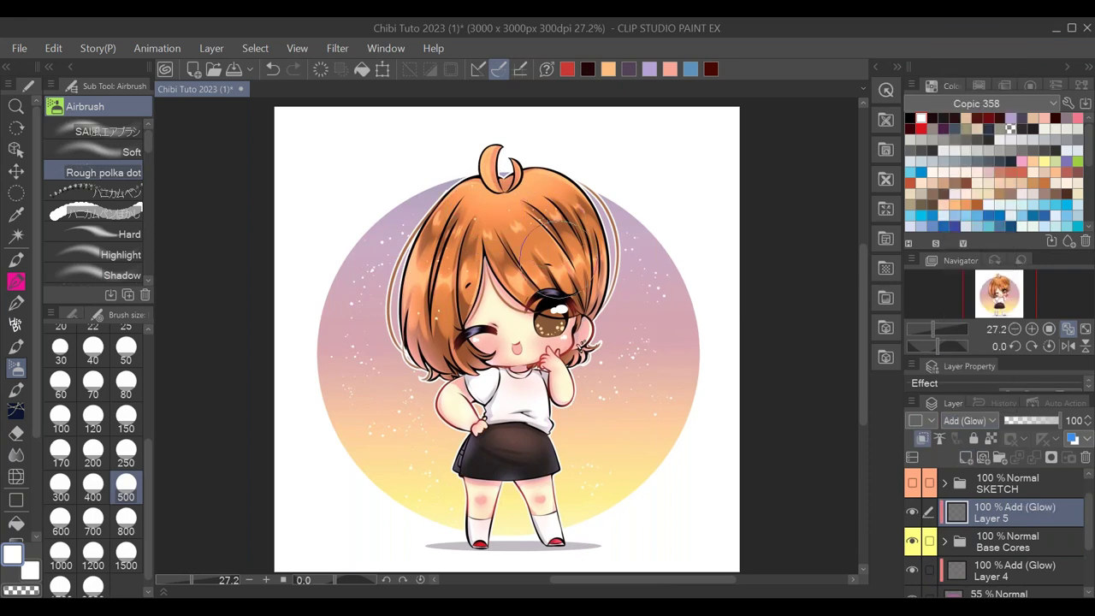
- Scatter white glow dots over the chibi's hair and clothes and set the new glow layer's opacity to 71%
left_click_drag(1058, 428, 1046, 431)
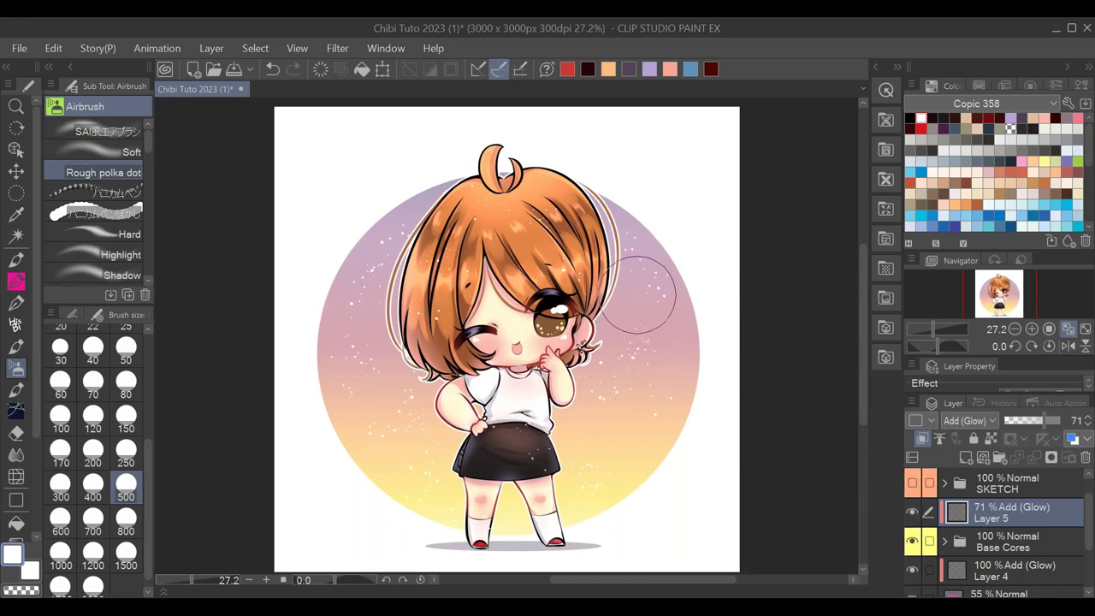
left_click_drag(622, 430, 611, 408)
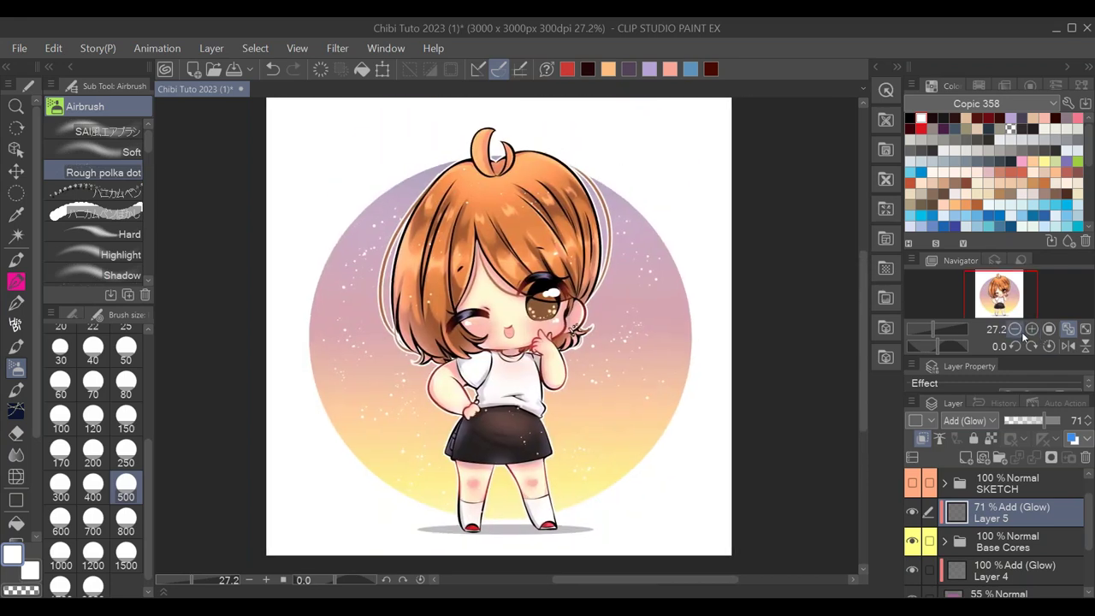
left_click(1085, 331)
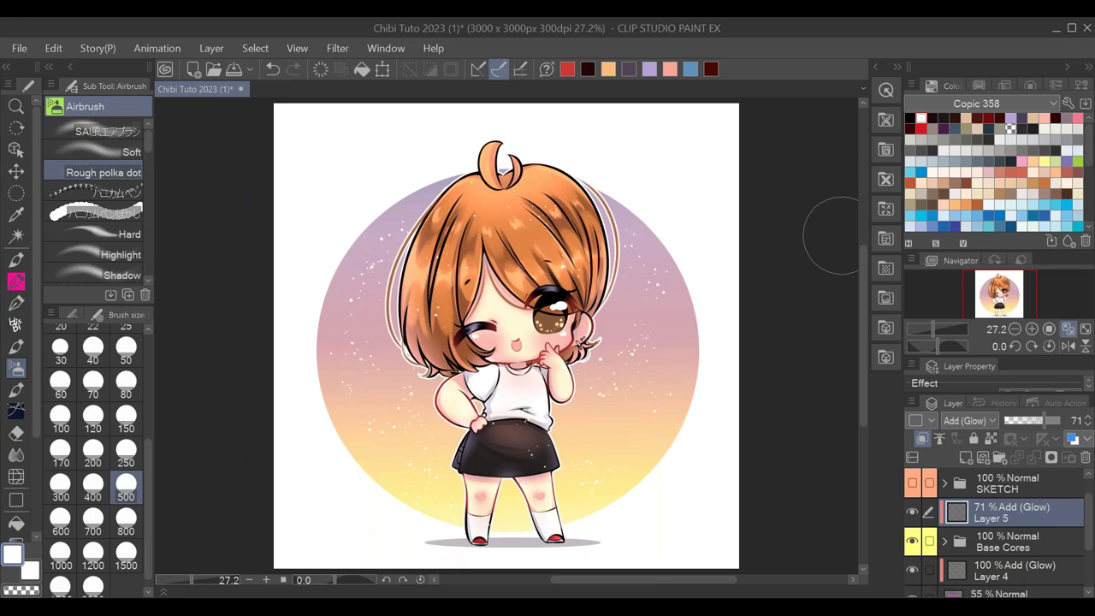
- Show the Noonie's Pen SAI 2 and SAI風水彩筆 2 brushes in turn, ending with Noonie's Pen SAI 2 selected
left_click(16, 281)
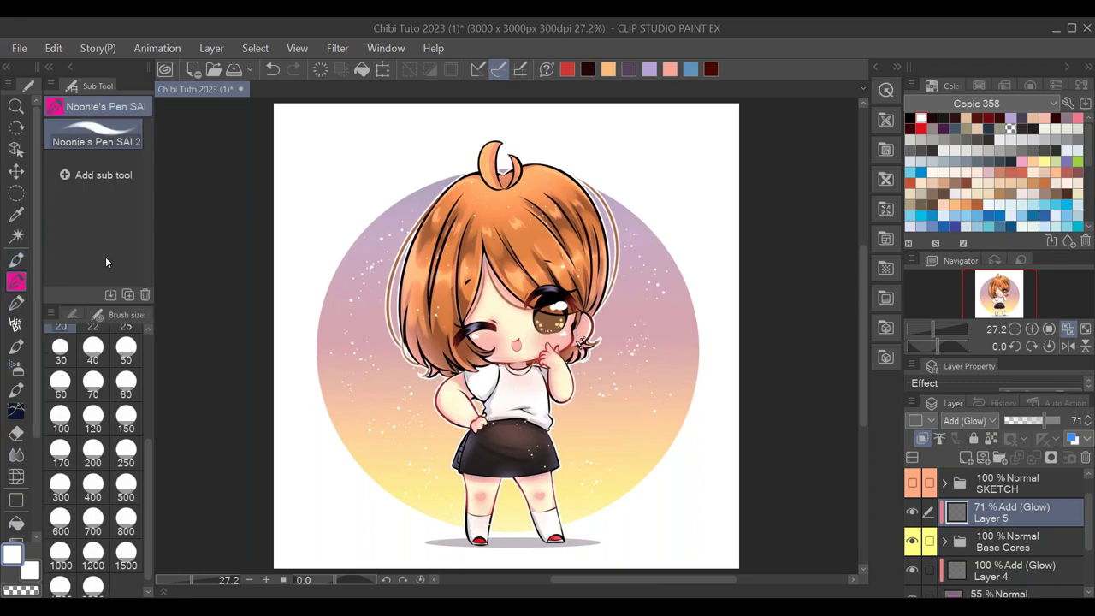
left_click(16, 260)
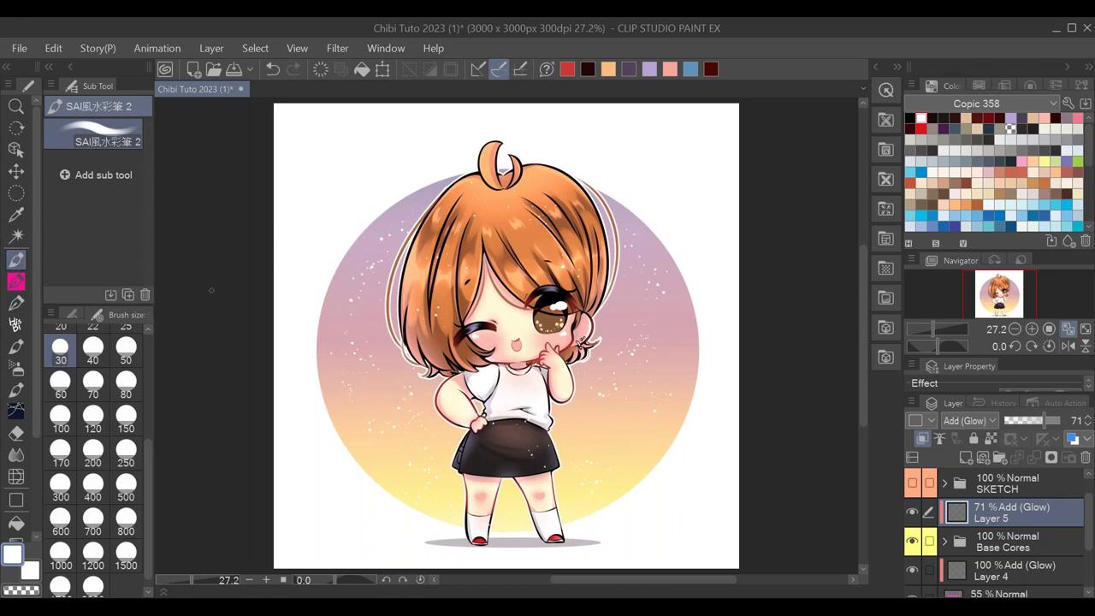
left_click(16, 282)
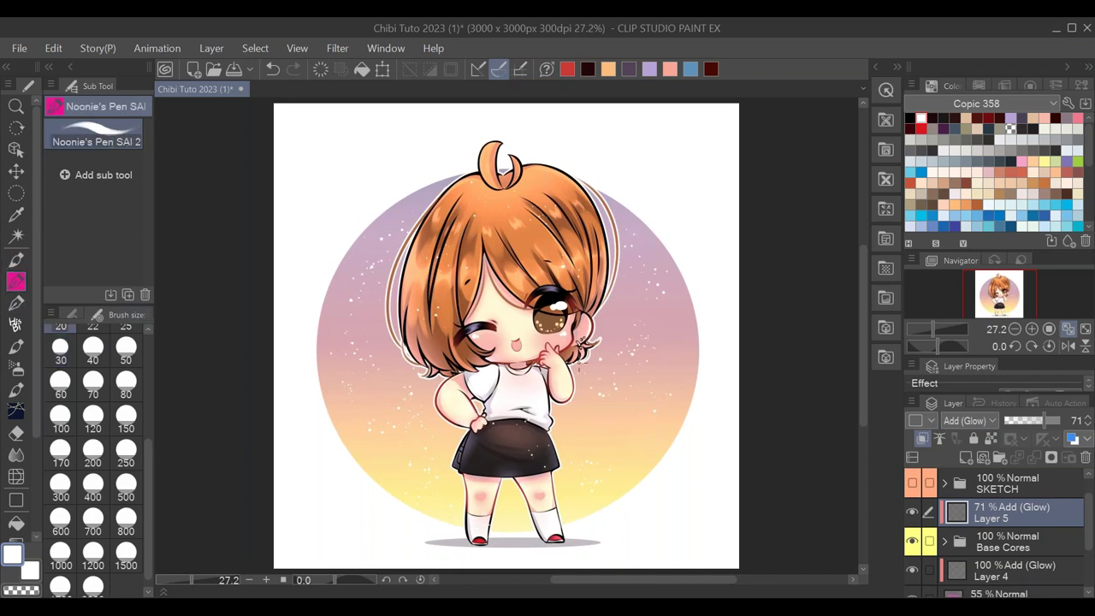